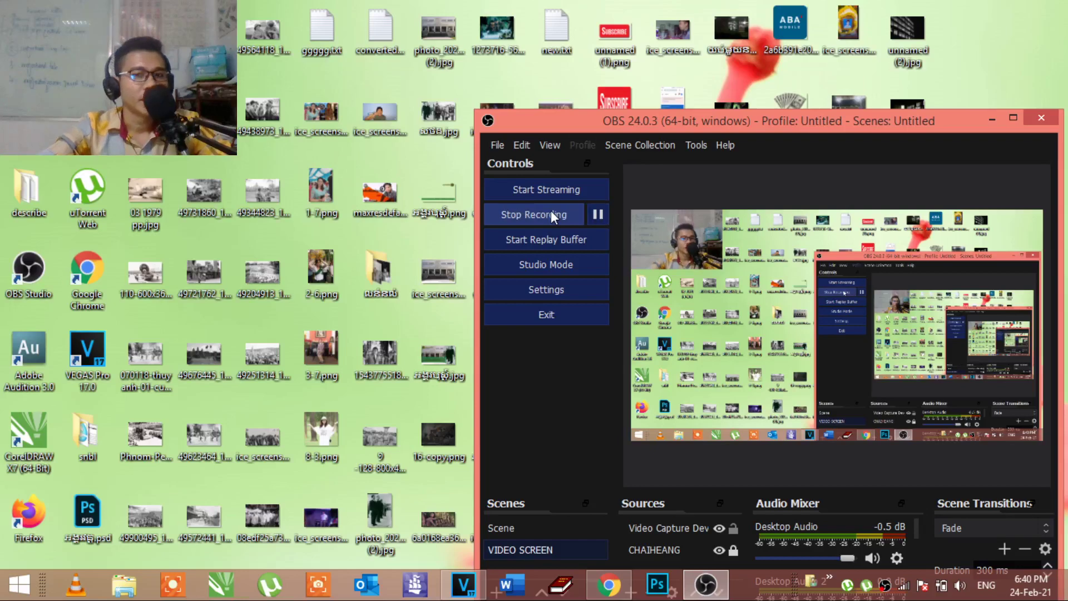
Step: Minimize the OBS window to reveal the desktop and refresh it
left_click_drag(940, 128, 949, 154)
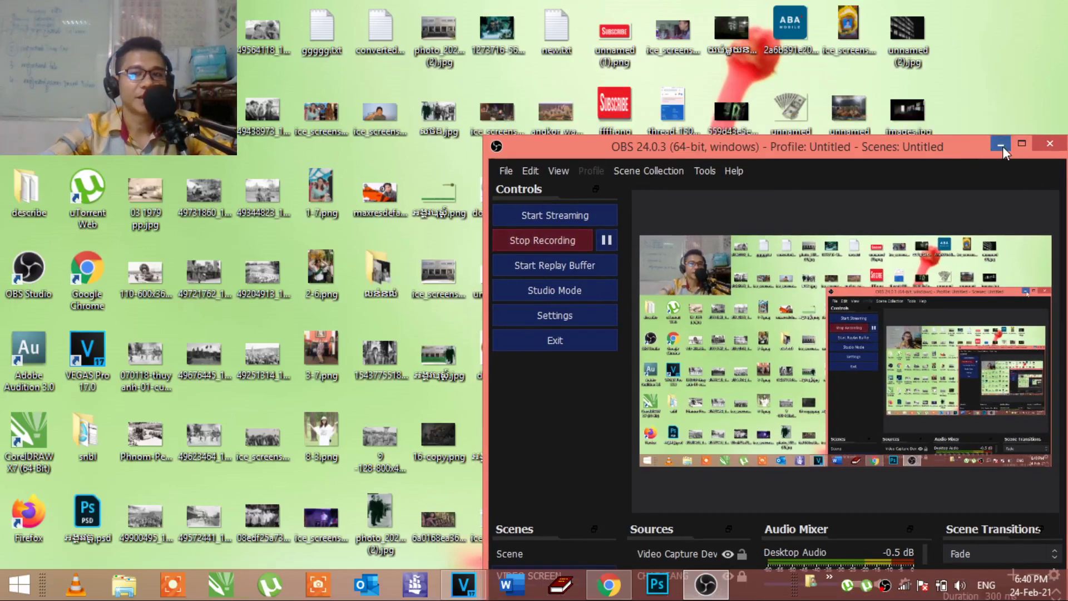
left_click(1002, 146)
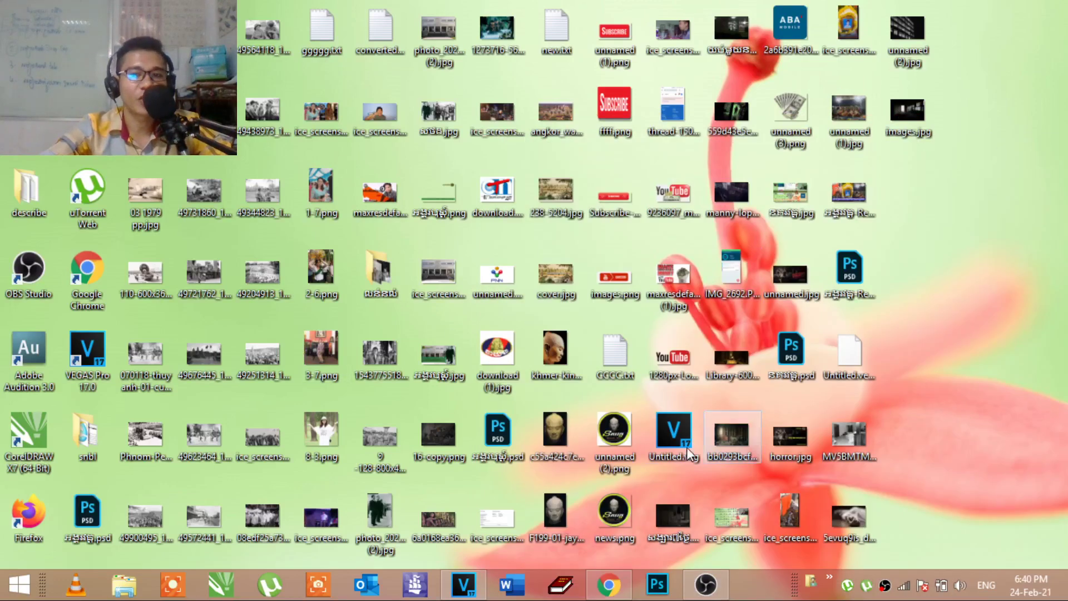
right_click(980, 284)
left_click(970, 329)
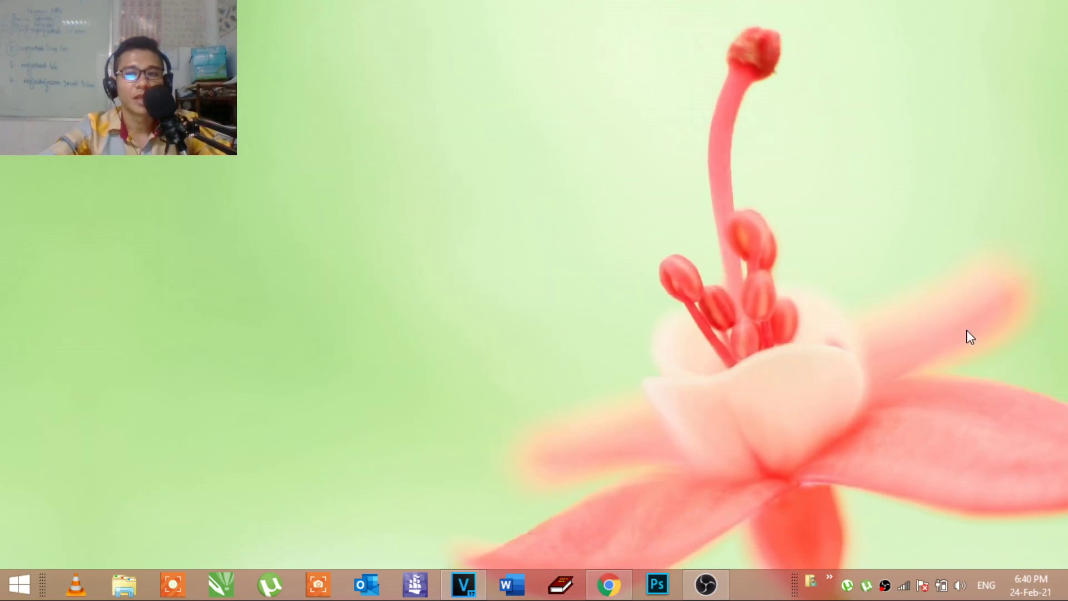
Step: Refresh the desktop five more times from its right-click menu
right_click(968, 330)
left_click(967, 375)
right_click(969, 376)
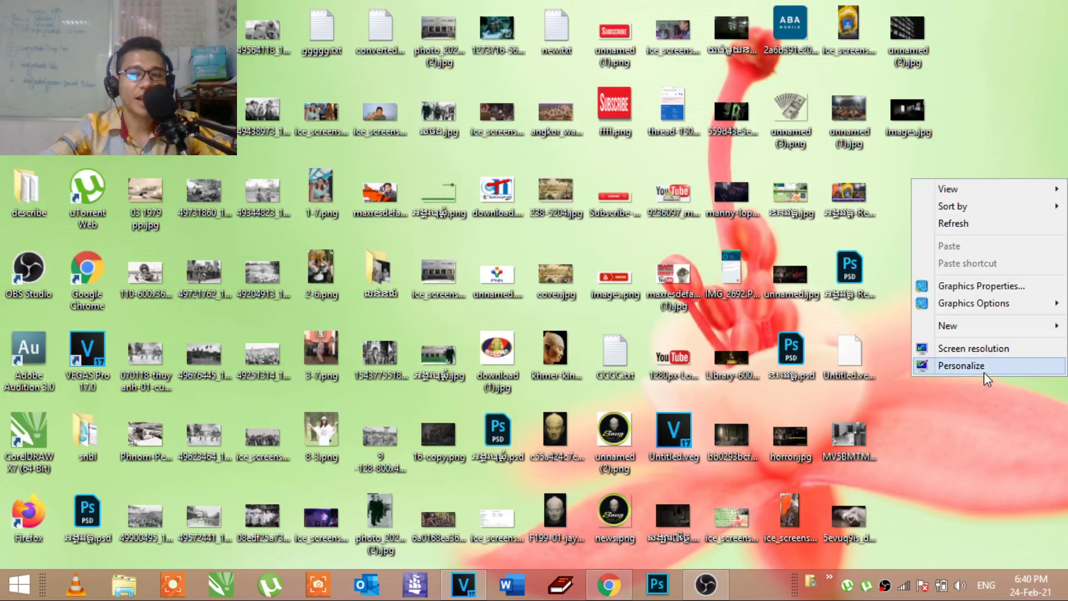
left_click(968, 224)
right_click(969, 227)
left_click(968, 270)
right_click(968, 267)
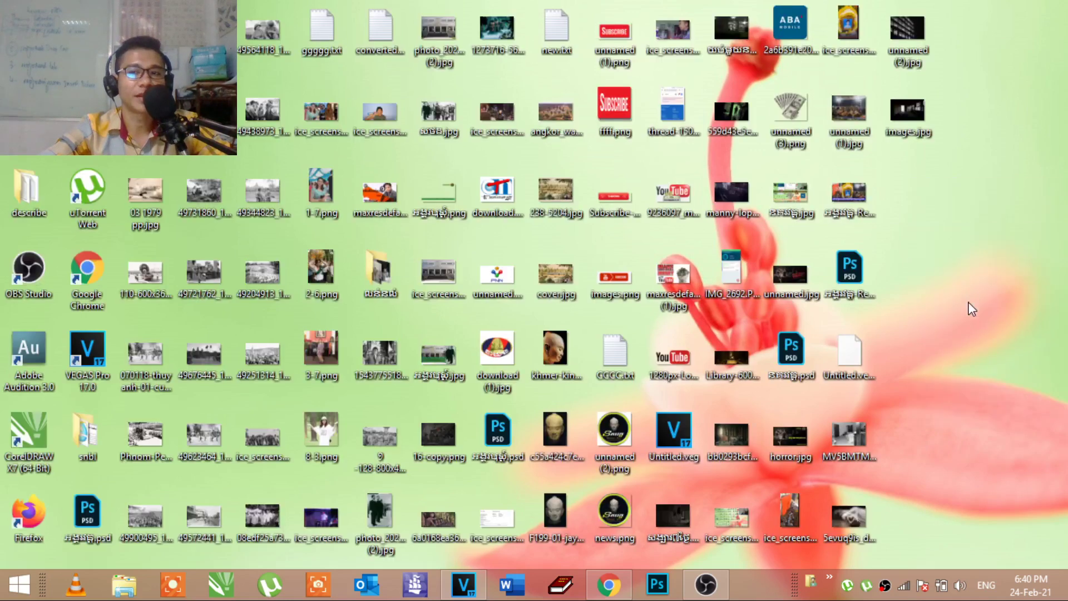
left_click(964, 309)
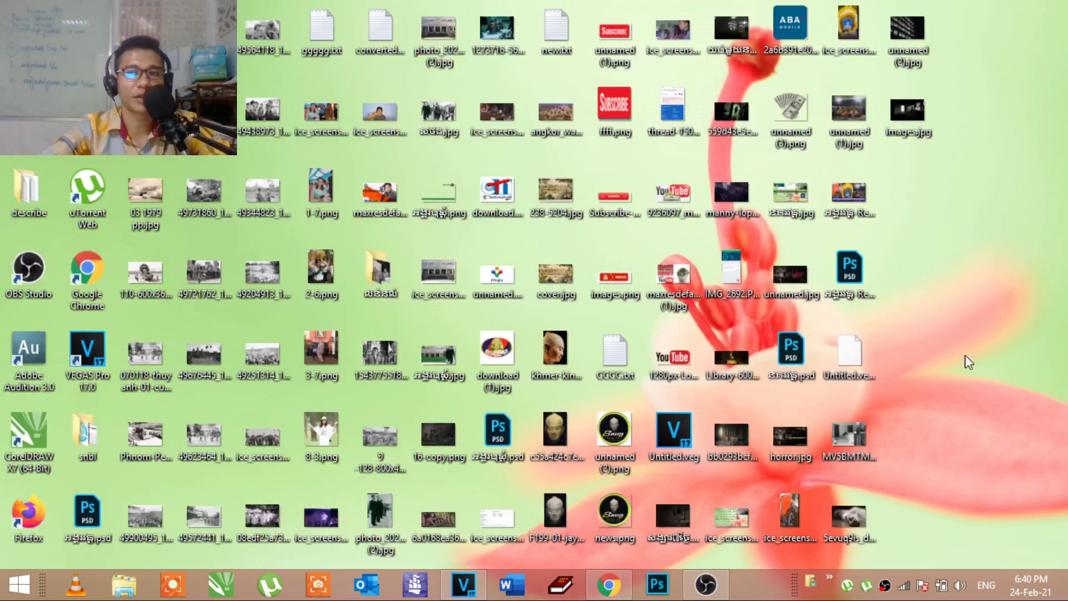
right_click(963, 353)
left_click(967, 396)
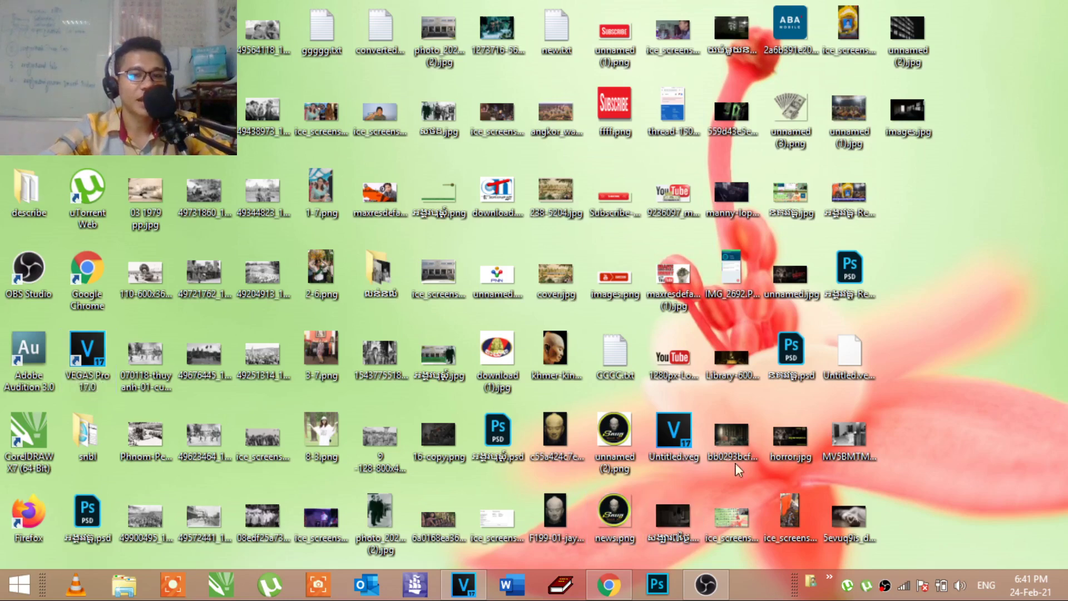
Step: Bring VEGAS Pro forward and zoom the timeline toward the project end near 9:37
left_click(465, 587)
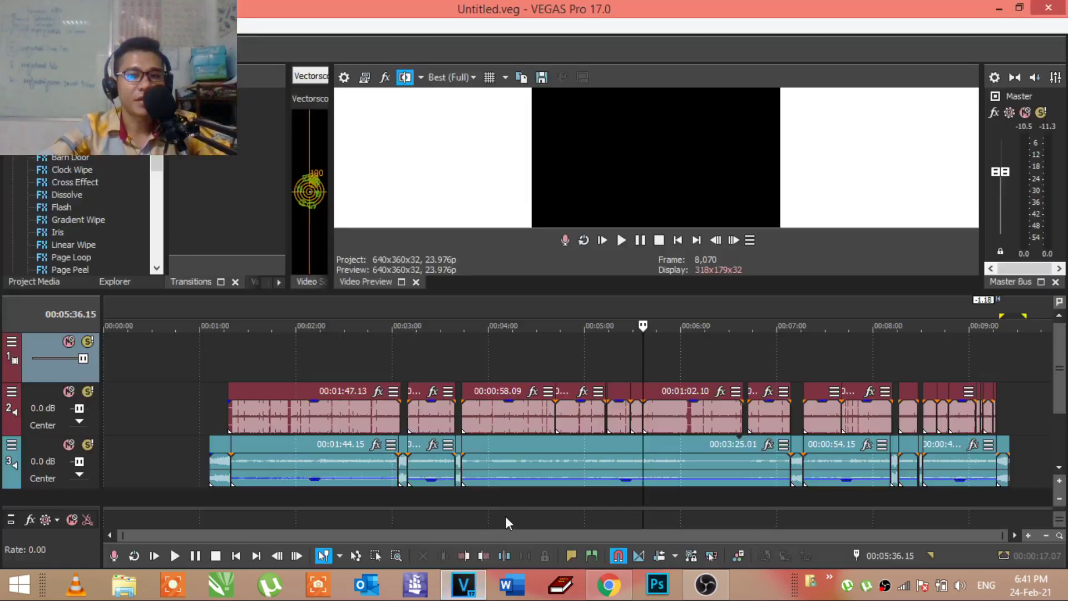
left_click(1029, 416)
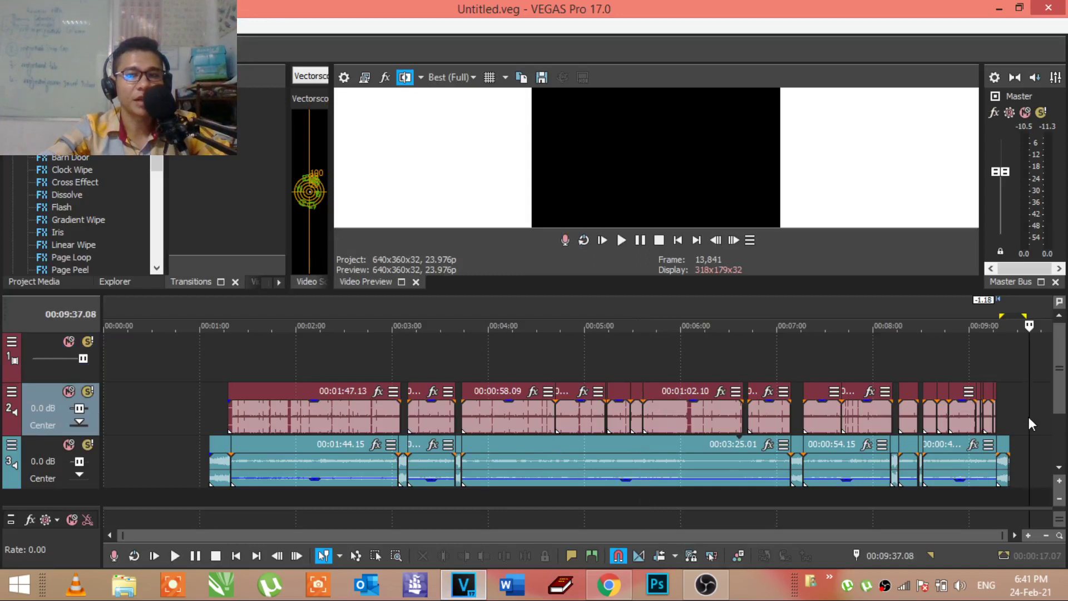
scroll(843, 522, "up", 3)
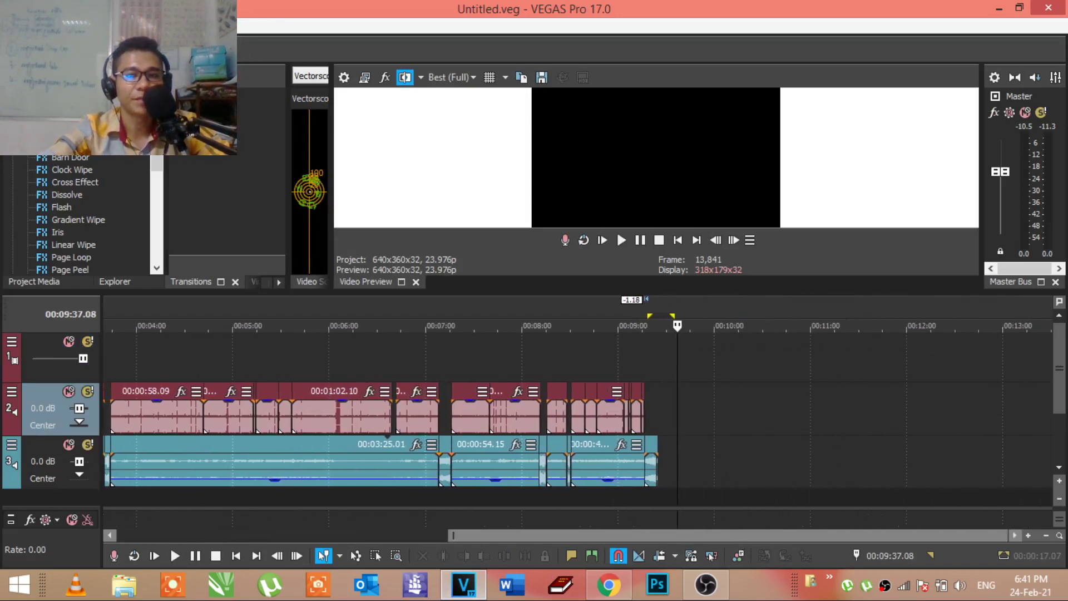
scroll(746, 471, "down", 3)
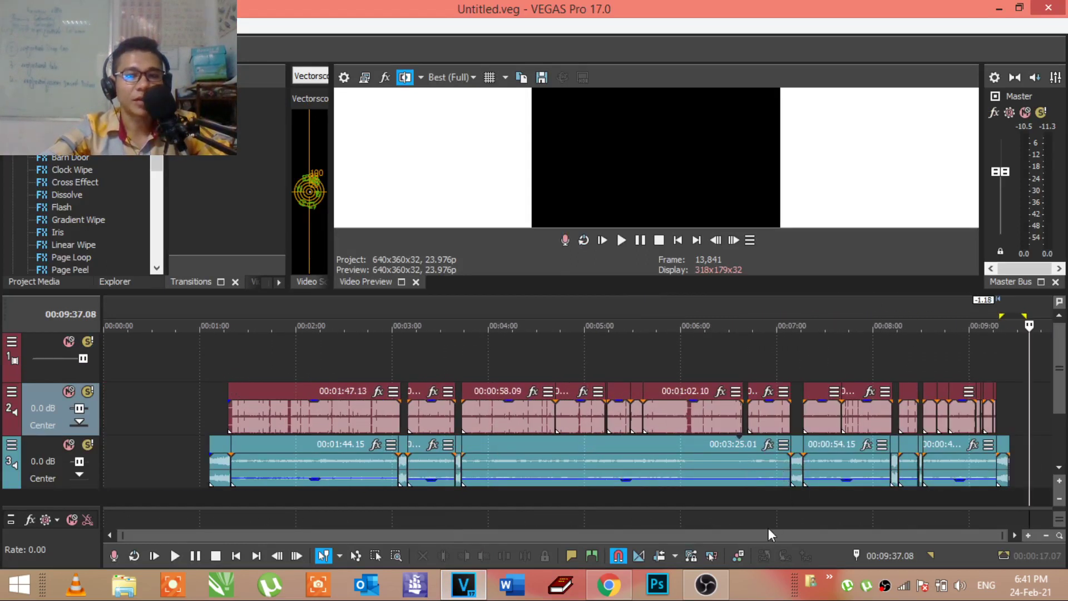
left_click_drag(767, 536, 983, 500)
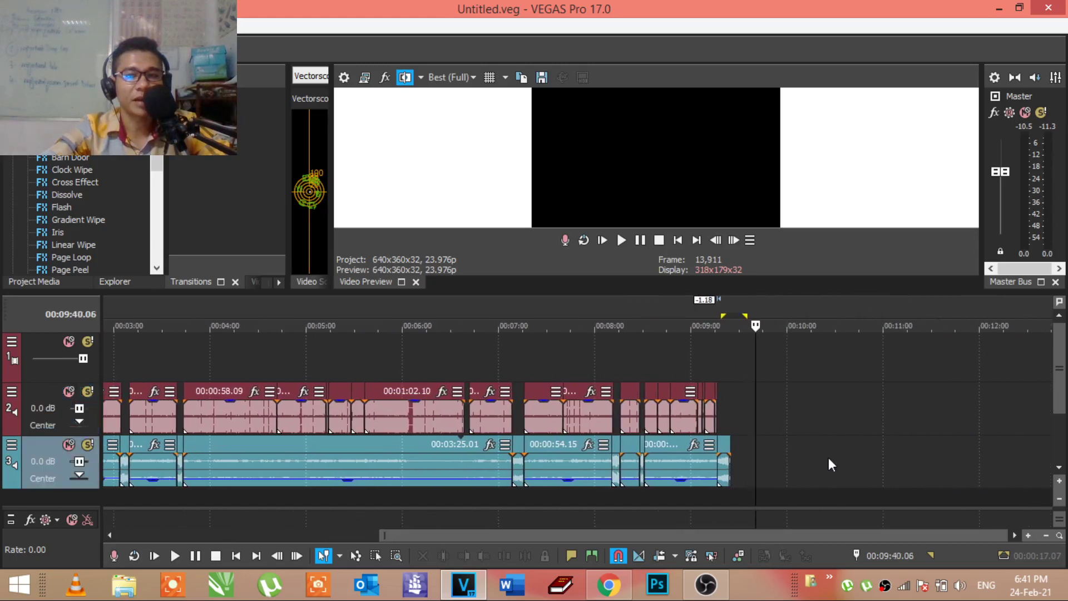
scroll(829, 457, "left", 5)
scroll(829, 458, "up", 5)
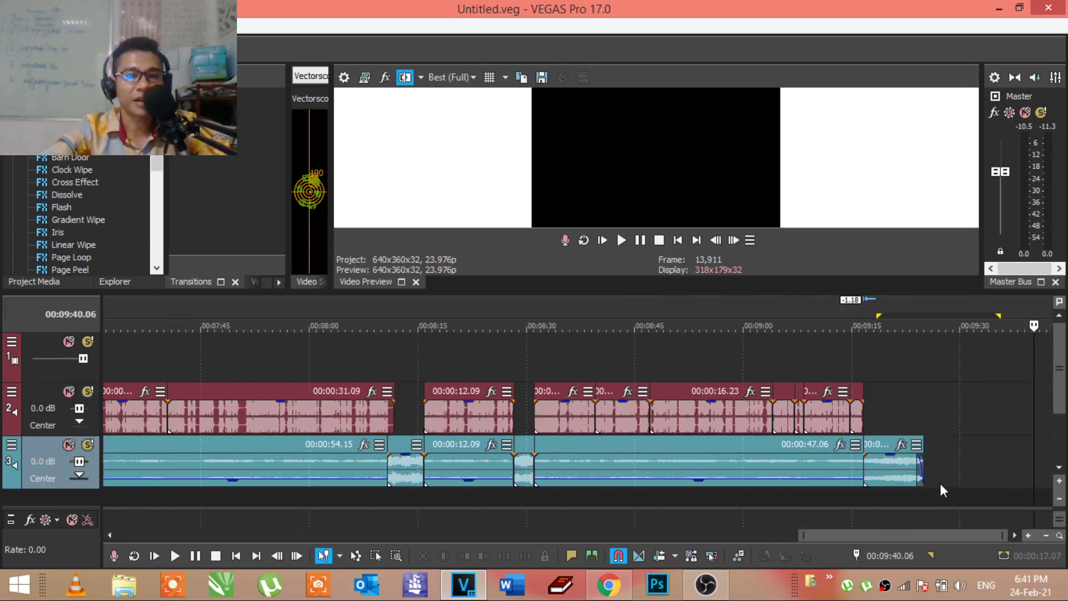
left_click(970, 453)
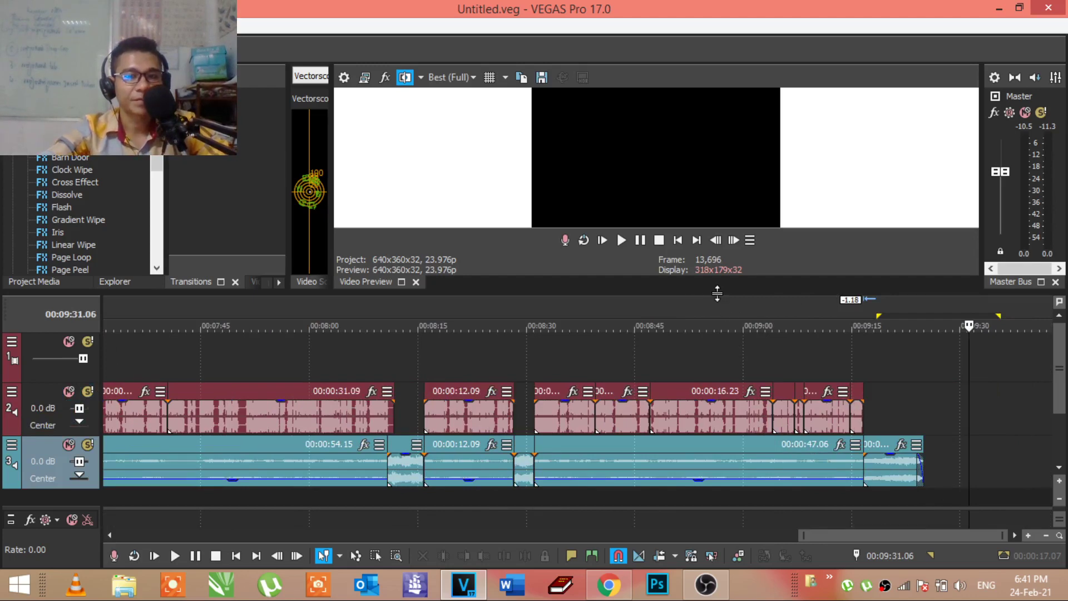
Step: Make the video preview taller by dragging the preview/timeline splitter down
mouse_move(721, 291)
left_mouse_down()
mouse_move(693, 331)
mouse_move(692, 302)
left_mouse_up()
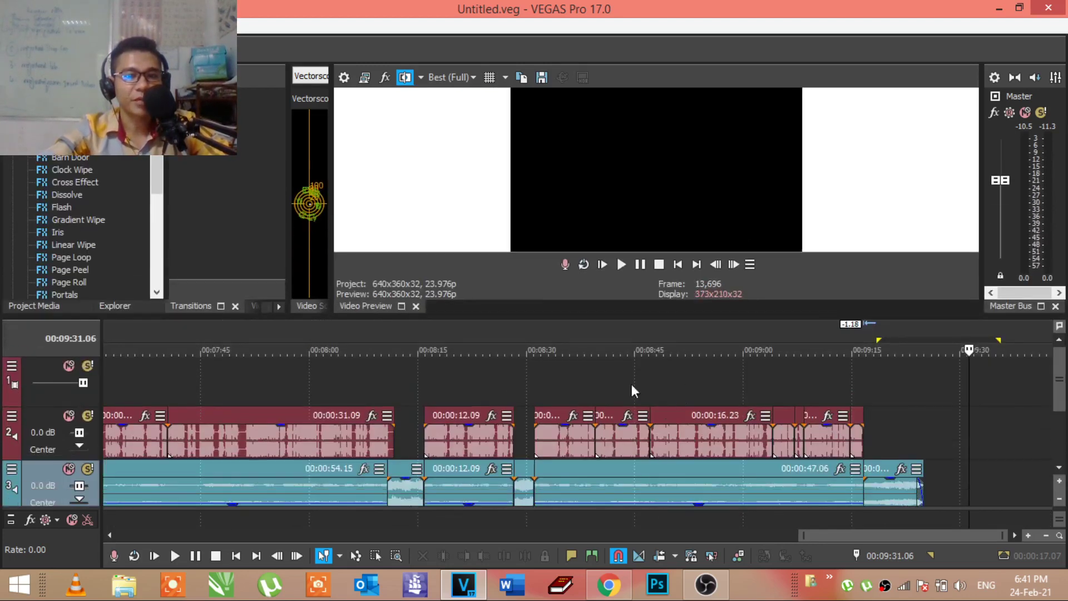
left_click(988, 447)
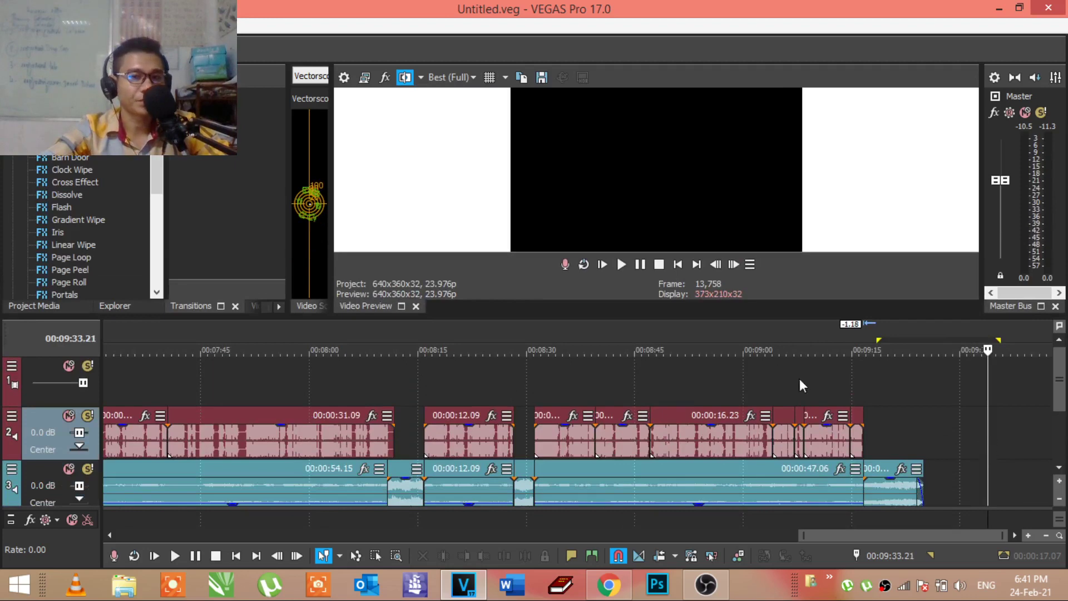
mouse_move(690, 319)
left_mouse_down()
mouse_move(690, 366)
mouse_move(690, 325)
left_mouse_up()
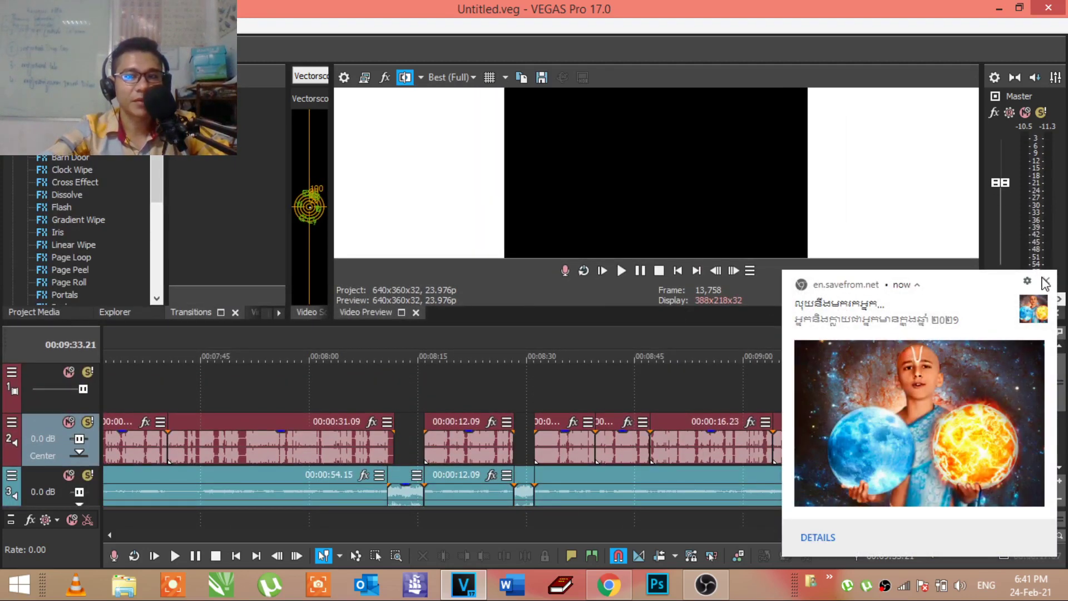
Step: Dismiss the browser download notice, close the browser and set the playhead near 9:30
left_click(1046, 282)
left_click(609, 585)
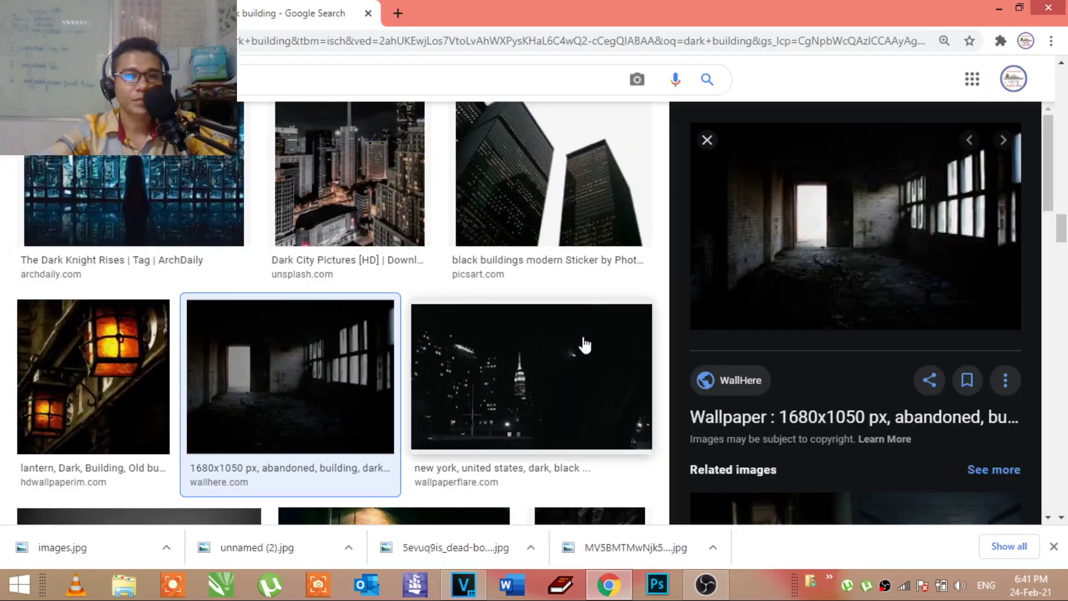
left_click(1045, 7)
left_click(961, 427)
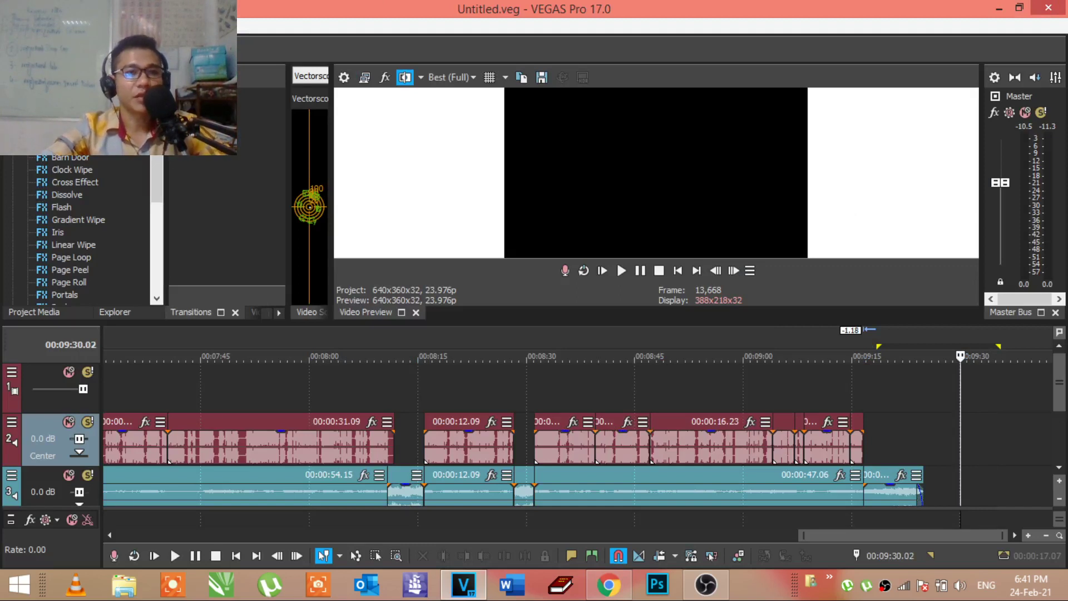
Step: Open the Reap kar thgay karaoke MP4 from Downloads onto the timeline via File > Open
key("alt+f")
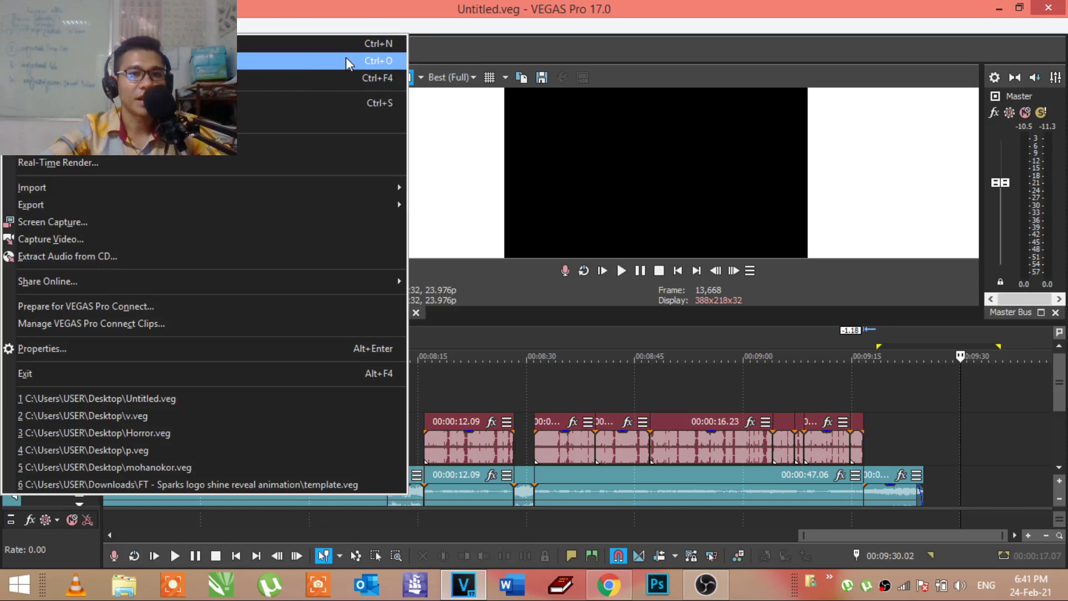
left_click(985, 482)
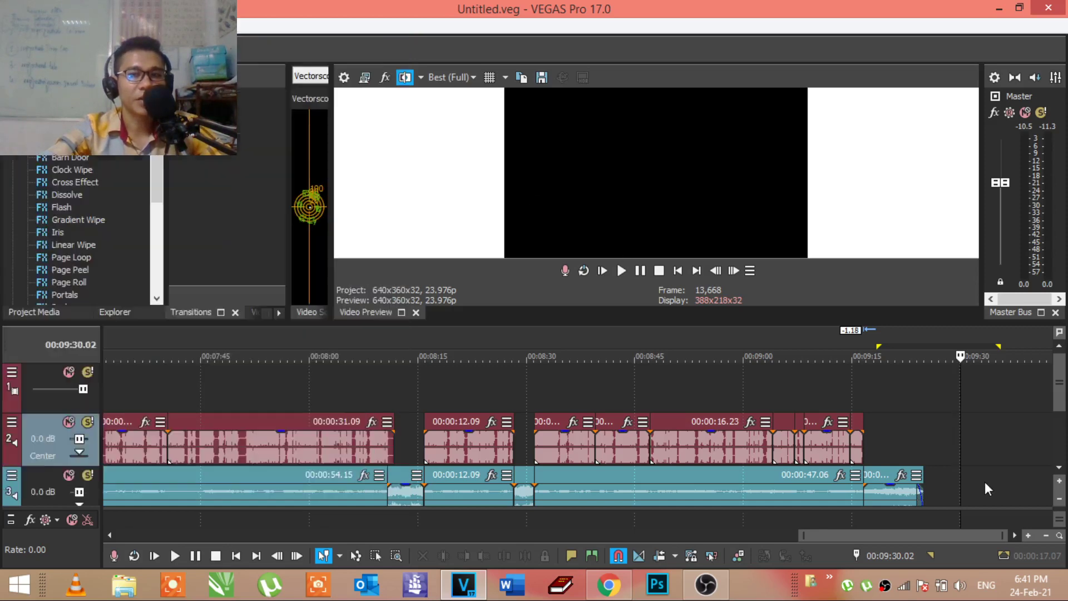
left_click(985, 482)
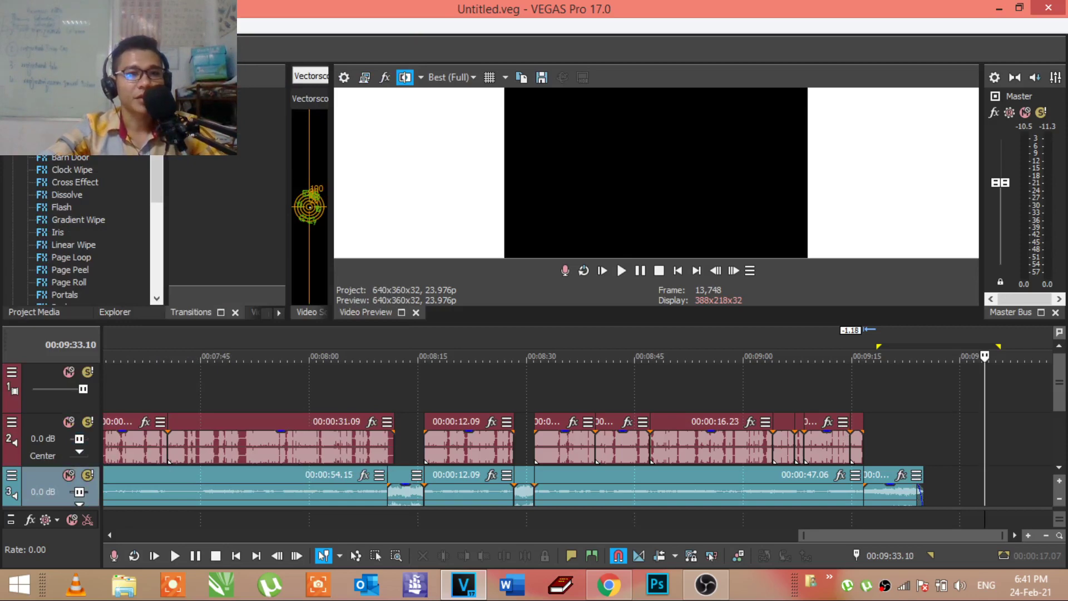
key("alt+f")
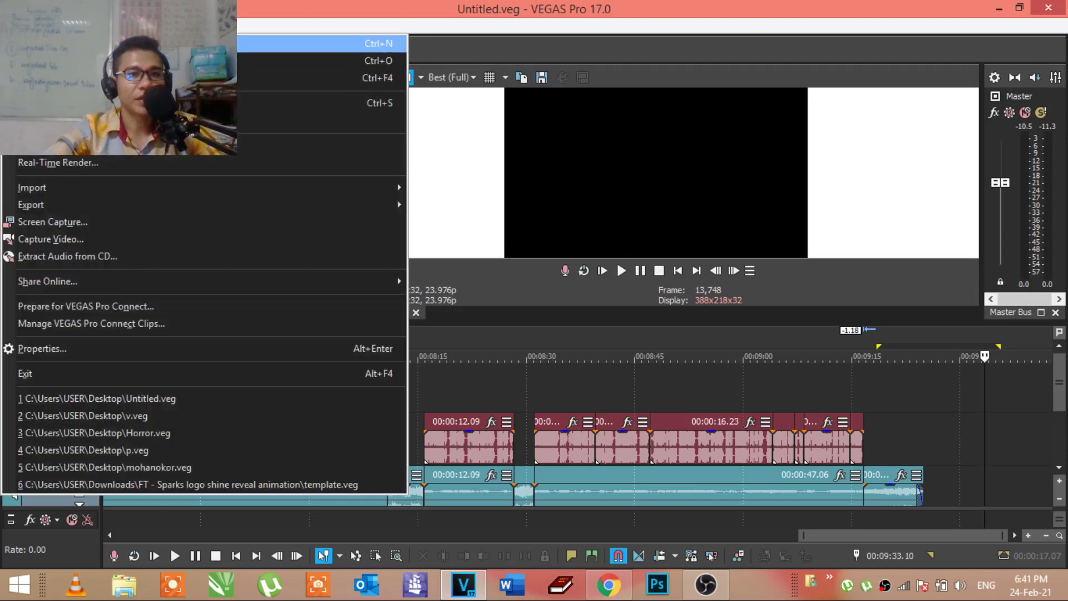
key("Down")
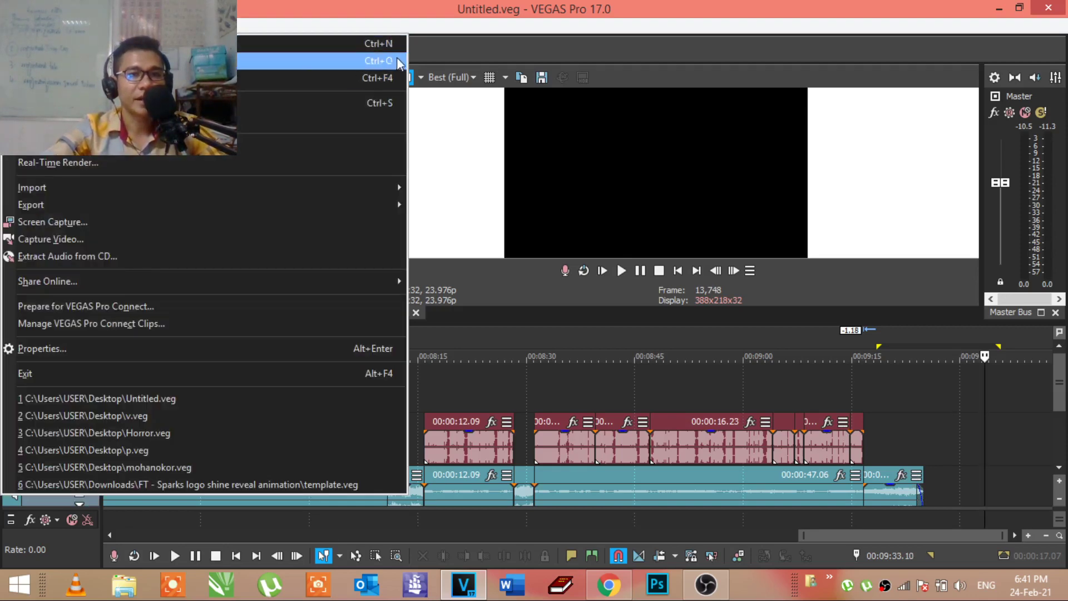
key("Return")
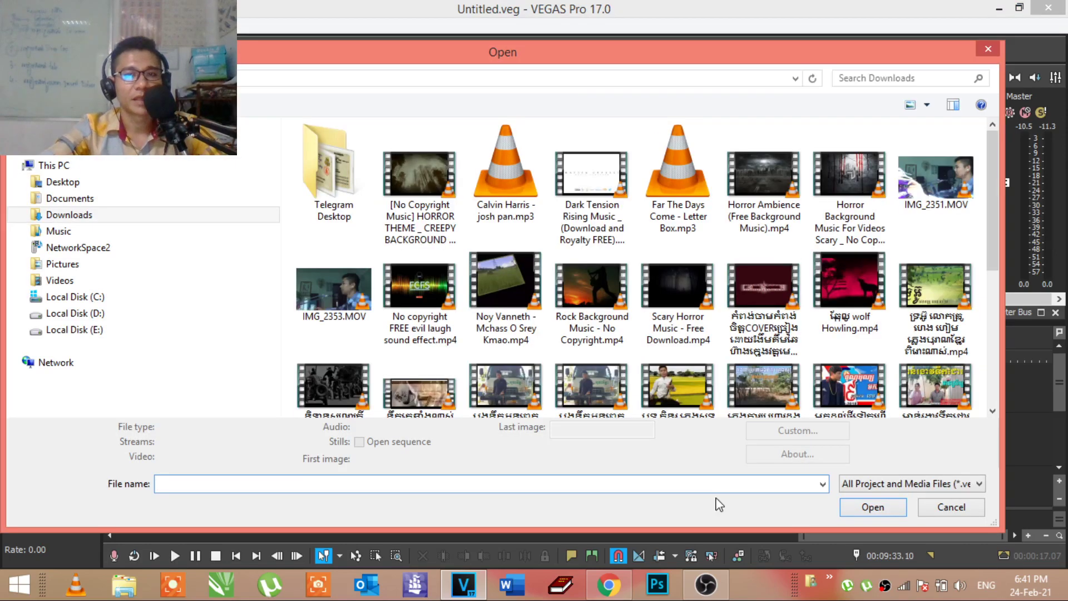
mouse_move(992, 205)
left_mouse_down()
mouse_move(1012, 353)
mouse_move(1005, 267)
left_mouse_up()
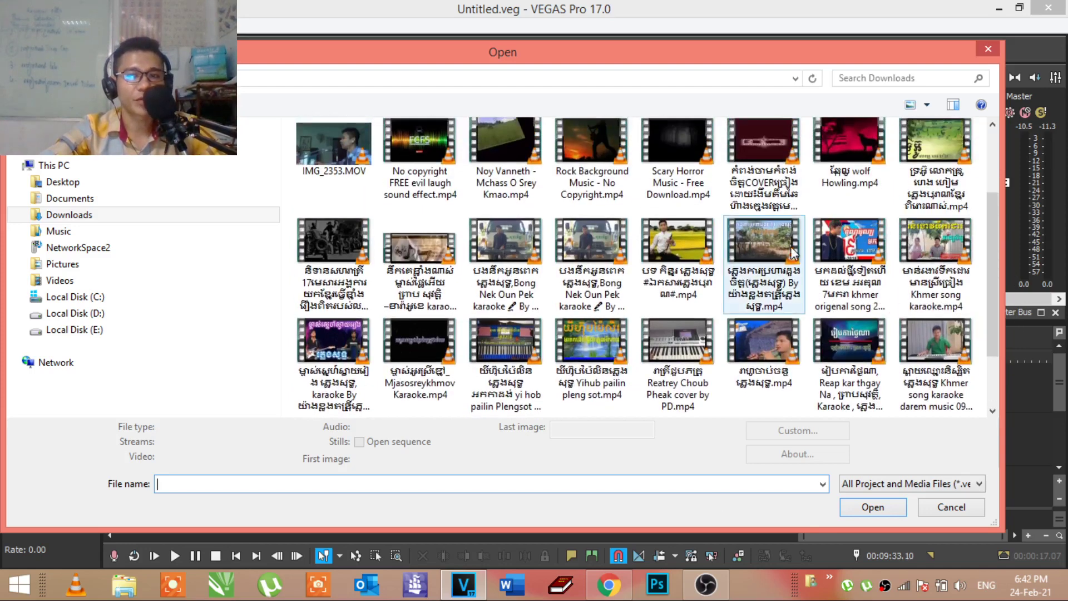
double_click(841, 361)
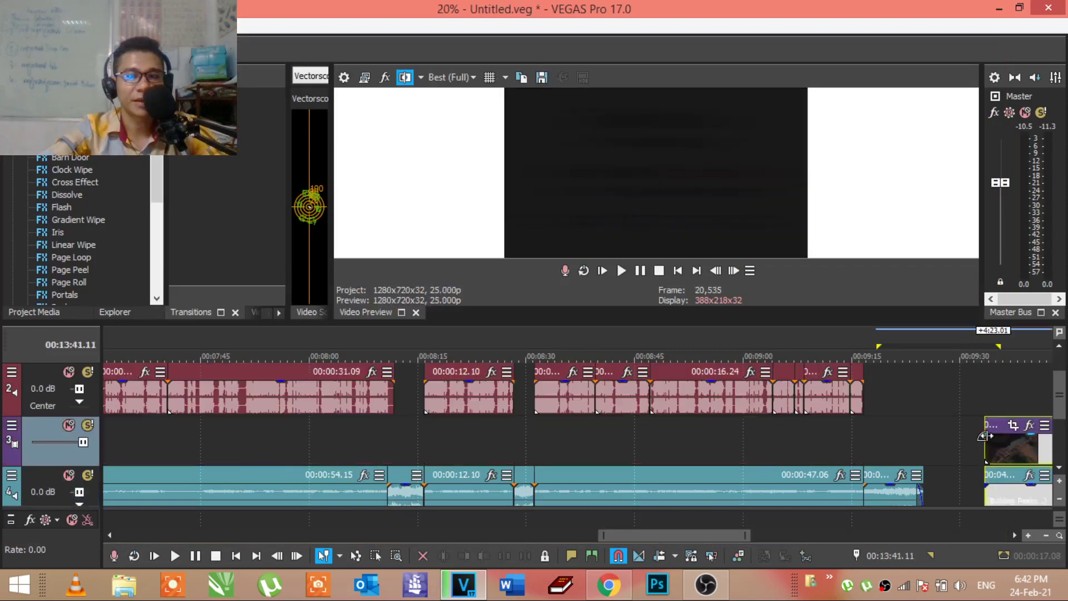
Step: Scrub through the karaoke clip and move it earlier to about 10:10
left_click(1005, 455)
scroll(1013, 456, "down", 5)
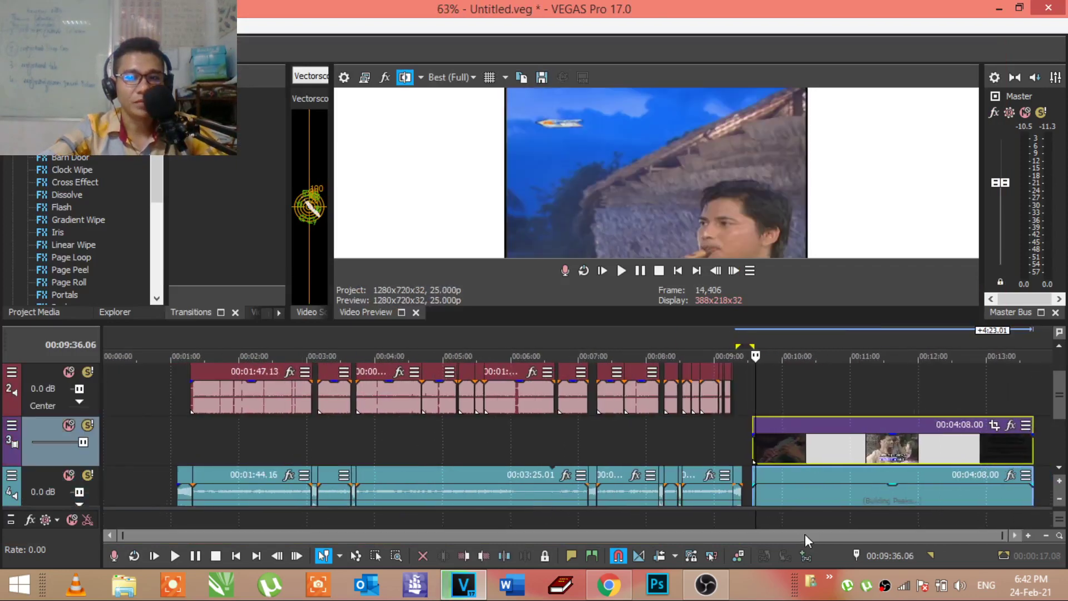
left_click_drag(801, 535, 891, 535)
mouse_move(774, 440)
left_mouse_down()
mouse_move(950, 431)
mouse_move(898, 461)
left_mouse_up()
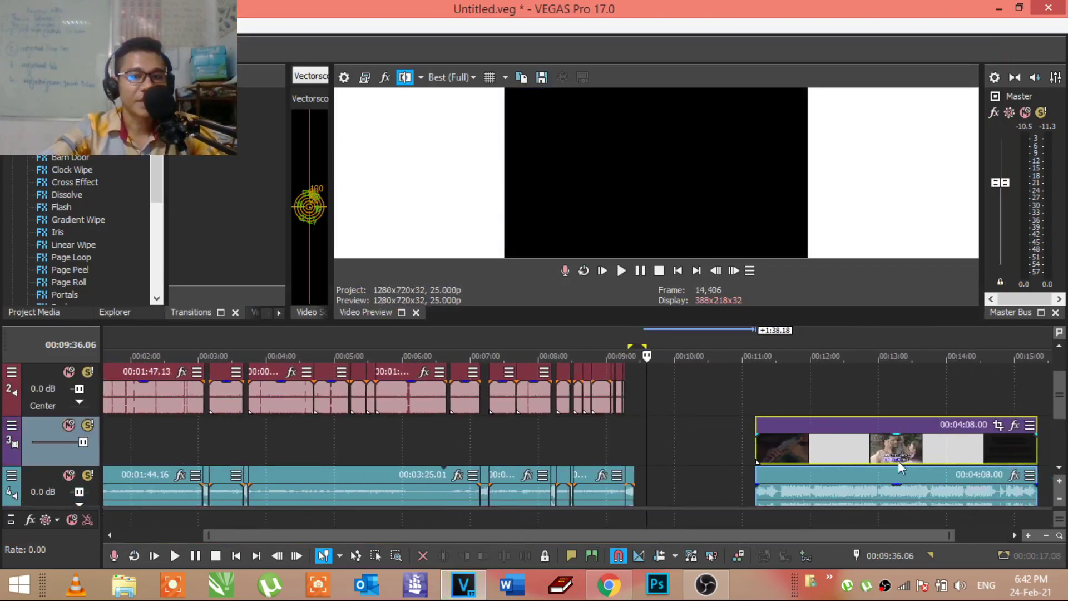
left_click(864, 449)
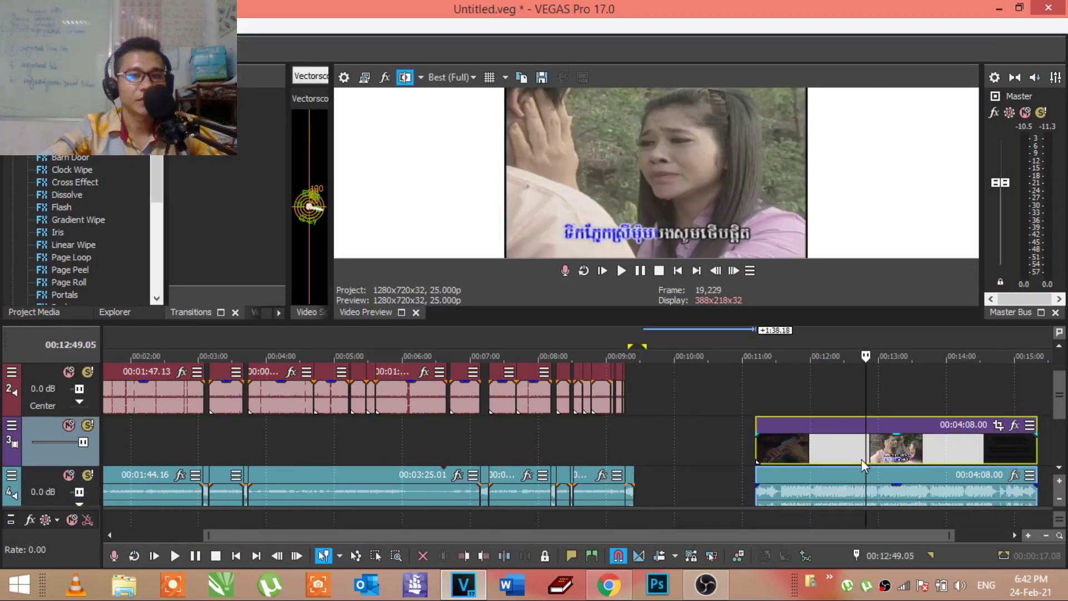
left_click(835, 450)
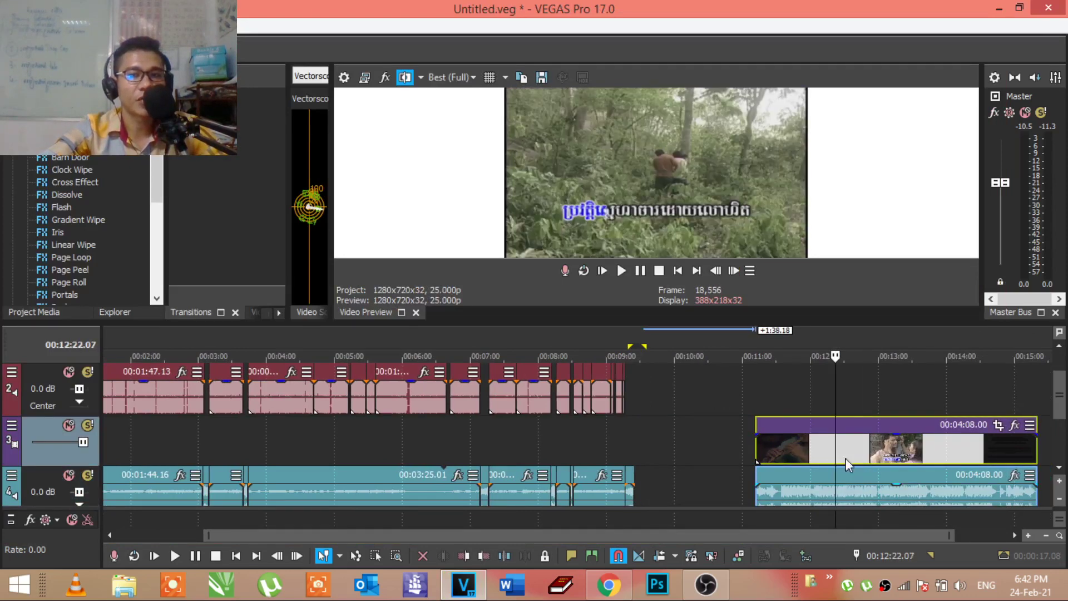
left_click(857, 490)
mouse_move(830, 453)
left_mouse_down()
mouse_move(746, 442)
mouse_move(761, 439)
left_mouse_up()
left_click(766, 454)
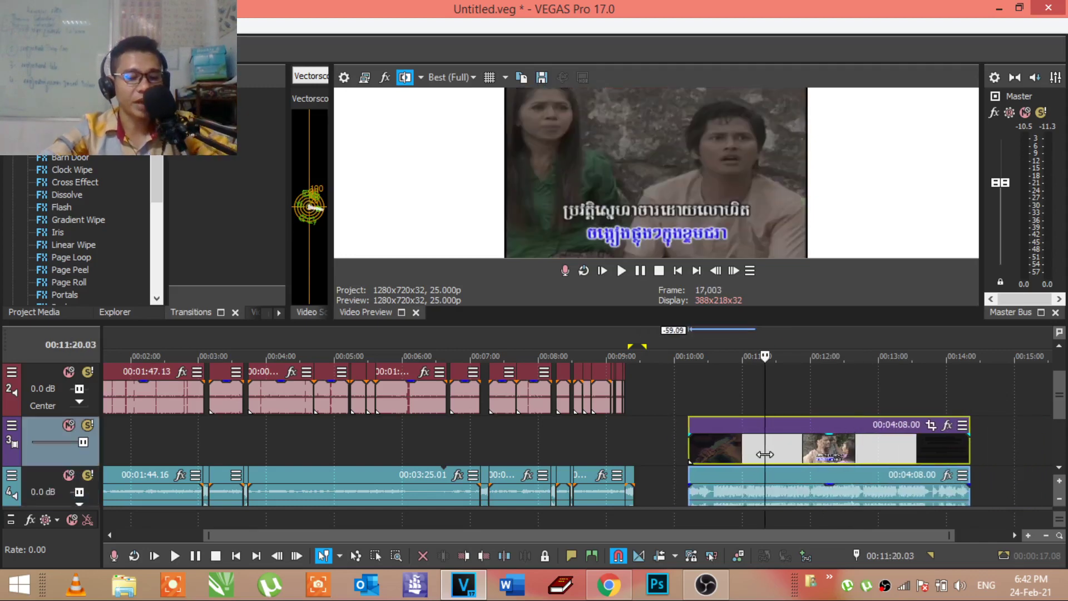
left_click(806, 456)
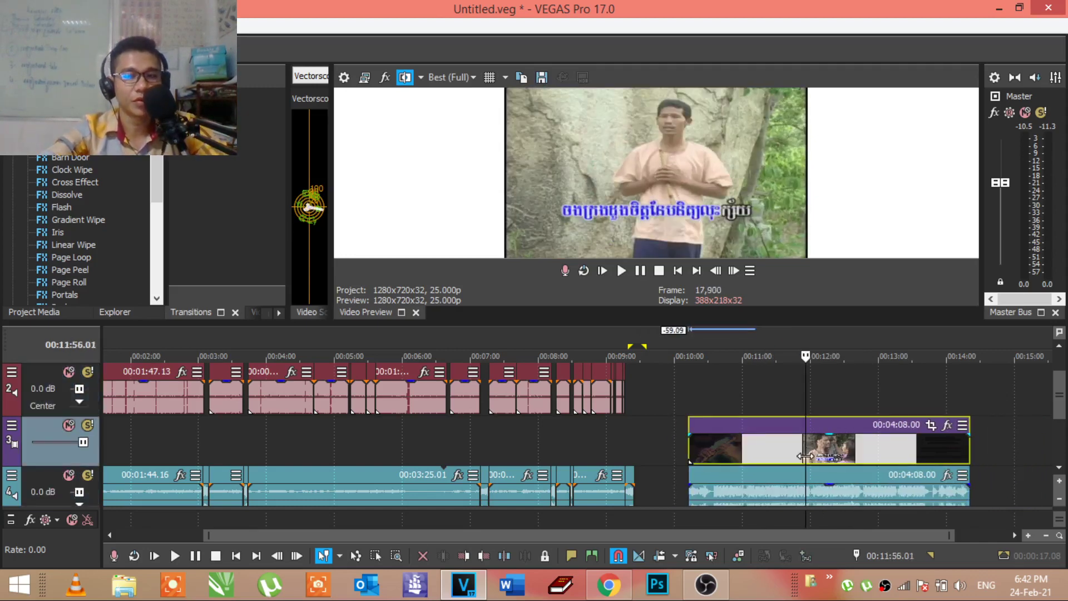
Step: Undo the misplaced trial moves and snap the karaoke video and audio to 10:51
mouse_move(795, 458)
left_mouse_down()
mouse_move(871, 445)
mouse_move(820, 459)
left_mouse_up()
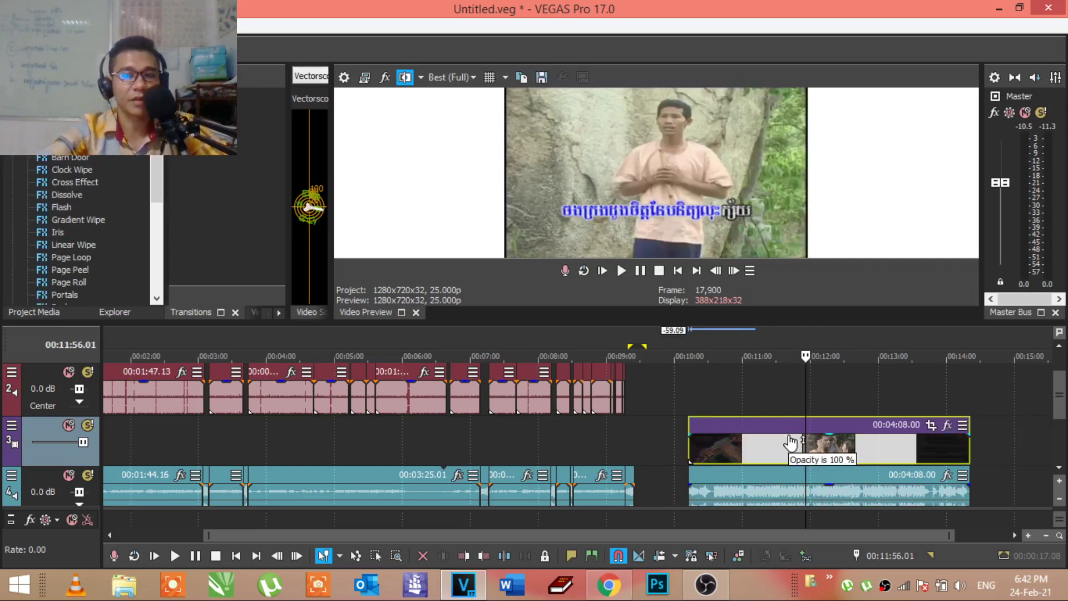
left_click_drag(719, 448, 765, 450)
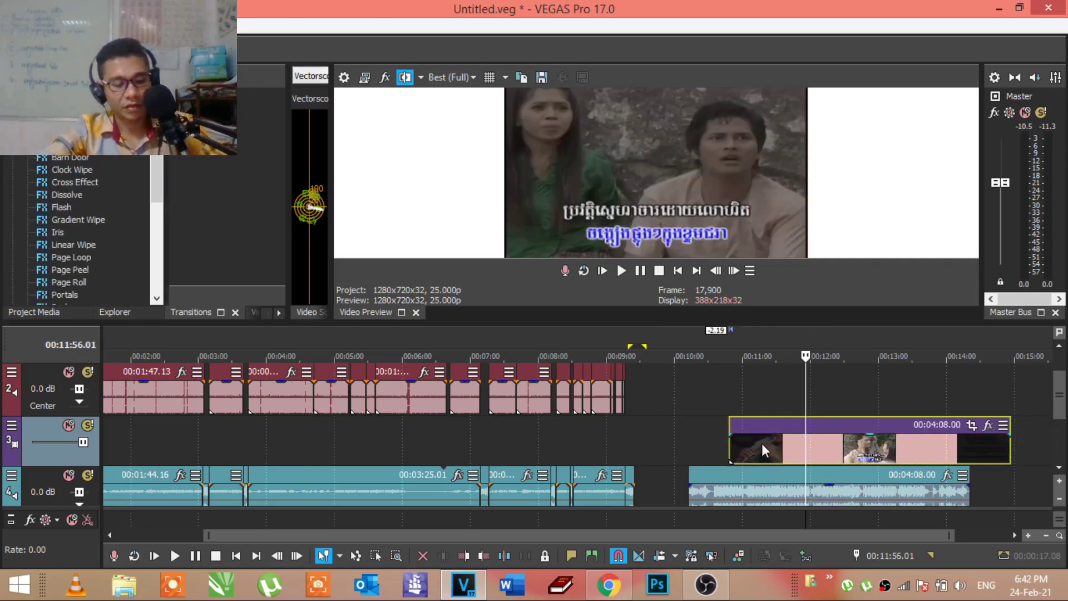
key("ctrl+z")
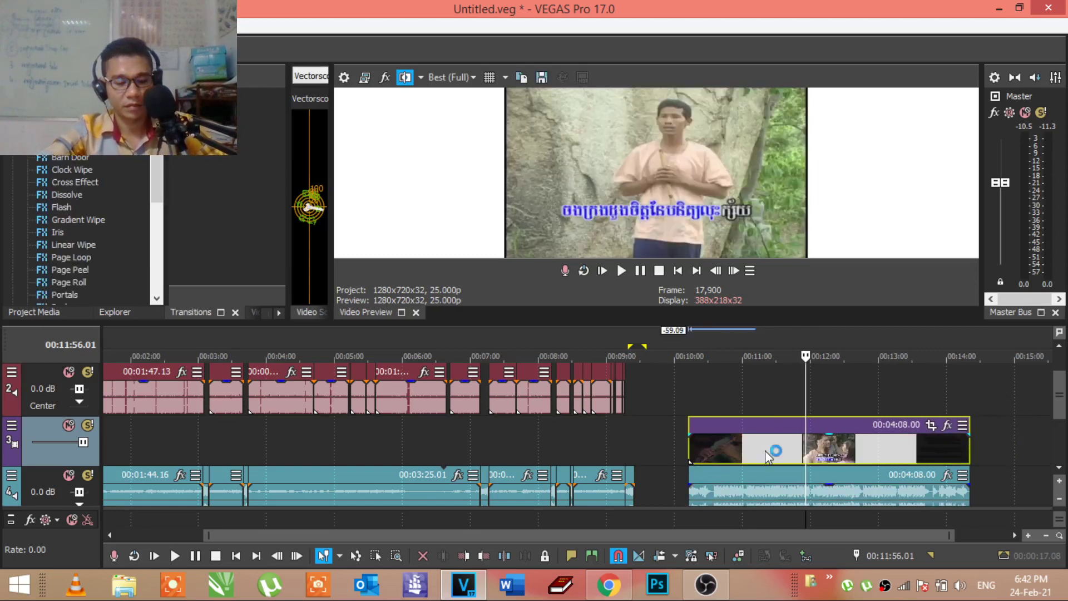
left_click(779, 456)
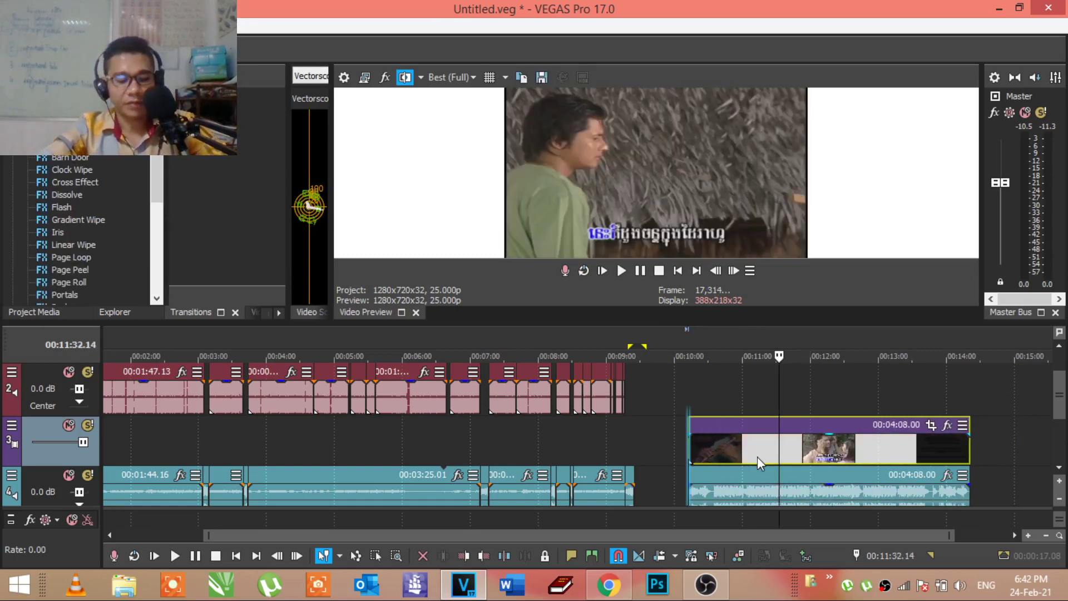
left_click_drag(756, 456, 754, 450)
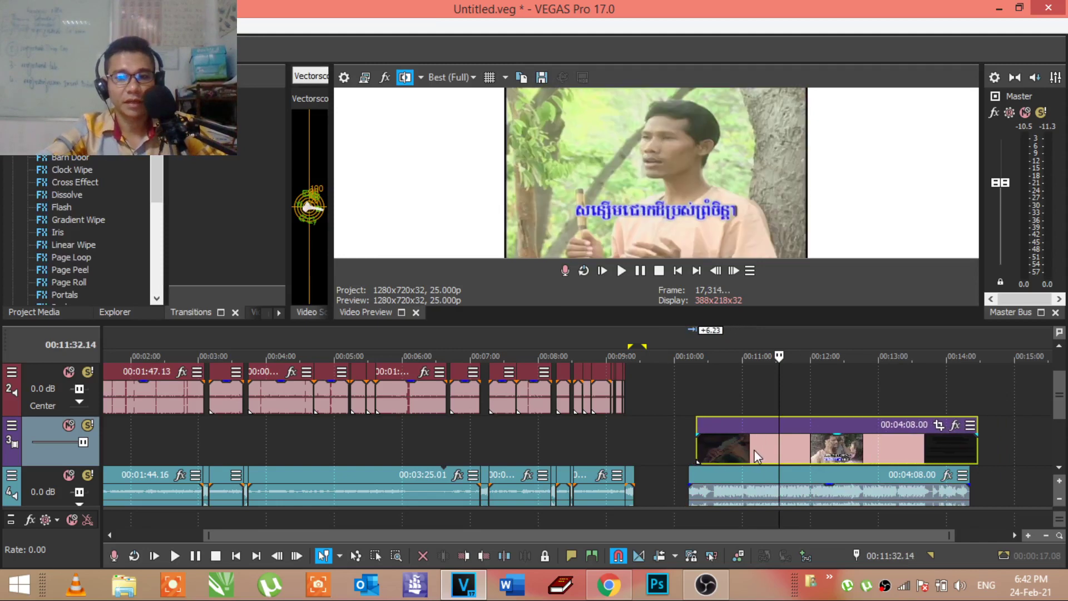
key("ctrl+z")
left_click(733, 440)
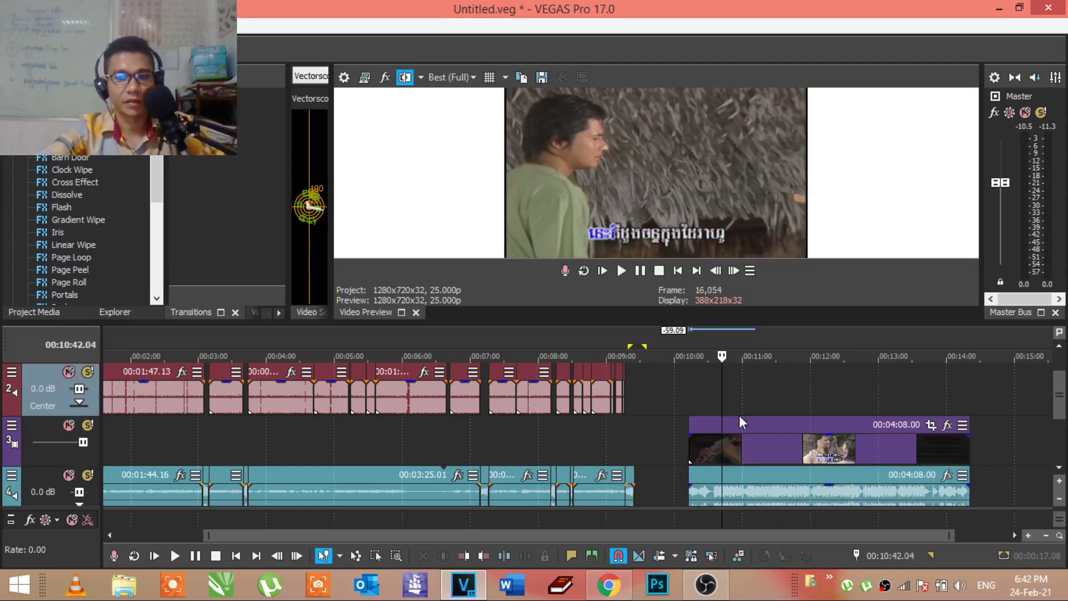
left_click_drag(750, 490, 792, 491)
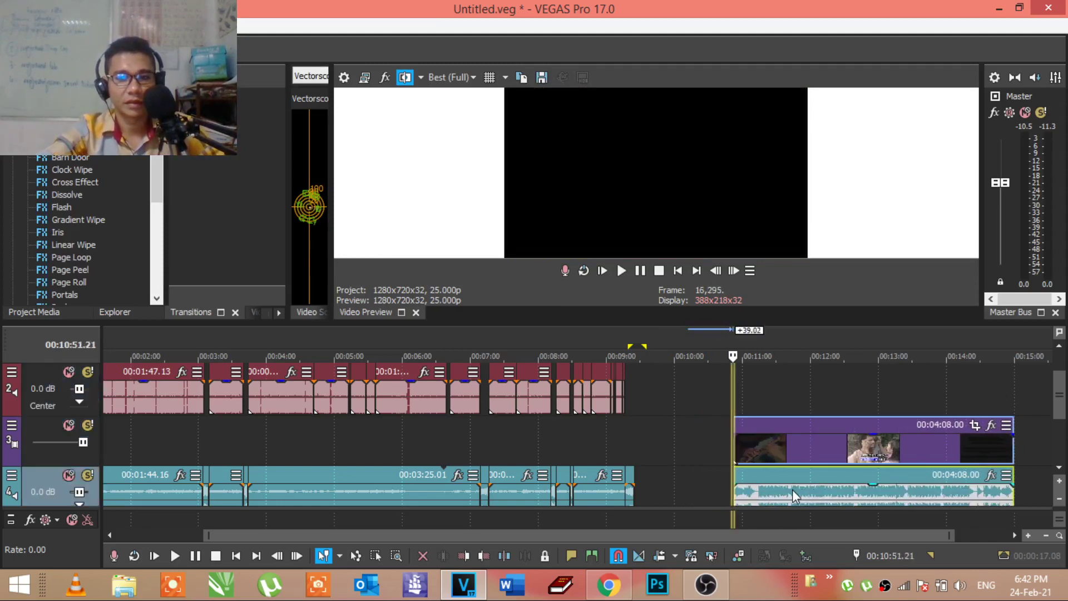
left_click(788, 452)
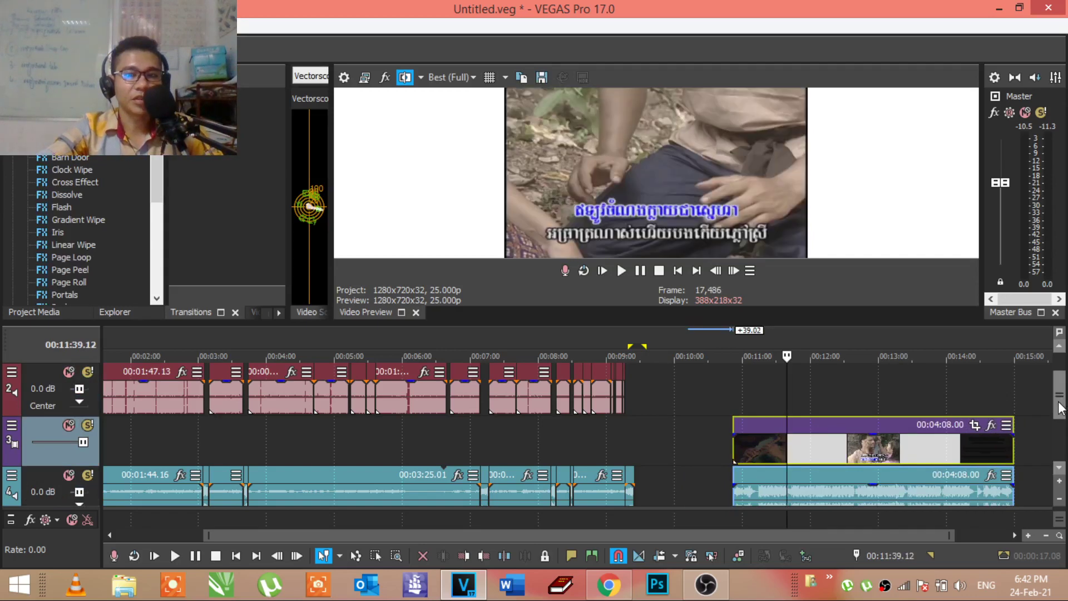
Step: Delete the track holding the karaoke video
right_click(653, 447)
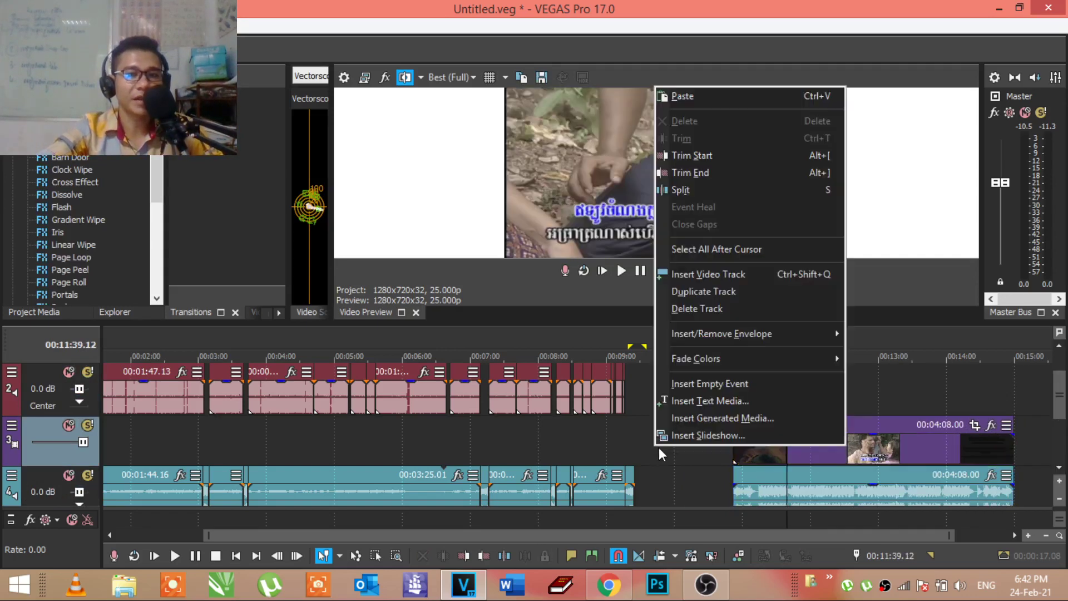
left_click(938, 453)
left_click(611, 447)
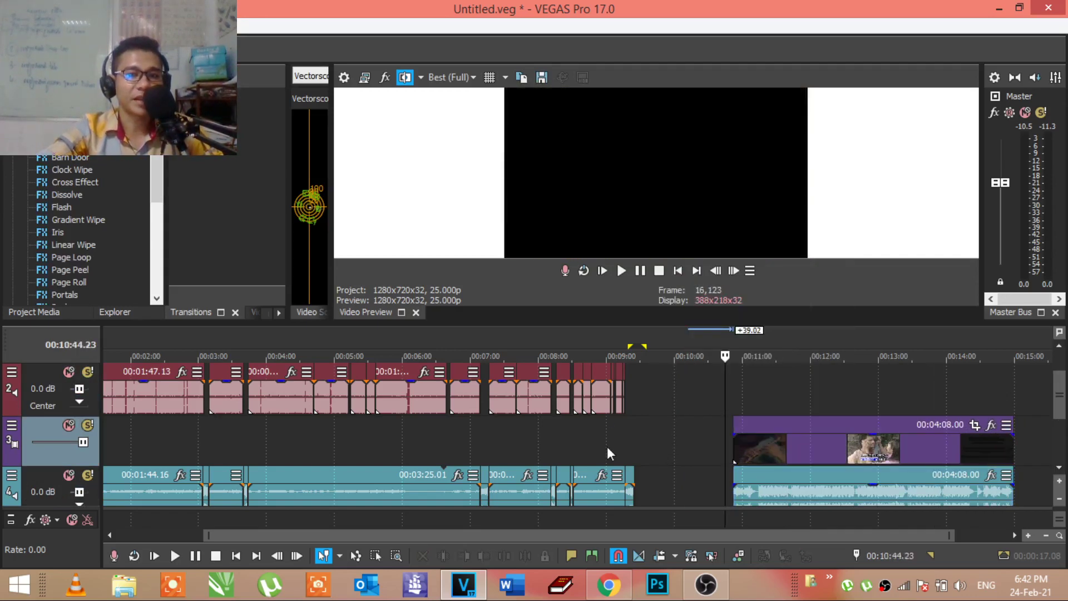
right_click(697, 443)
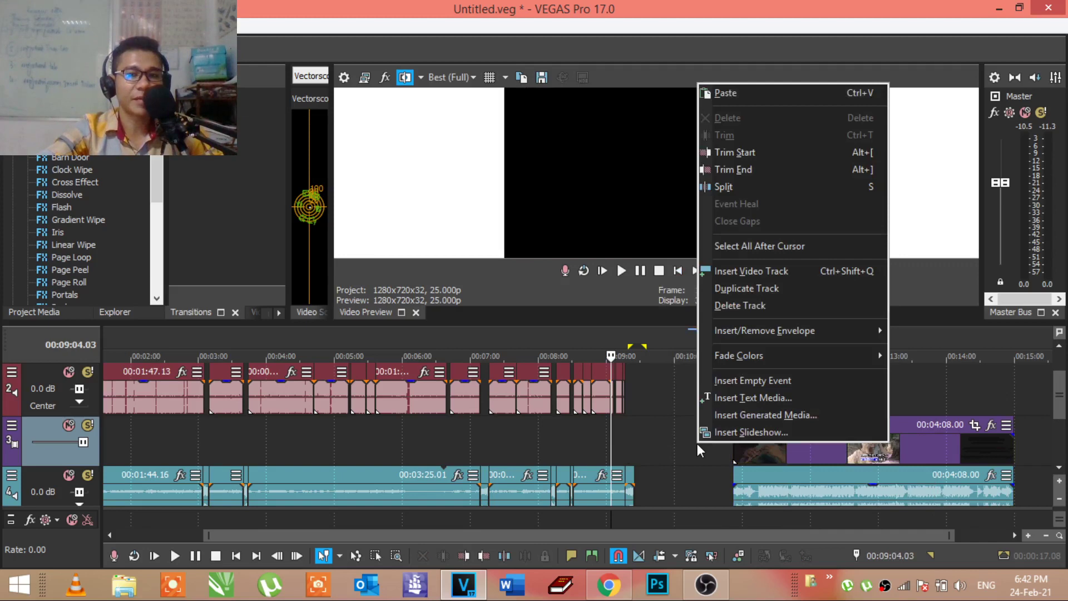
left_click(745, 306)
Step: Shift the last blue audio clip 20 seconds earlier and park playback at 15:13
left_click_drag(878, 442, 866, 456)
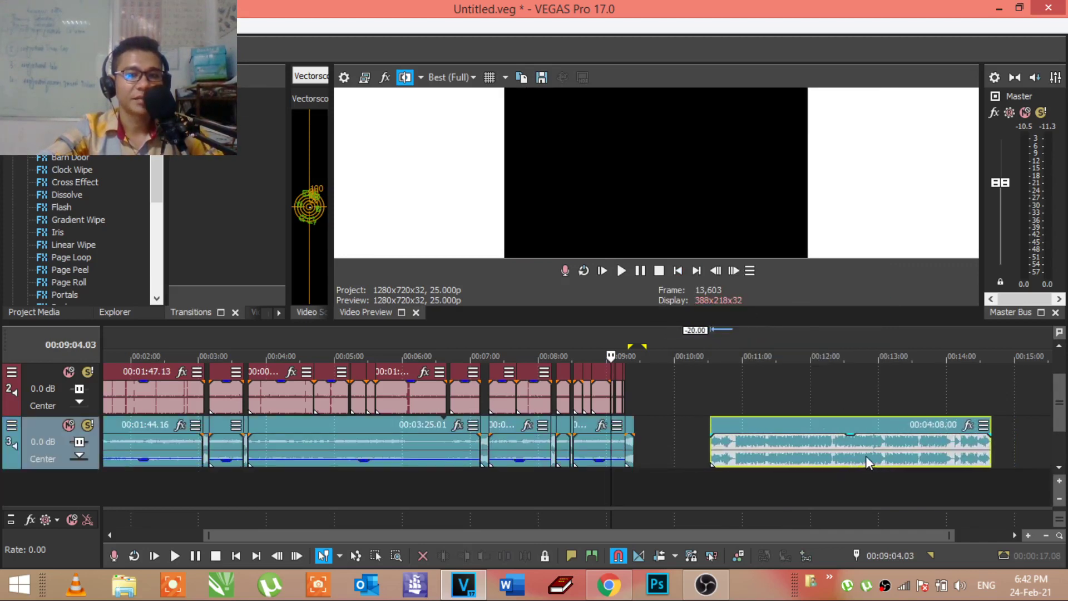
scroll(866, 452, "down", 1)
scroll(866, 450, "up", 1)
scroll(866, 450, "down", 1)
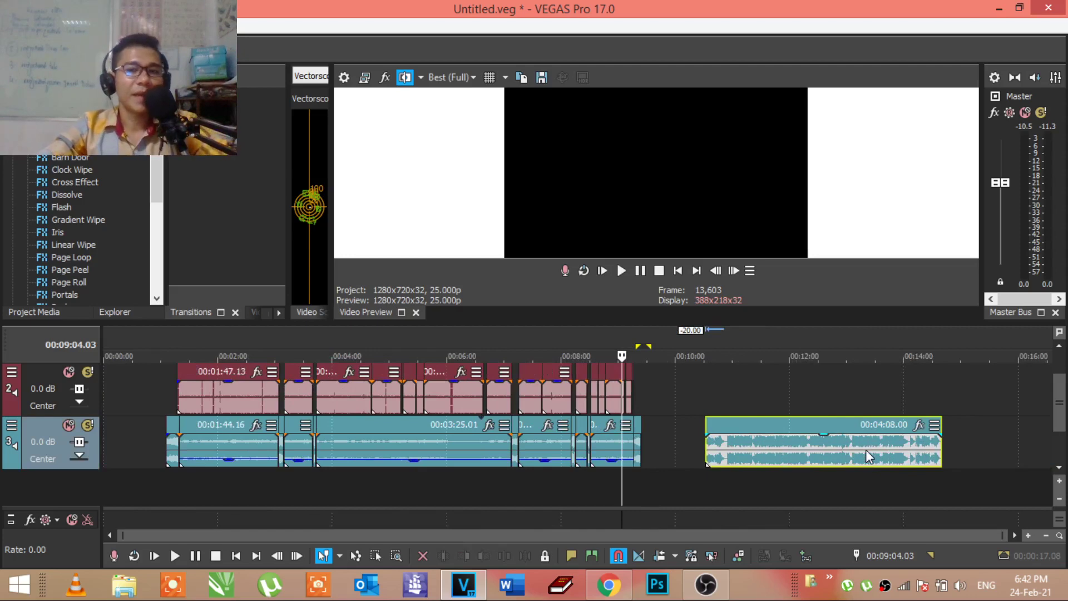
left_click(816, 411)
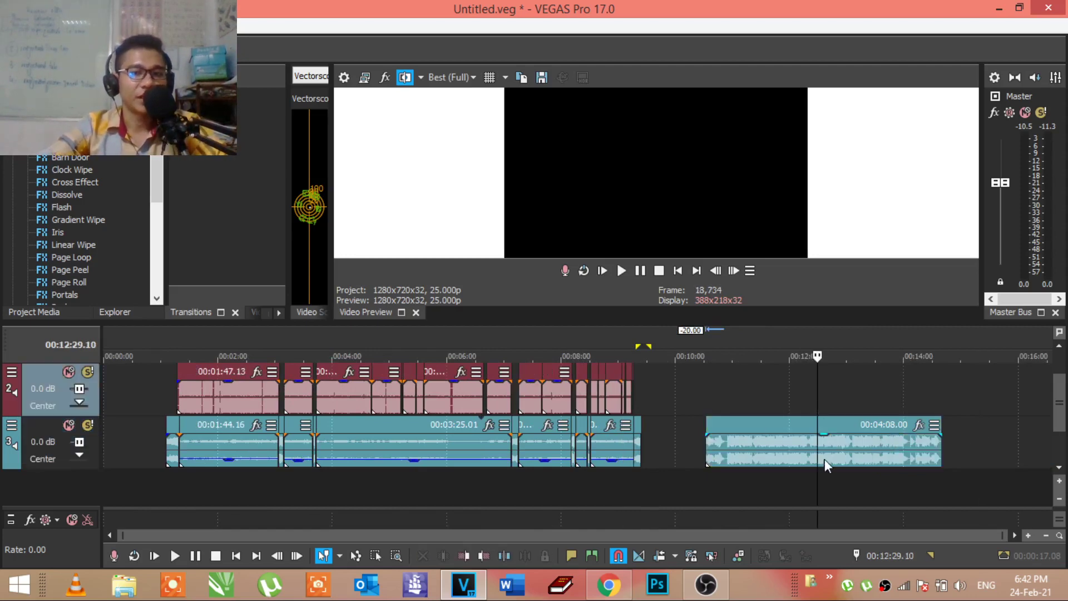
left_click(844, 450)
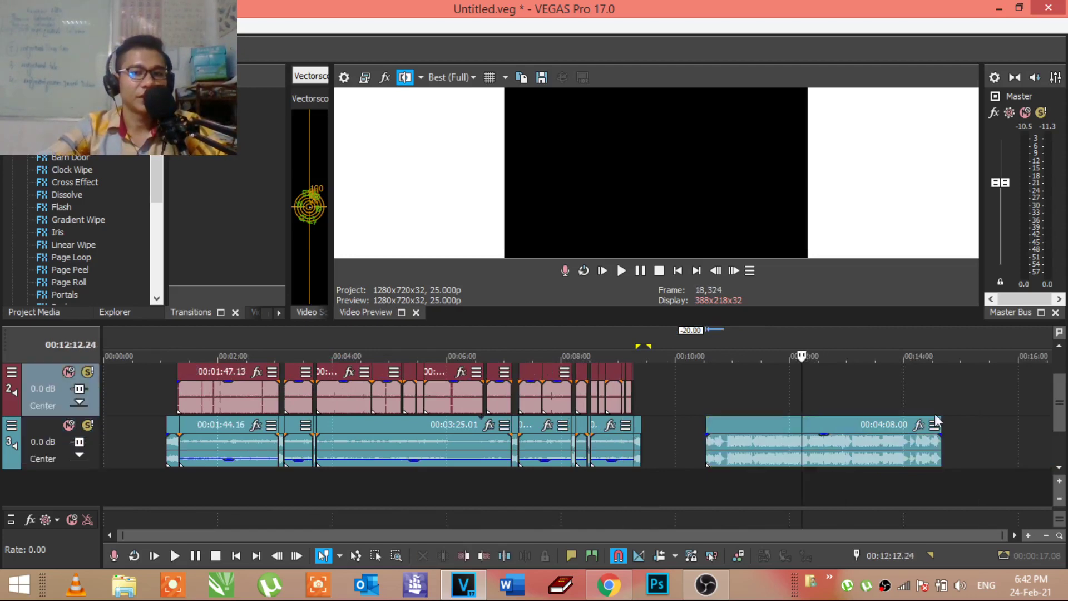
left_click(974, 431)
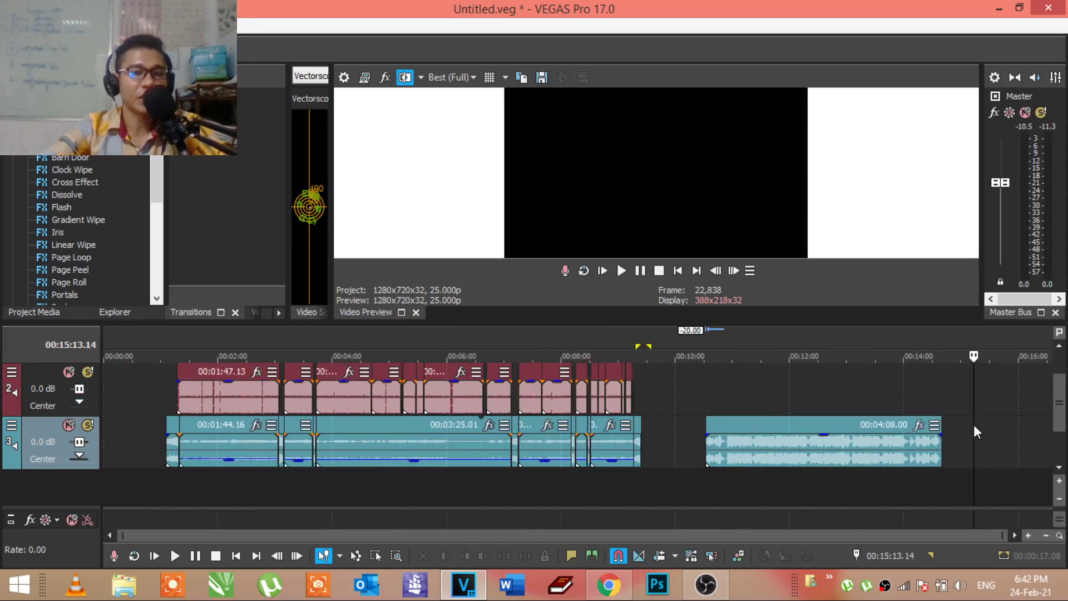
left_click(129, 589)
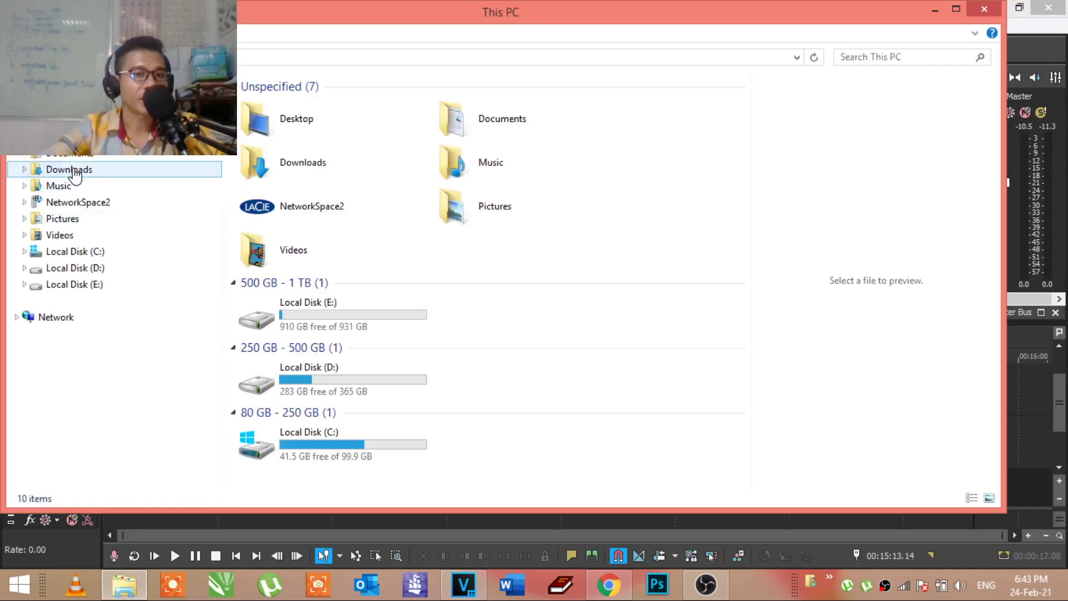
Step: In Downloads, select Khmer song karaoke.mp4 and drag it onto the VEGAS taskbar icon
left_click(83, 170)
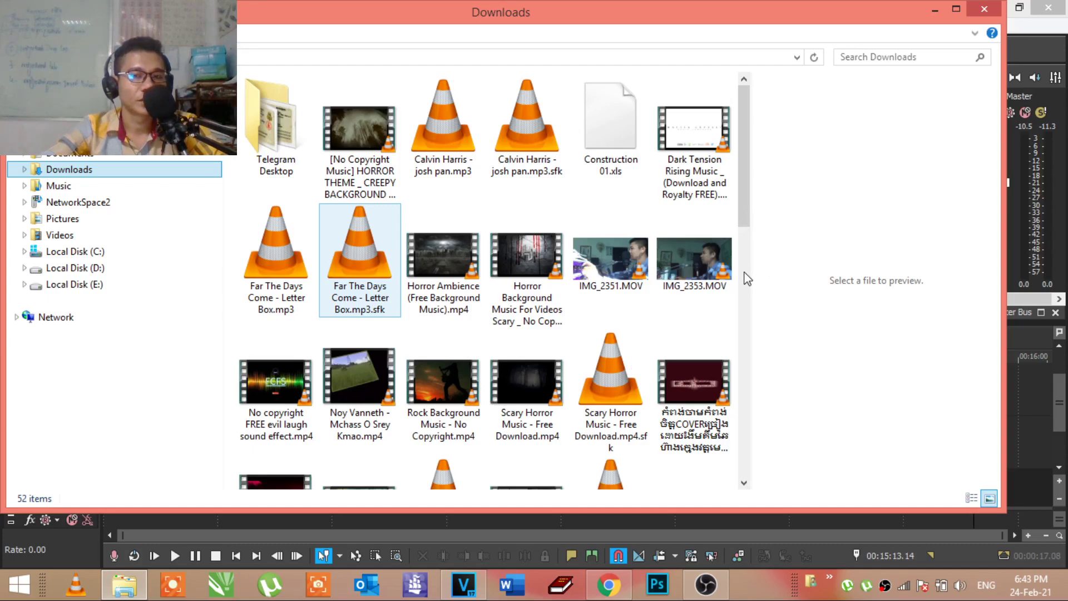
key("s")
scroll(747, 278, "down", 5)
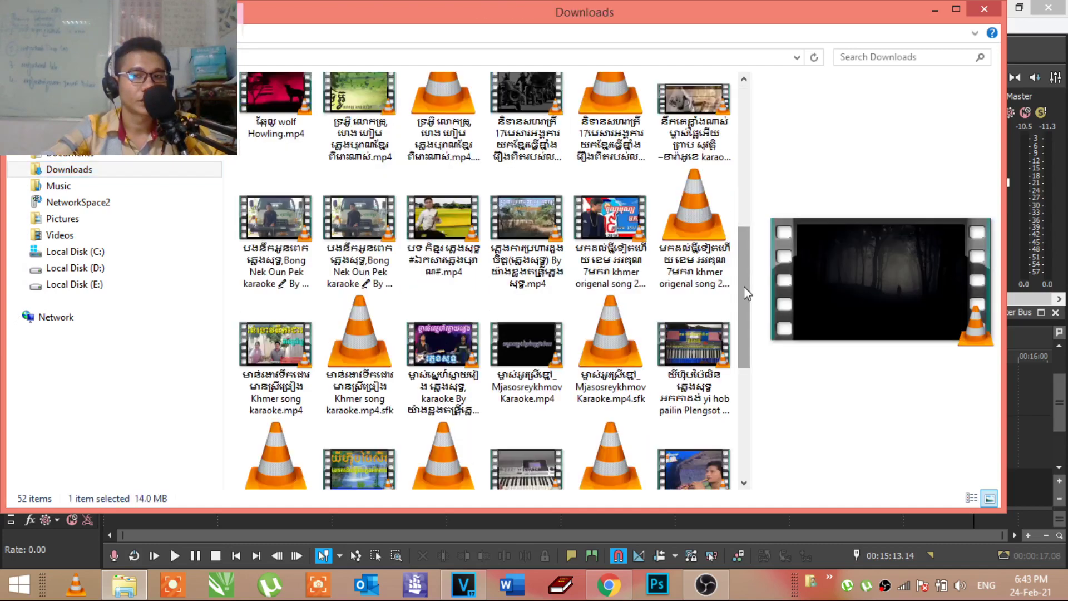
scroll(744, 286, "down", 2)
scroll(751, 356, "up", 1)
left_click(253, 258)
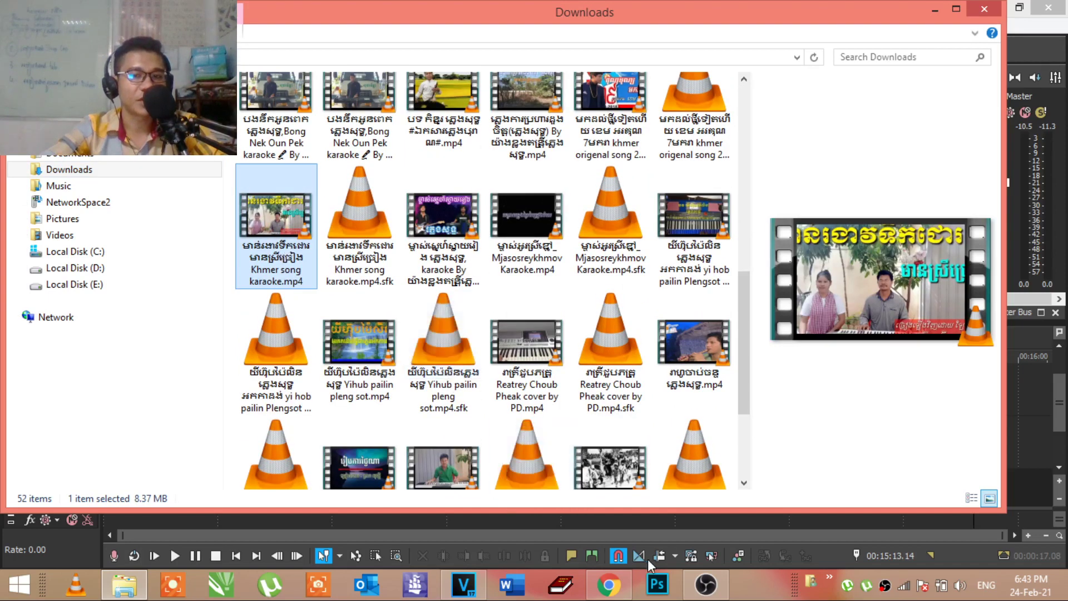
left_click_drag(467, 582, 466, 587)
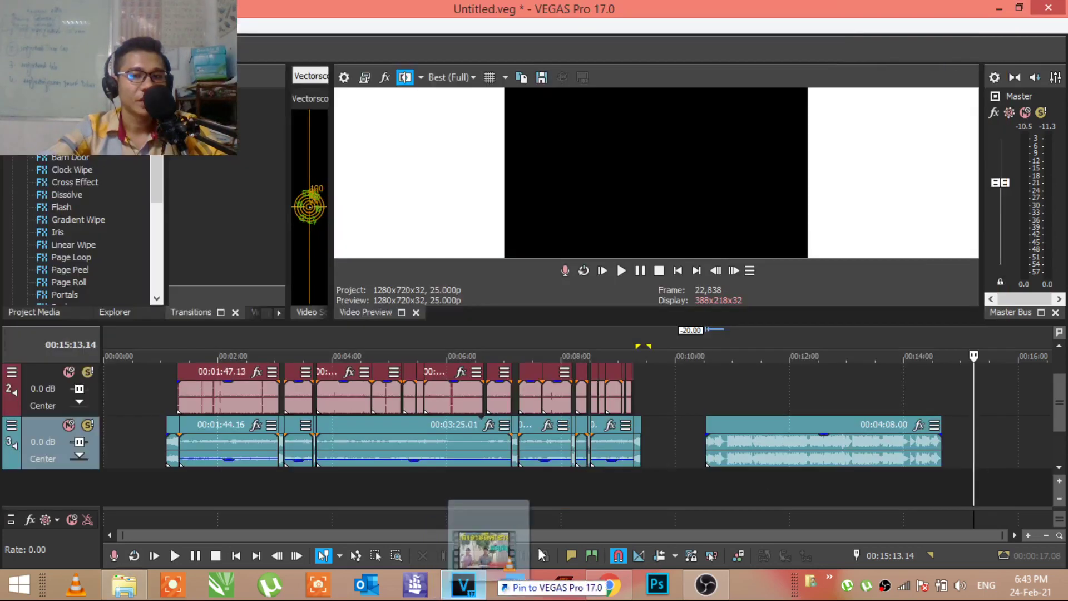
Step: Drop Khmer song karaoke.mp4 onto the timeline and delete its video track
mouse_move(466, 587)
left_mouse_down()
mouse_move(968, 414)
mouse_move(853, 422)
mouse_move(871, 450)
left_mouse_up()
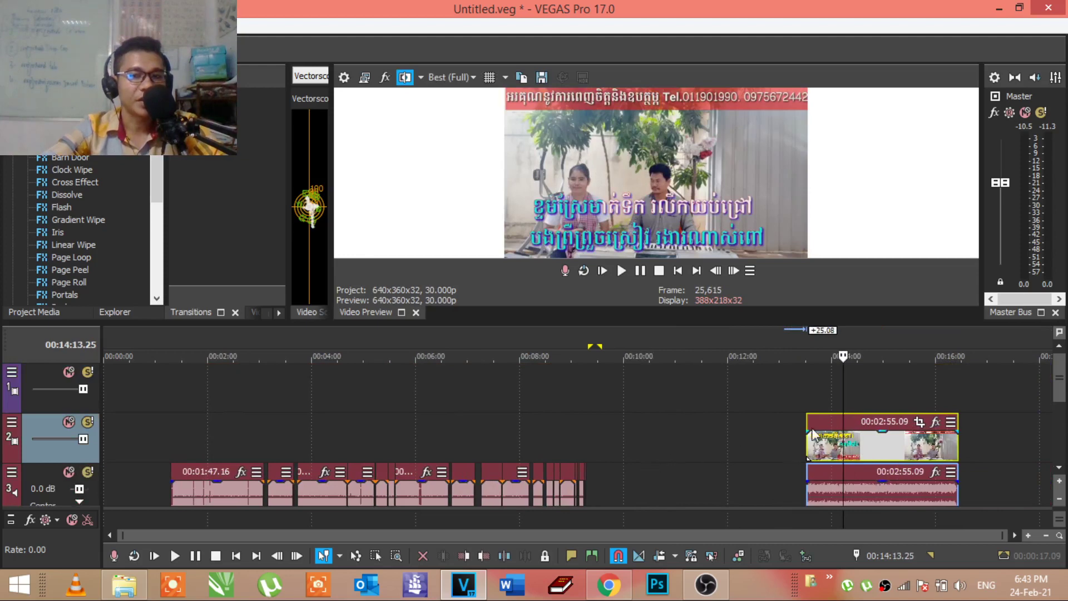
left_click(506, 442)
right_click(690, 439)
left_click(731, 445)
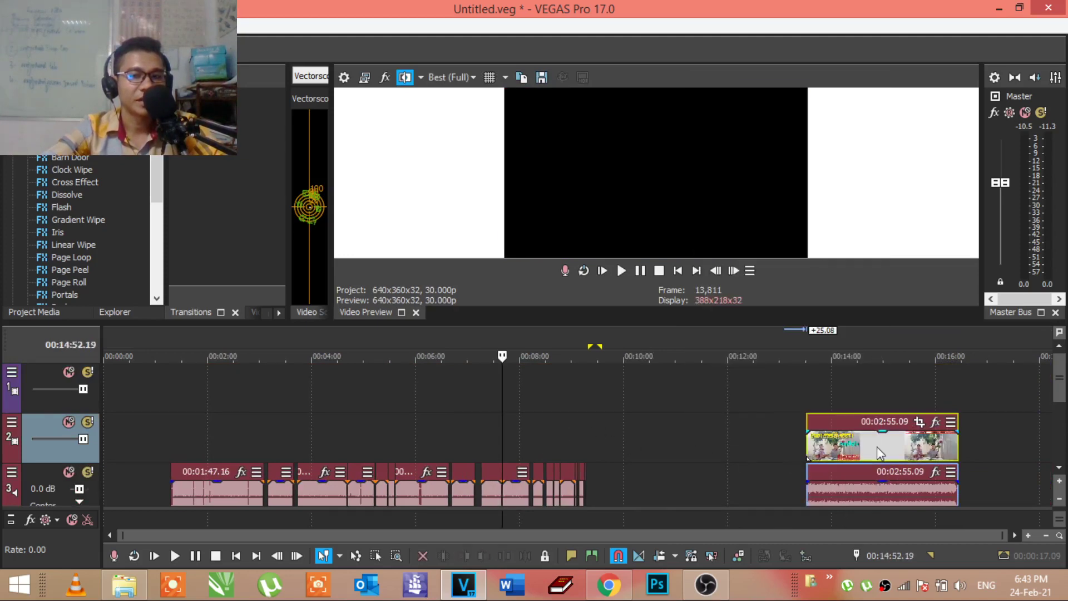
right_click(730, 443)
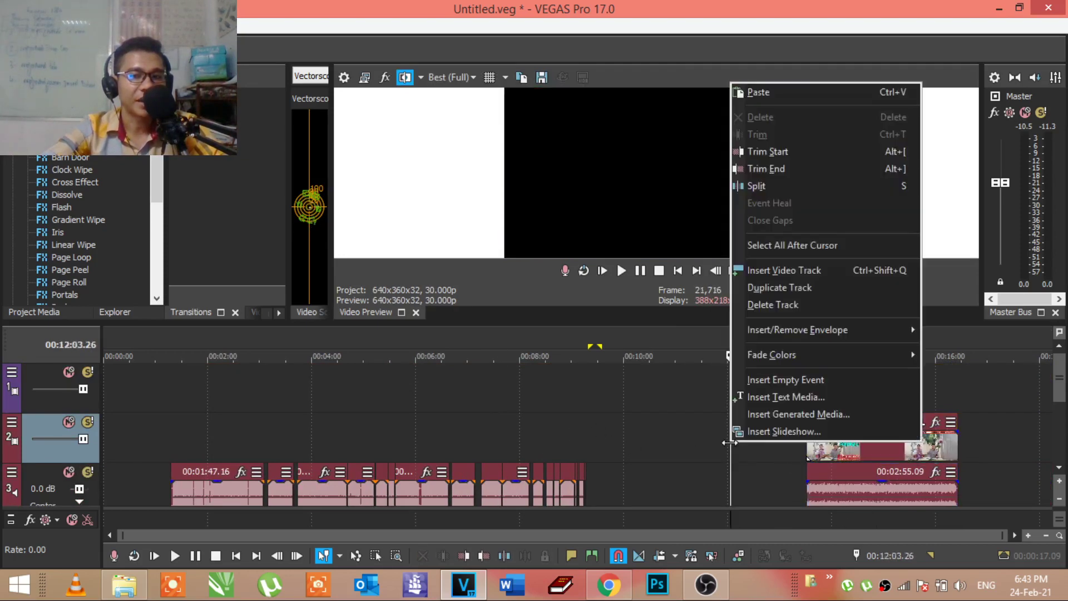
left_click(774, 305)
Step: Move the pink karaoke audio clip past the blue clip's end and insert an empty video track
right_click(871, 392)
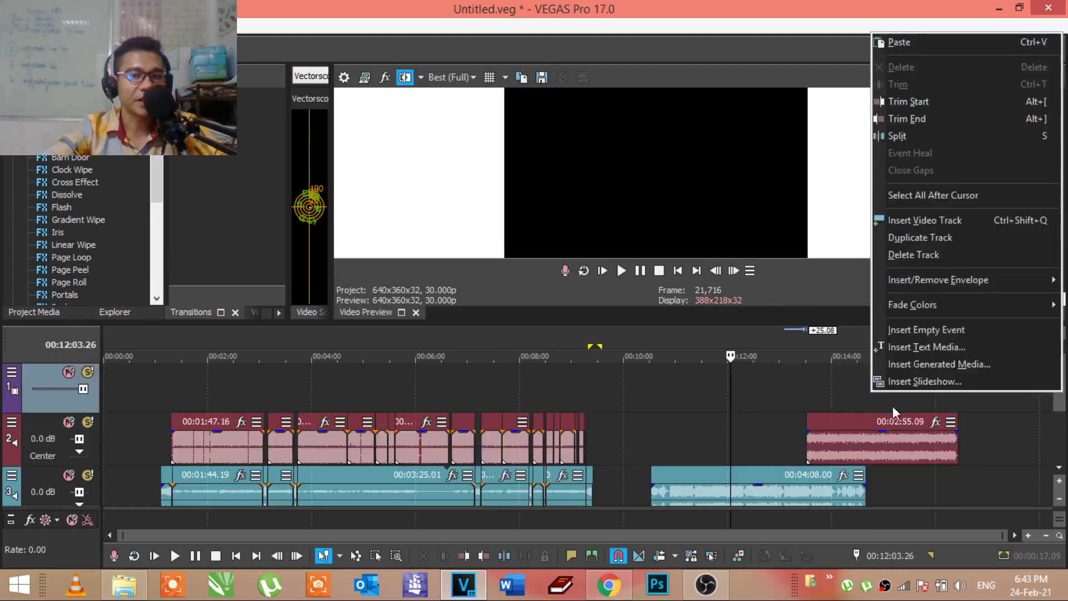
left_click(875, 453)
left_click_drag(856, 451, 937, 445)
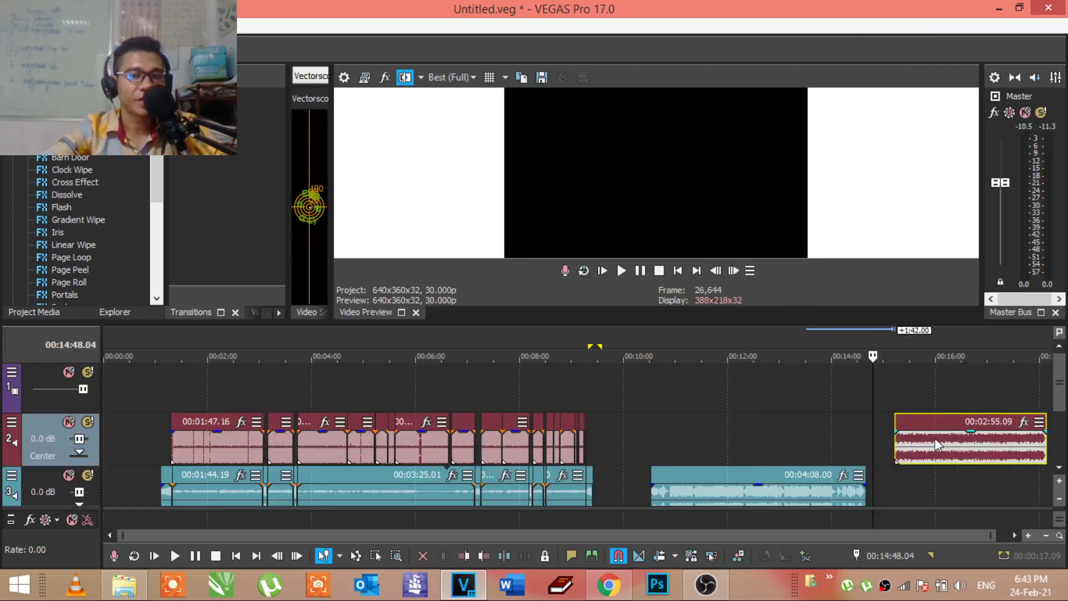
right_click(831, 385)
left_click(867, 210)
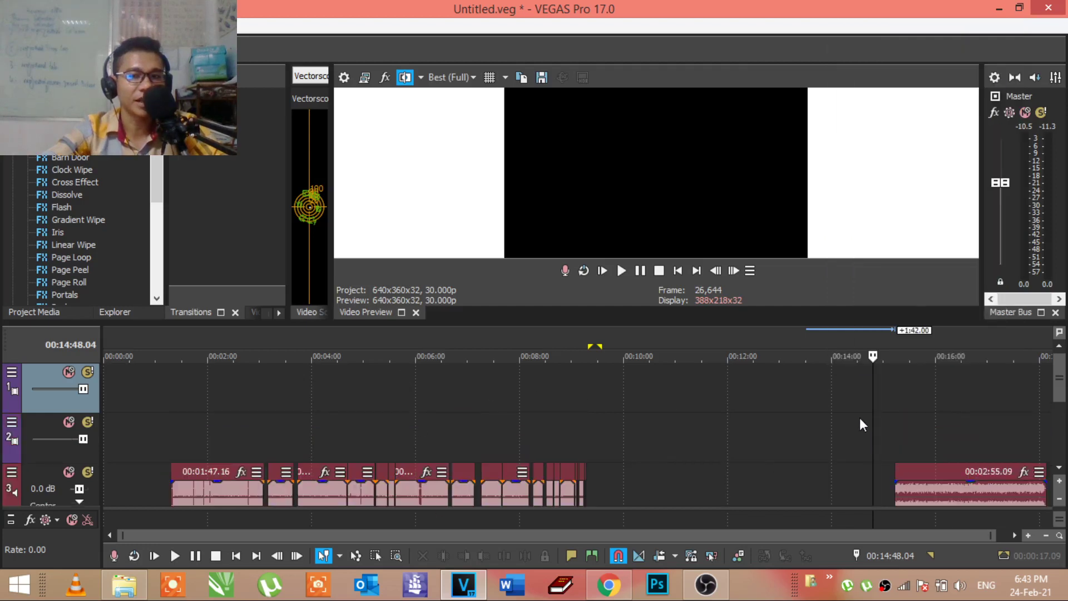
right_click(846, 399)
Step: Delete the extra empty video track and play the right teal clip around 11:52
left_click(902, 261)
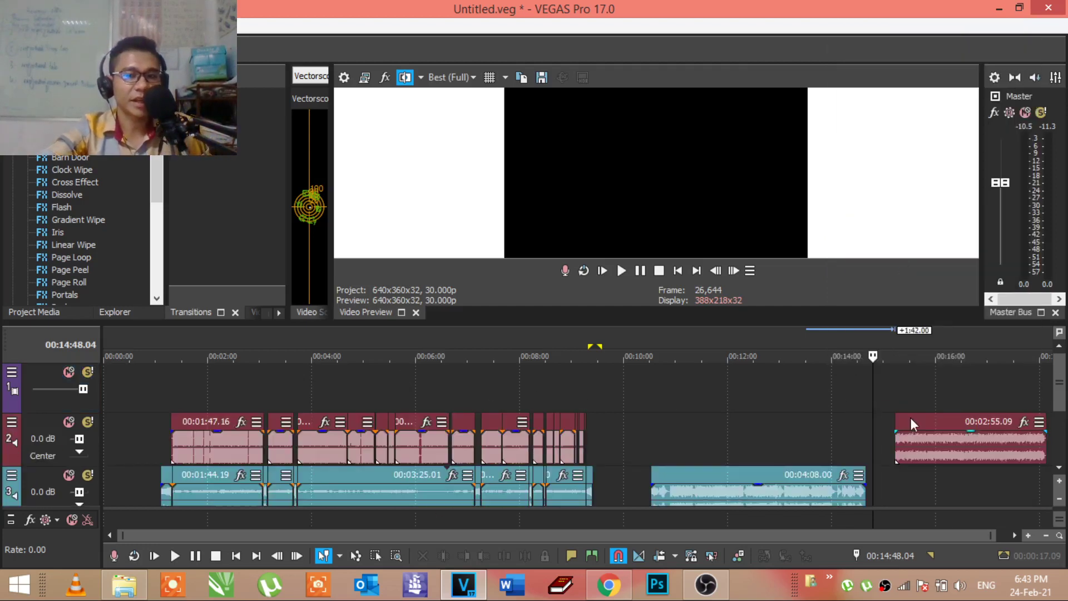
left_click(841, 392)
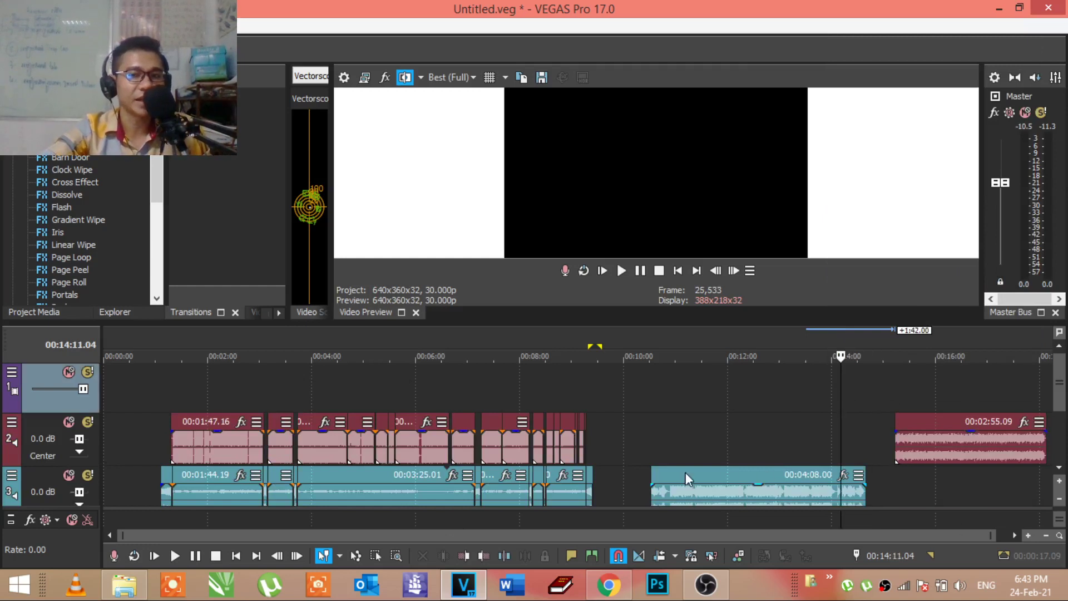
left_click(685, 497)
key("space")
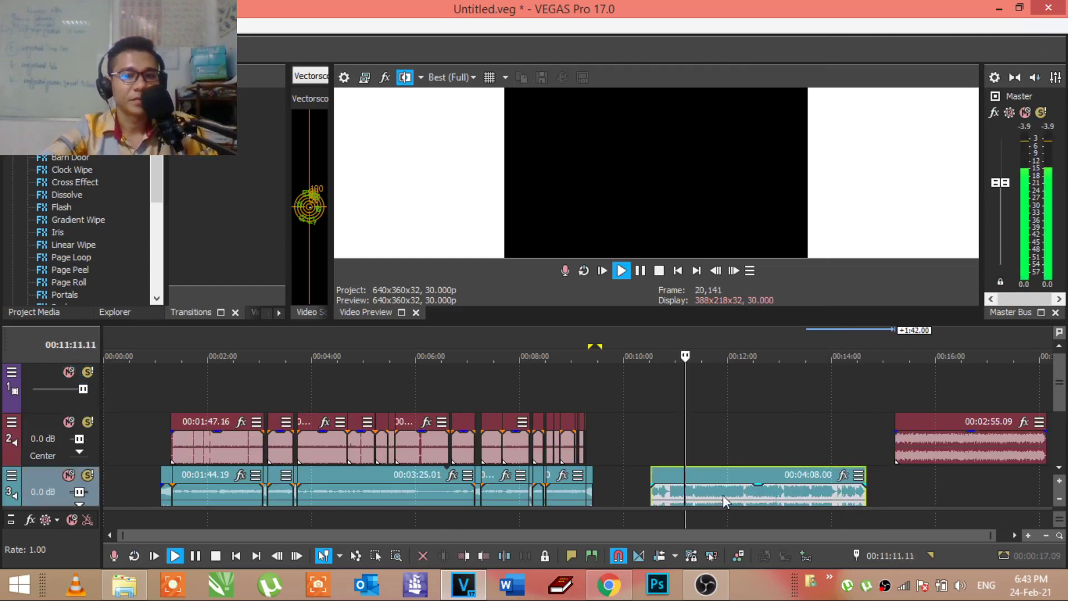
left_click(712, 480)
key("space")
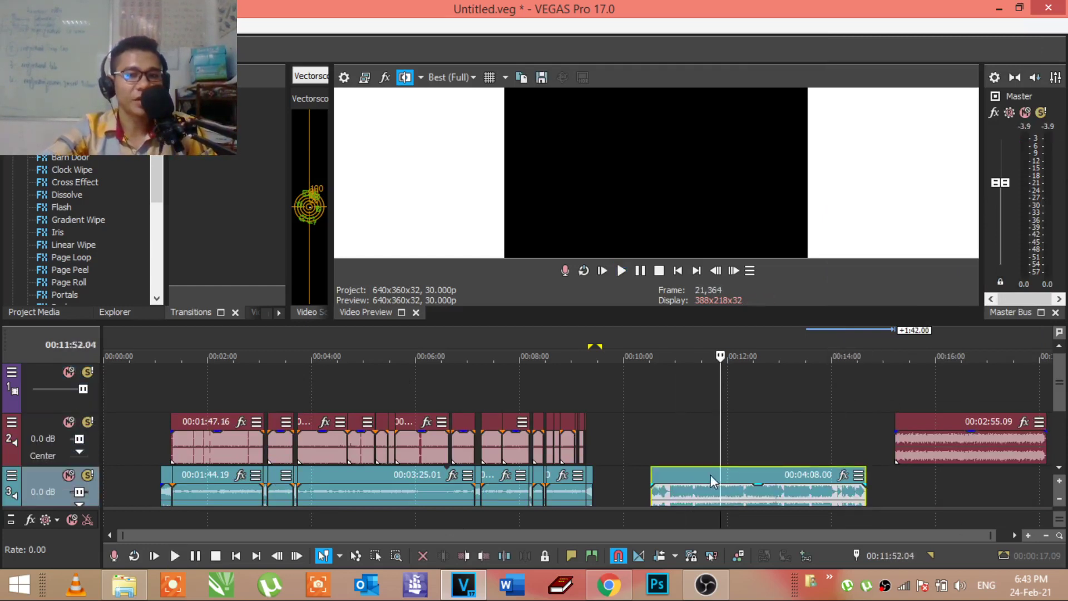
scroll(713, 442, "up", 2)
scroll(713, 442, "down", 2)
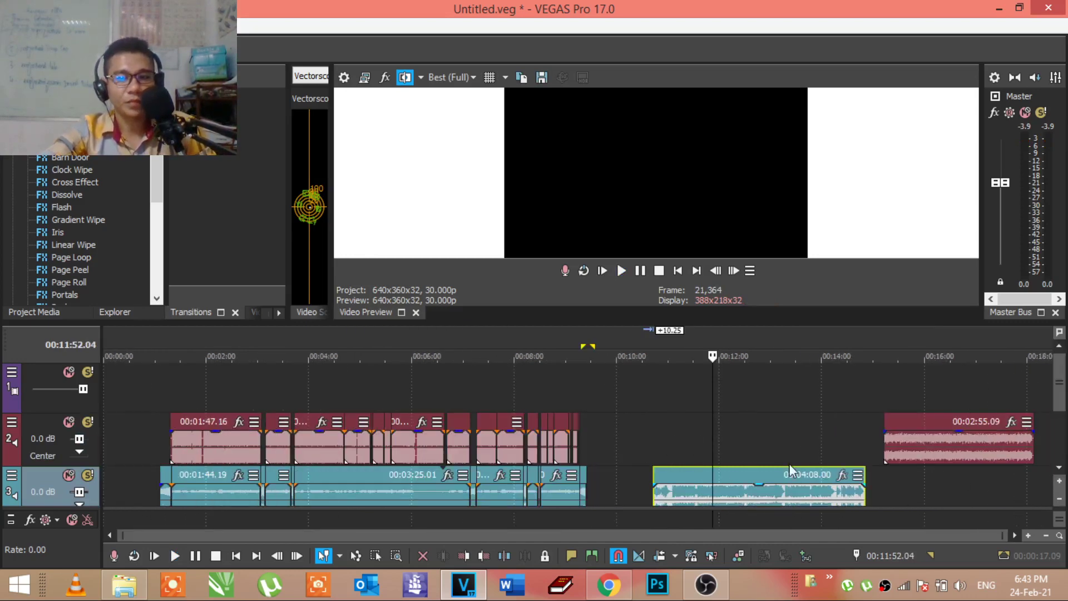
Step: Mark a range ending at 13:25 on the teal clip, try cutting it, then undo
left_click_drag(751, 431, 831, 437)
left_click_drag(831, 345, 792, 346)
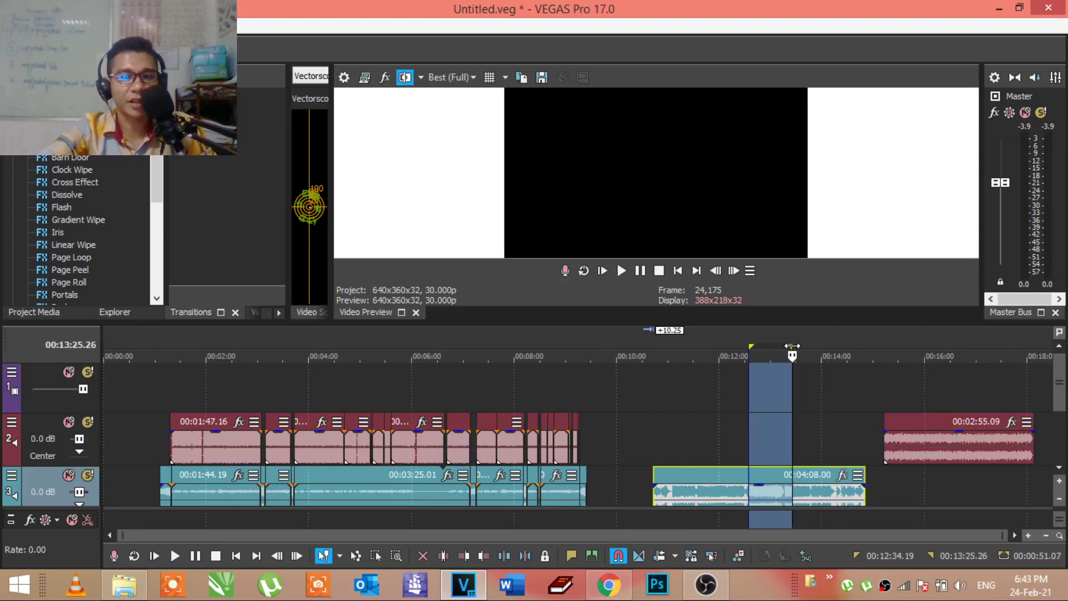
mouse_move(782, 491)
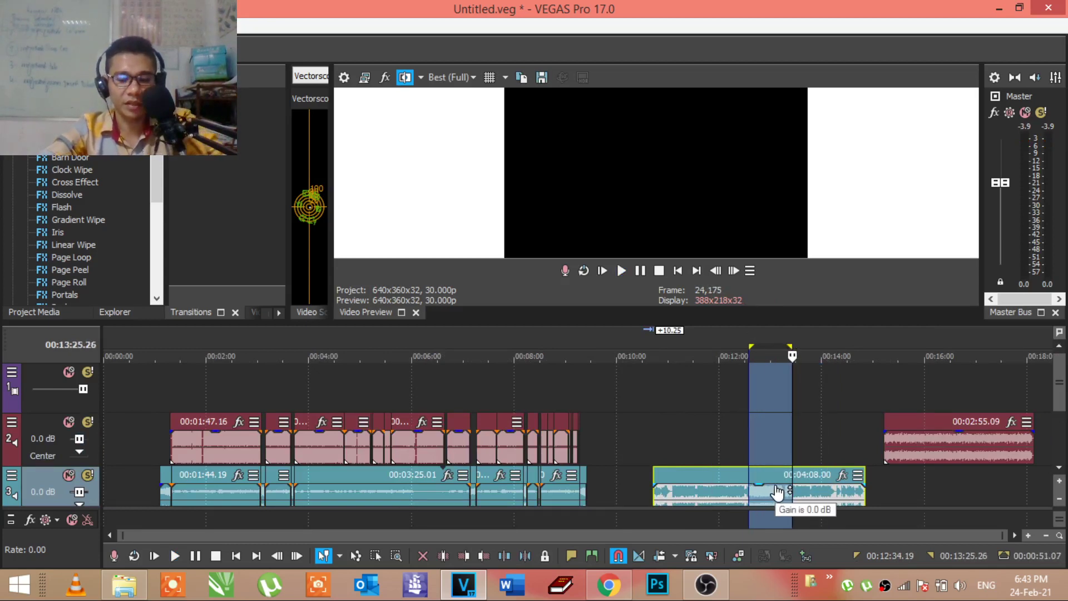
key("Delete")
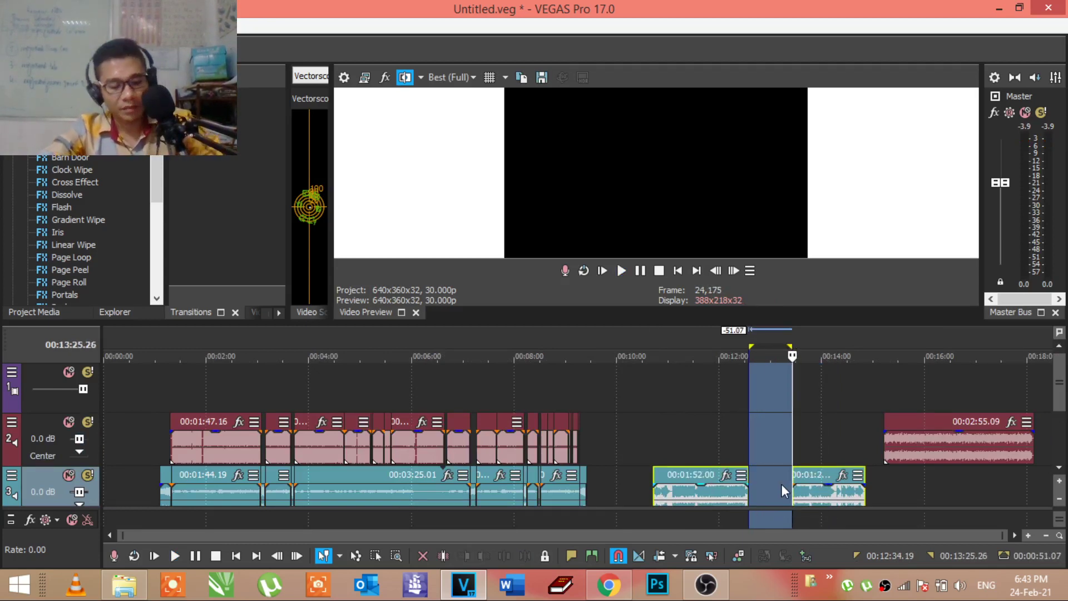
key("ctrl+z")
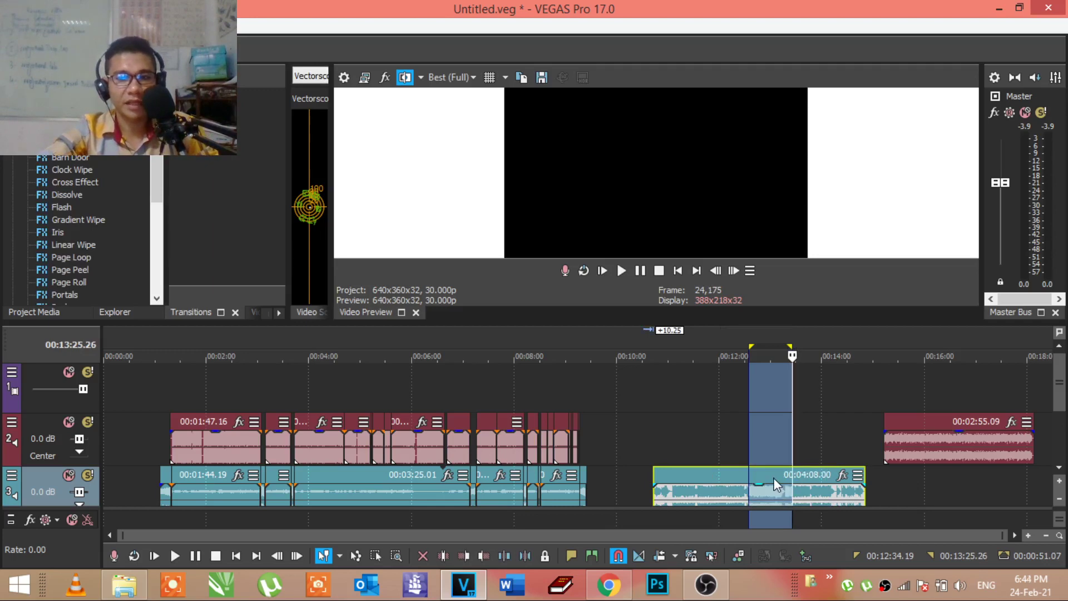
right_click(774, 478)
left_click(820, 290)
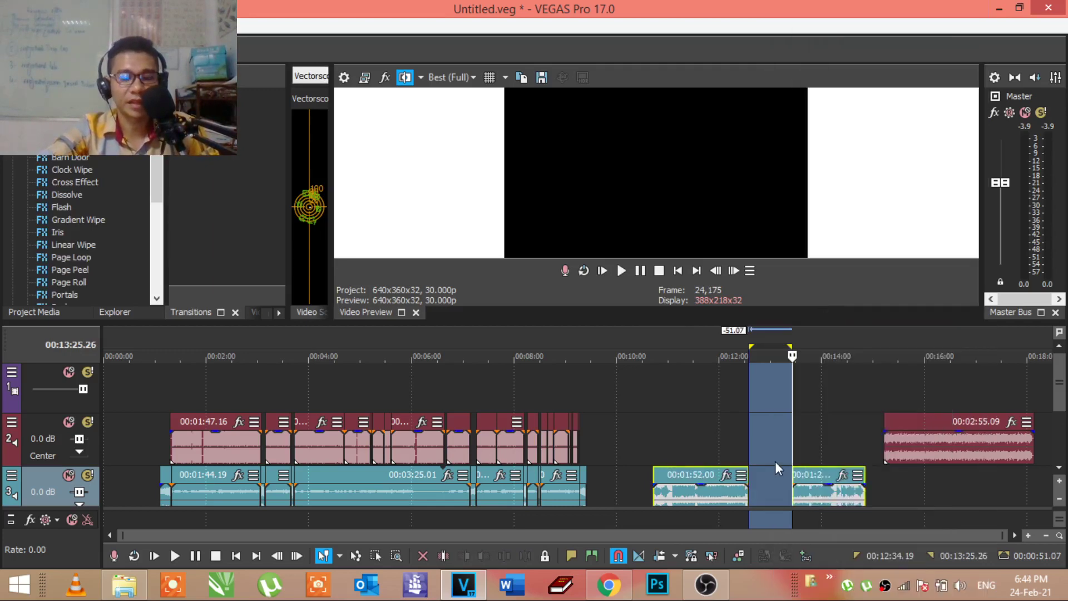
left_click(760, 442)
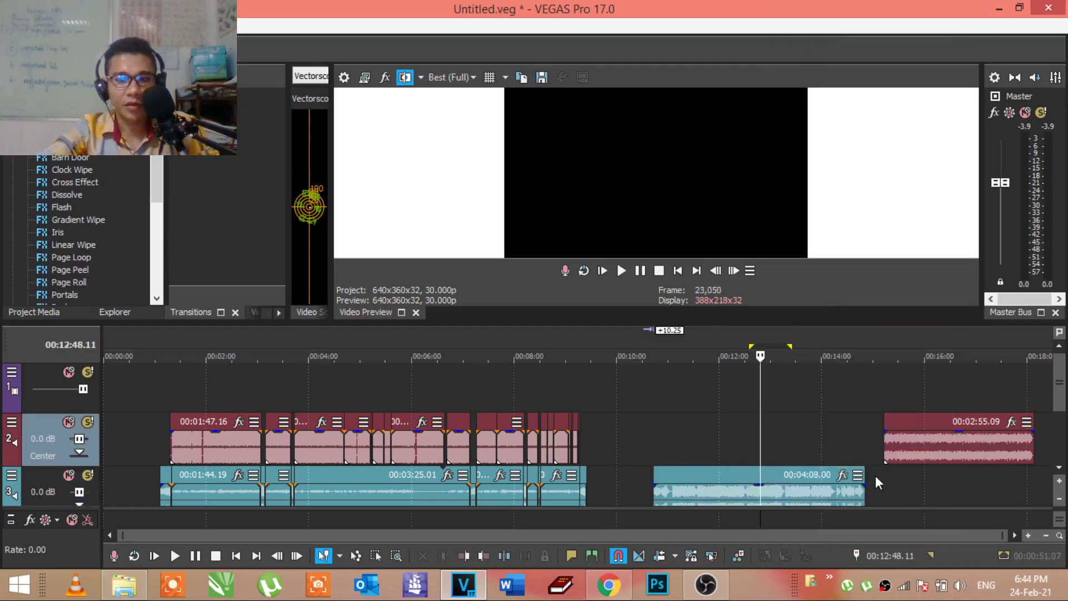
Step: Mark 13:59–15:03 and use Trim End so the teal clip ends at 13:59
left_click_drag(876, 475, 834, 476)
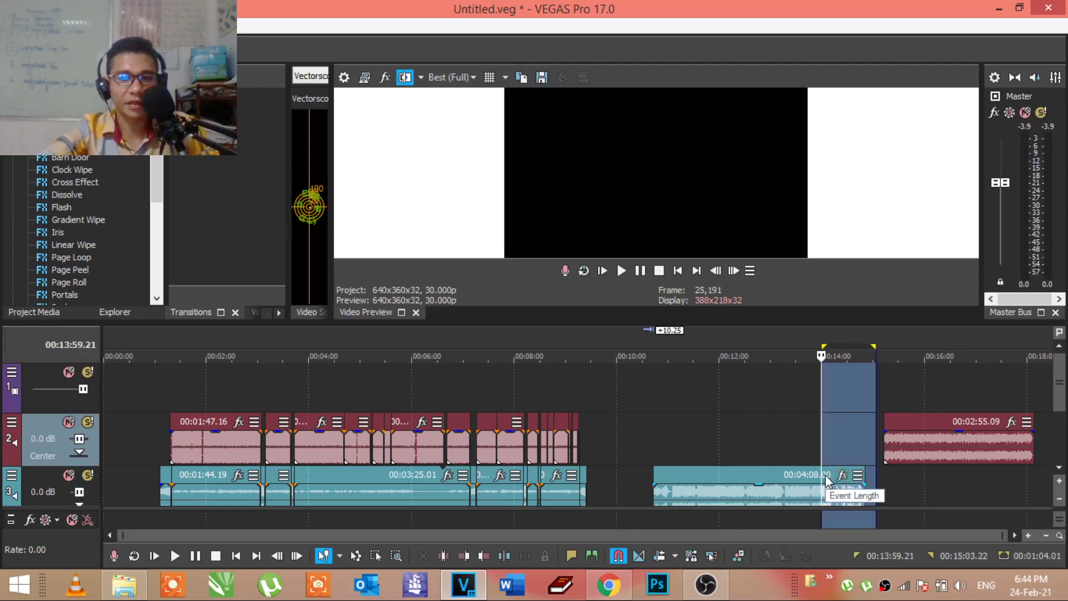
right_click(826, 475)
left_click(857, 311)
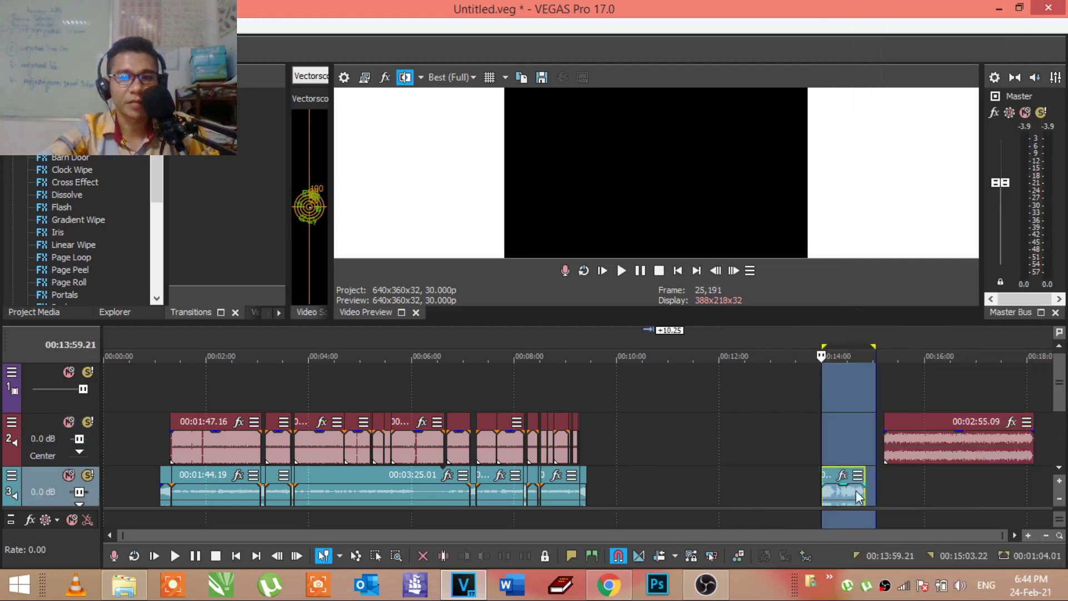
right_click(828, 472)
left_click(863, 323)
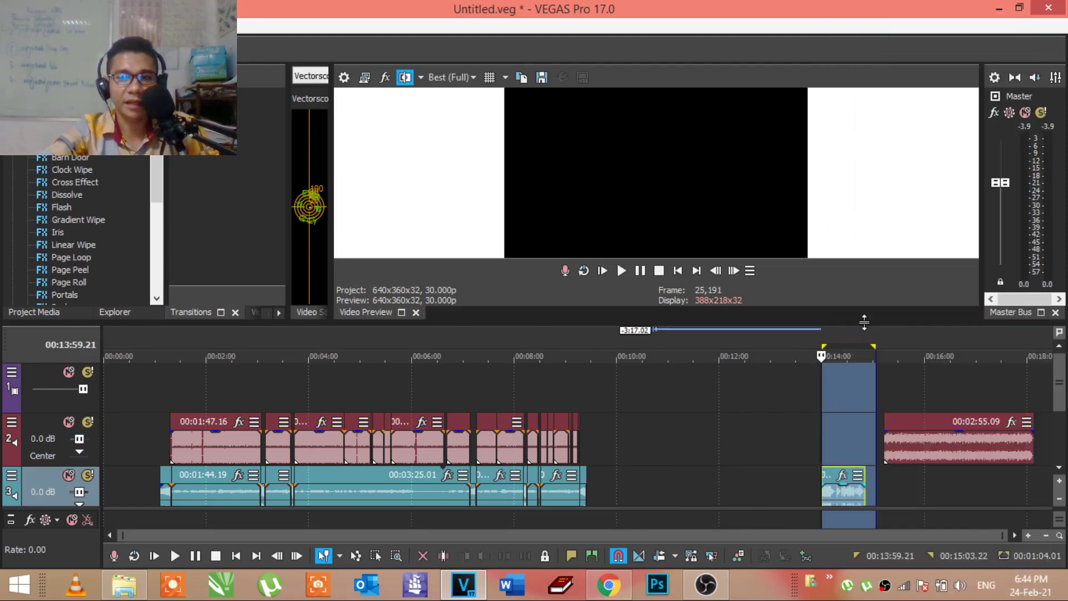
key("ctrl+z")
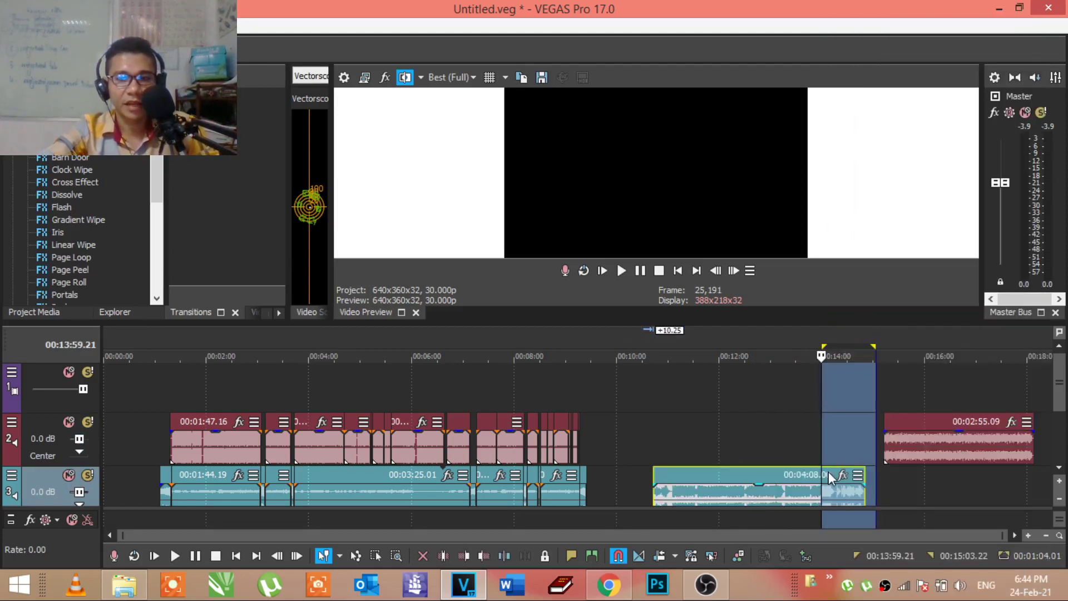
right_click(830, 472)
left_click(862, 340)
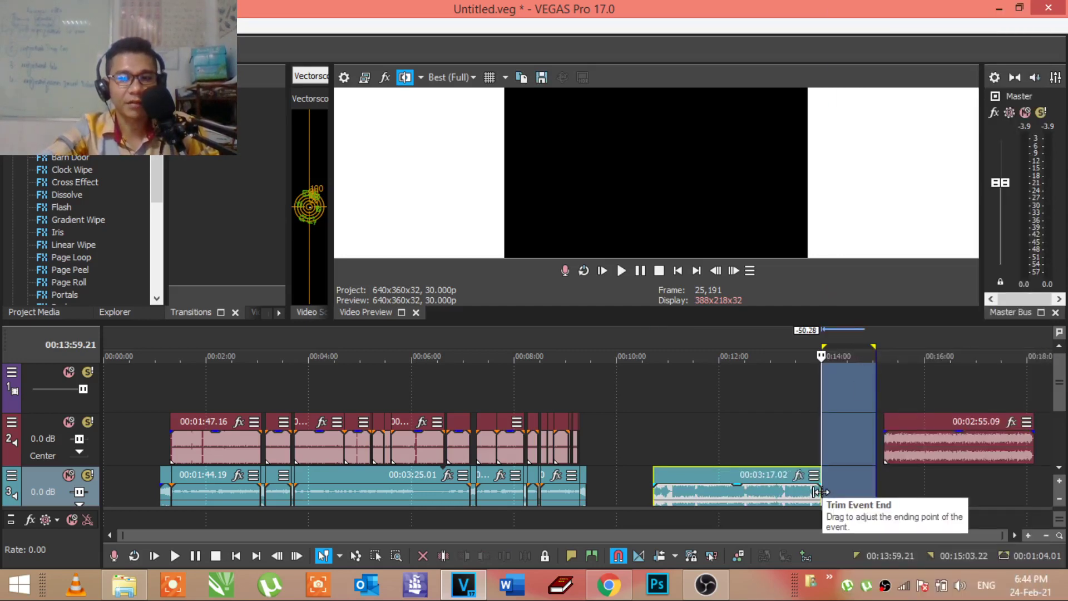
Step: Delete the 12:15–13:38 range from the teal clip, then undo to restore it whole
left_click(843, 429)
left_click_drag(803, 439, 733, 445)
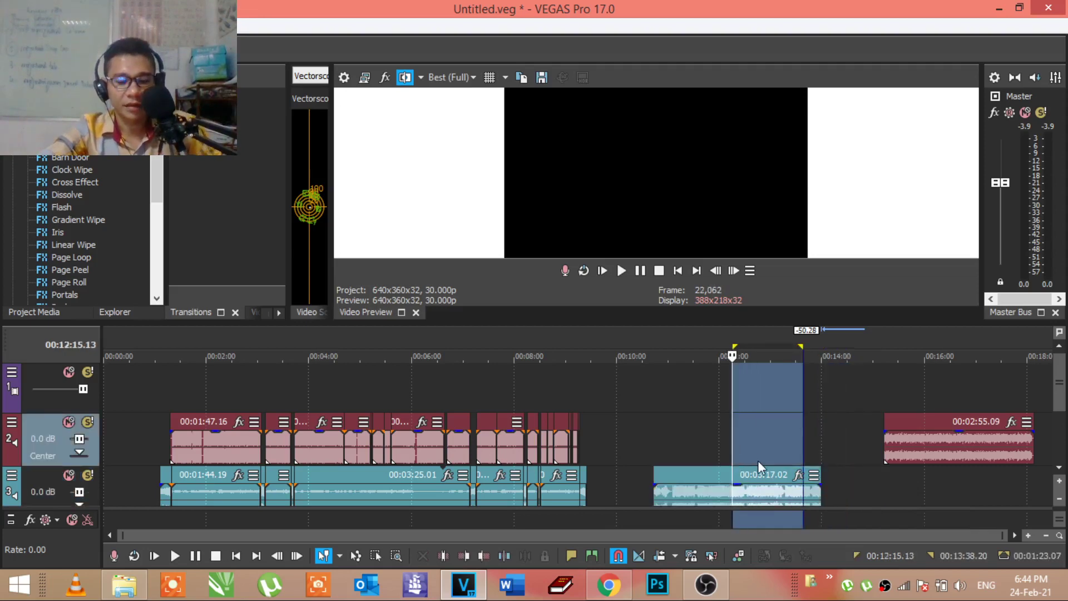
left_click(771, 475)
key("Delete")
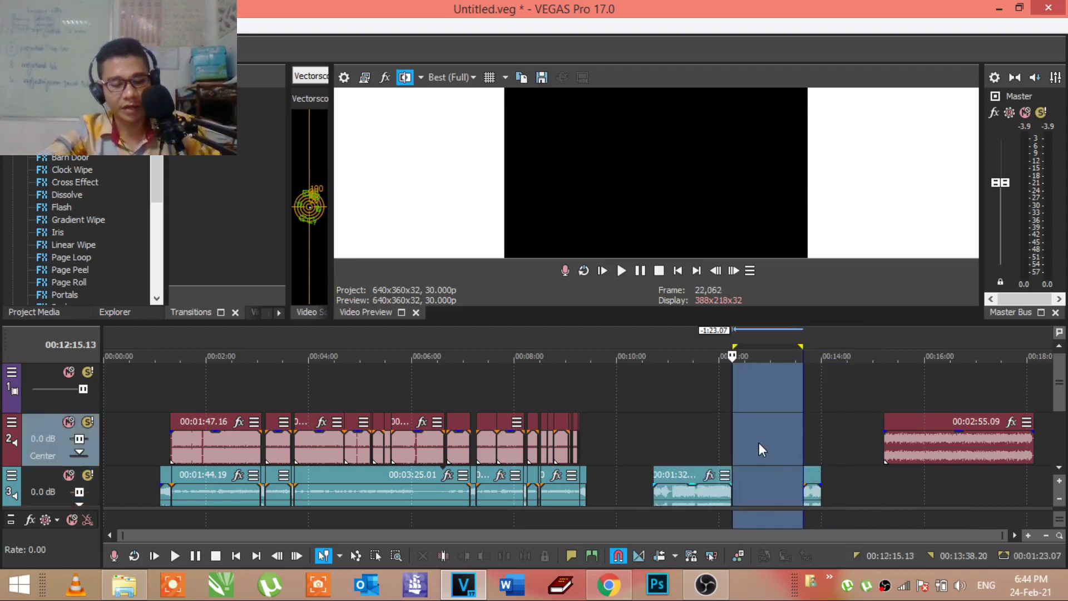
key("ctrl+z")
key("ctrl+z")
Step: Move the full teal clip later on track 3 and listen, resetting a trial gain change
mouse_move(823, 500)
left_mouse_down()
mouse_move(969, 502)
mouse_move(882, 502)
left_mouse_up()
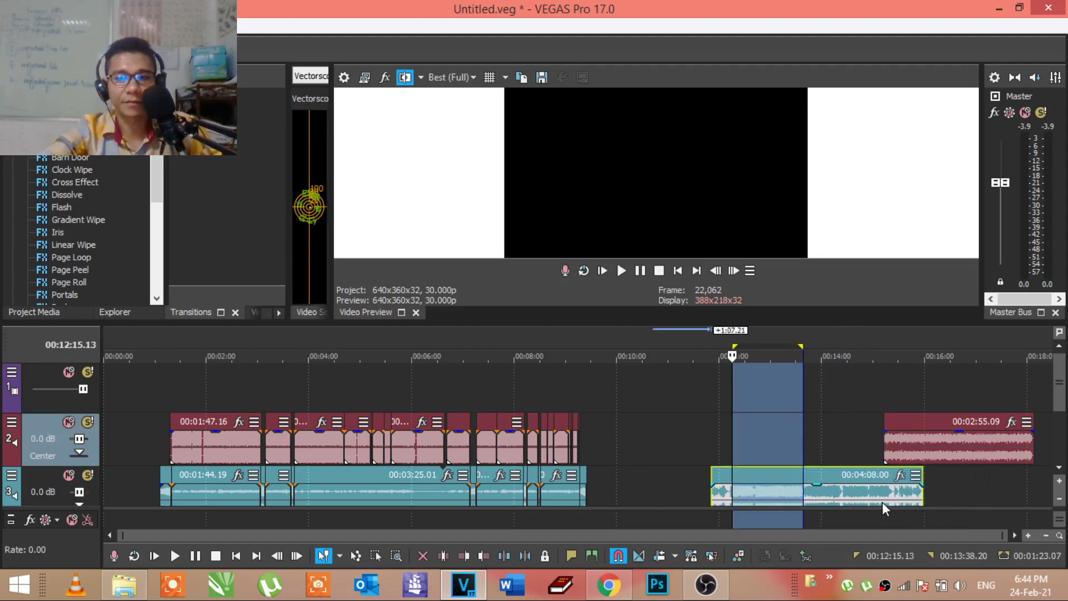
left_click(1060, 421)
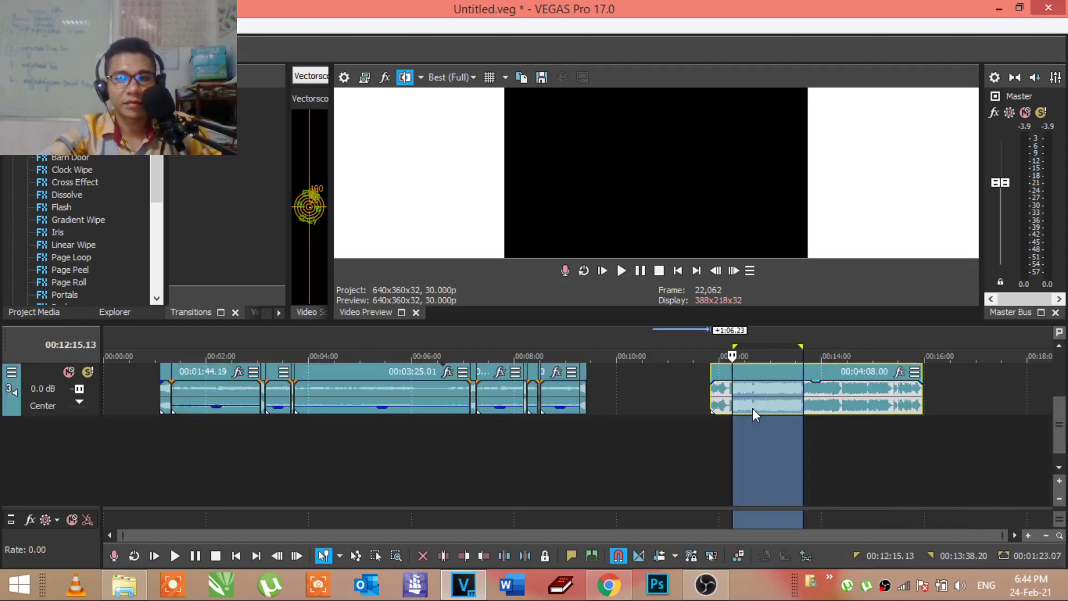
left_click(740, 415)
key("space")
mouse_move(816, 380)
left_mouse_down()
mouse_move(824, 415)
mouse_move(815, 382)
left_mouse_up()
left_click(766, 403)
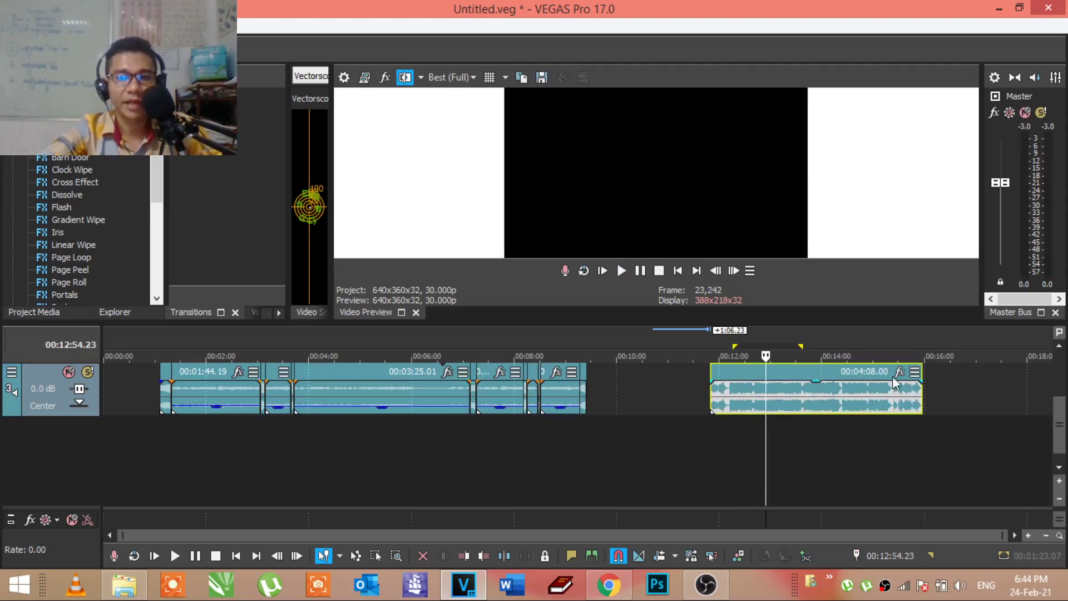
mouse_move(1060, 427)
left_mouse_down()
mouse_move(1061, 412)
mouse_move(1061, 446)
left_mouse_up()
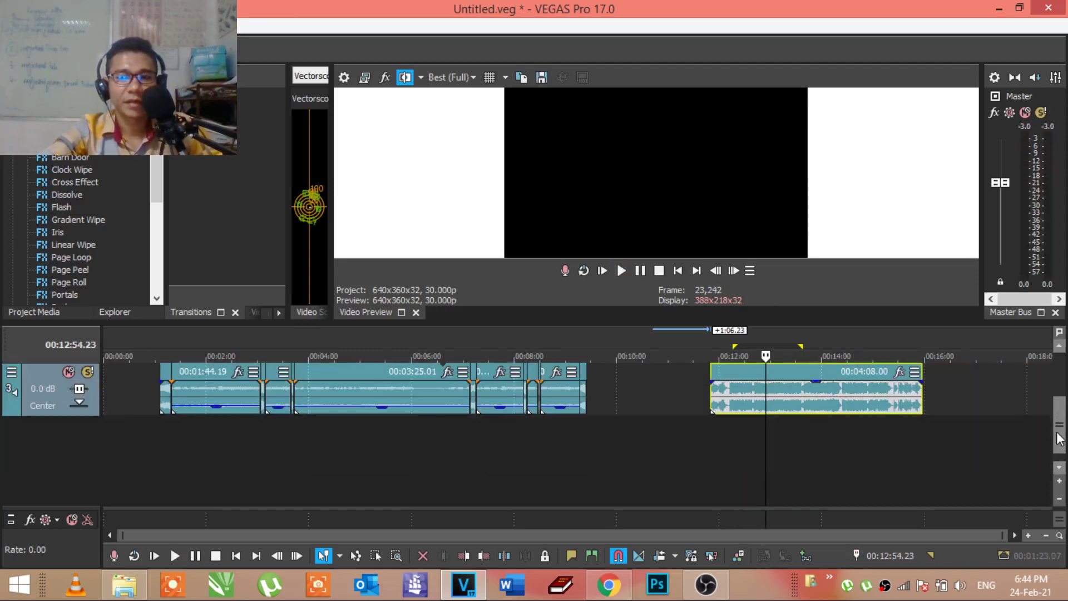
Step: Add a Volume effect to the right teal clip and raise it to about 2.664 dB
left_click(891, 375)
left_click(900, 371)
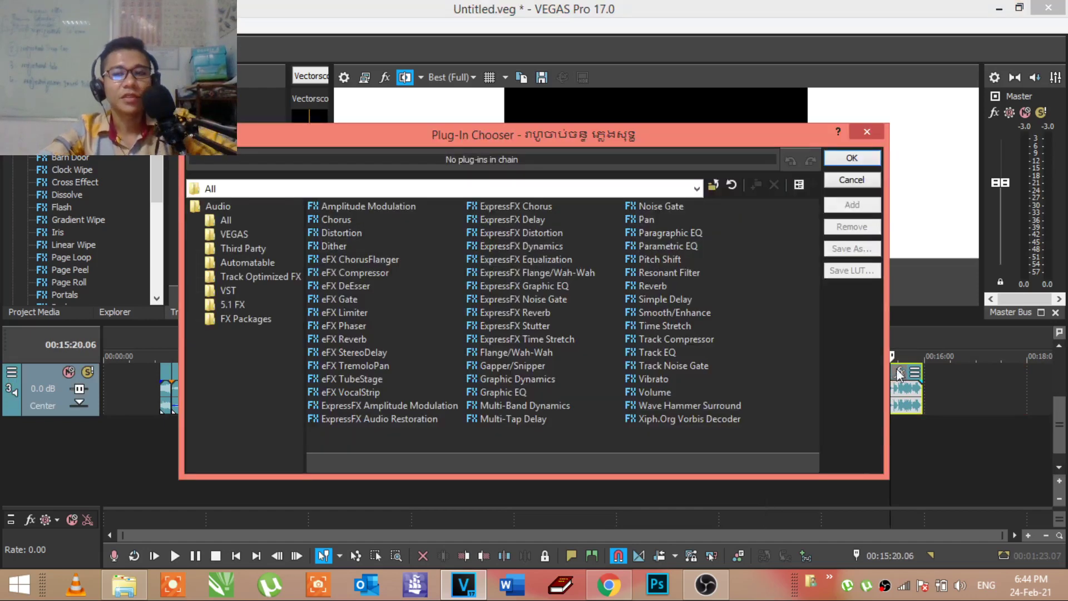
left_click(667, 392)
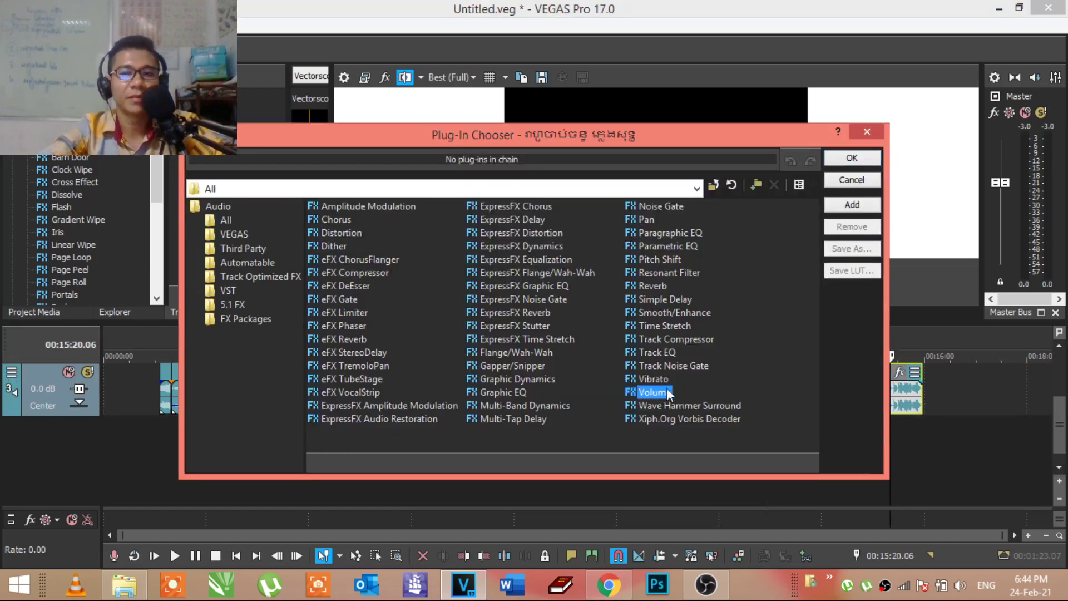
left_click(842, 207)
left_click(852, 158)
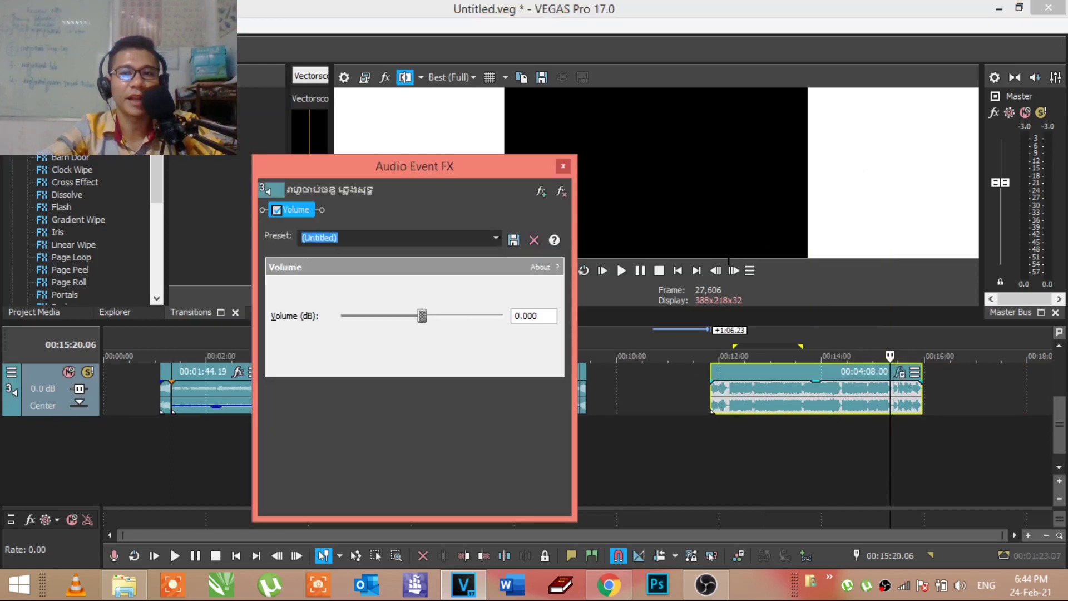
left_click(788, 394)
key("space")
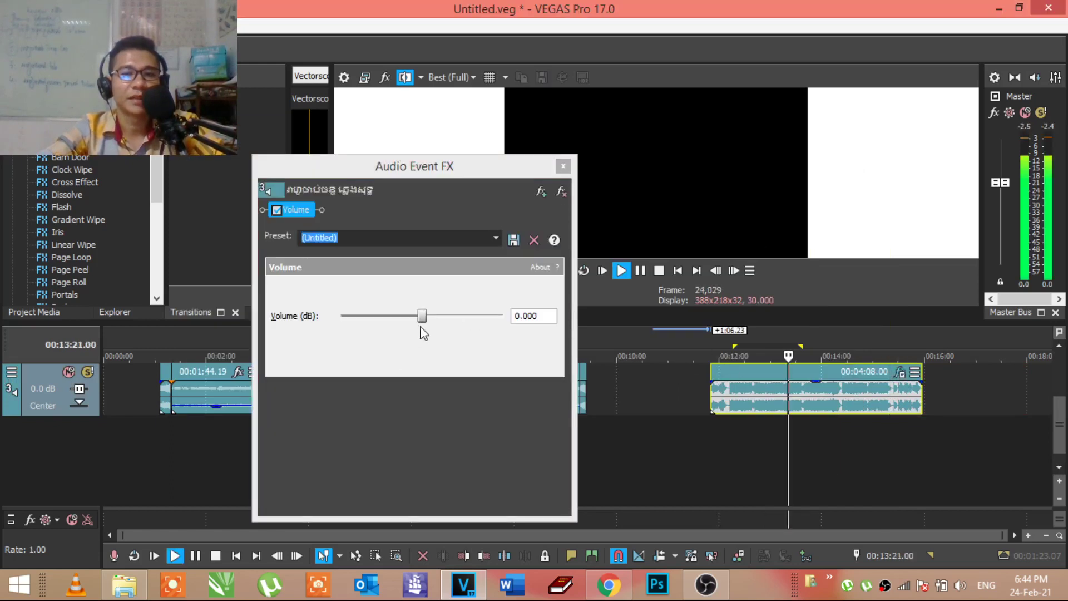
mouse_move(422, 320)
left_mouse_down()
mouse_move(490, 325)
mouse_move(457, 322)
mouse_move(464, 316)
left_mouse_up()
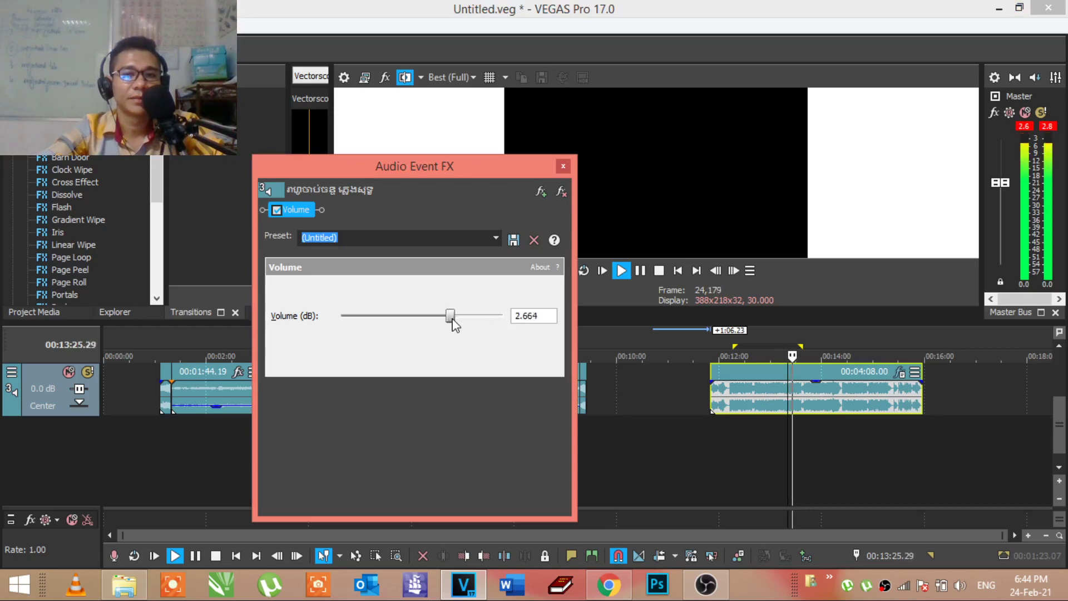
left_click(561, 191)
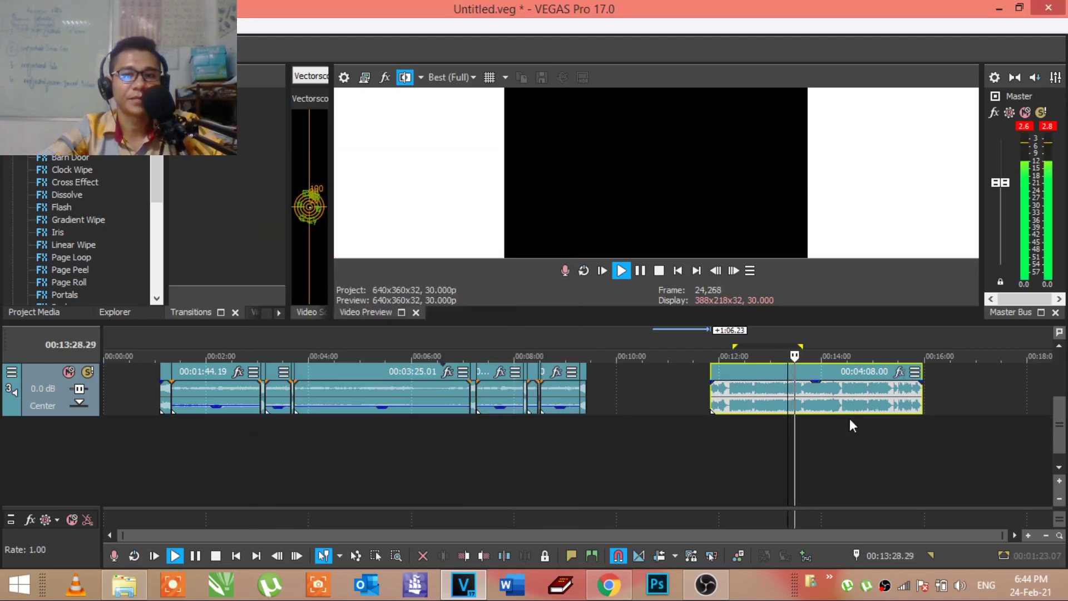
Step: Stop playback near 12:19, then delete the teal clip and the right red clip on track 2
scroll(736, 445, "up", 2)
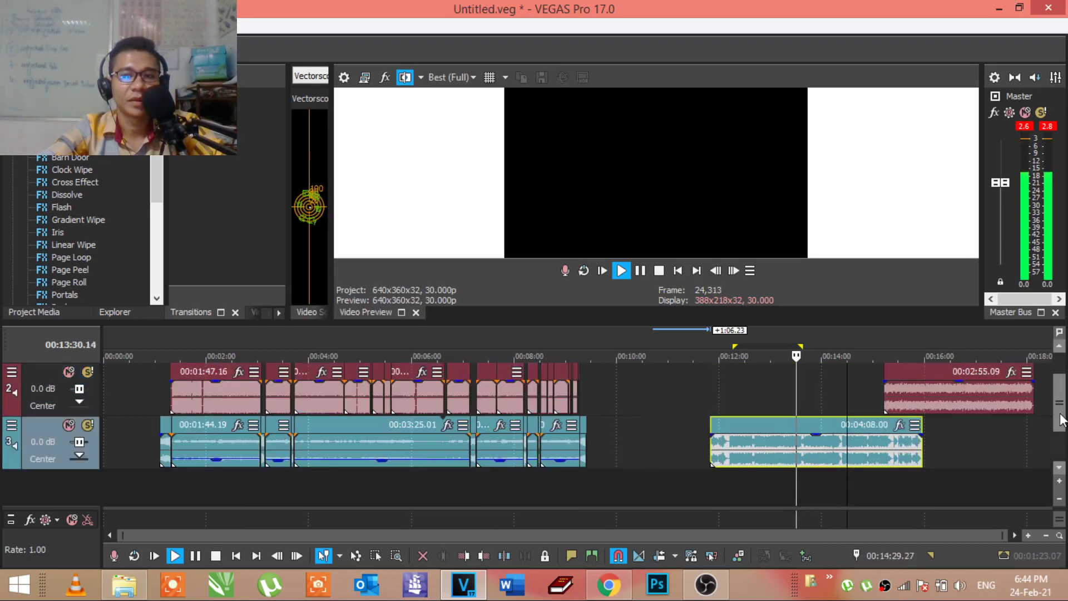
left_click(736, 449)
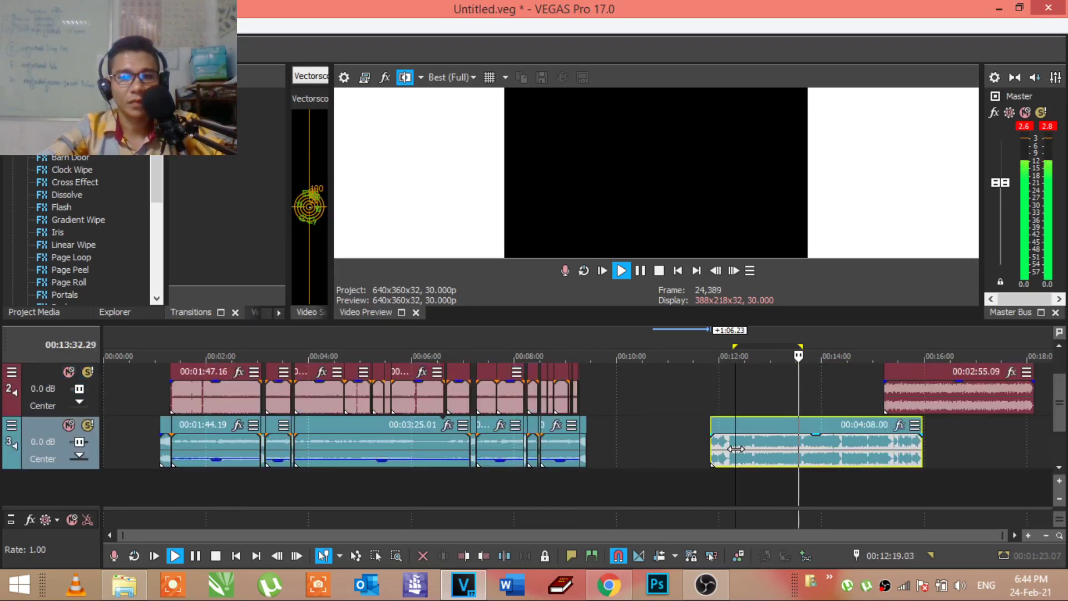
key("space")
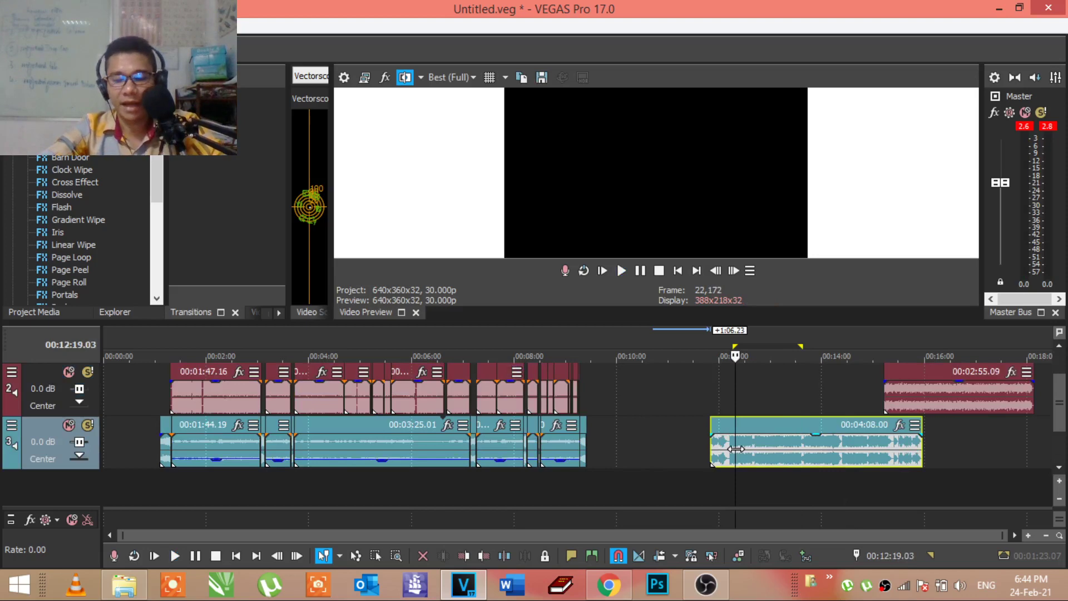
key("Delete")
left_click(933, 402)
key("Delete")
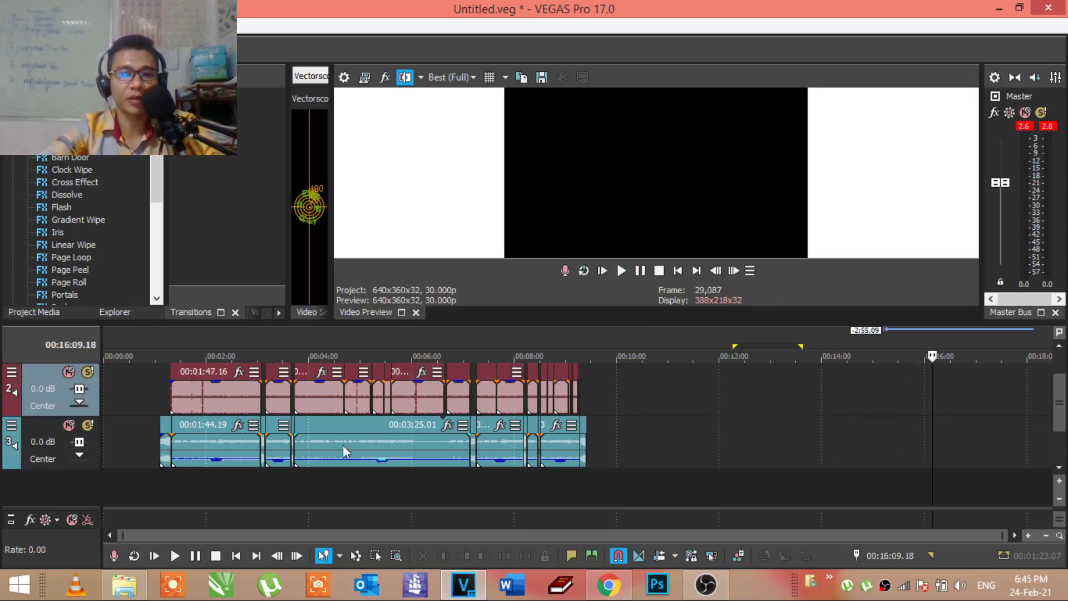
Step: Preview the short first clip on track 3 and check the long clip after it
left_click(218, 446)
left_click(172, 446)
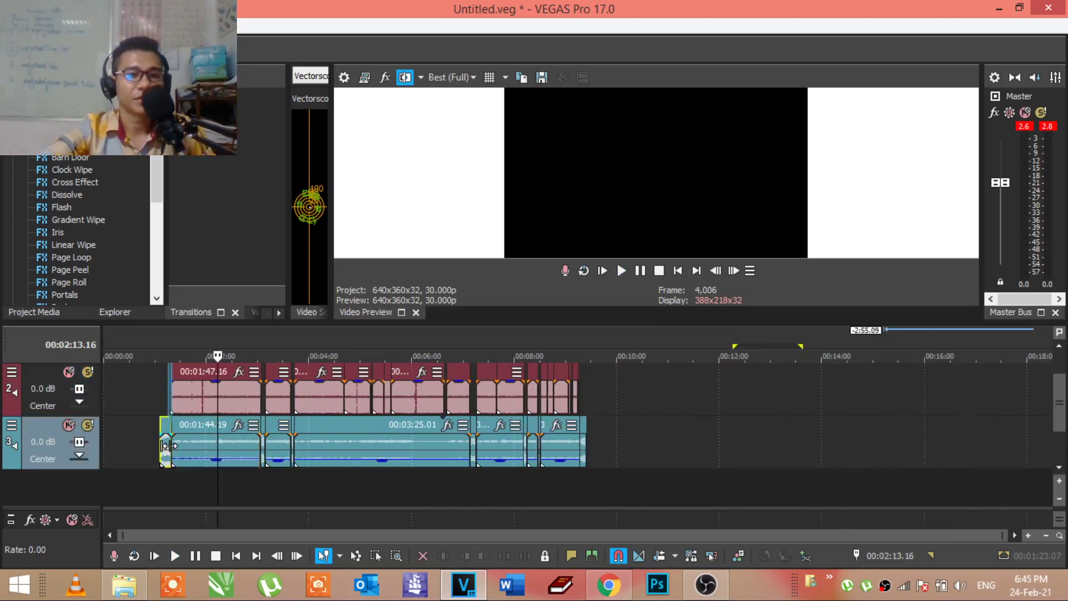
scroll(169, 446, "up", 3)
left_click_drag(311, 450, 310, 450)
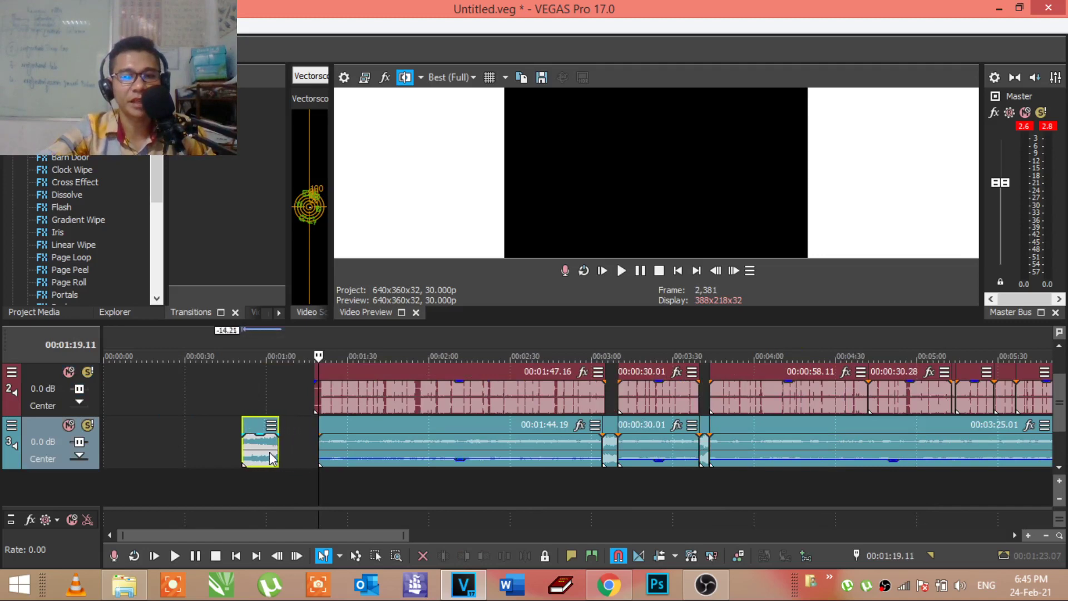
left_click(453, 464)
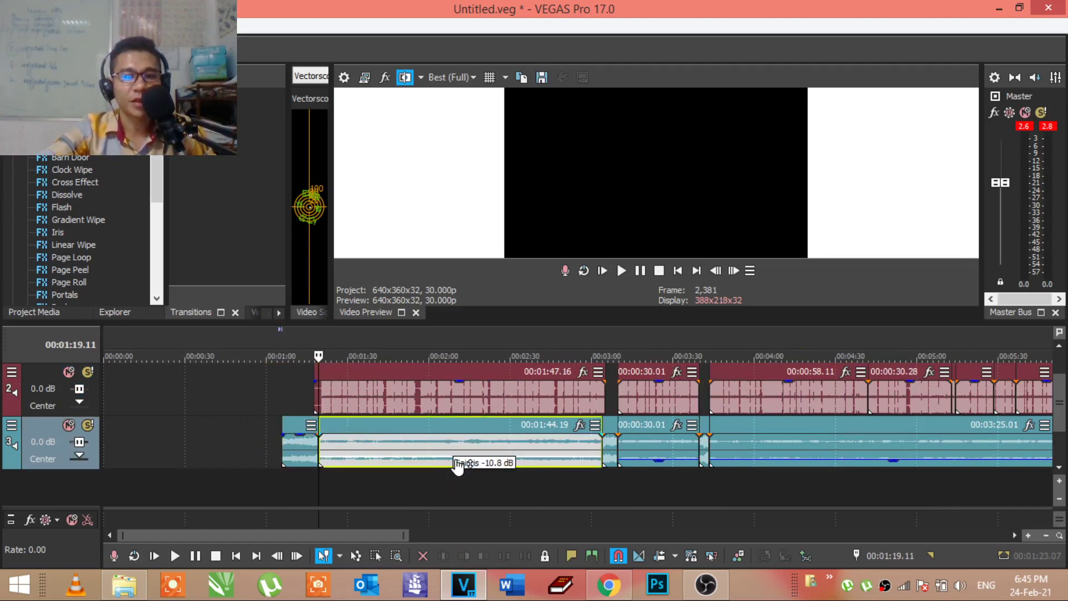
left_click(285, 450)
key("space")
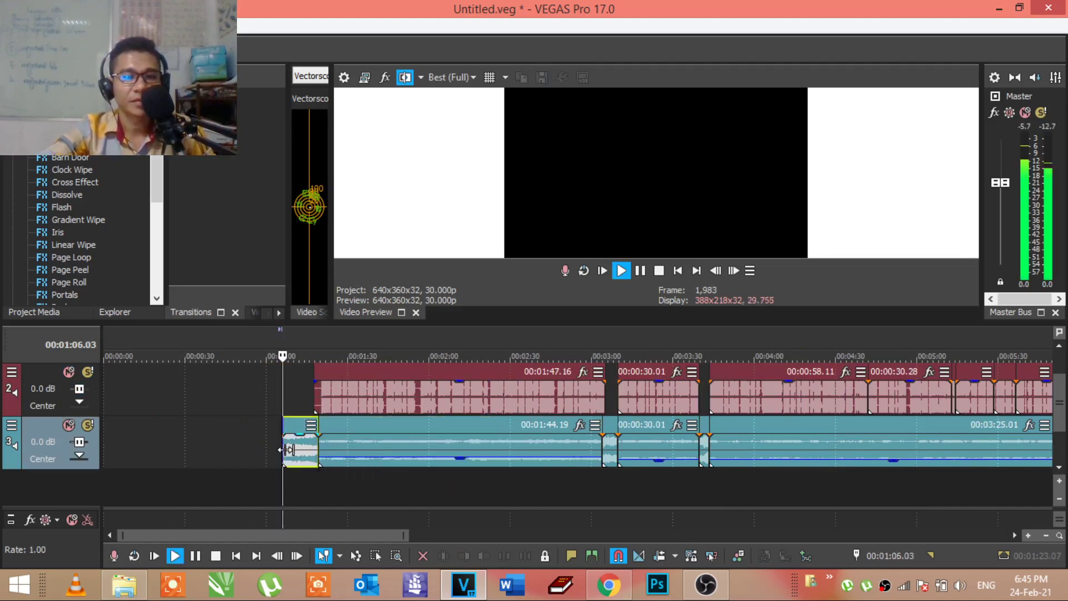
key("space")
left_click(409, 461)
scroll(409, 461, "down", 5)
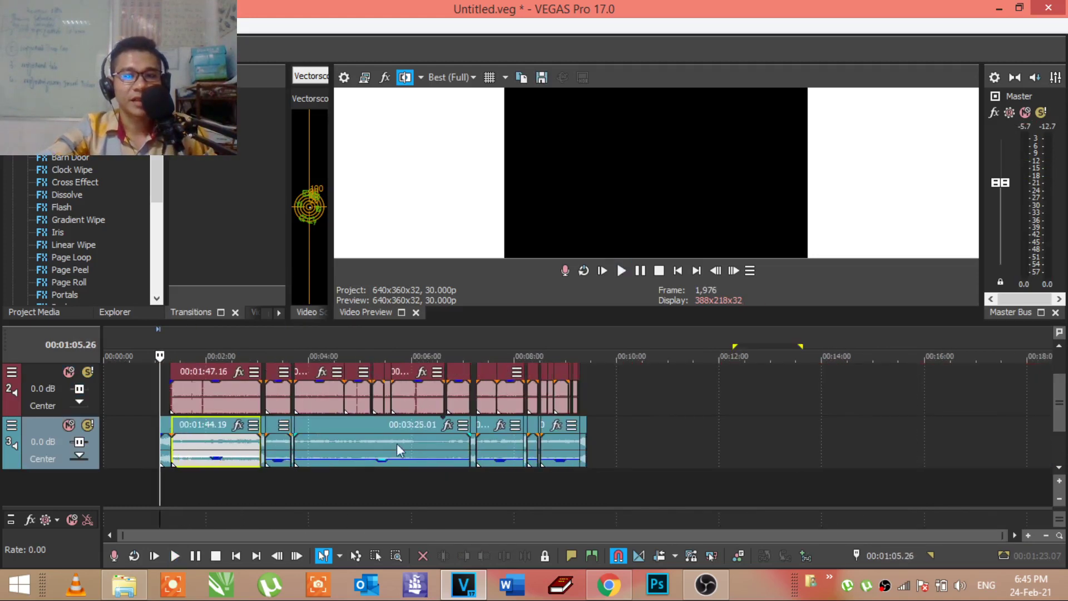
Step: Paste the copied 2:55 audio clip onto track 2 and move it near the 15-minute mark
left_click(219, 403)
left_click(597, 391)
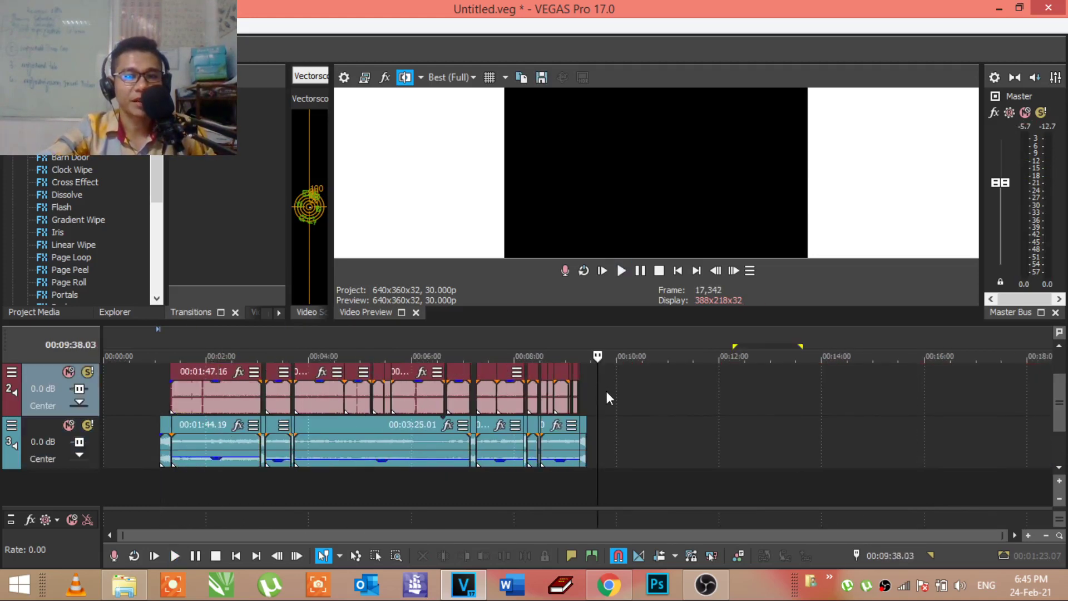
left_click(385, 454)
left_click(700, 398)
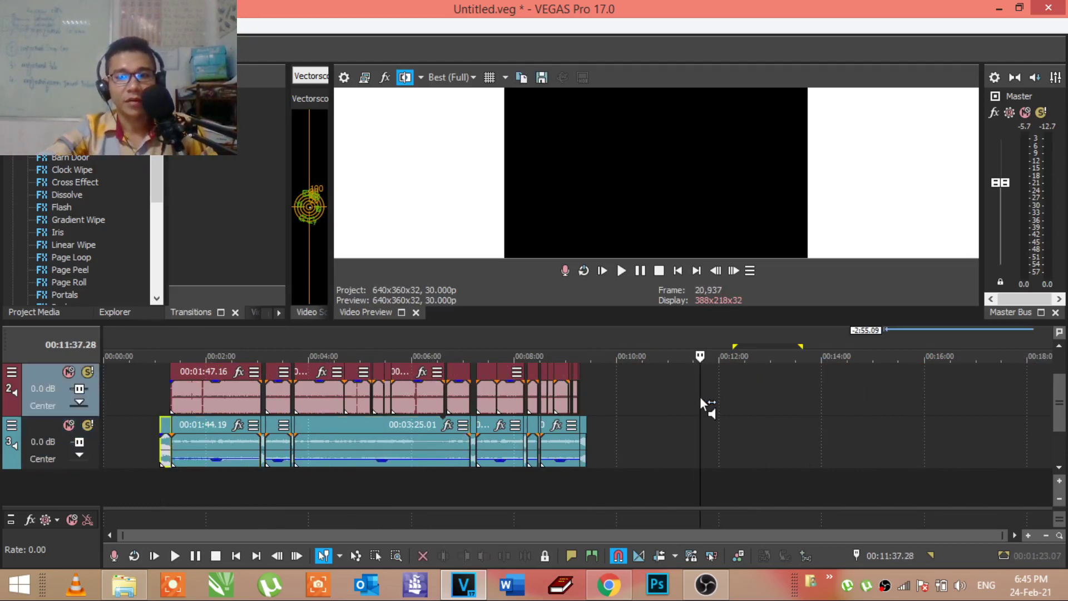
key("ctrl+v")
left_click_drag(700, 397, 922, 423)
left_click(896, 447)
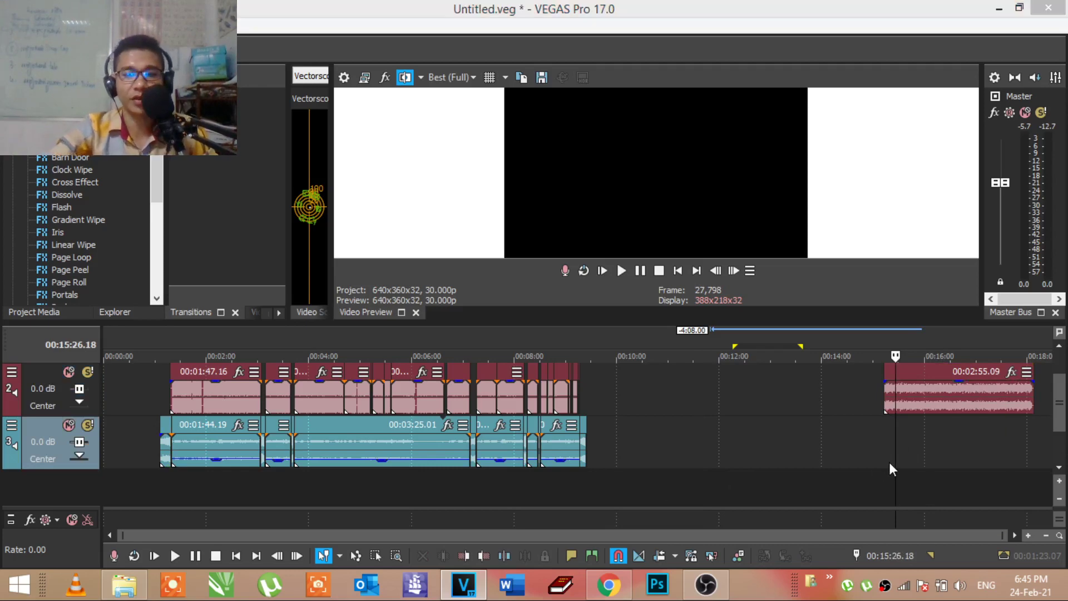
key("ctrl+o")
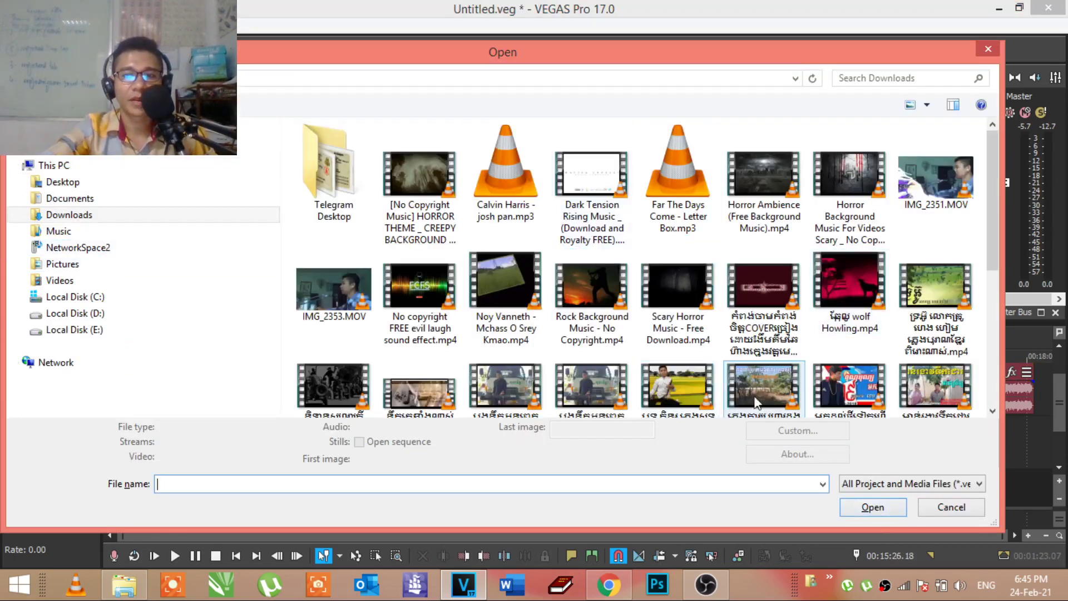
Step: Import the karaoke .mp4 from Downloads onto new tracks and open the new video track's menu
left_click(769, 379)
left_click(437, 362)
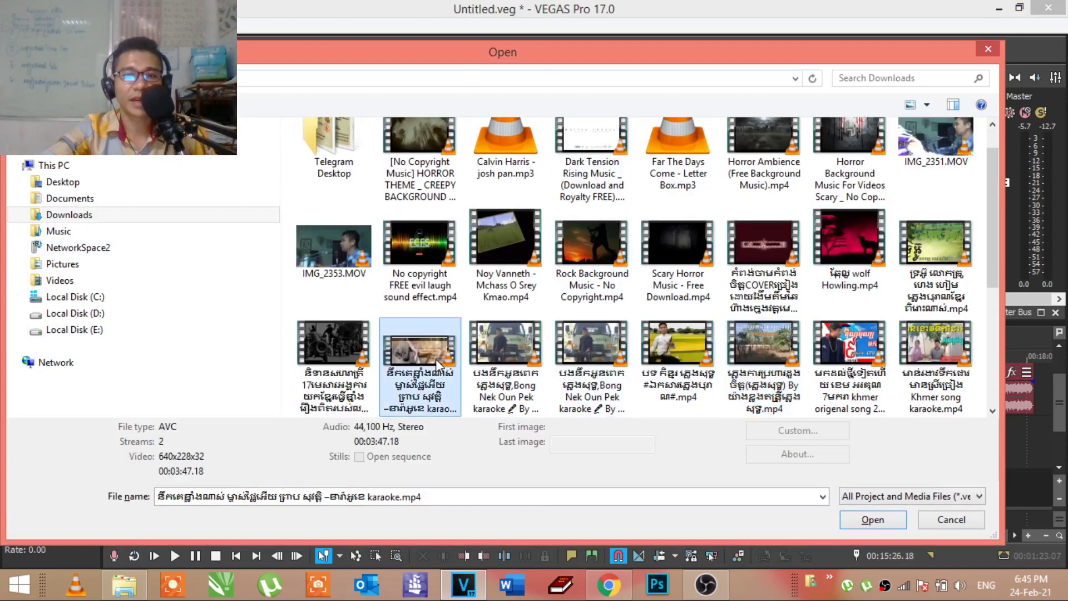
left_click(859, 525)
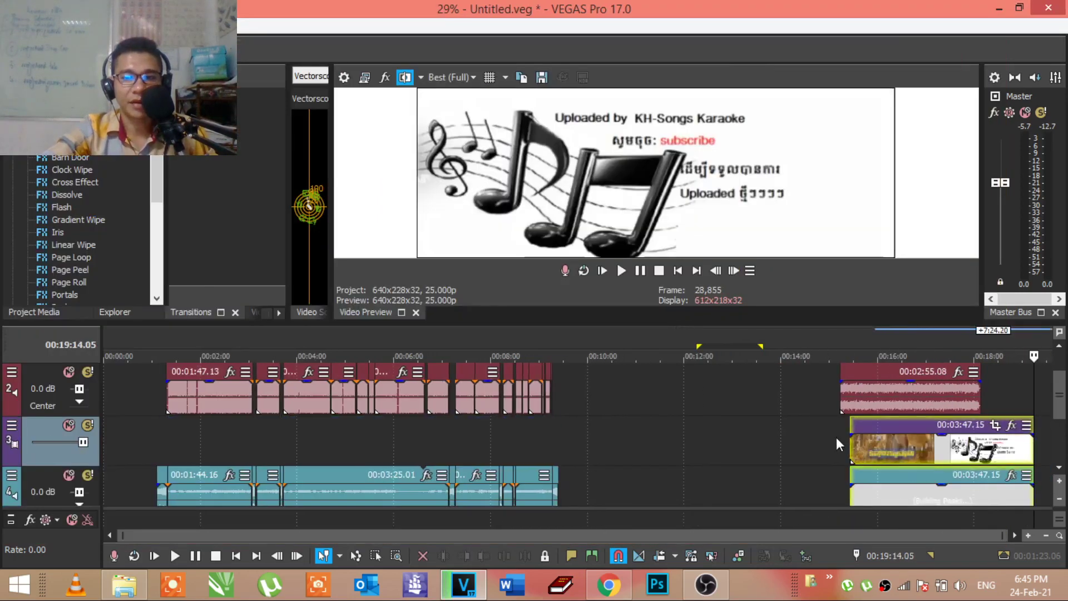
right_click(809, 432)
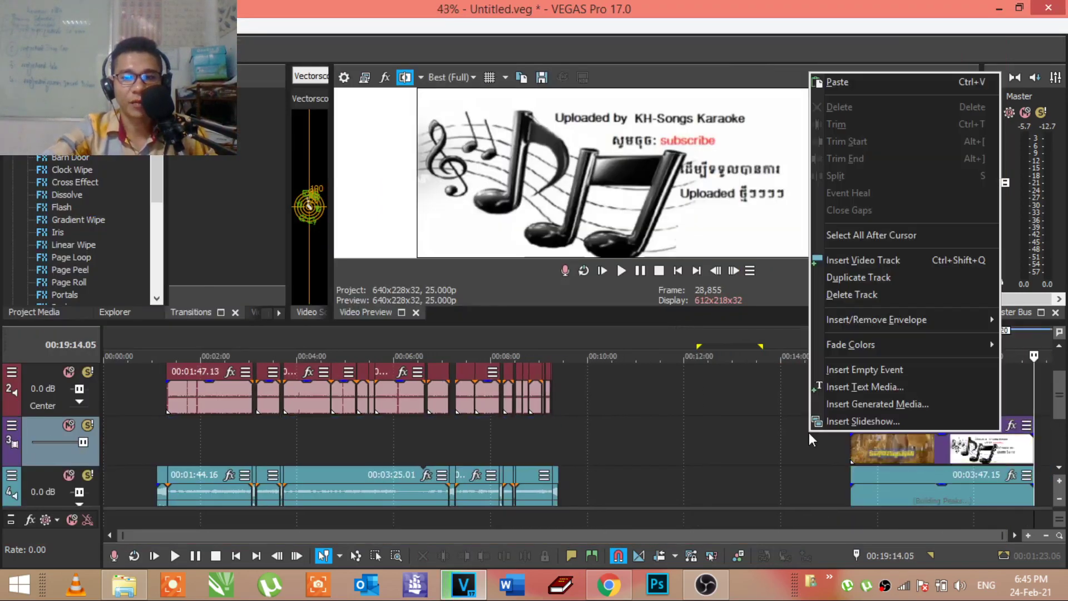
Step: Delete the karaoke video track and its 3:47 karaoke audio clip on track 3
left_click(842, 294)
left_click(886, 453)
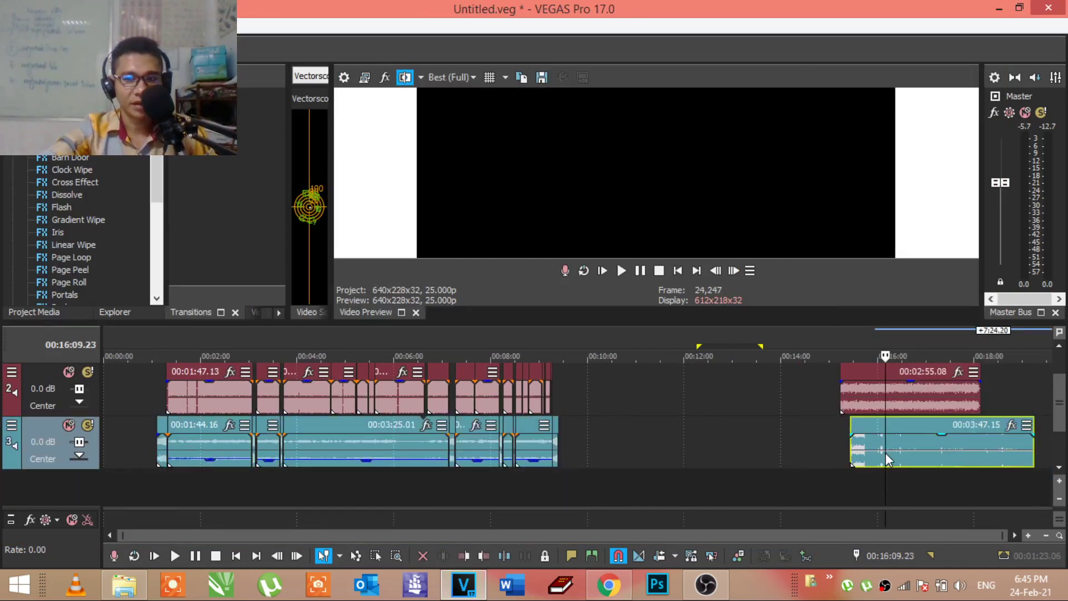
scroll(790, 470, "up", 3)
left_click_drag(763, 476, 732, 472)
left_click(699, 460)
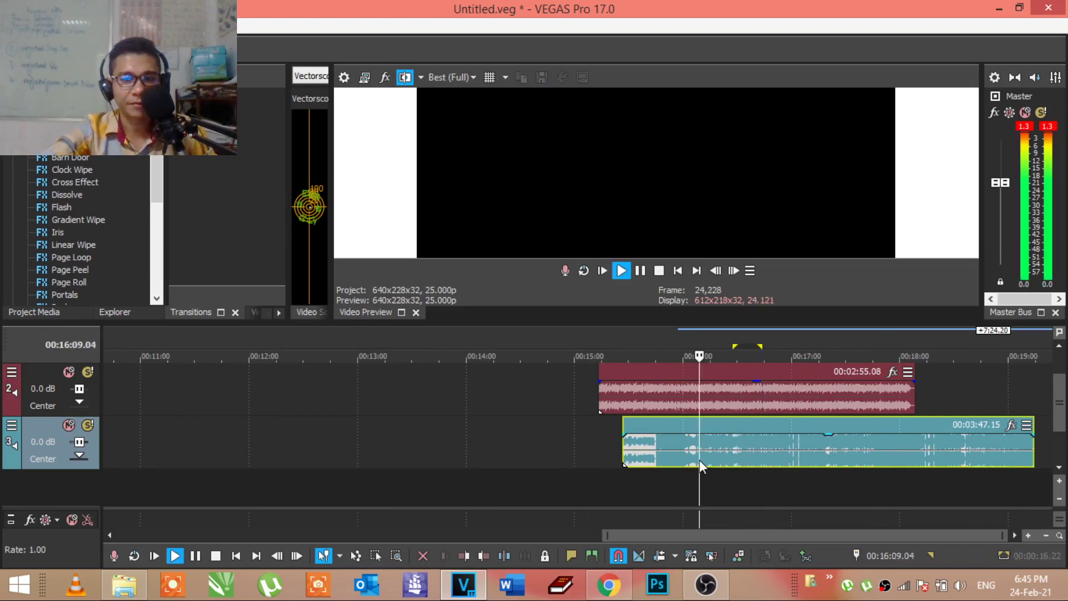
left_click(725, 454)
key("Delete")
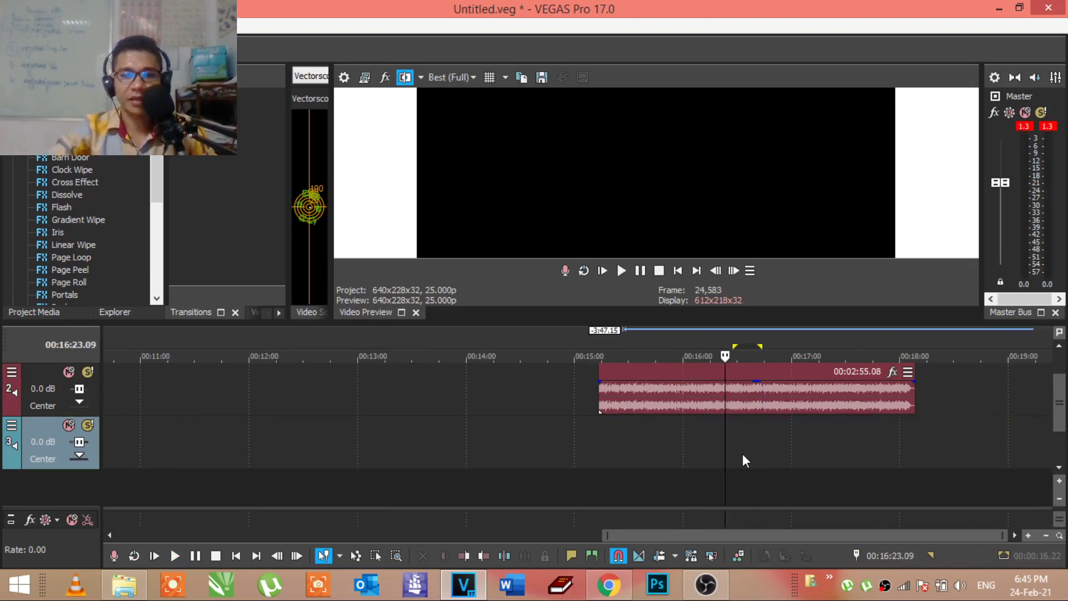
Step: Show the whole project and delete the 2:55 clip at the timeline end
key("grave")
scroll(1063, 425, "up", 1)
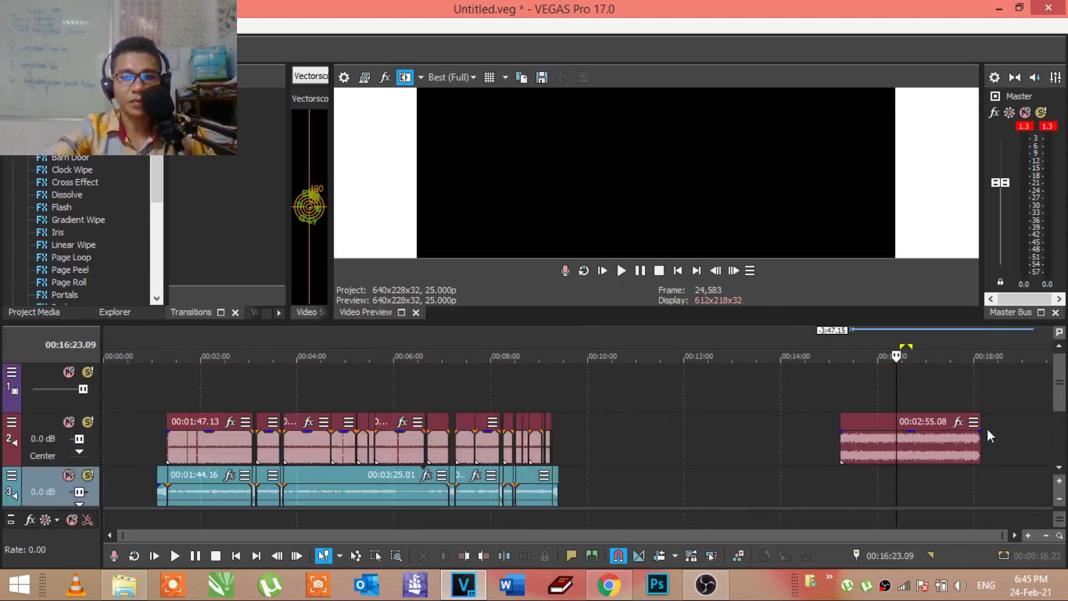
left_click(954, 442)
key("Delete")
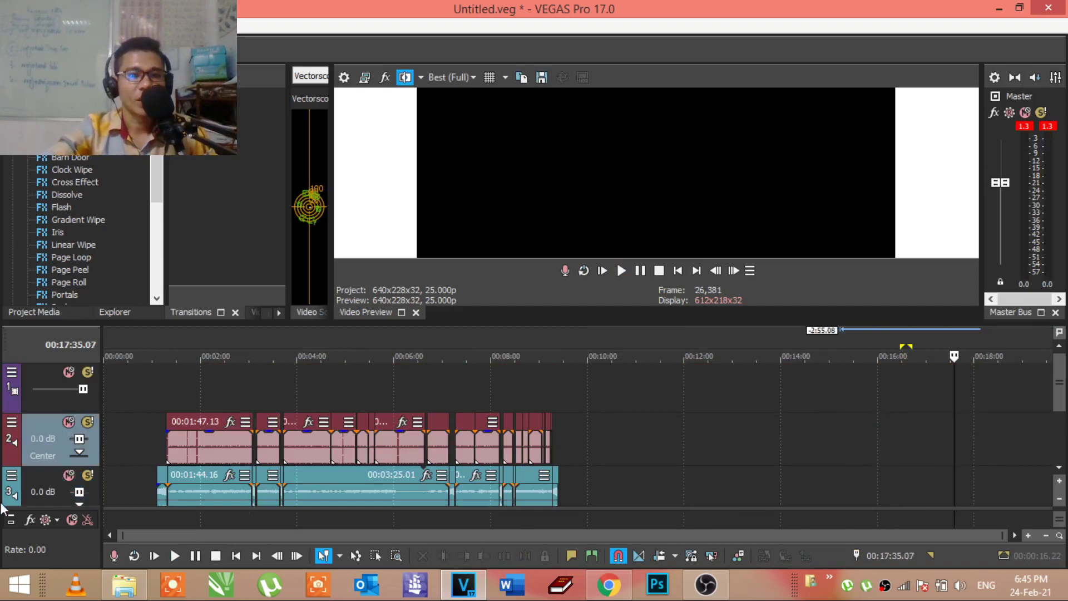
left_click(167, 383)
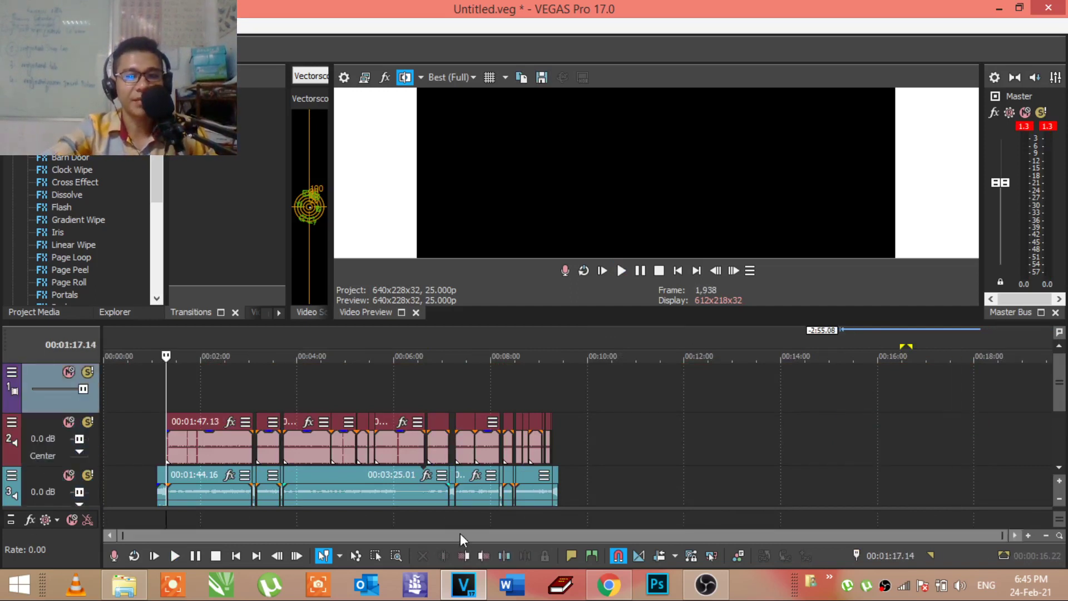
left_click(198, 451)
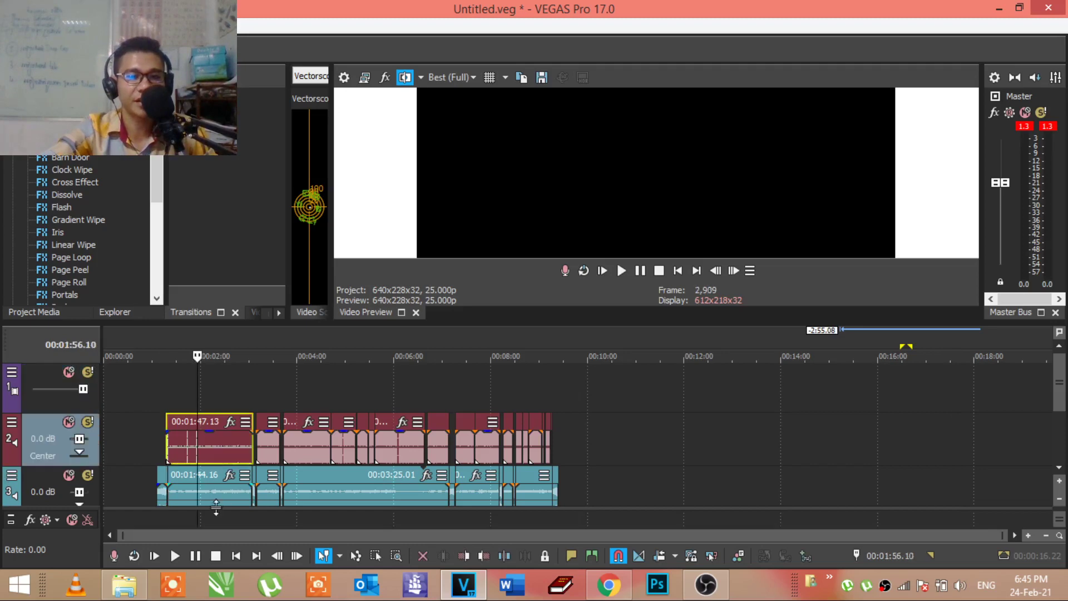
left_click(209, 483)
scroll(210, 483, "up", 3)
scroll(242, 488, "up", 3)
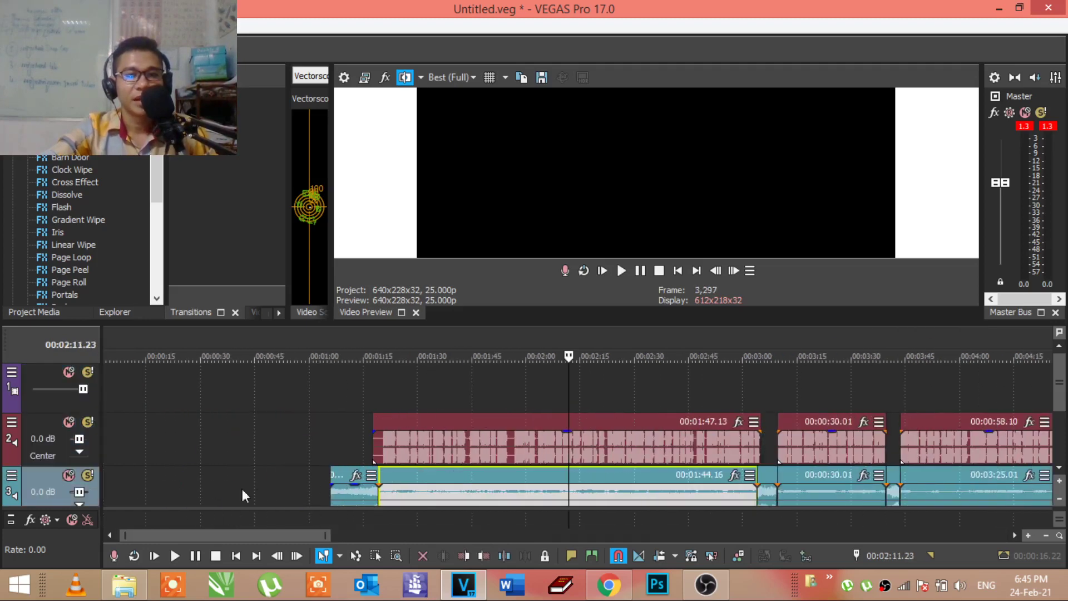
left_click(418, 447)
left_click(738, 423)
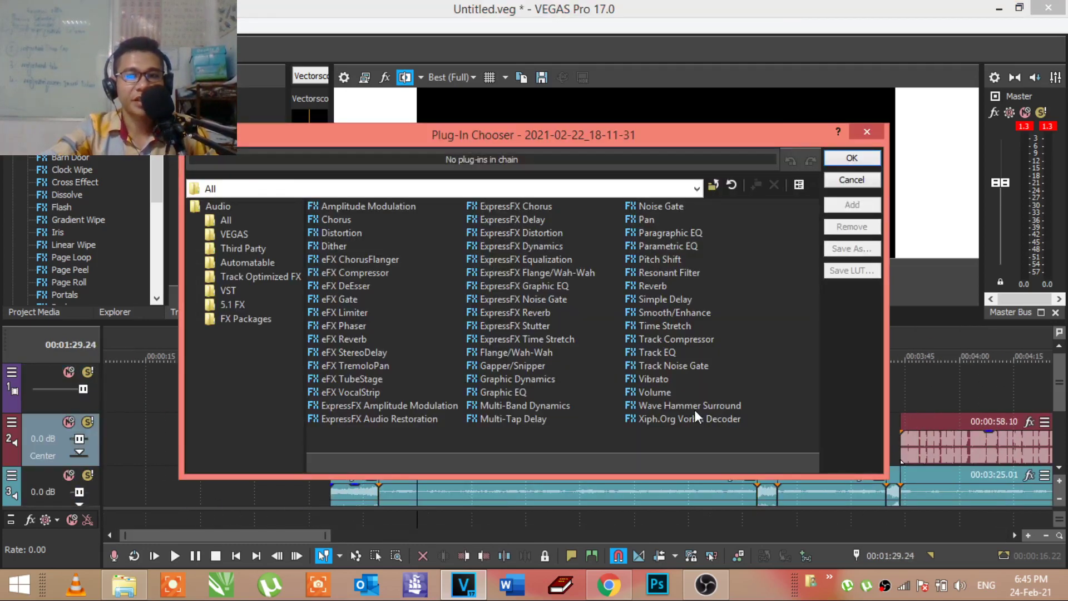
left_click(852, 158)
scroll(970, 451, "down", 3)
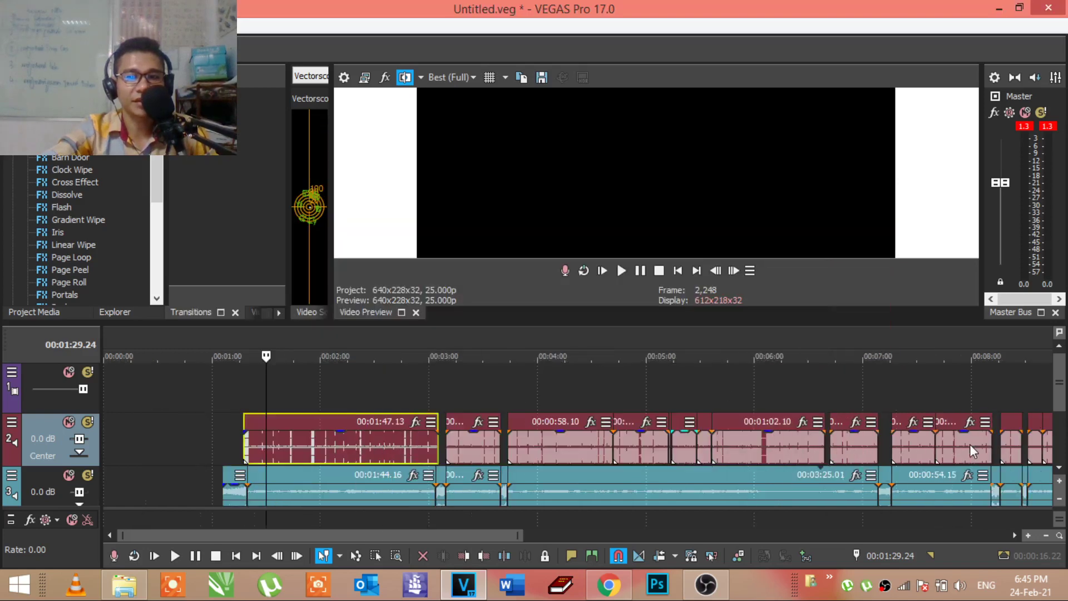
left_click(494, 446)
left_click(588, 445)
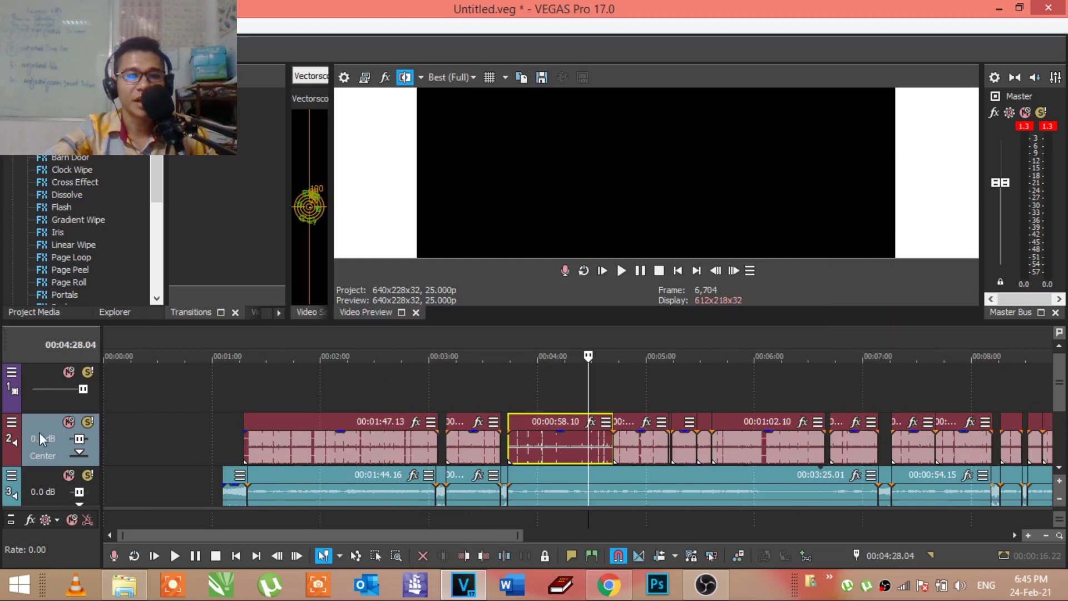
Step: Add a Volume effect after ExpressFX Reverb on track 2 and raise it to 3.027 dB
left_click(9, 425)
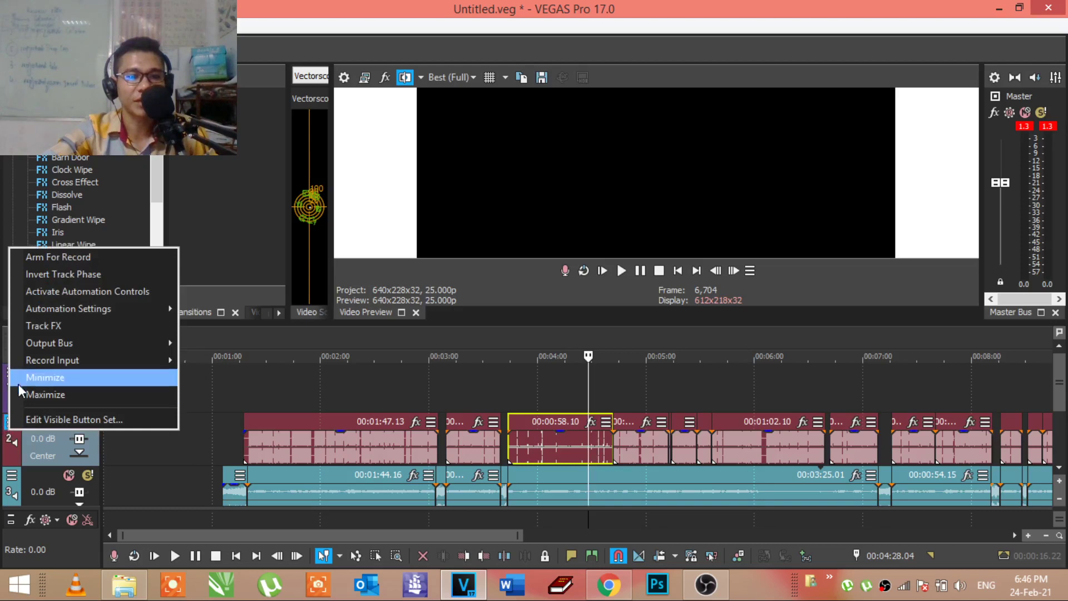
left_click(40, 327)
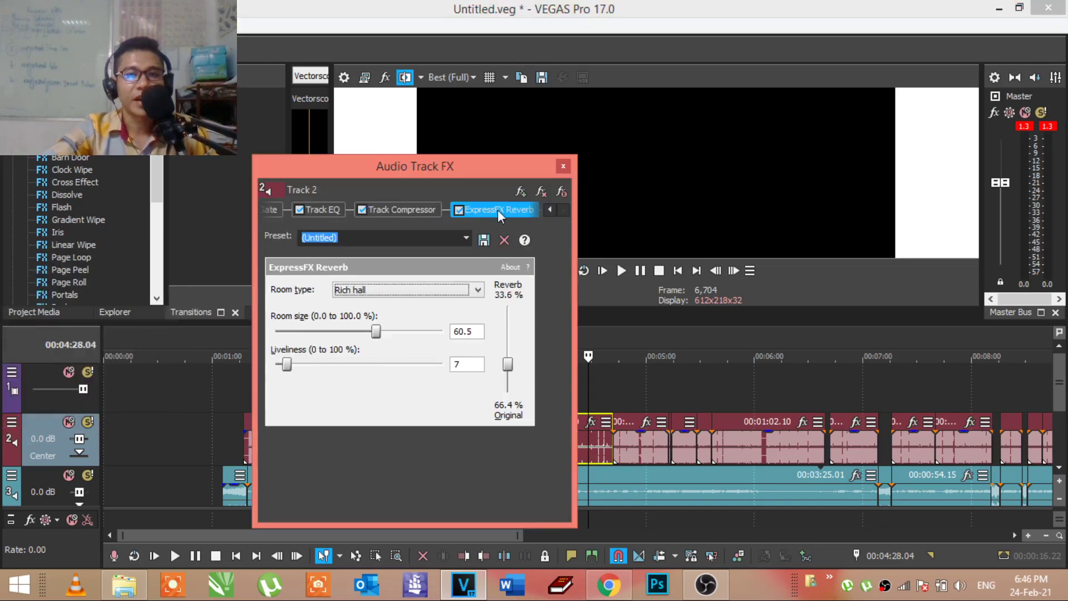
left_click(416, 212)
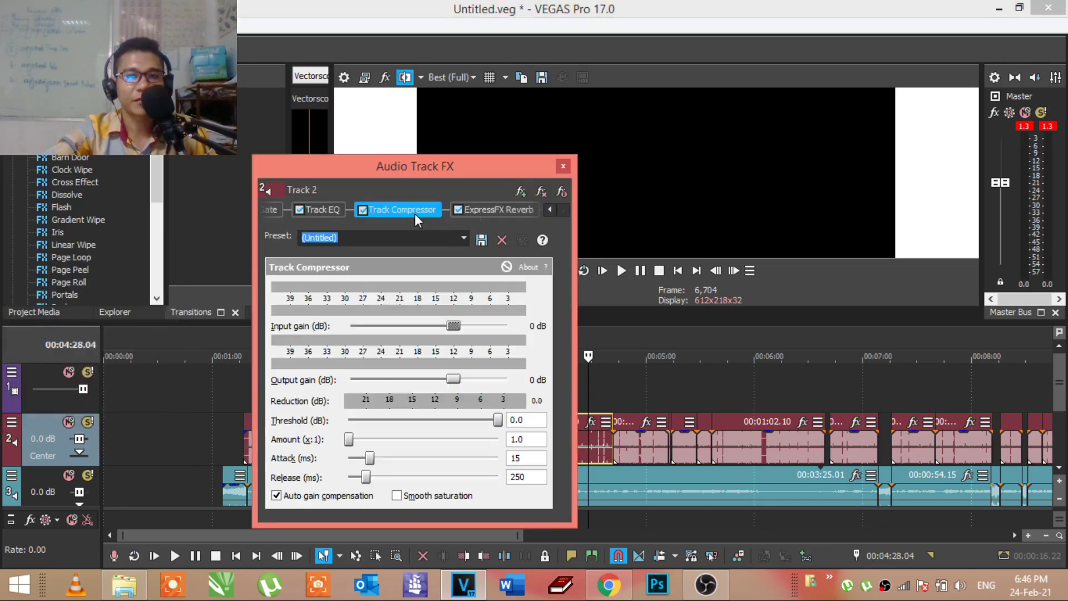
left_click(493, 210)
left_click(519, 191)
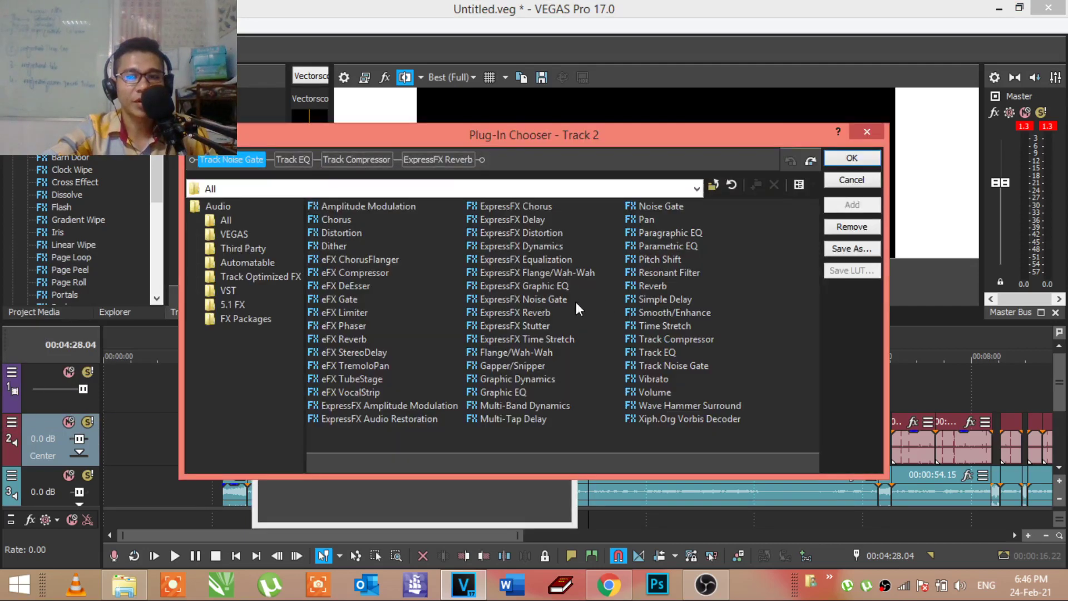
left_click(651, 392)
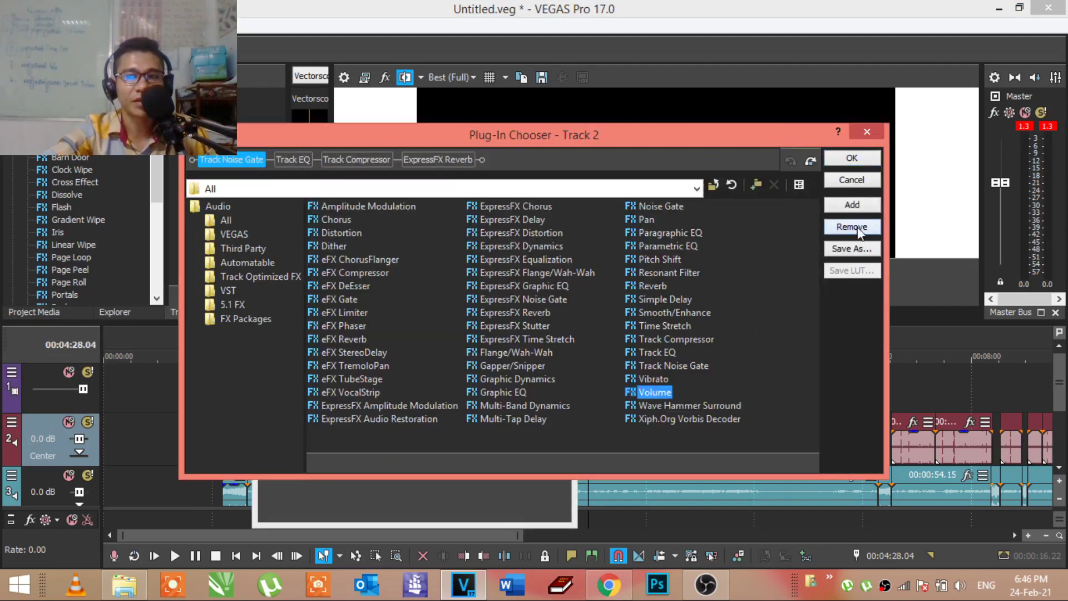
left_click(853, 206)
left_click(853, 159)
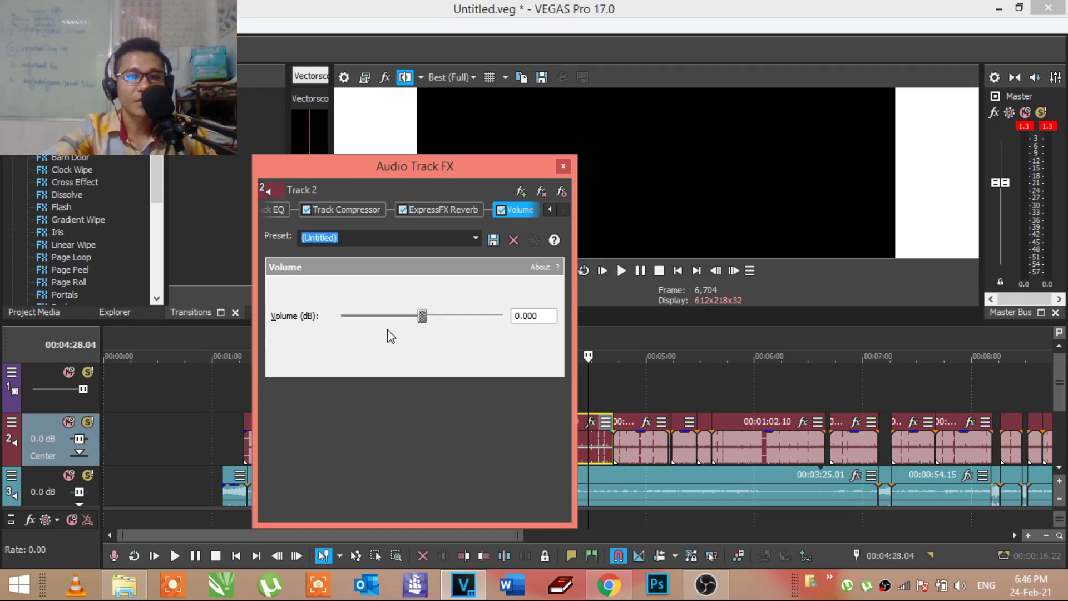
left_click_drag(425, 320, 459, 313)
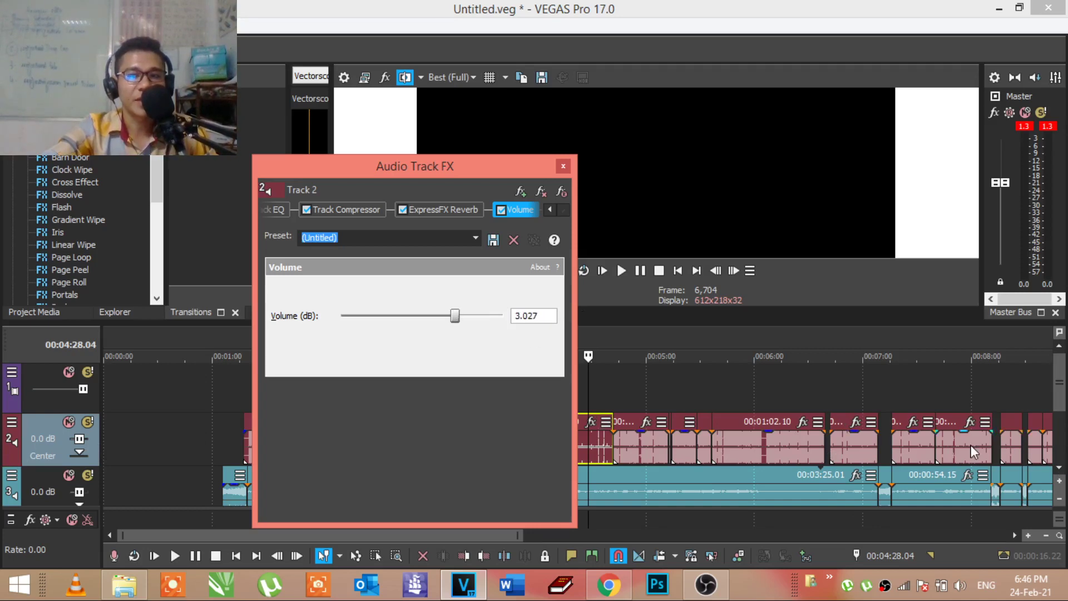
left_click(815, 446)
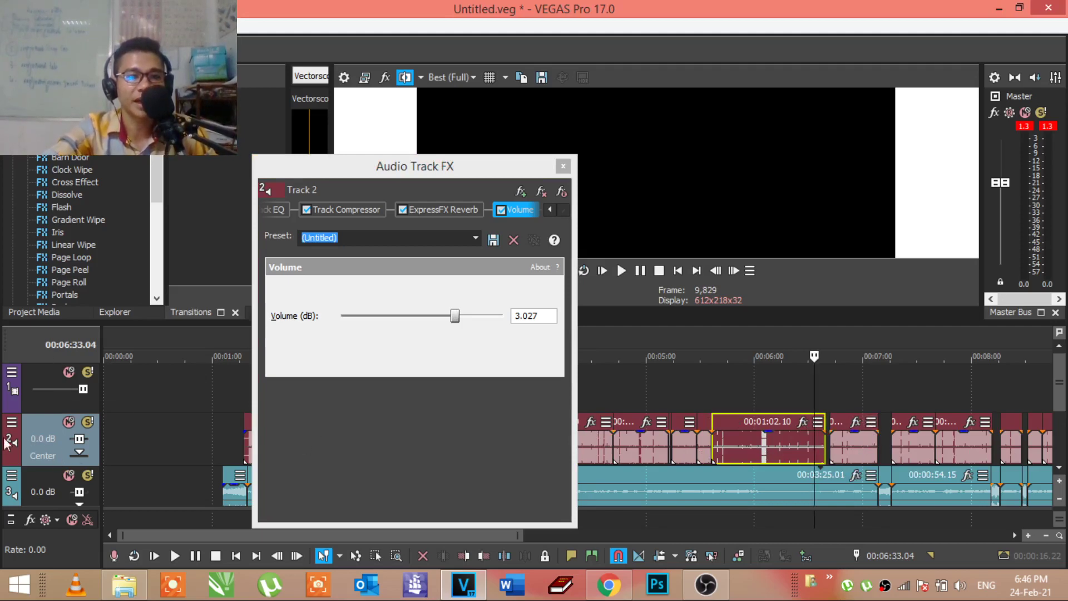
Step: Remove Volume and ExpressFX Reverb from Track 2's chain, keeping Noise Gate, EQ and Compressor
left_click(521, 190)
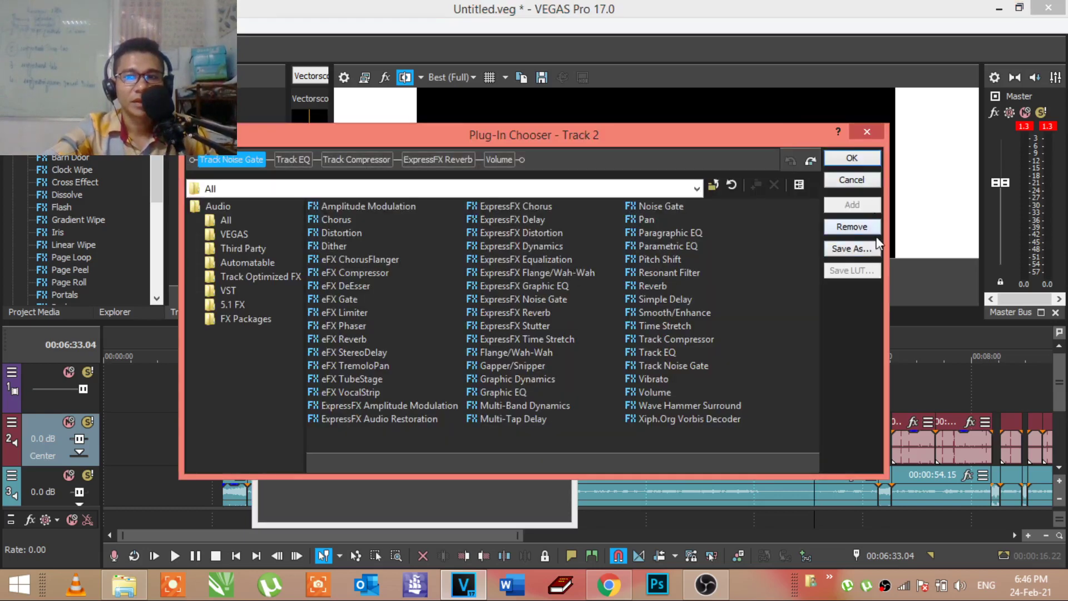
left_click(852, 159)
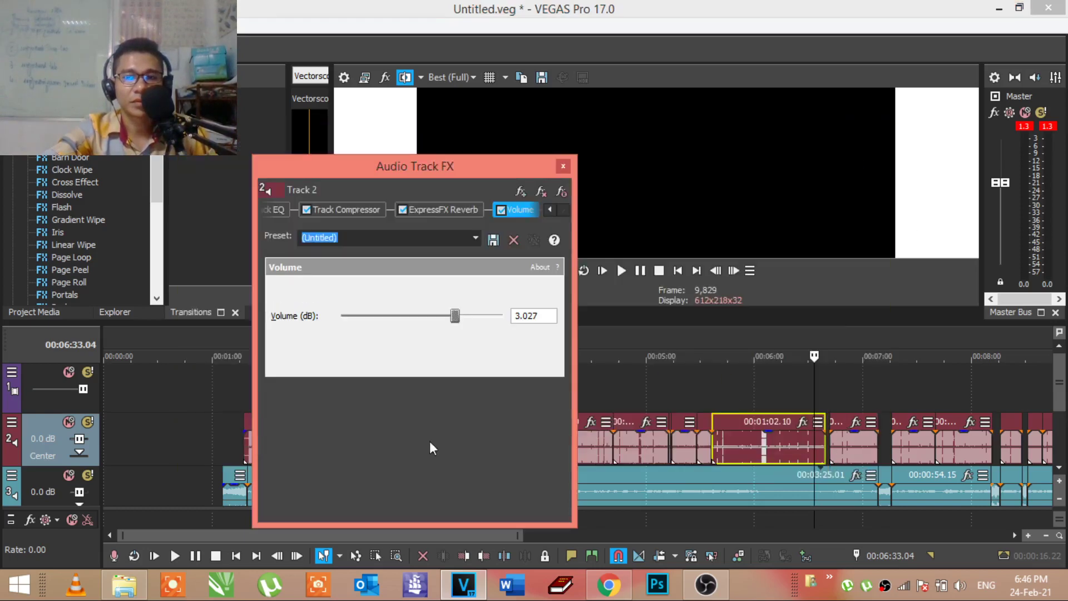
left_click(542, 192)
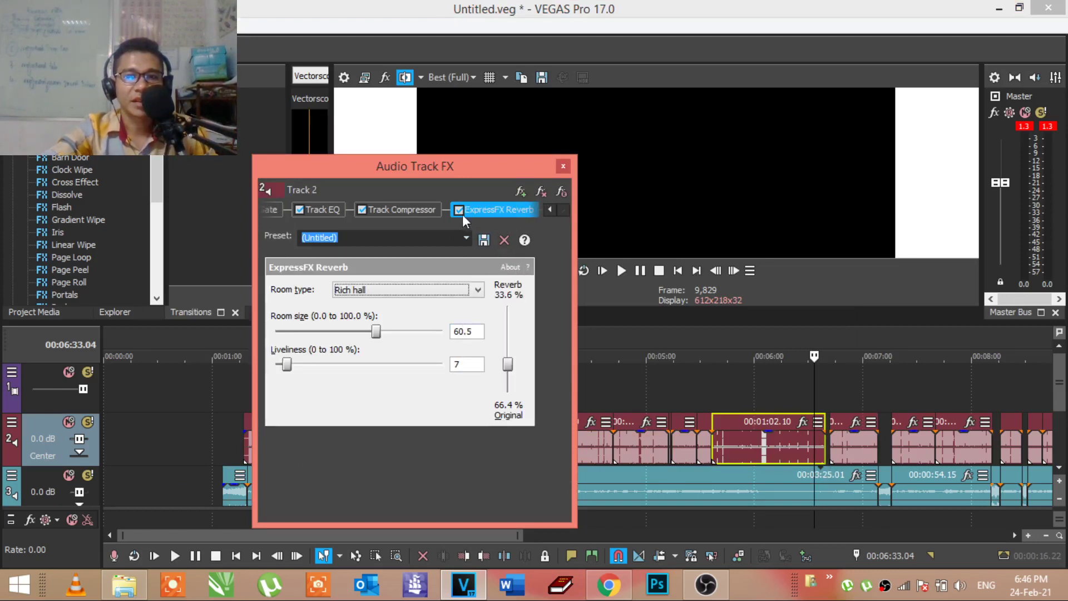
left_click(540, 192)
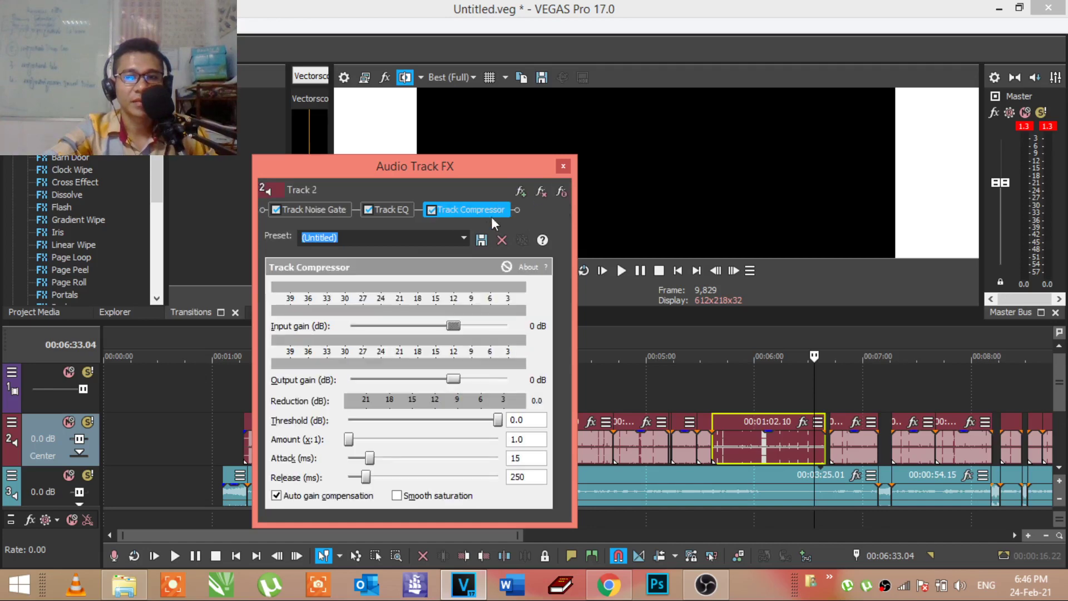
left_click(563, 165)
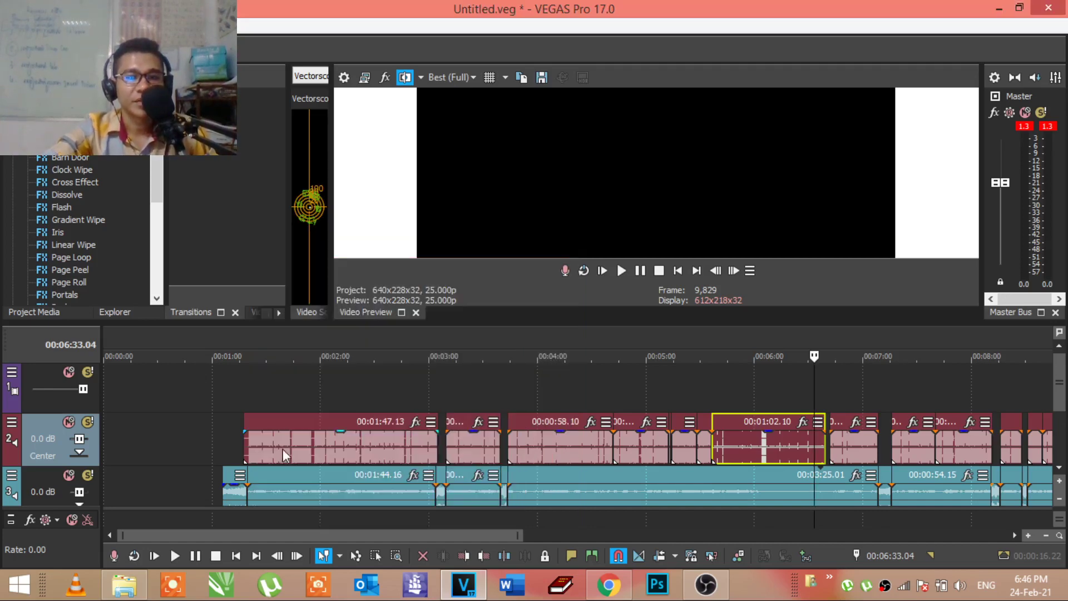
Step: Play back the first vocal clip on Track 2, then reopen Track 2's effect settings
left_click(247, 455)
key("space")
scroll(249, 454, "up", 2)
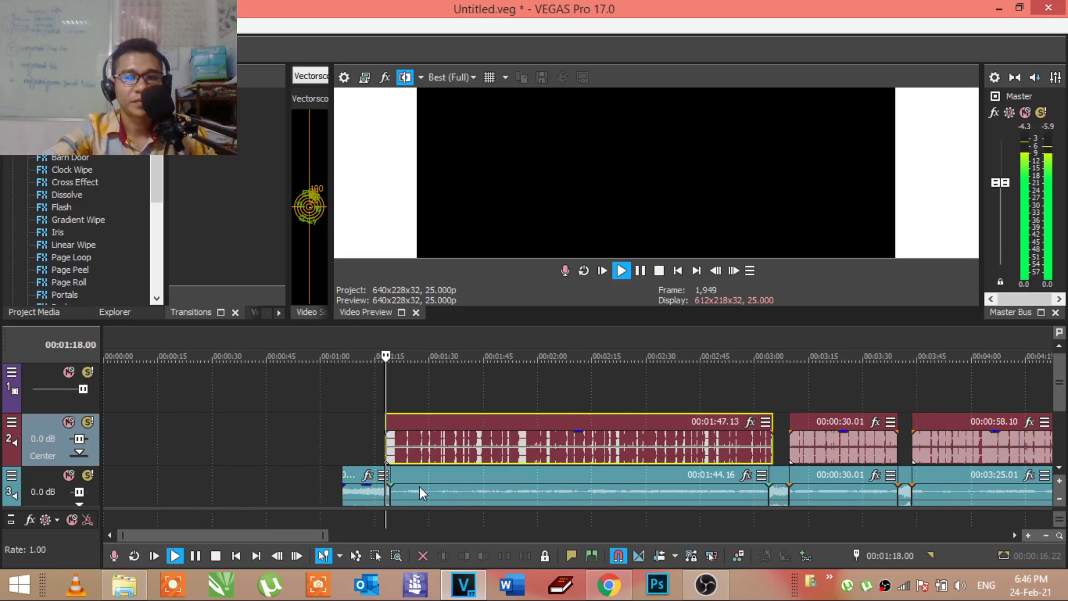
left_click(459, 444)
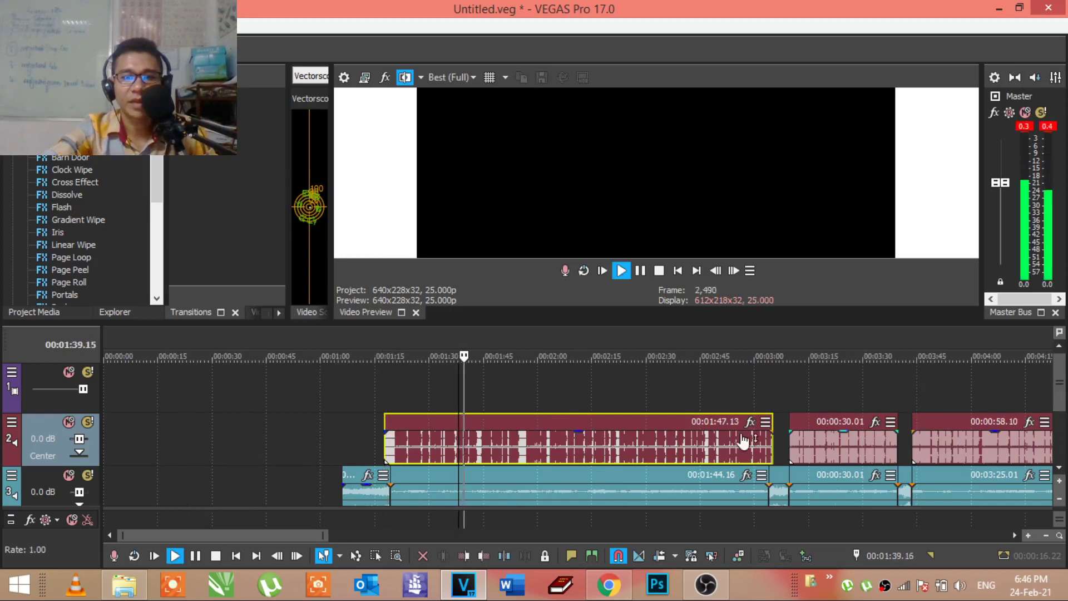
key("space")
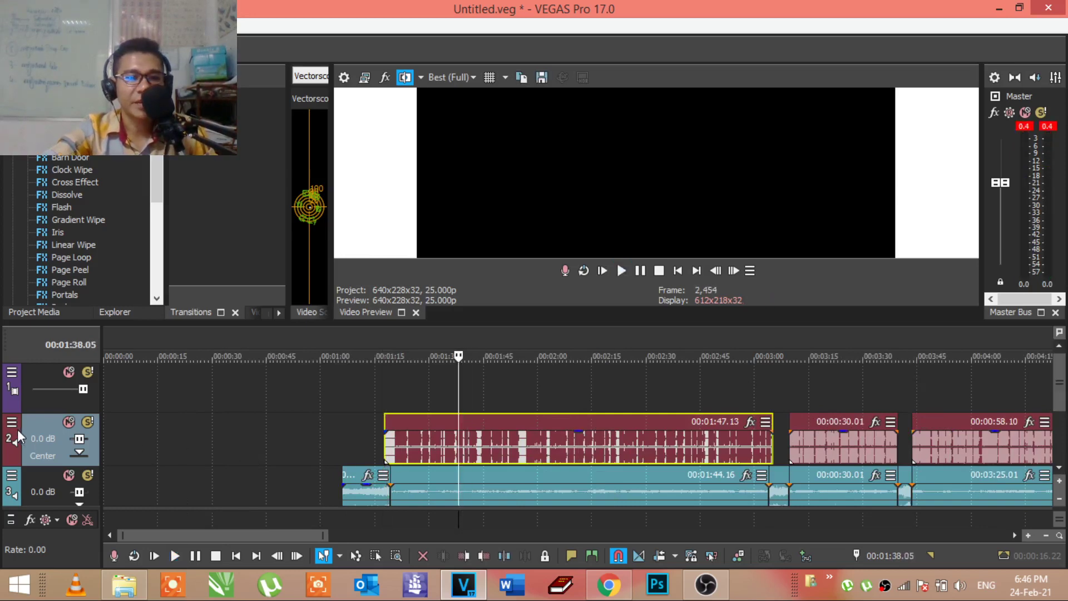
right_click(32, 428)
left_click(45, 325)
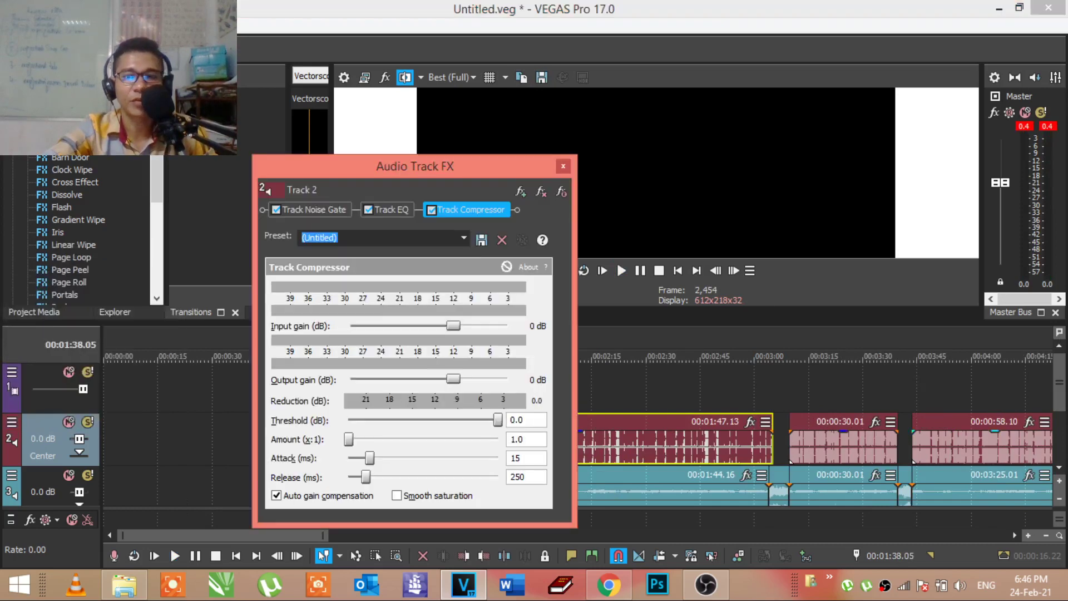
Step: Add ExpressFX Reverb to Track 2's chain and play from about 00:01:27
left_click(521, 191)
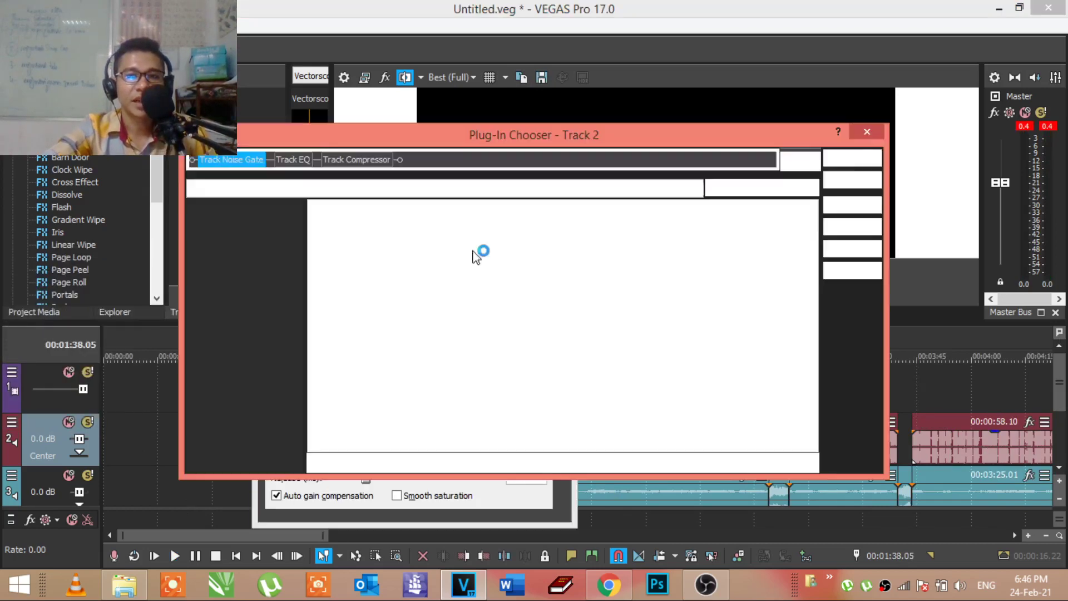
left_click(511, 314)
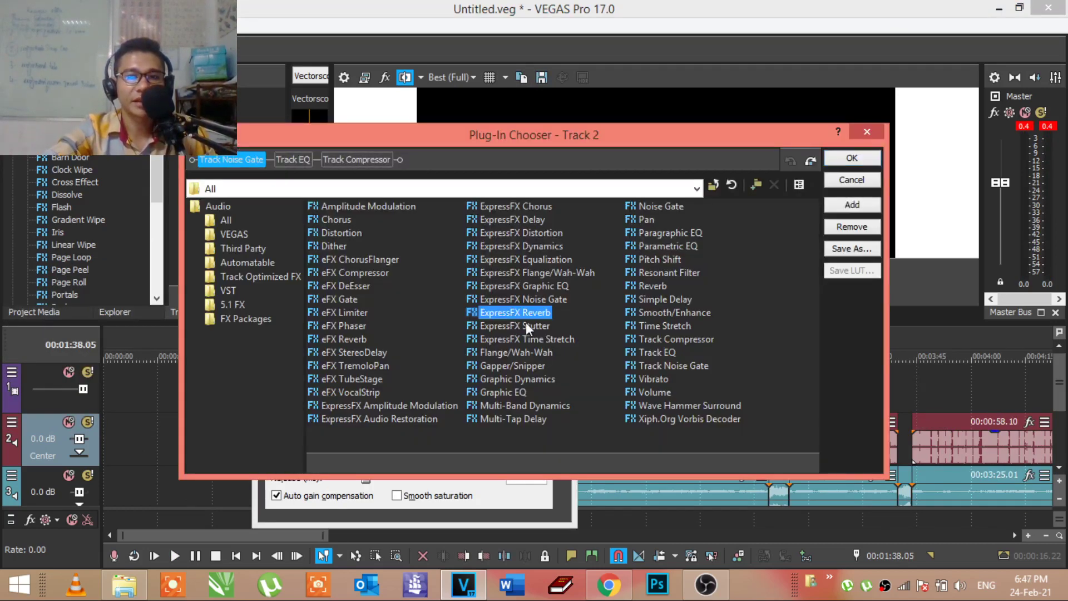
left_click(860, 207)
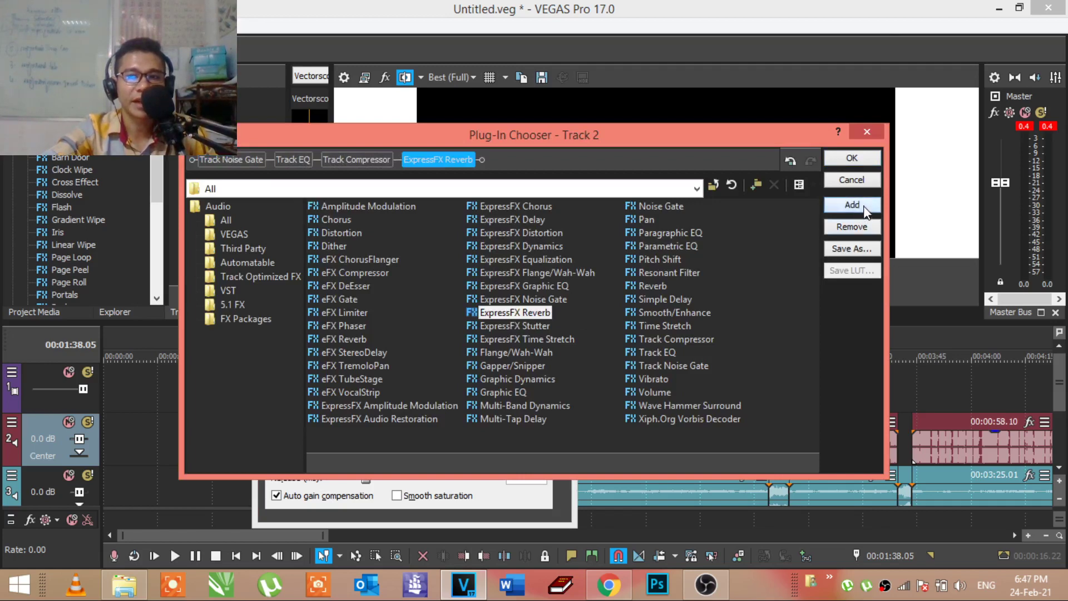
left_click(856, 156)
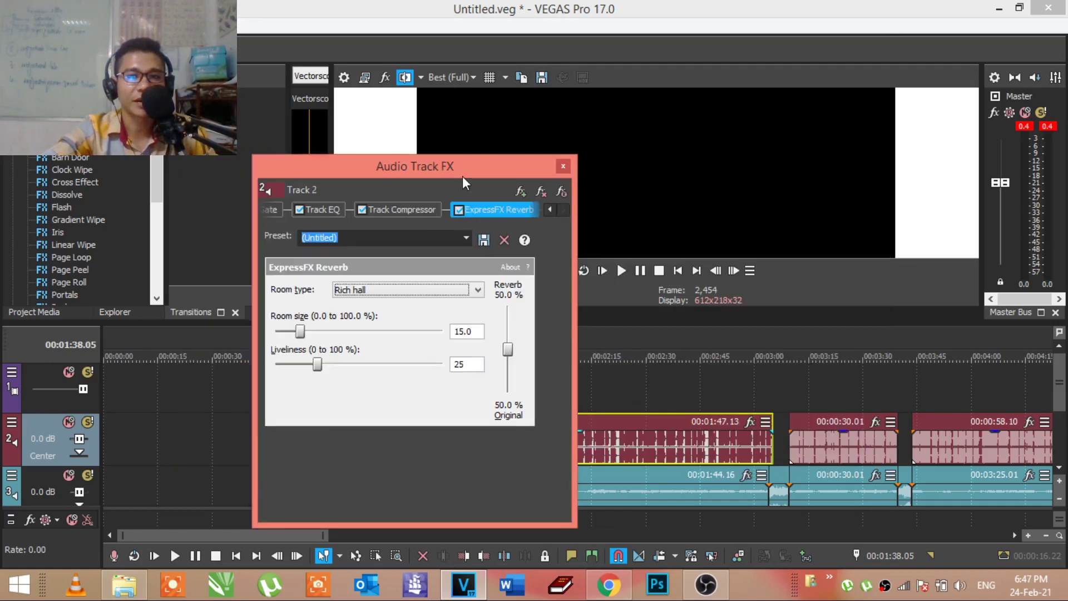
left_click_drag(462, 176, 863, 194)
left_click(418, 447)
key("space")
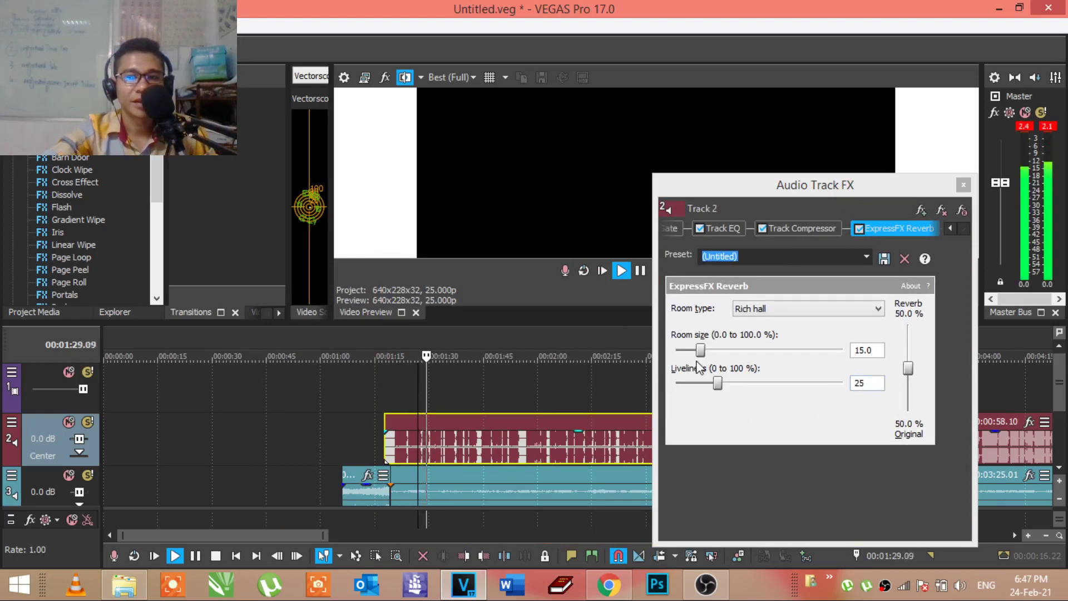
Step: Set the reverb liveliness to 9, room size to 58.5 and reverb mix to 43.6%
left_click_drag(717, 383, 692, 384)
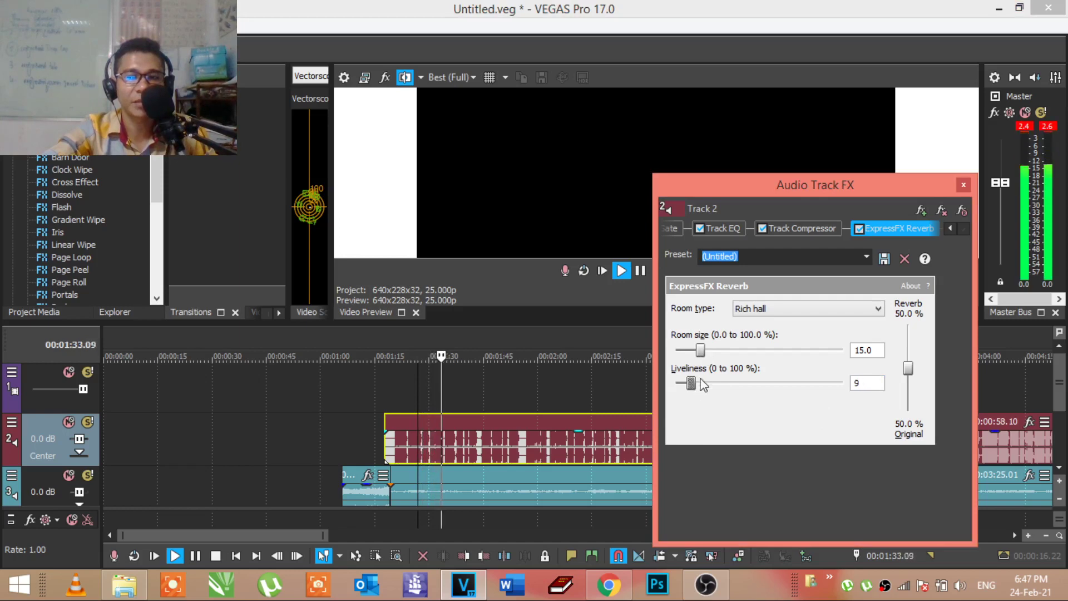
mouse_move(701, 350)
left_mouse_down()
mouse_move(879, 358)
mouse_move(635, 369)
left_mouse_up()
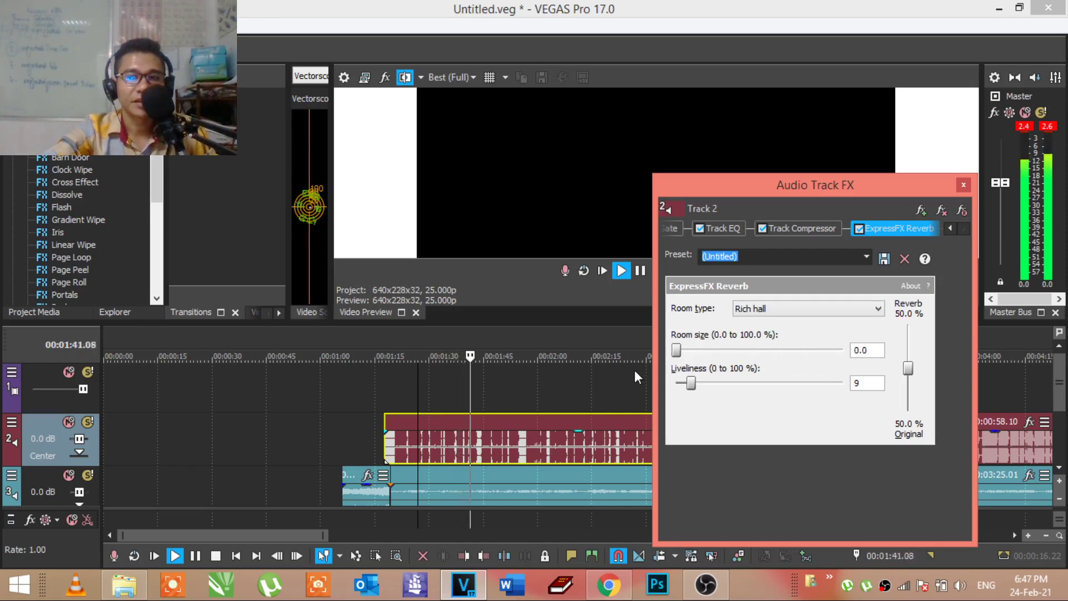
left_click_drag(635, 372, 753, 349)
left_click_drag(775, 351, 777, 351)
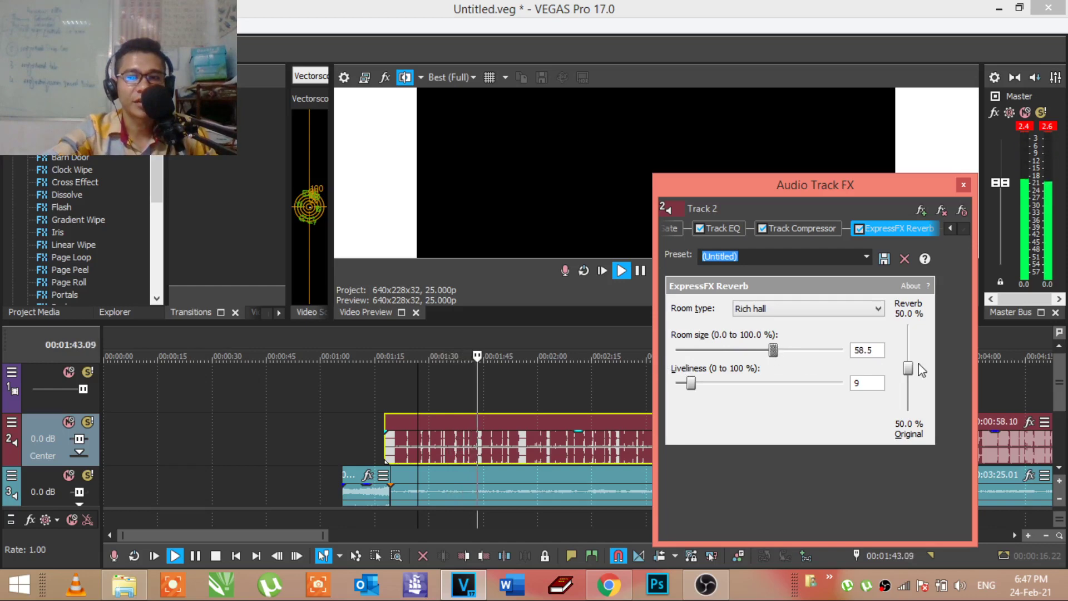
left_click_drag(909, 373, 909, 379)
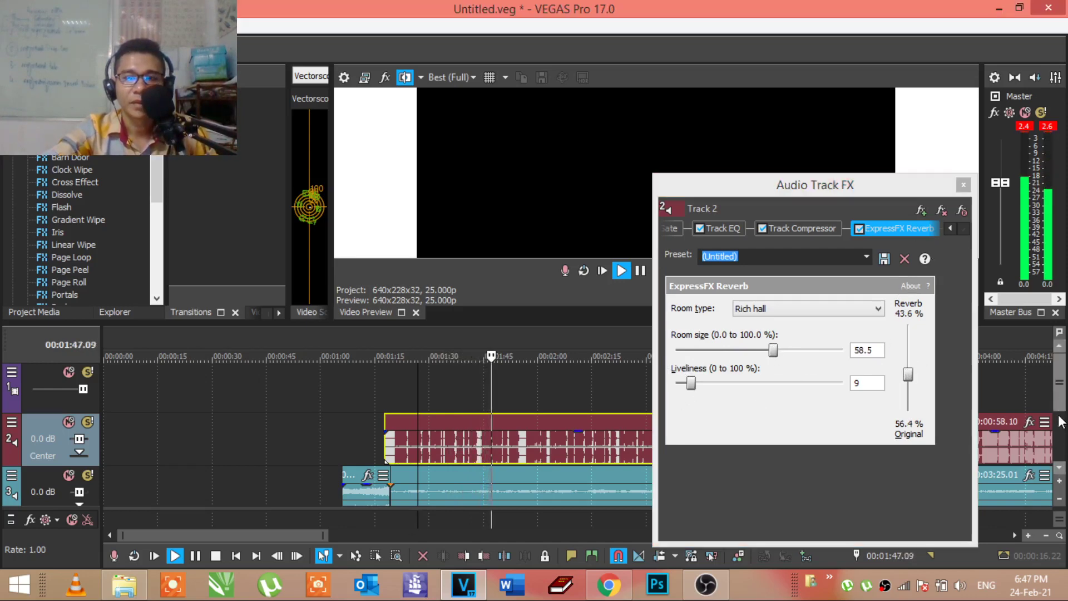
Step: Reopen Track 2's effect settings and compare the sound with ExpressFX Reverb bypassed and re-enabled
left_click(964, 185)
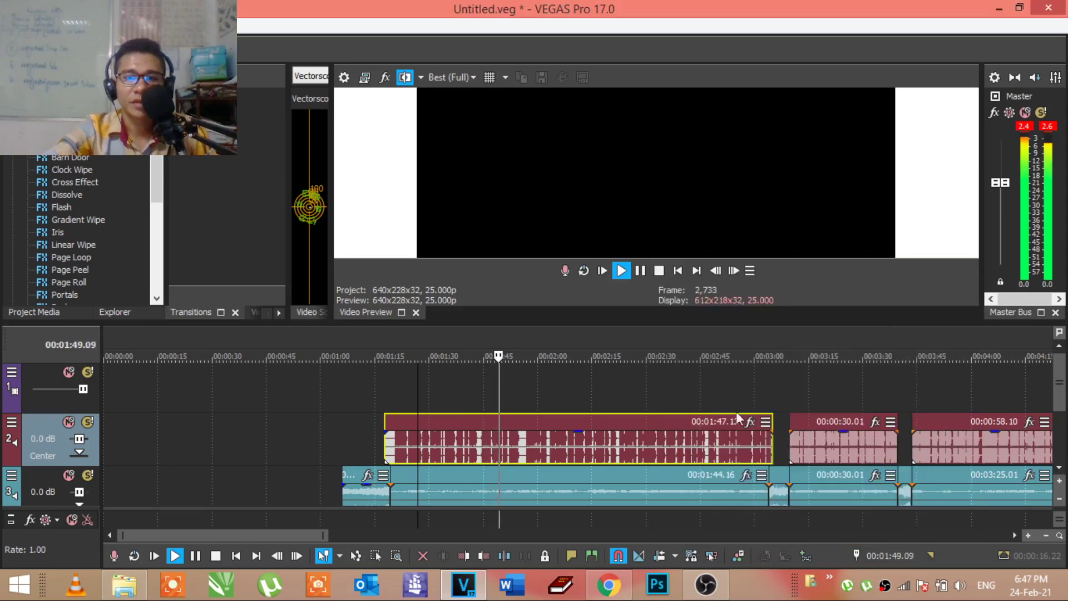
left_click(606, 400)
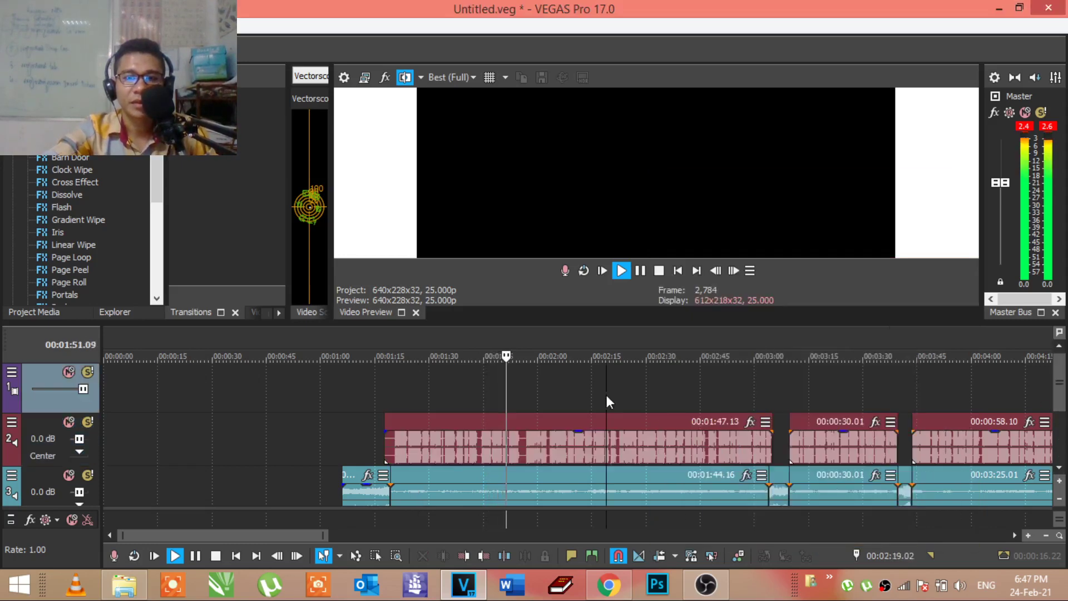
scroll(612, 479, "down", 1)
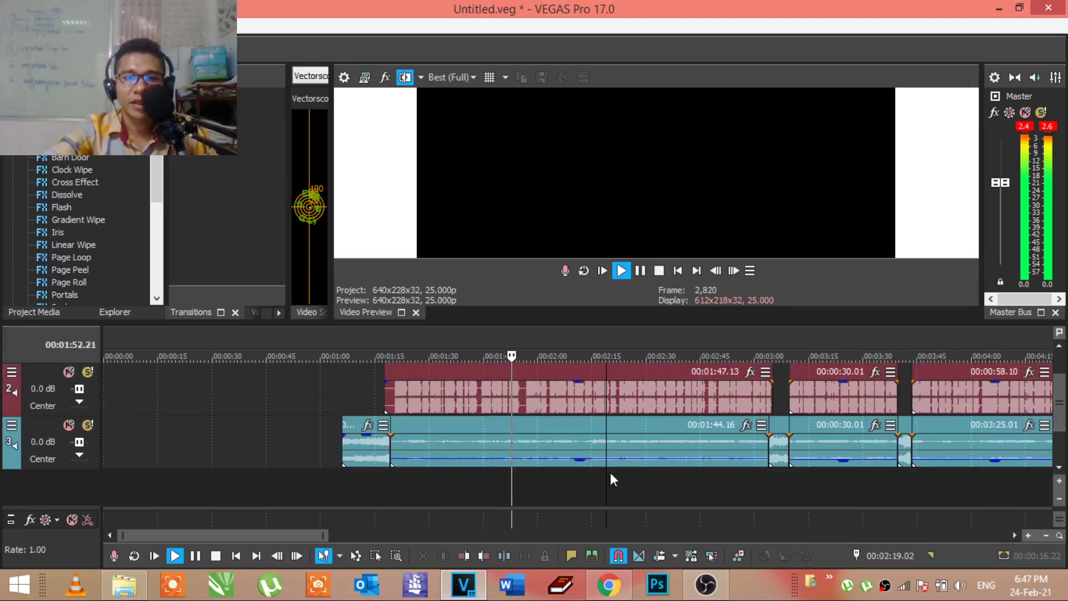
left_click(580, 464)
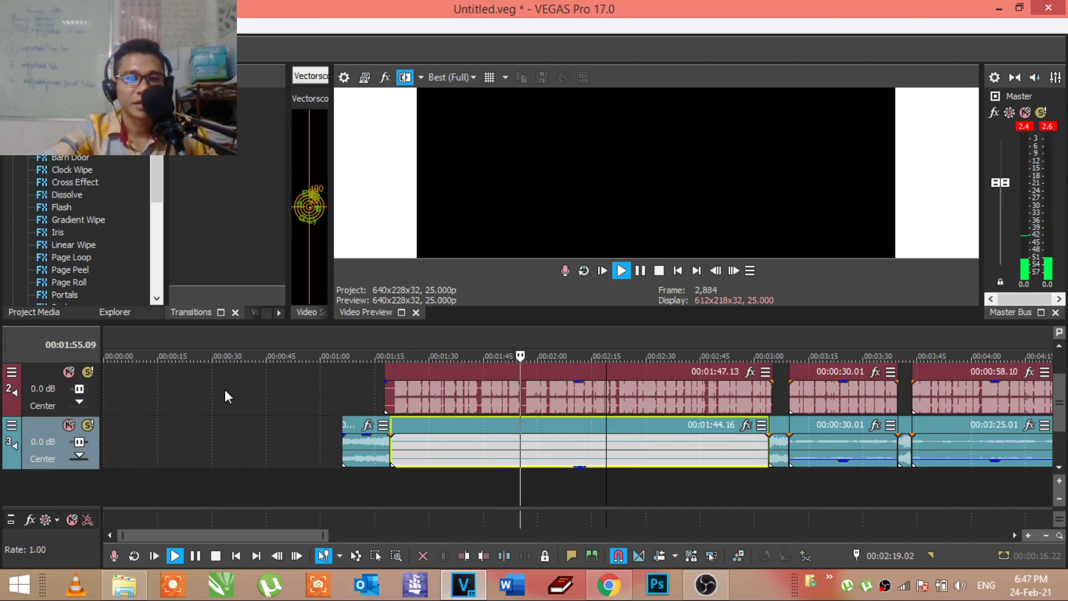
left_click(10, 372)
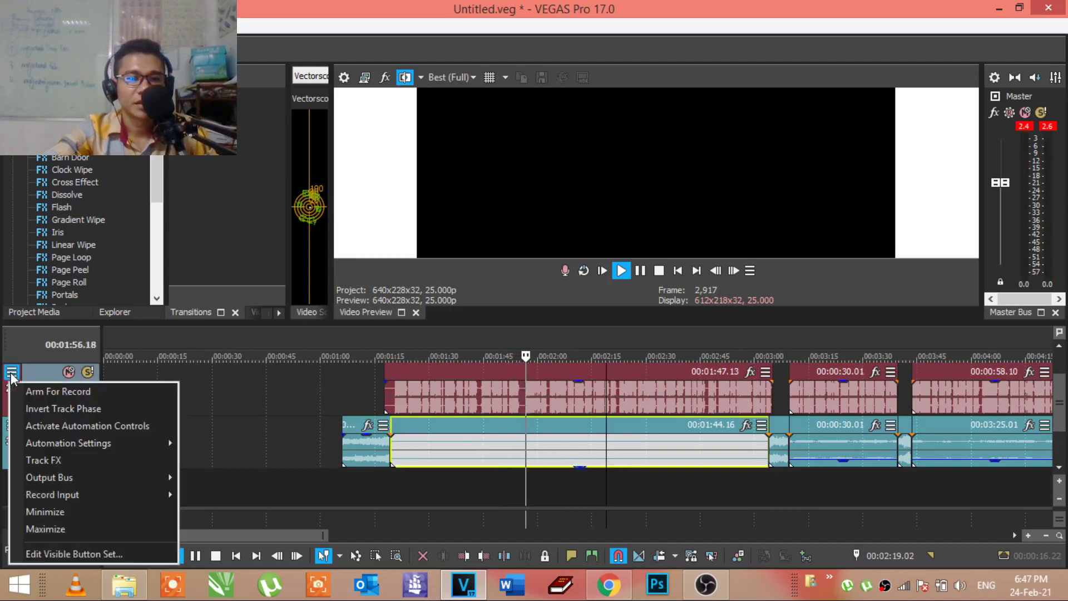
left_click(37, 456)
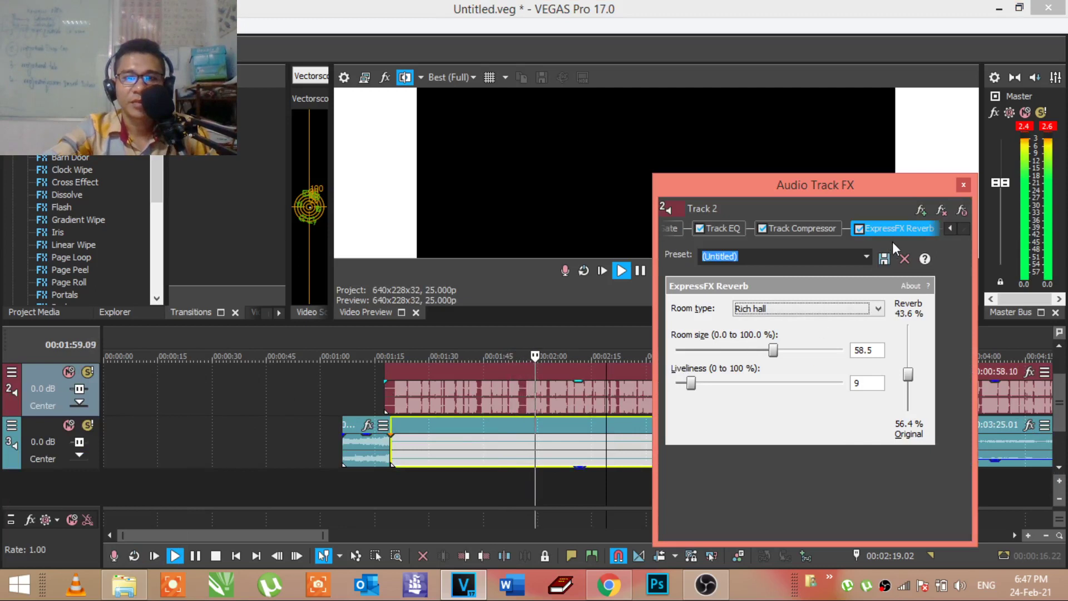
left_click(859, 229)
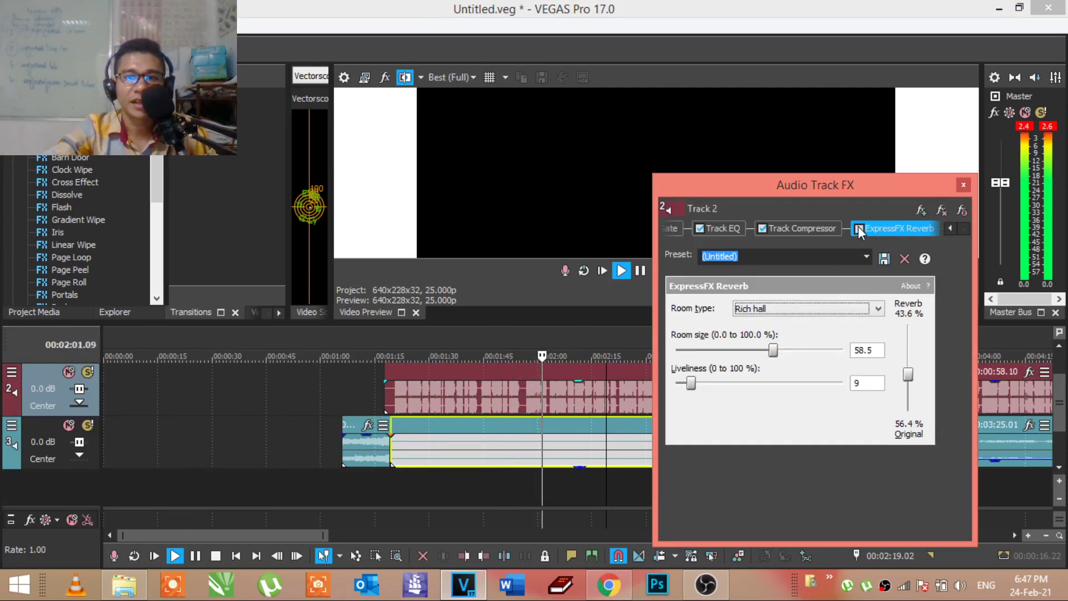
left_click(859, 229)
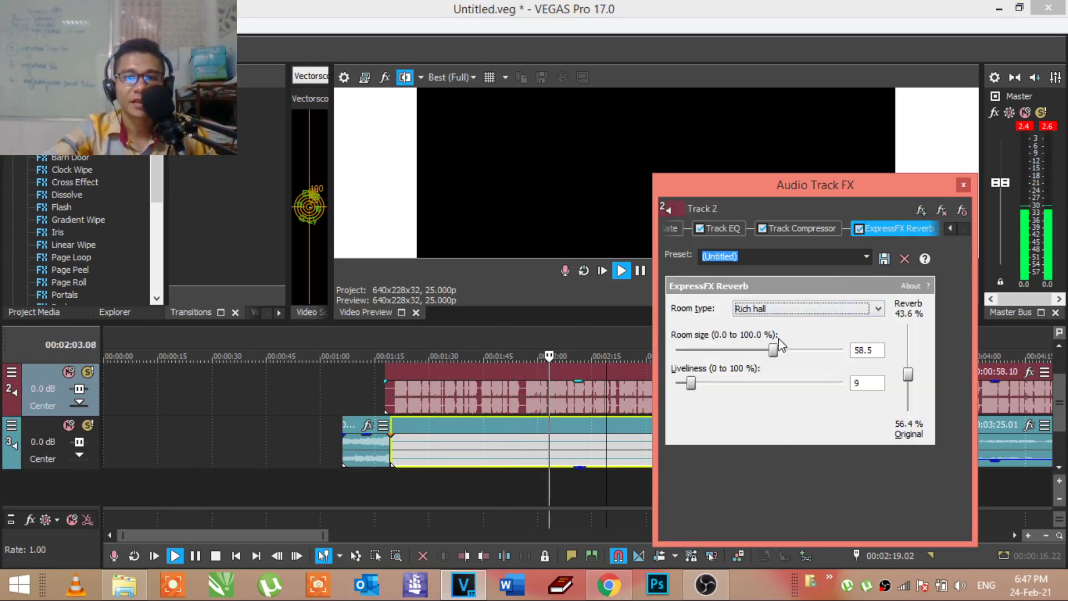
Step: Adjust the reverb's room size and bring liveliness down to 7
mouse_move(774, 350)
left_mouse_down()
mouse_move(872, 353)
mouse_move(761, 350)
left_mouse_up()
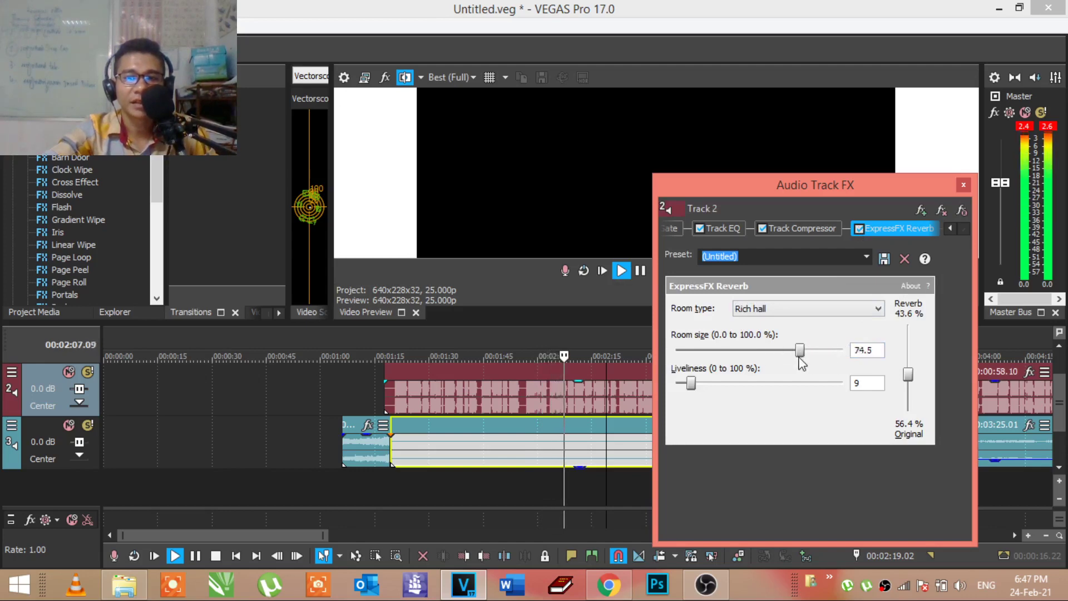
mouse_move(692, 384)
left_mouse_down()
mouse_move(790, 382)
mouse_move(690, 387)
left_mouse_up()
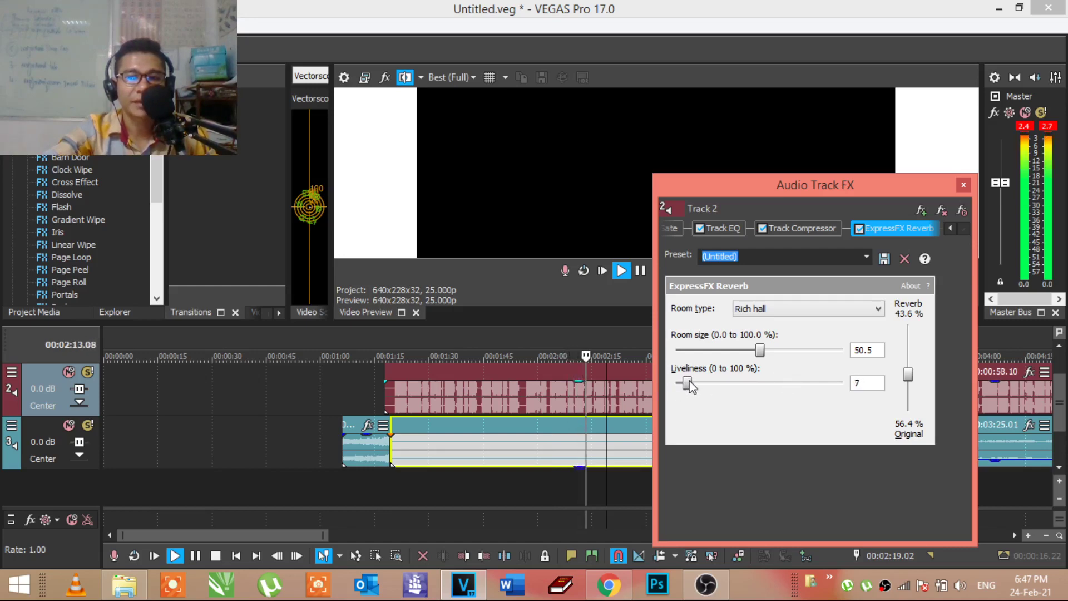
left_click_drag(692, 387, 691, 385)
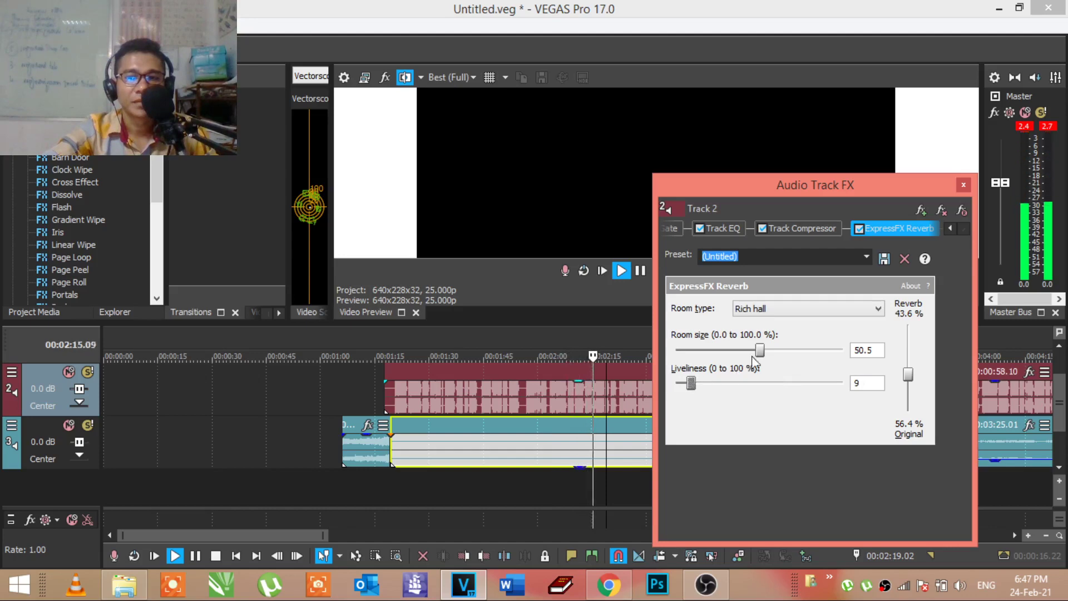
mouse_move(760, 350)
left_mouse_down()
mouse_move(807, 355)
mouse_move(753, 369)
left_mouse_up()
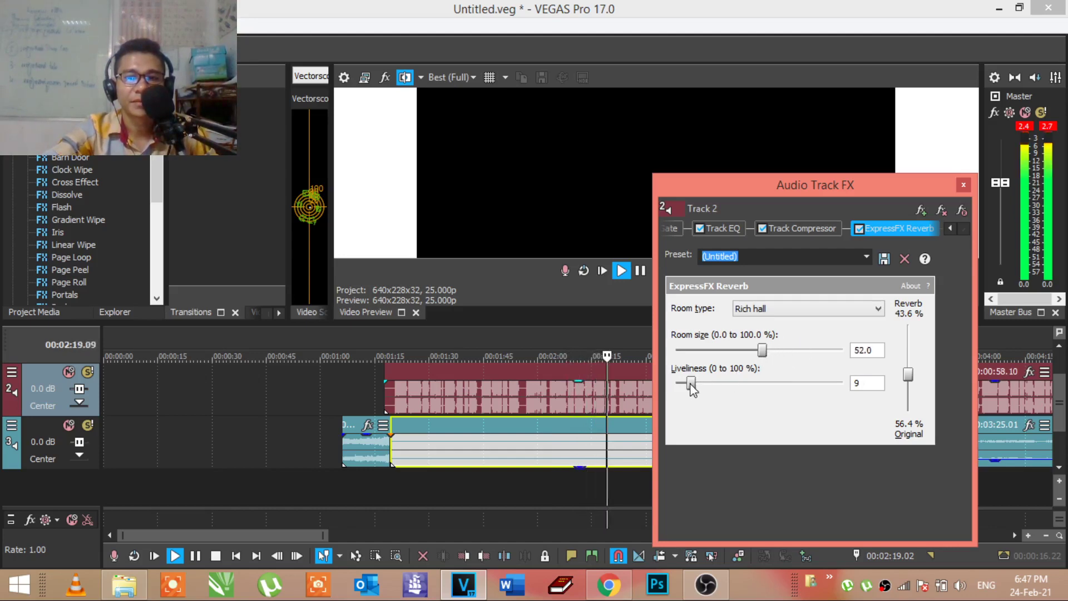
left_click_drag(690, 384, 686, 384)
left_click_drag(766, 351, 779, 351)
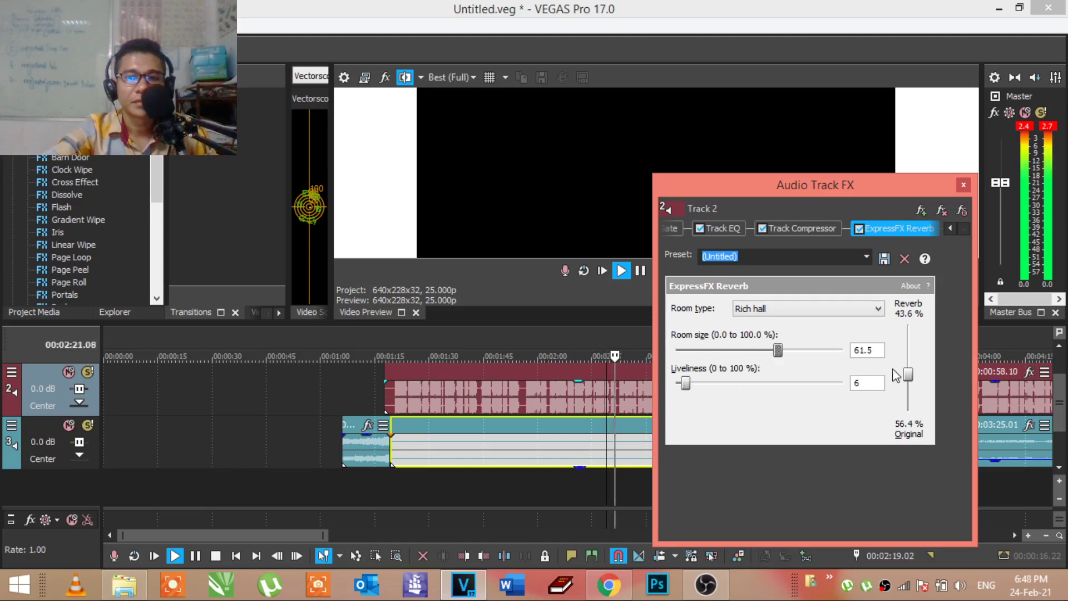
Step: Set the reverb mix to 38.1% and the room size to 84.5
left_click_drag(908, 374, 915, 328)
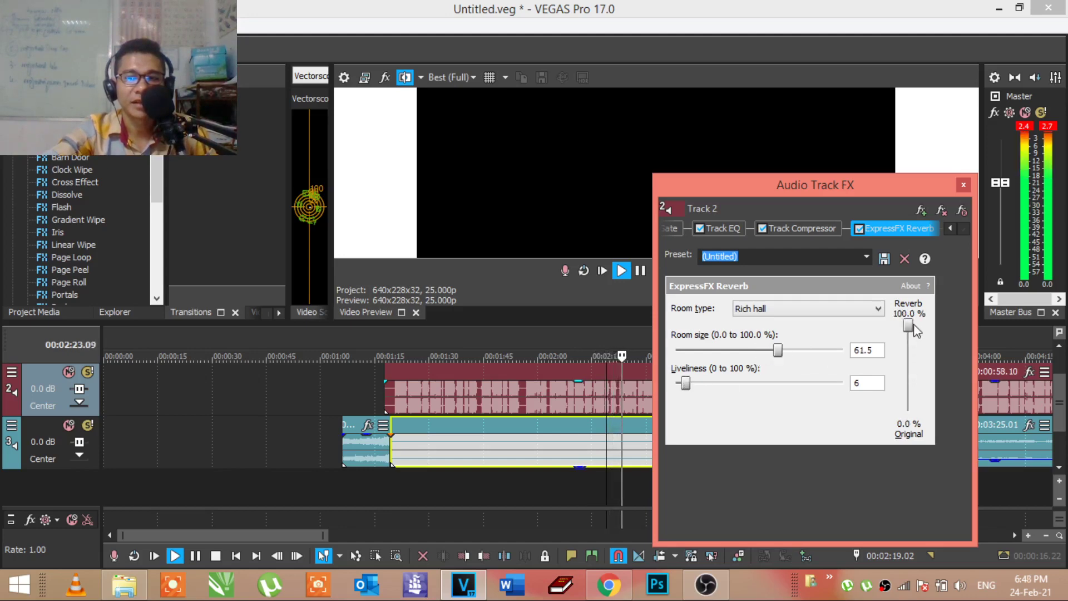
left_click_drag(916, 331, 917, 392)
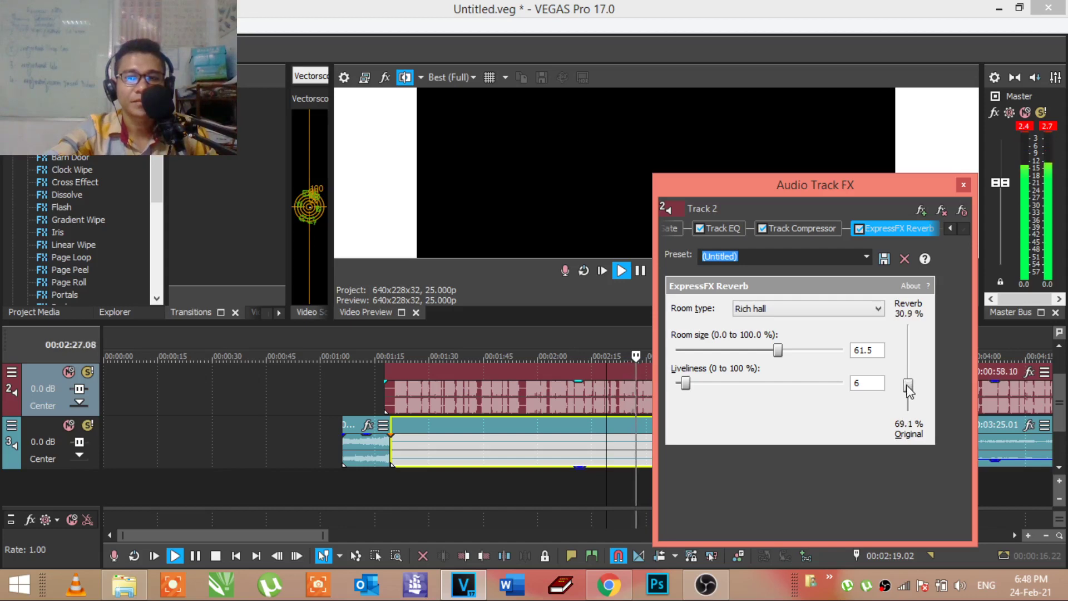
scroll(913, 381, "up", 2)
left_click_drag(911, 380, 911, 373)
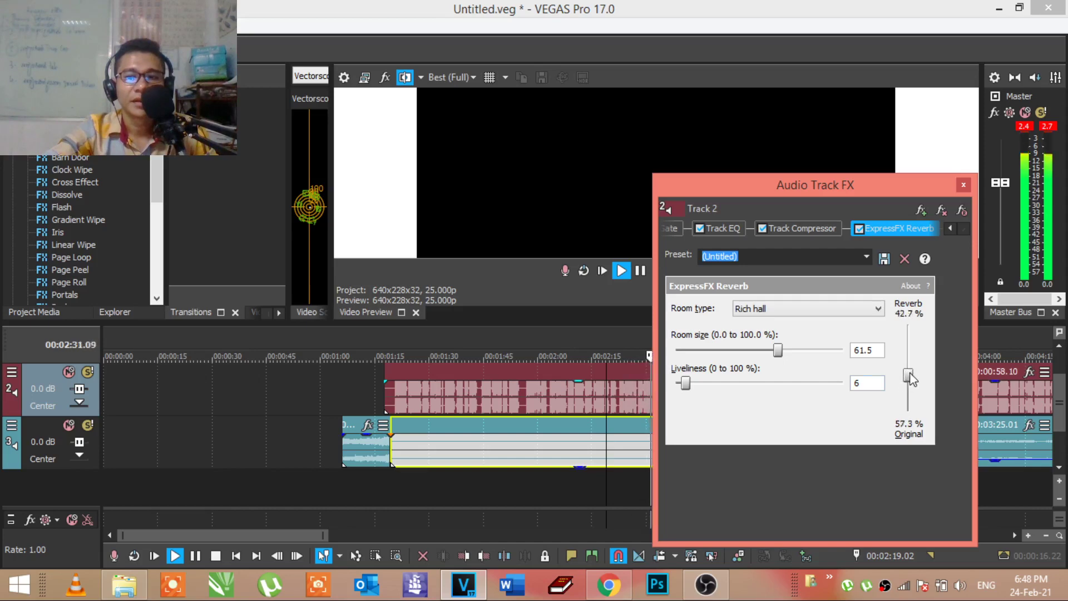
scroll(915, 375, "down", 2)
left_click_drag(783, 351, 811, 350)
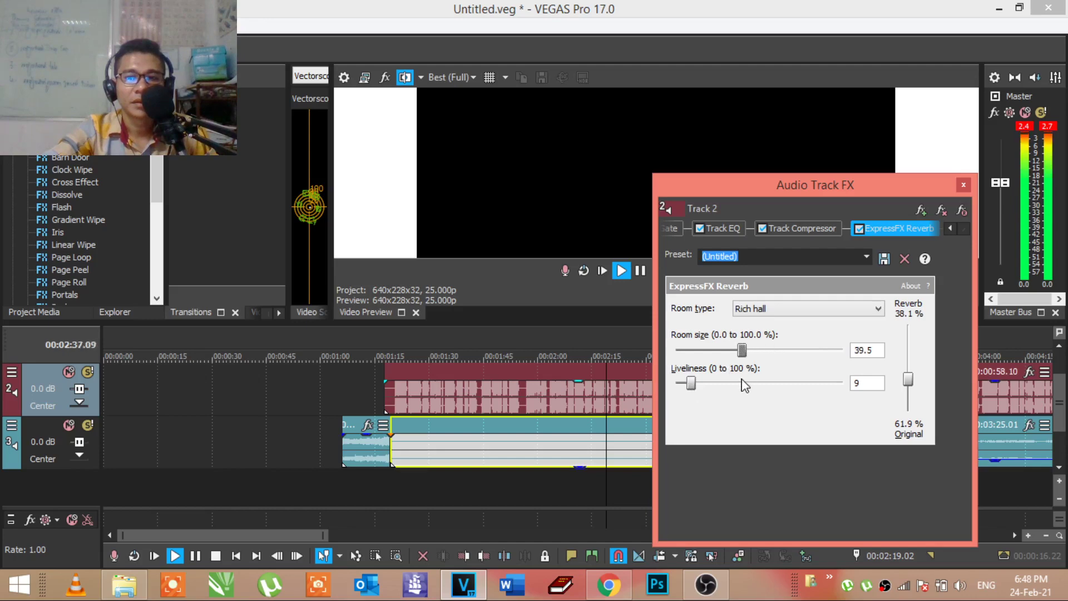
left_click_drag(743, 359, 785, 352)
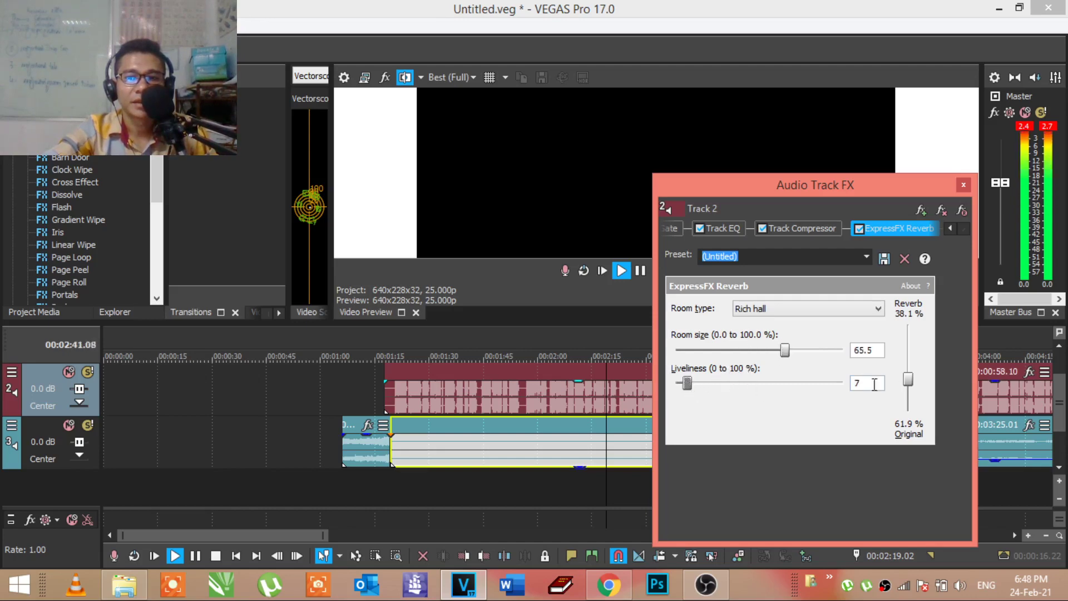
mouse_move(785, 351)
left_mouse_down()
mouse_move(824, 349)
mouse_move(798, 351)
left_mouse_up()
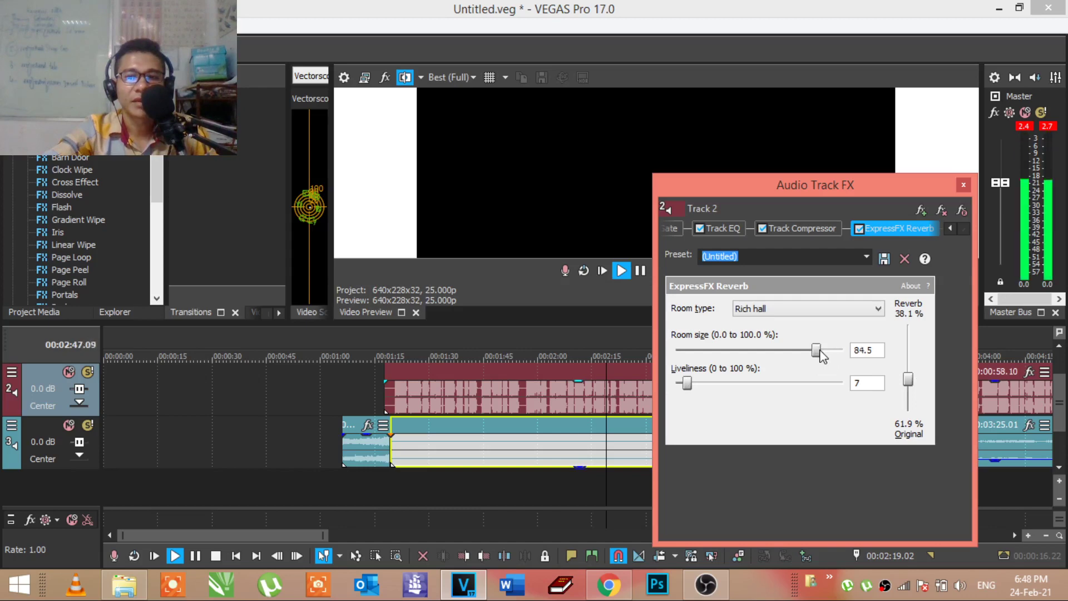
Step: Delete the 00:00:05.16 clip on track 3 and extend the previous clip to 00:01:50.06
left_click(963, 185)
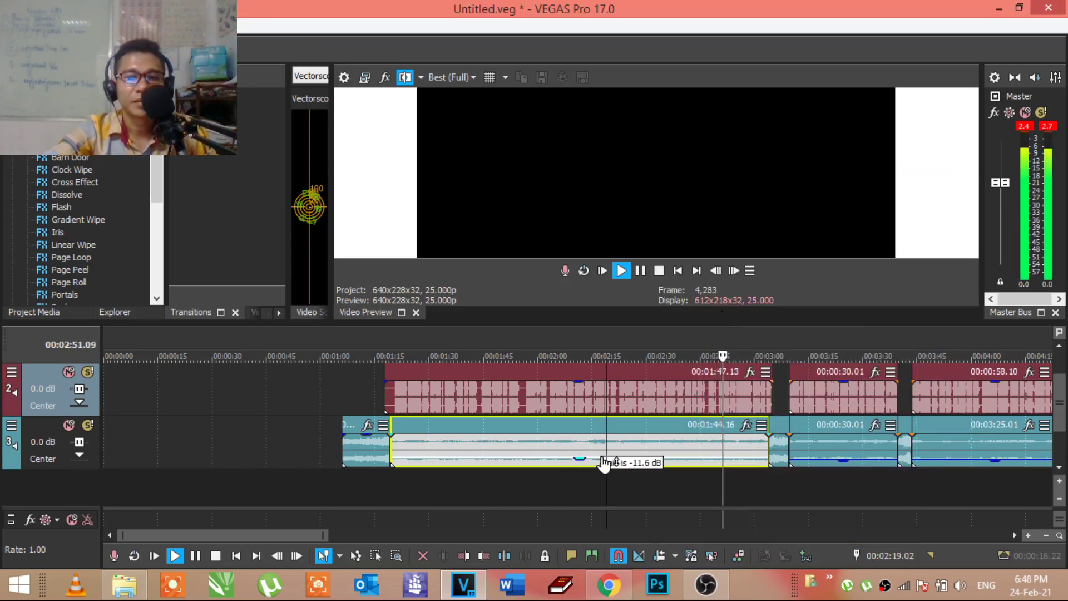
left_click(774, 441)
scroll(773, 441, "up", 5)
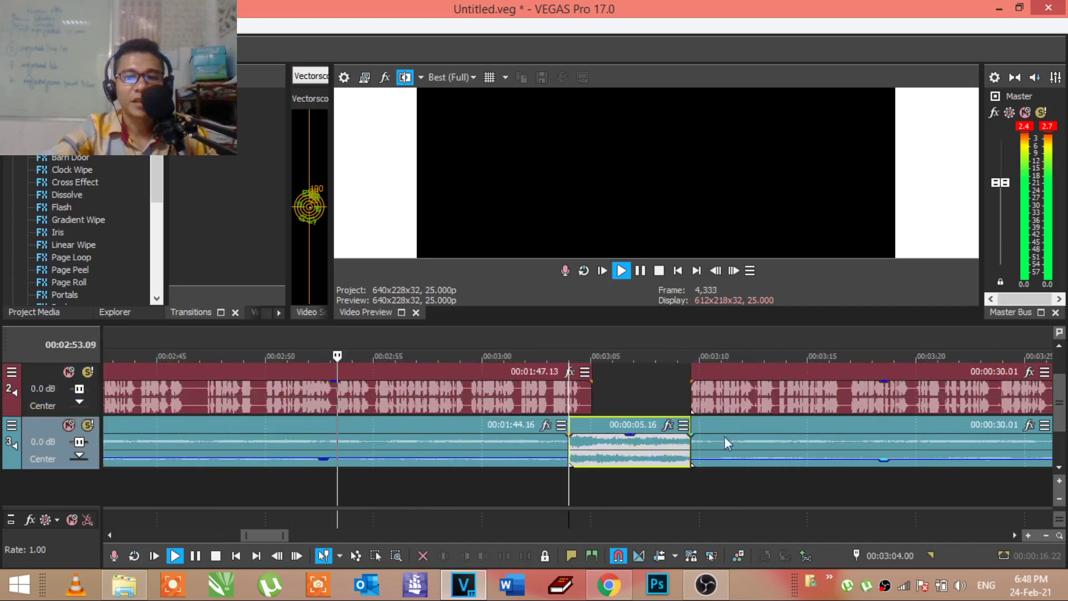
left_click(578, 397)
scroll(581, 396, "down", 2)
scroll(585, 398, "down", 2)
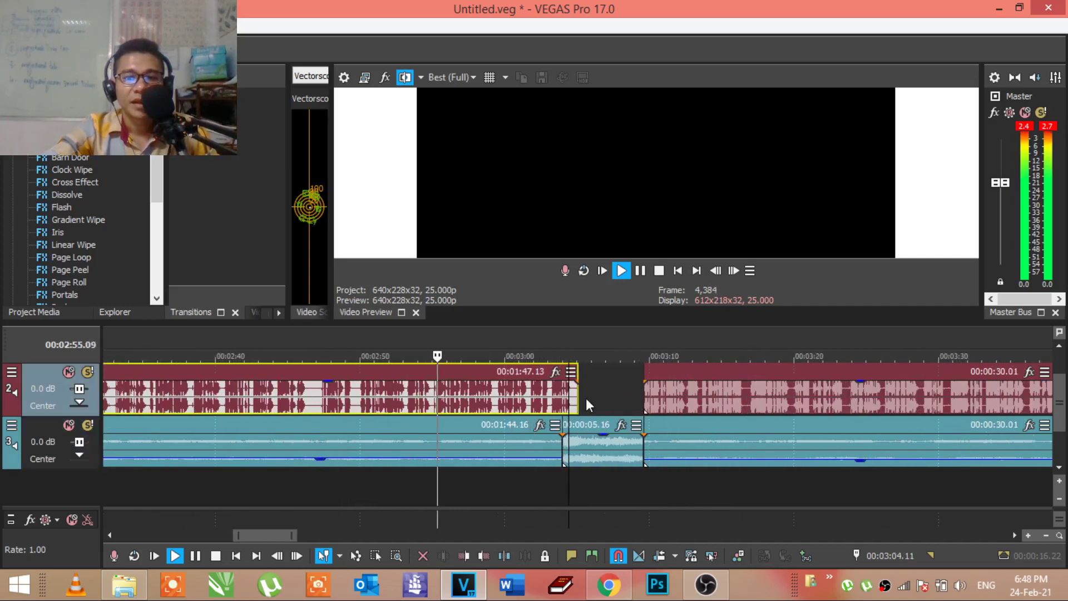
scroll(655, 407, "up", 3)
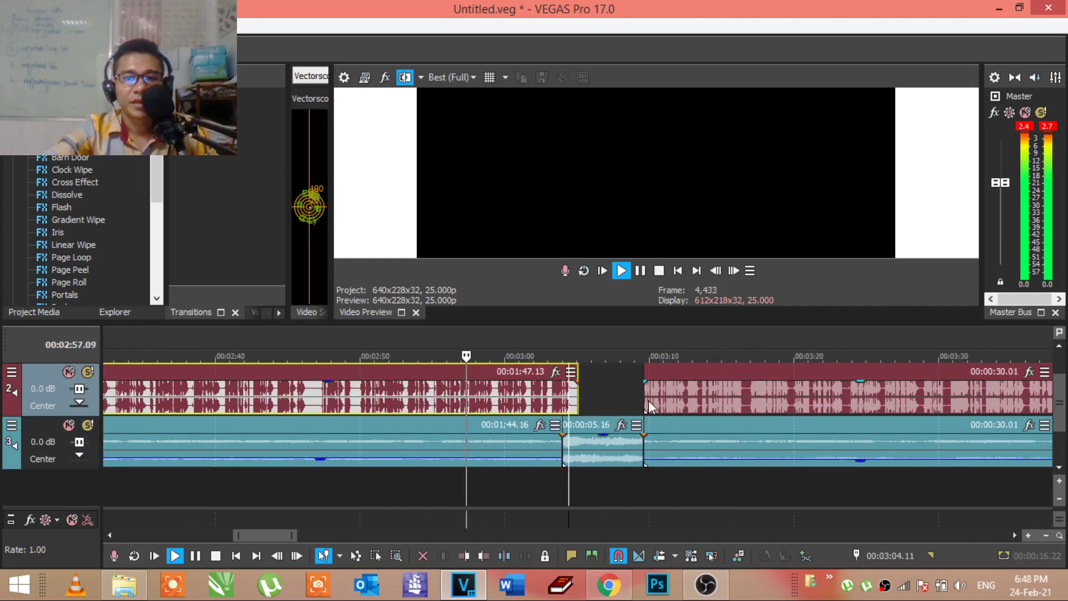
scroll(648, 399, "up", 2)
scroll(626, 430, "up", 1)
key("space")
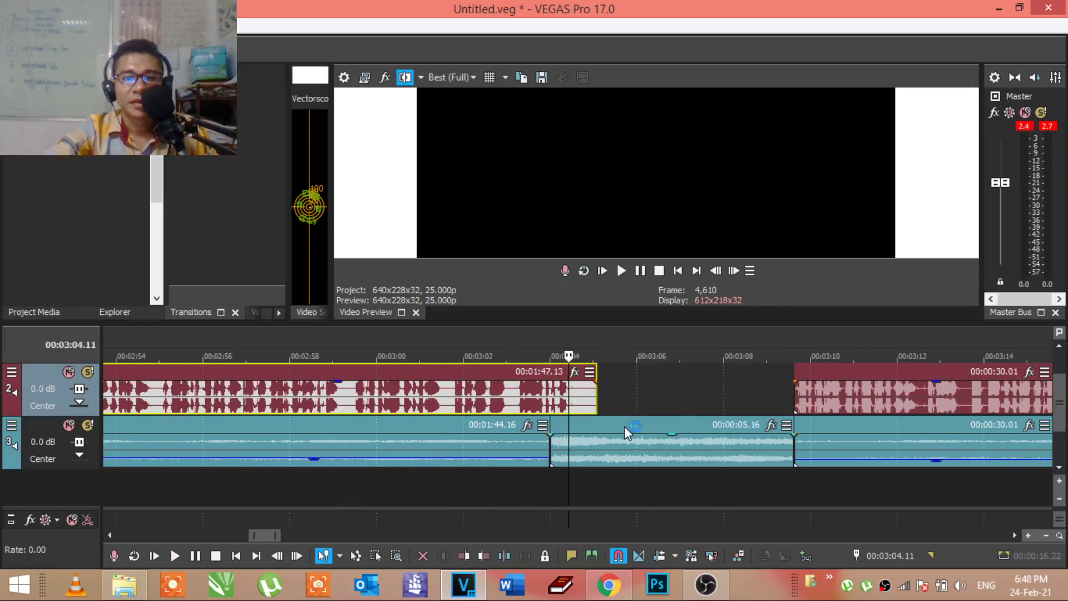
left_click(650, 454)
key("Delete")
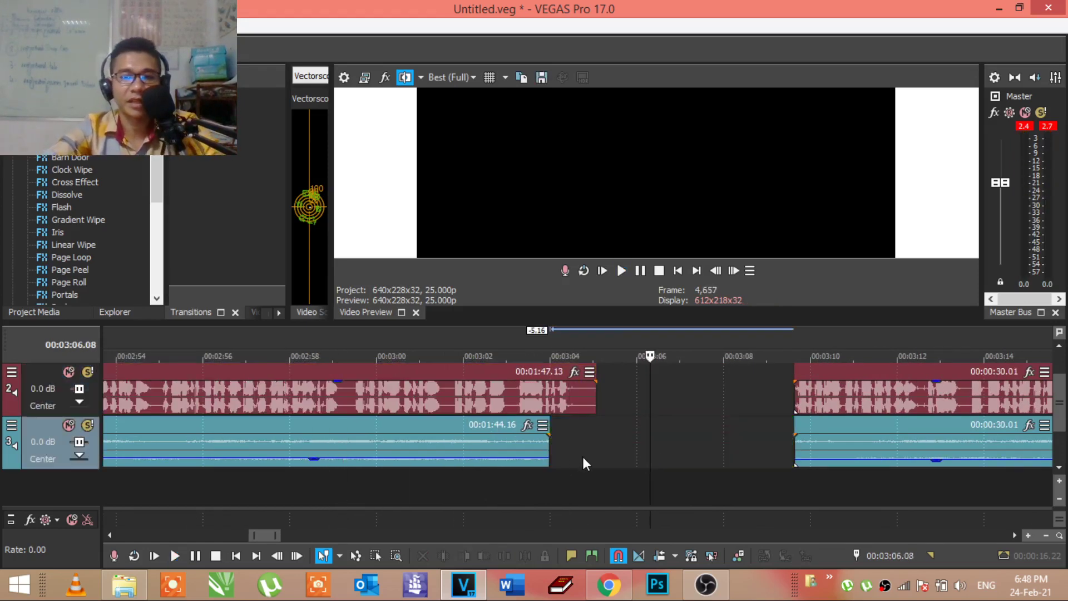
left_click_drag(548, 450, 784, 446)
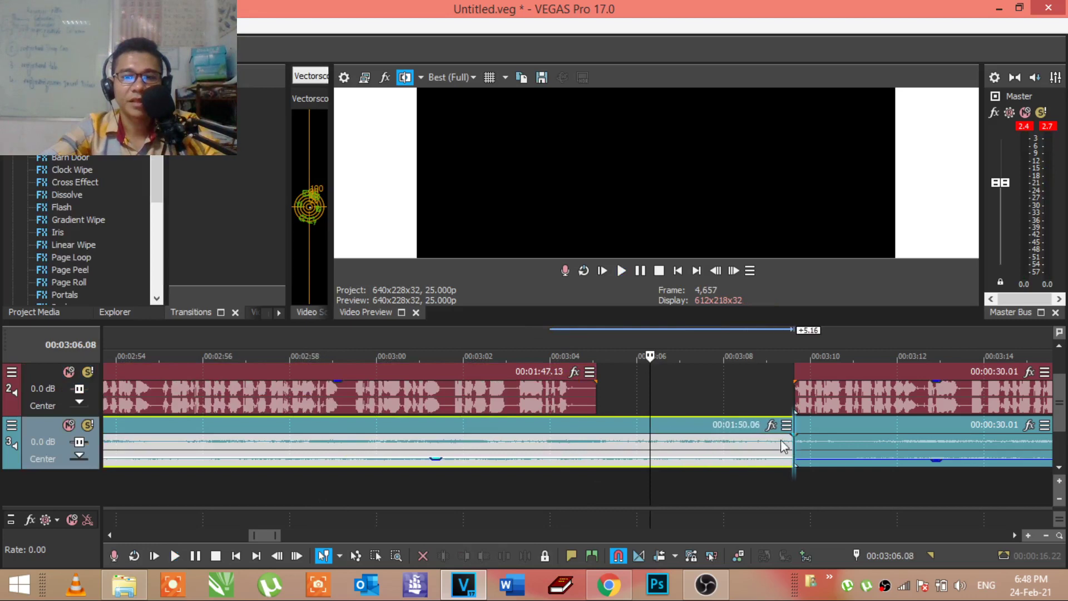
Step: Mark a time selection from 3:04.14 to 3:09.15
left_click(583, 399)
left_click_drag(572, 342, 788, 396)
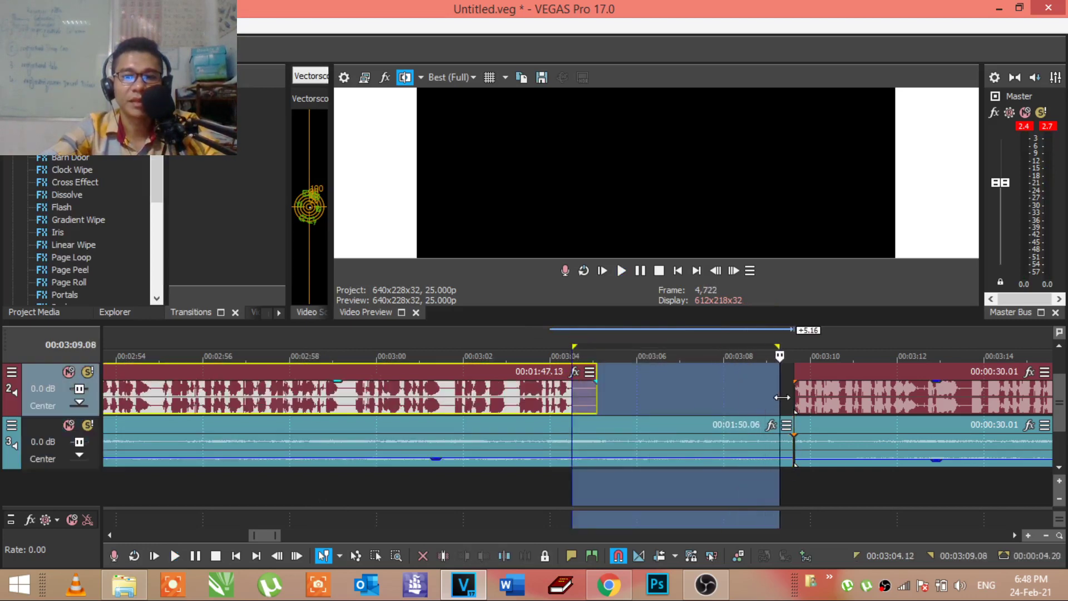
left_click(498, 400)
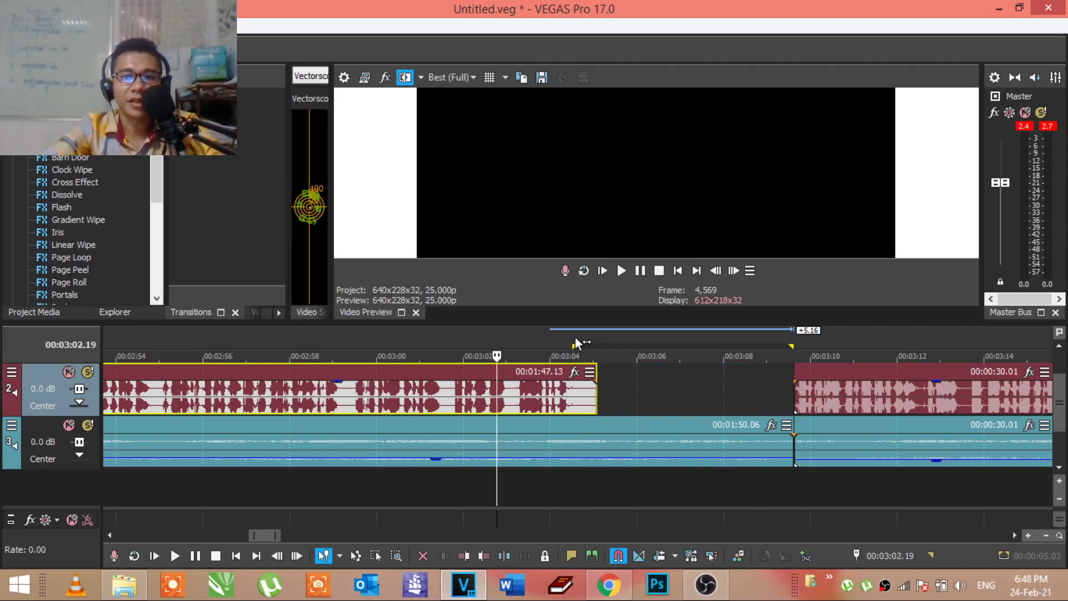
left_click_drag(576, 341, 795, 389)
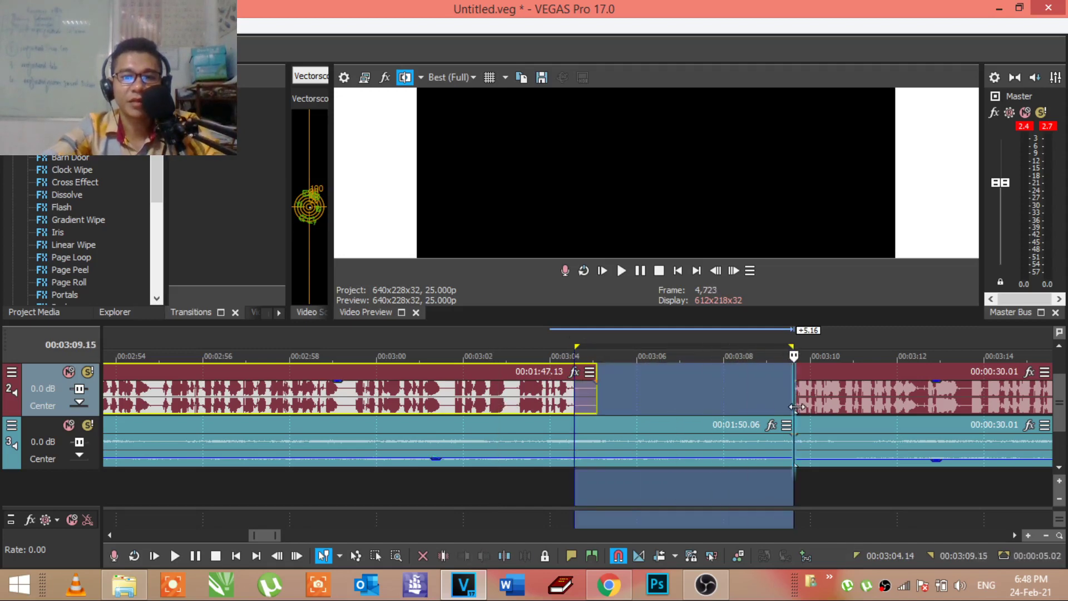
Step: Delete the track 2 and track 3 audio inside the 3:04–3:09 selection
right_click(590, 395)
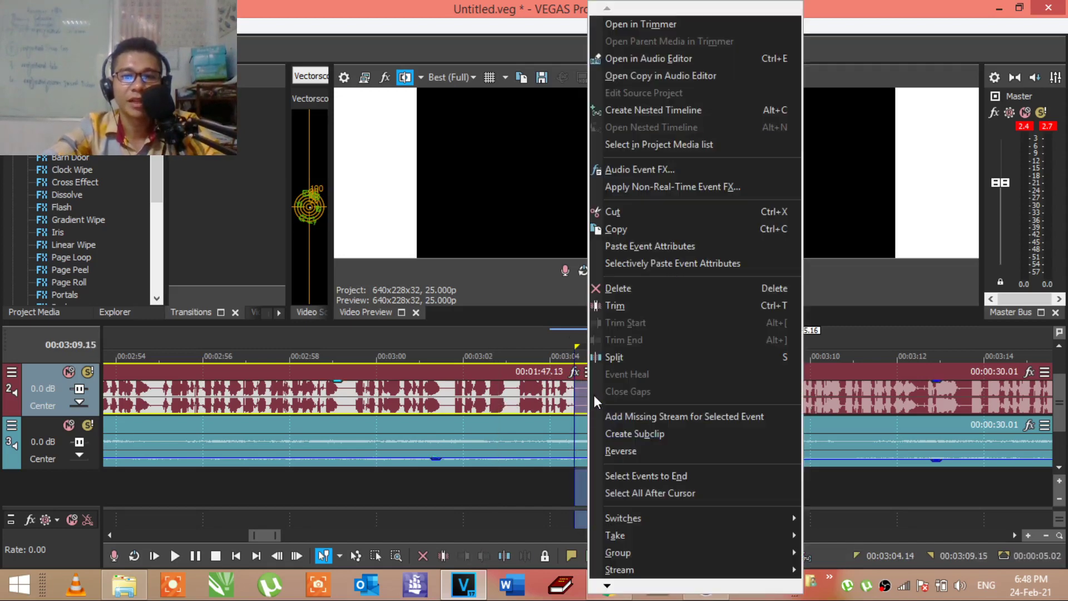
left_click(620, 290)
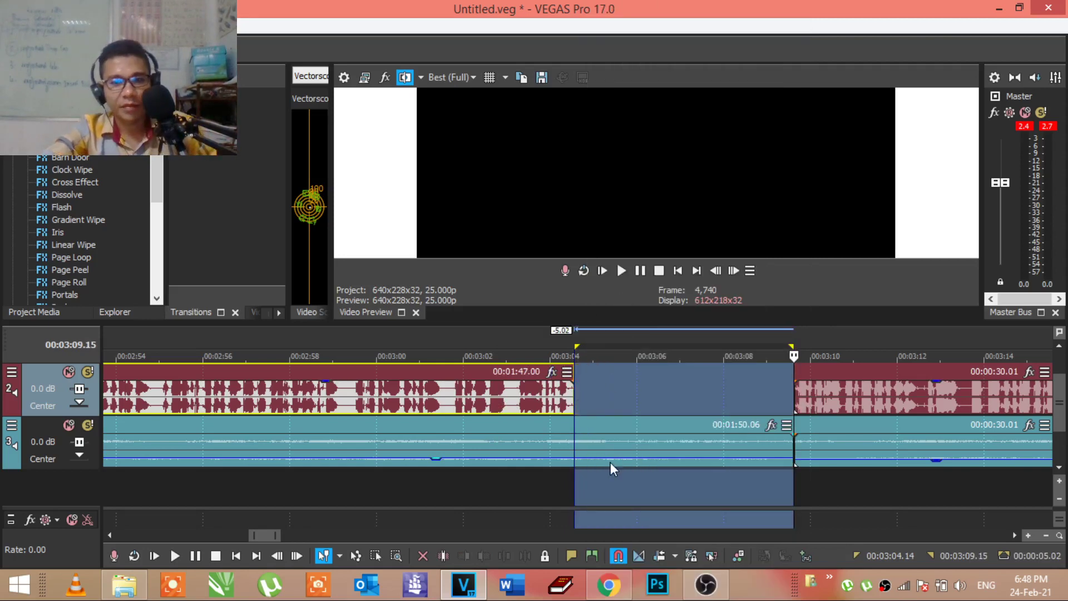
right_click(612, 442)
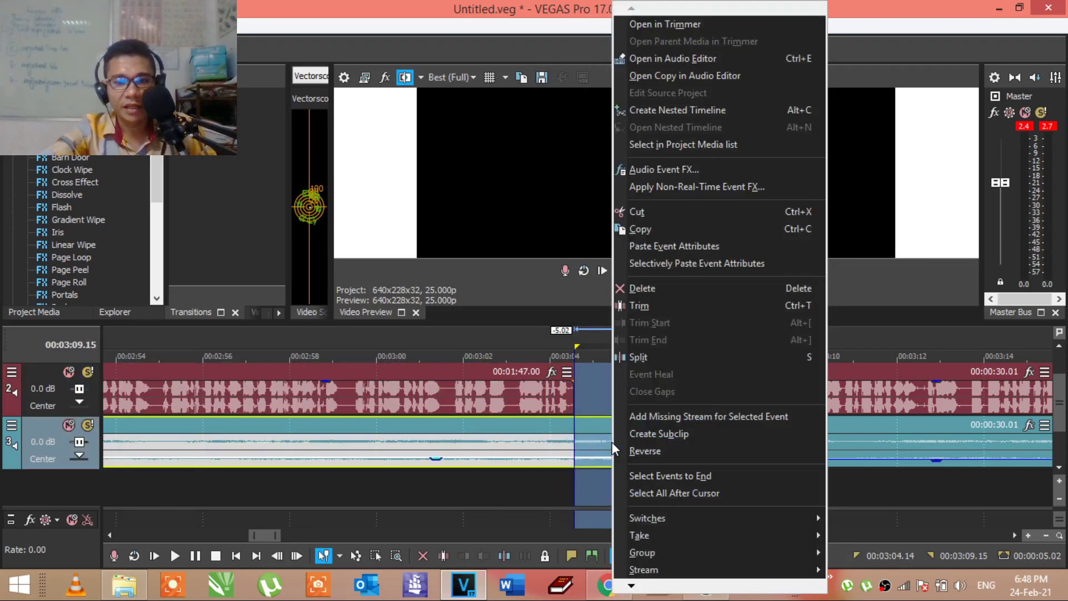
left_click(638, 290)
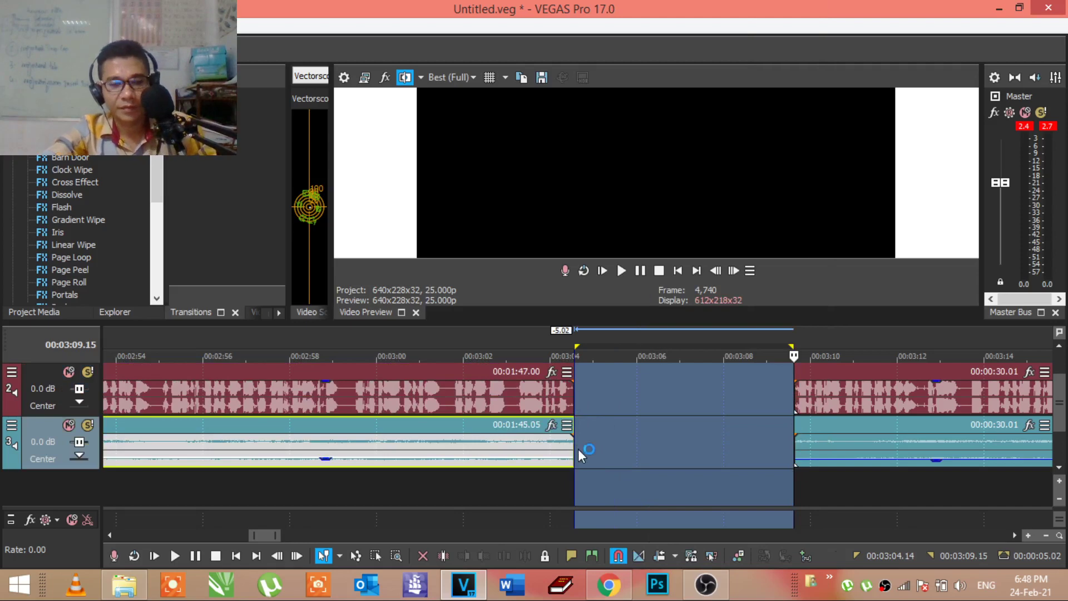
left_click_drag(576, 448, 794, 449)
Step: Copy the track 3 clip, paste it at 3:05.10 and slide it against the 00:01:45.05 clip
right_click(623, 441)
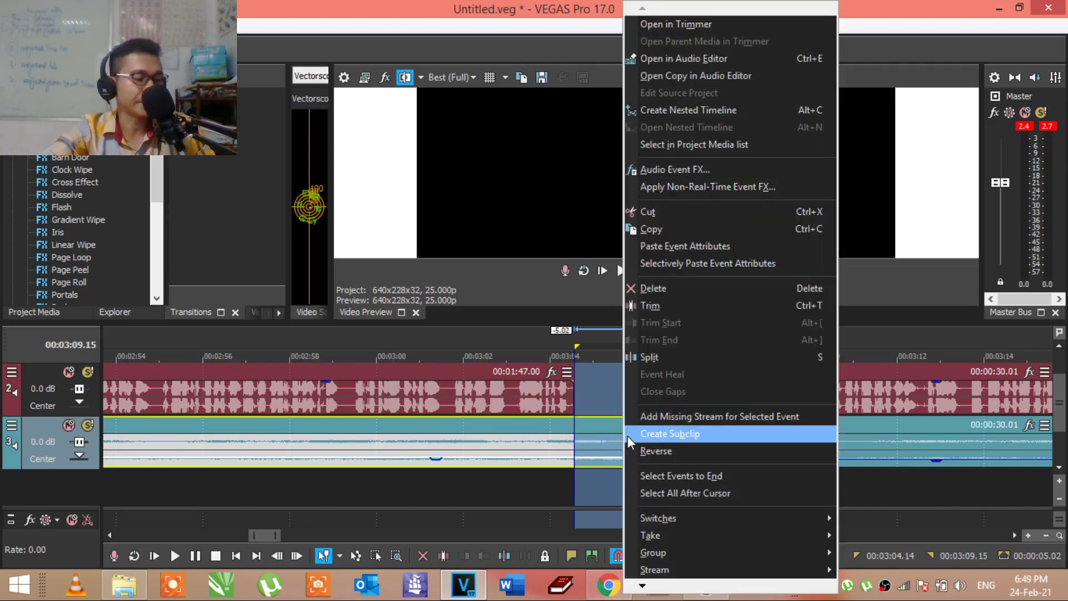
left_click(651, 229)
key("ctrl+z")
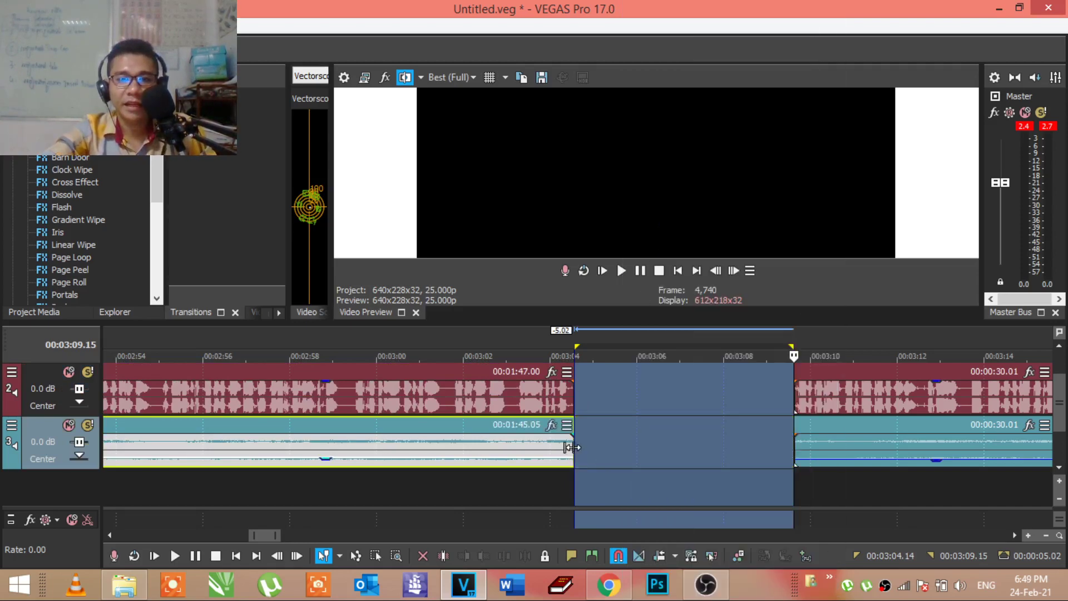
left_click(573, 448)
right_click(573, 448)
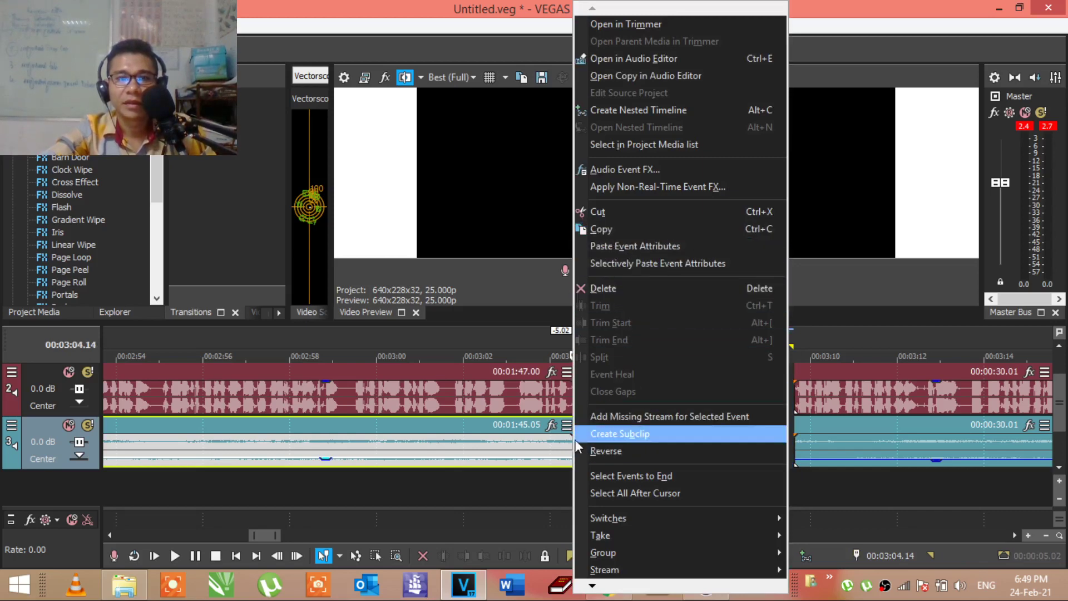
left_click(611, 454)
right_click(611, 454)
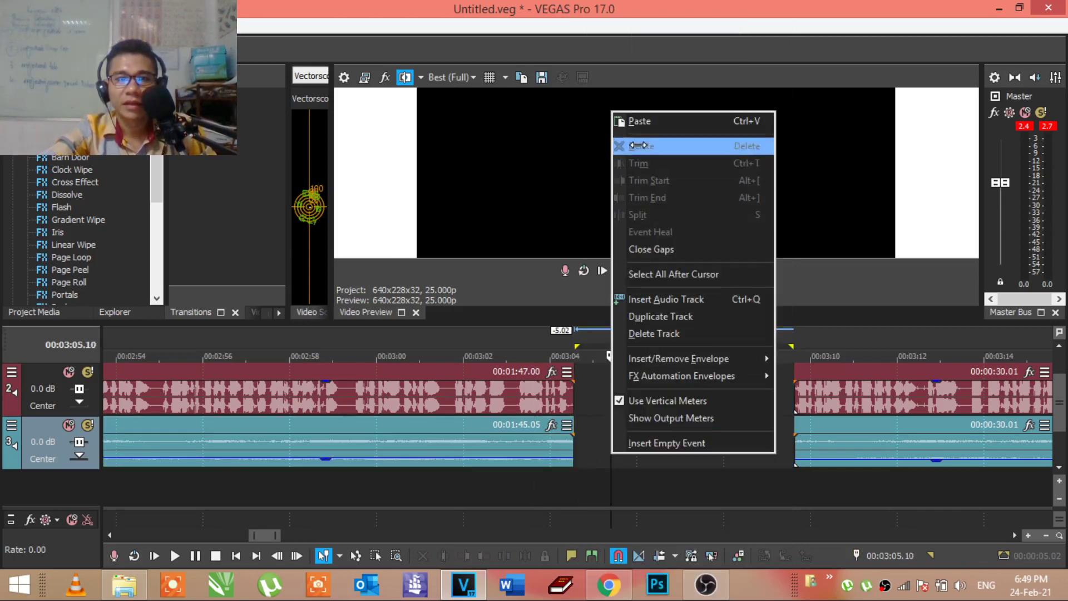
left_click(640, 121)
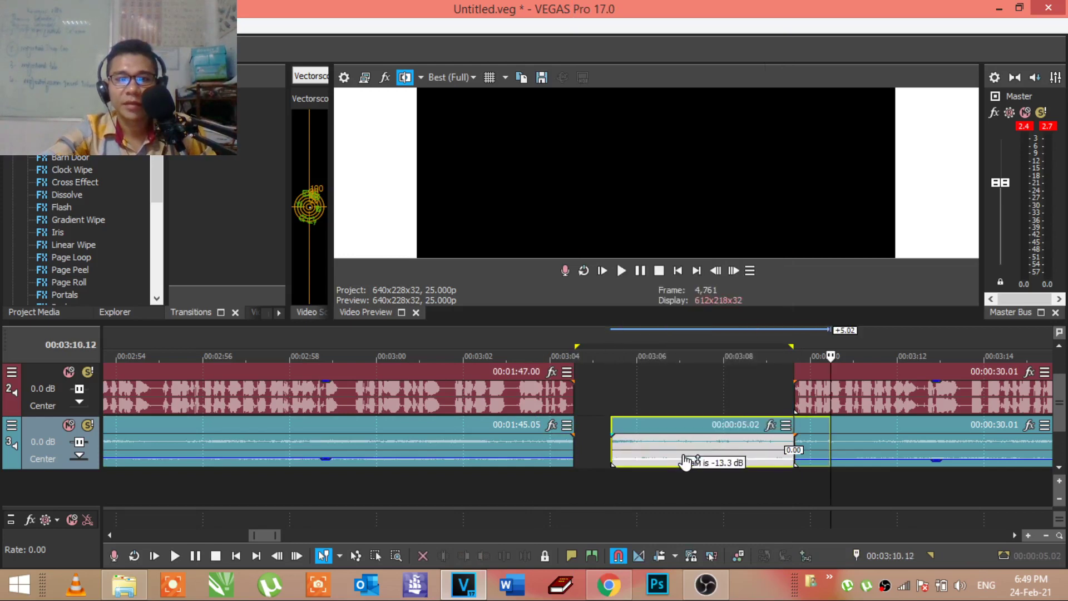
left_click_drag(690, 454, 664, 455)
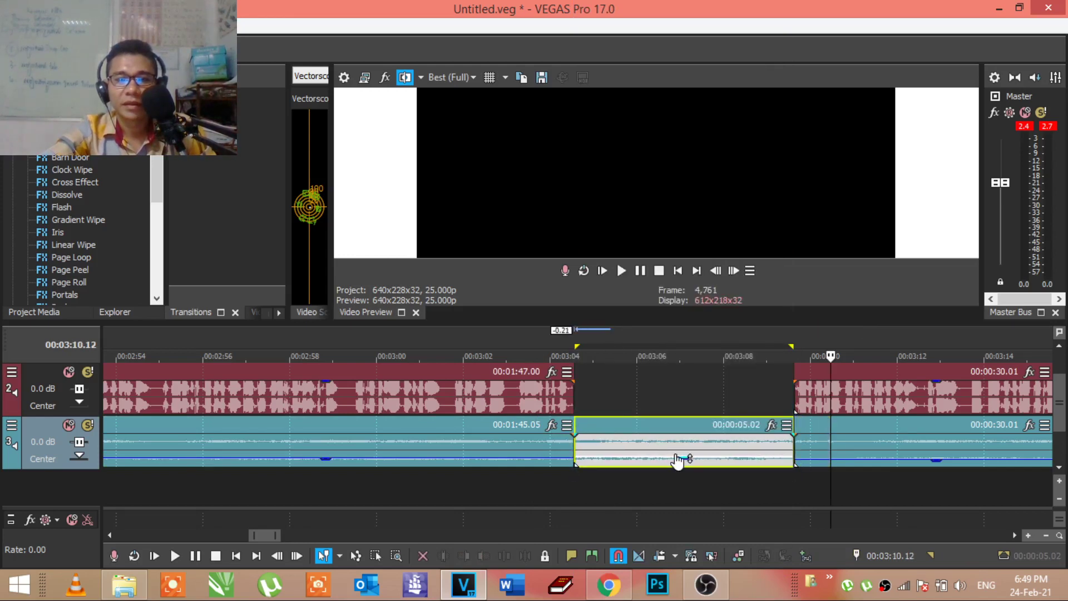
Step: Play back the edit around 3:04 and save the project
left_click(561, 395)
key("space")
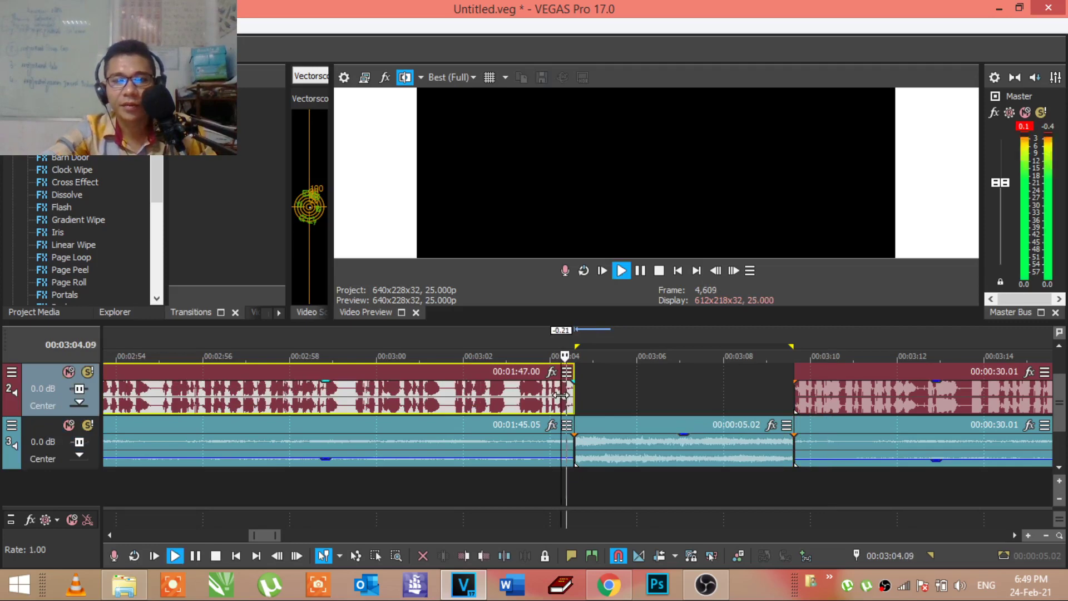
key("ctrl+s")
scroll(571, 410, "down", 10)
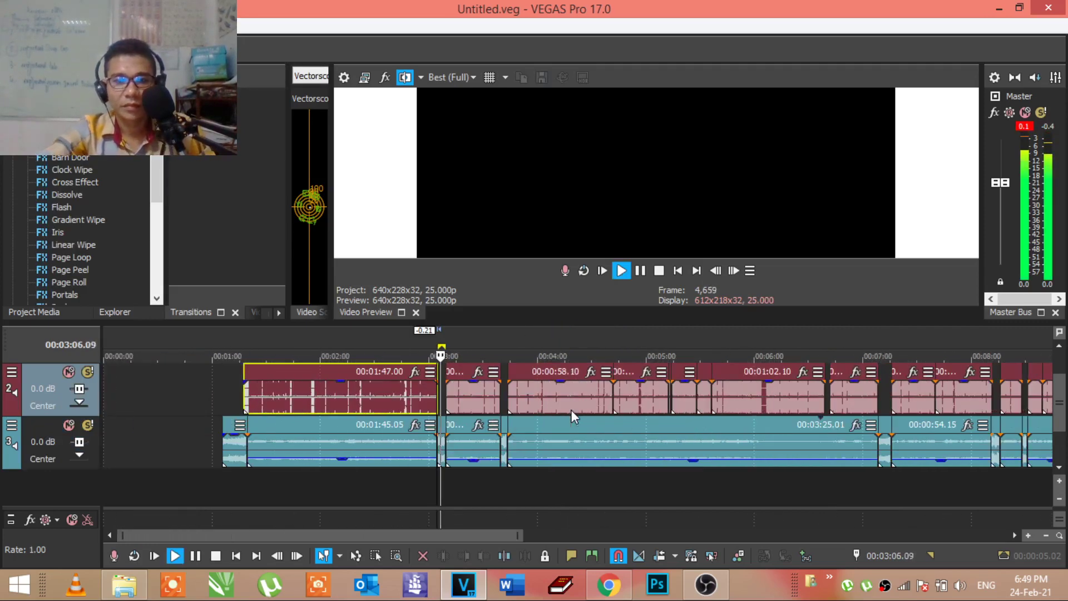
scroll(571, 410, "up", 6)
scroll(569, 403, "up", 4)
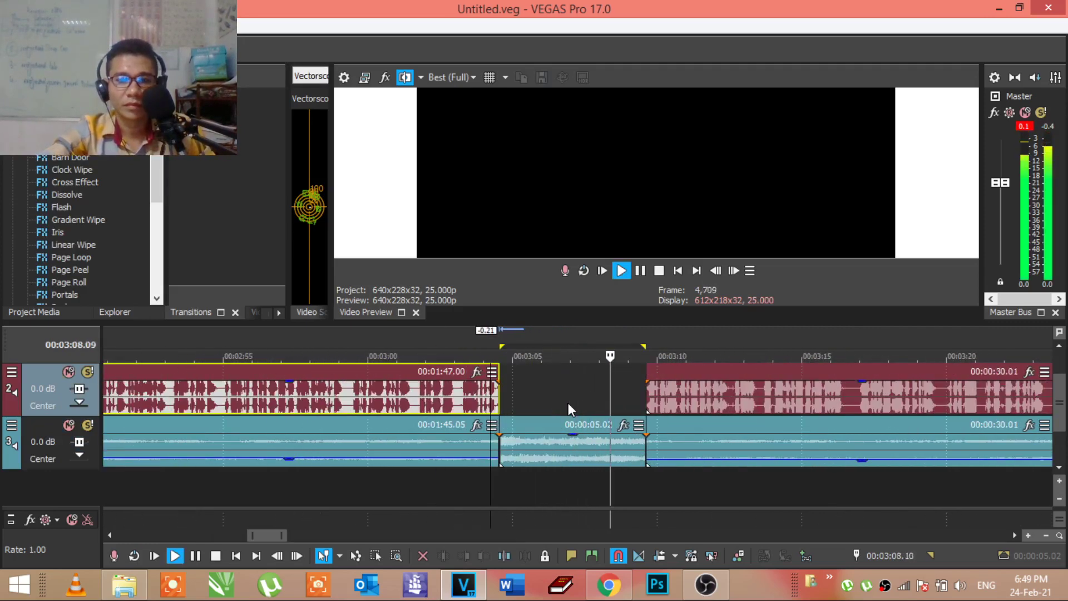
Step: Lower Track 2's ExpressFX Reverb room size from 73 to 56.0 and close the effects window
scroll(569, 403, "down", 3)
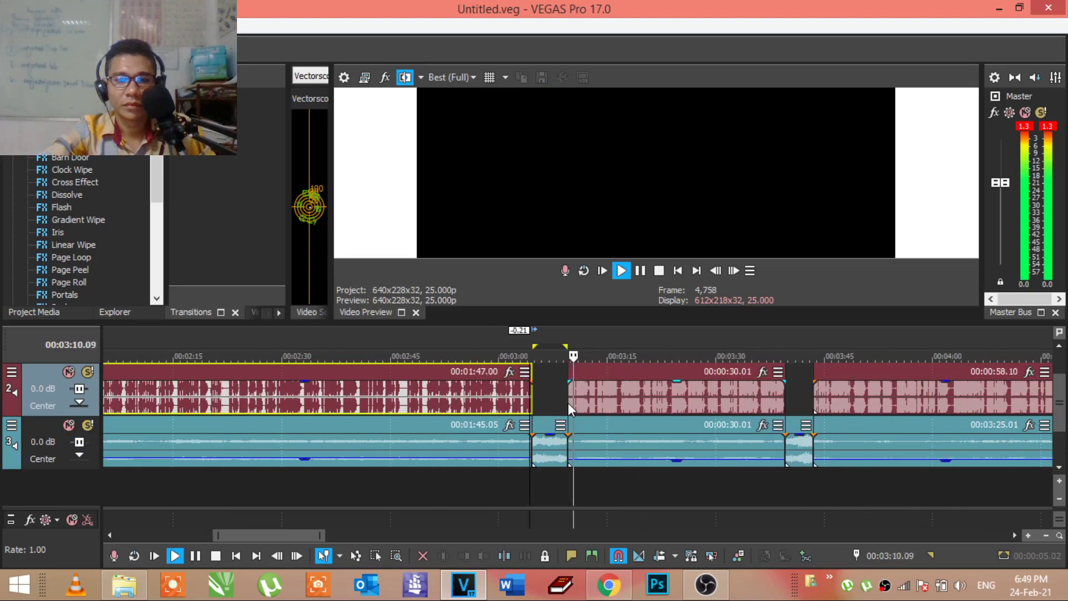
scroll(569, 403, "down", 2)
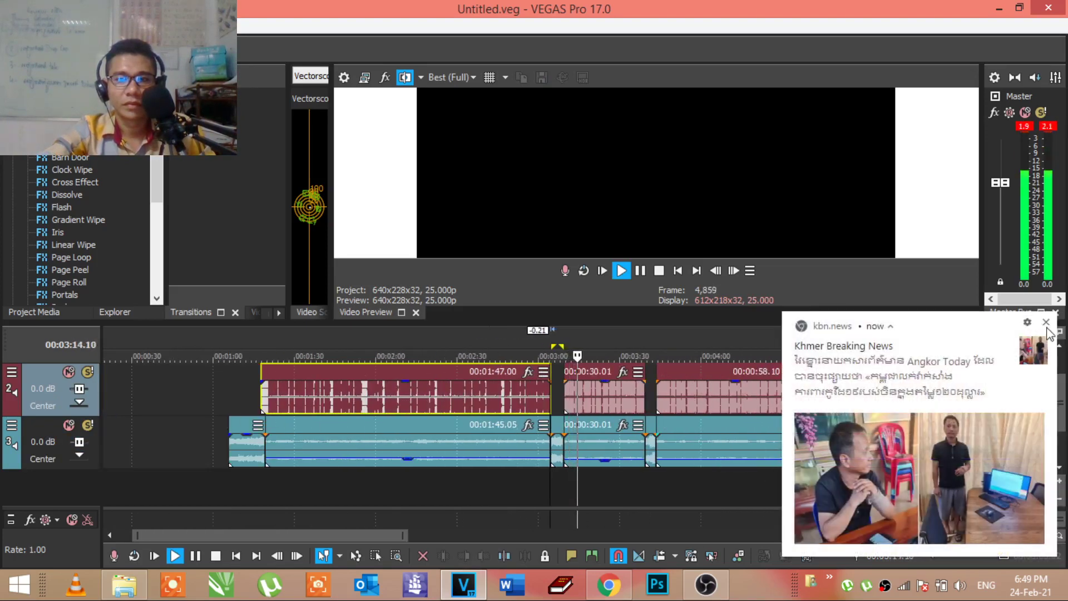
left_click(1047, 327)
left_click(12, 372)
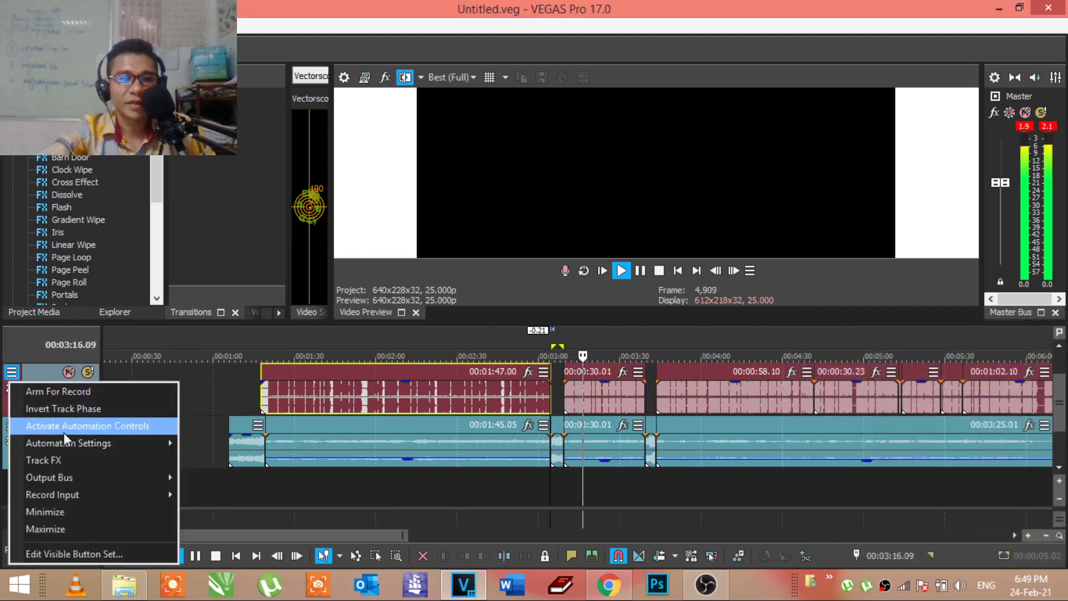
left_click(57, 457)
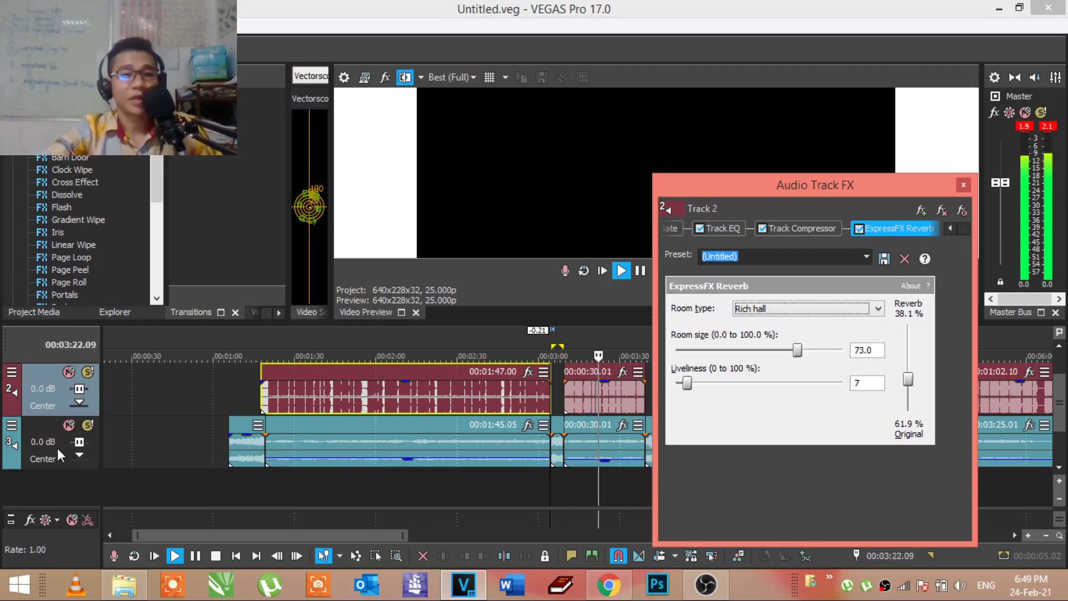
left_click_drag(797, 350, 764, 350)
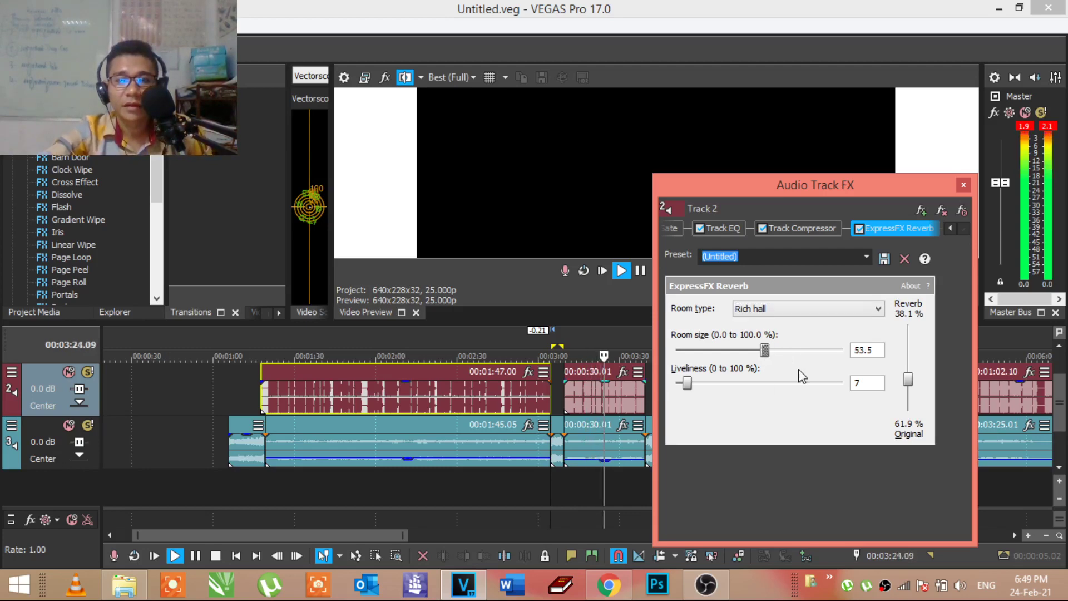
left_click(964, 184)
left_click(640, 400)
Step: Stop playback and delete the empty video track from the timeline
key("space")
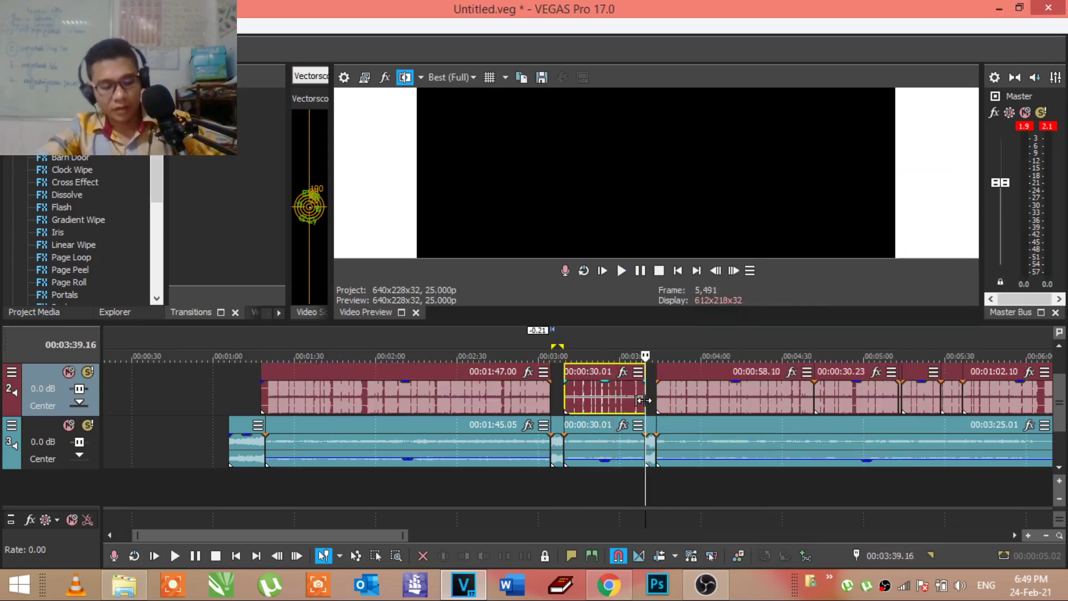
scroll(360, 457, "right", 2)
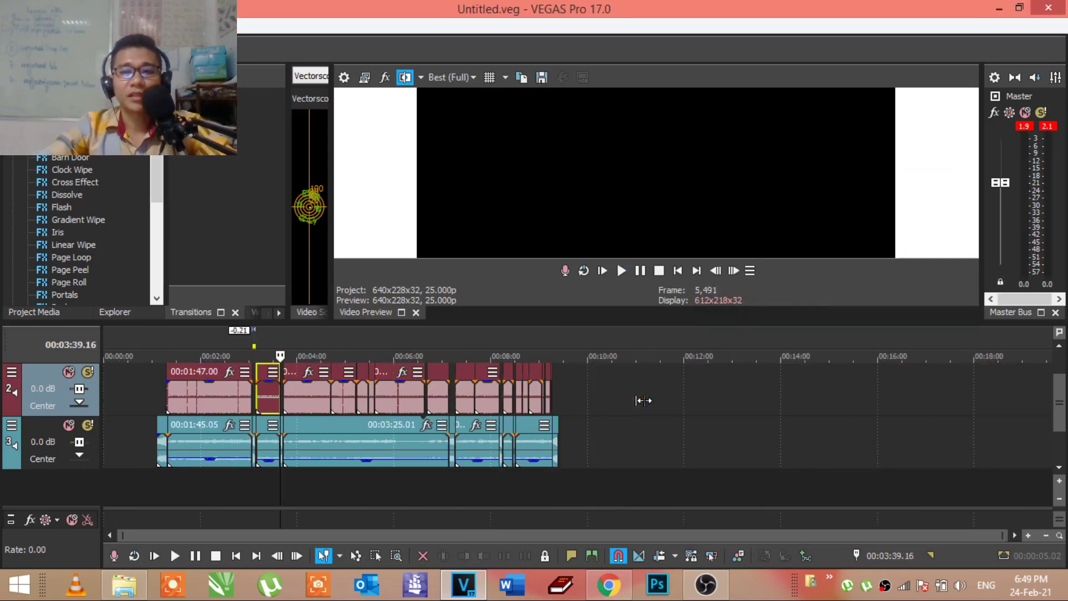
left_click(312, 400)
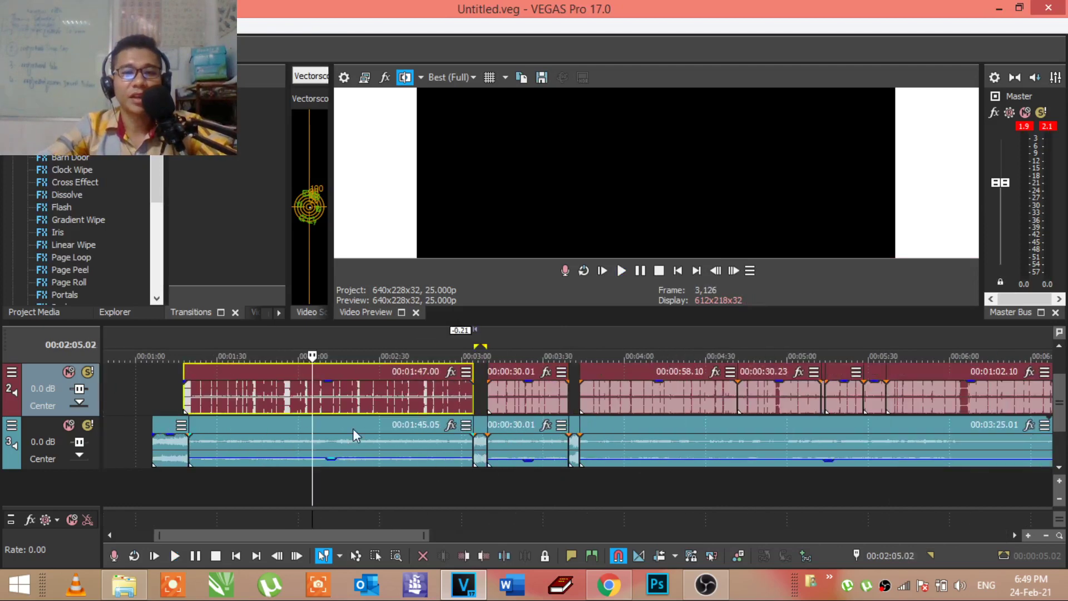
left_click(366, 445)
scroll(388, 452, "down", 2)
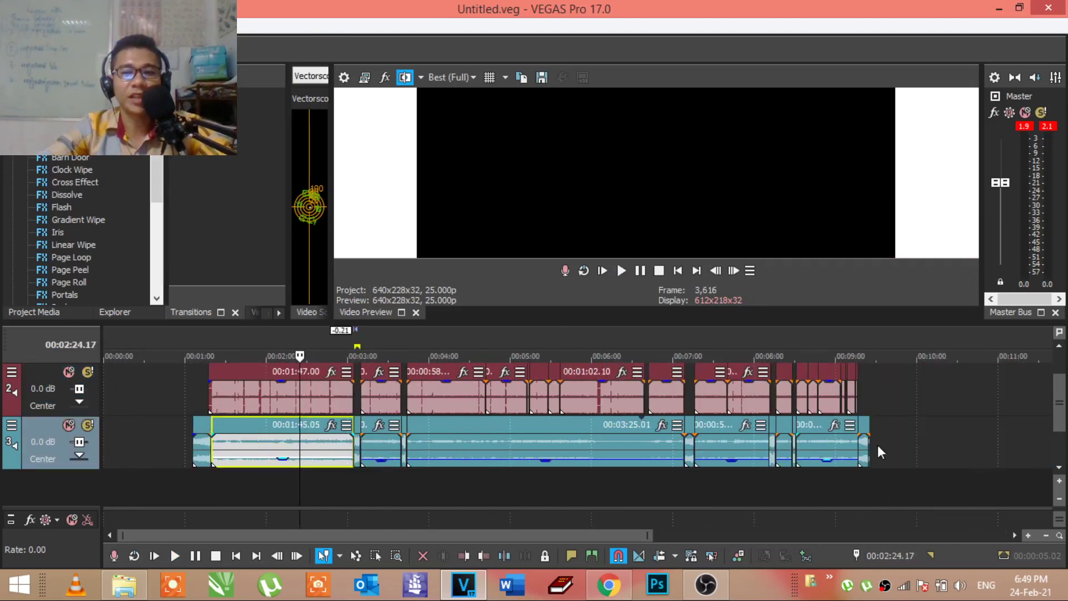
left_click(923, 439)
left_click(893, 389)
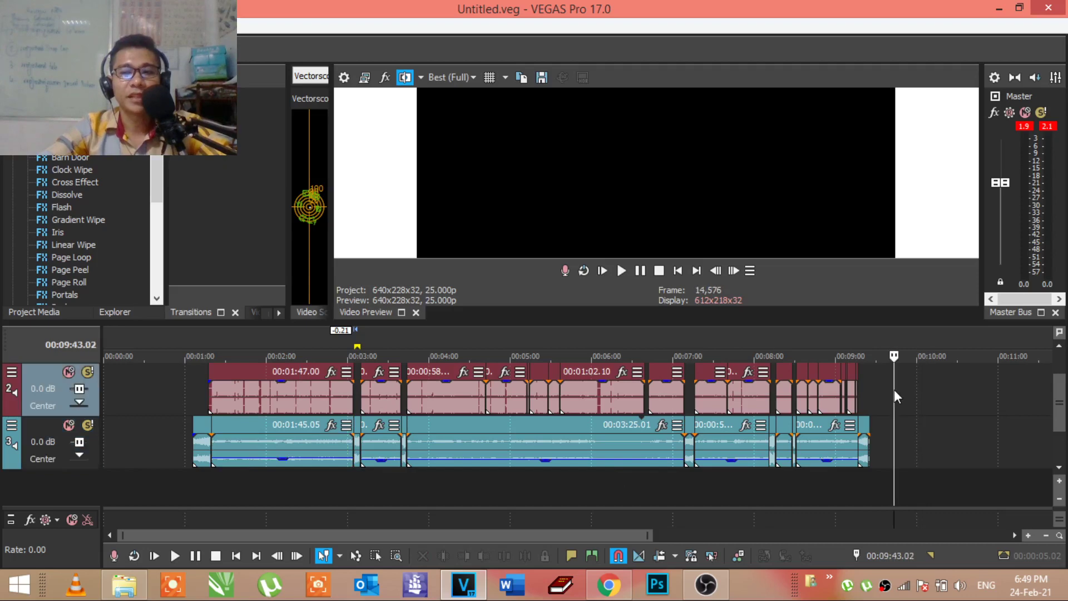
scroll(1049, 418, "up", 1)
left_click(761, 388)
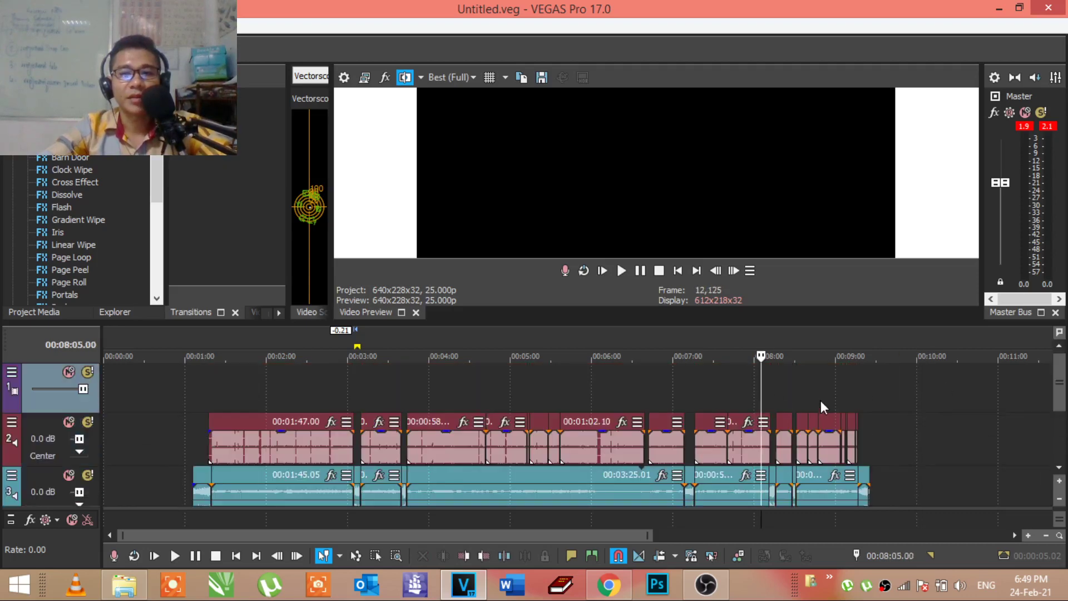
right_click(820, 400)
left_click(862, 262)
Step: Insert a new empty audio track above the two existing audio tracks
left_click(893, 396)
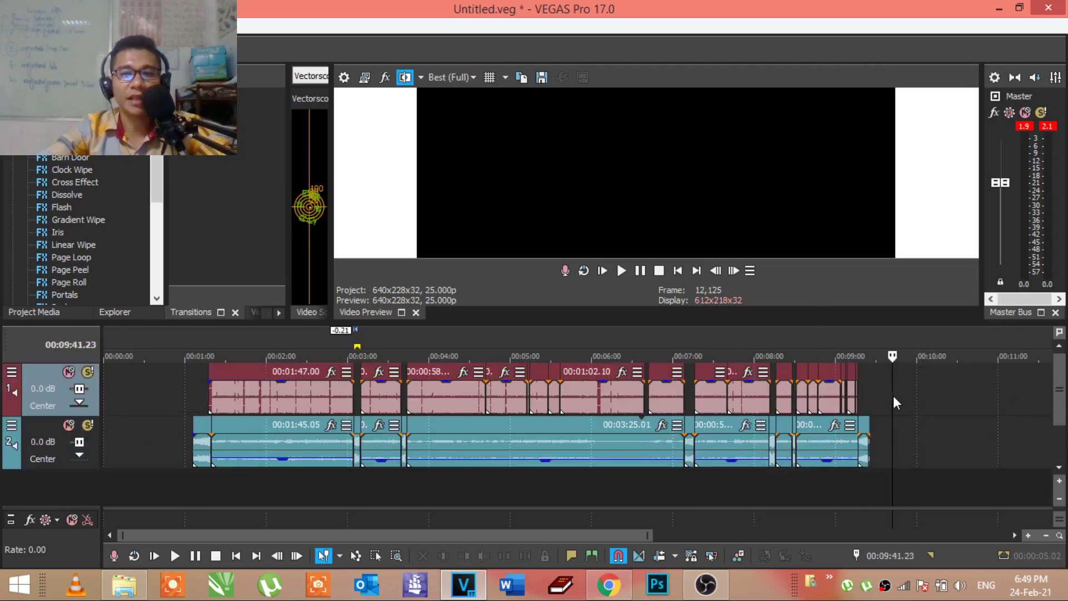
left_click(881, 396)
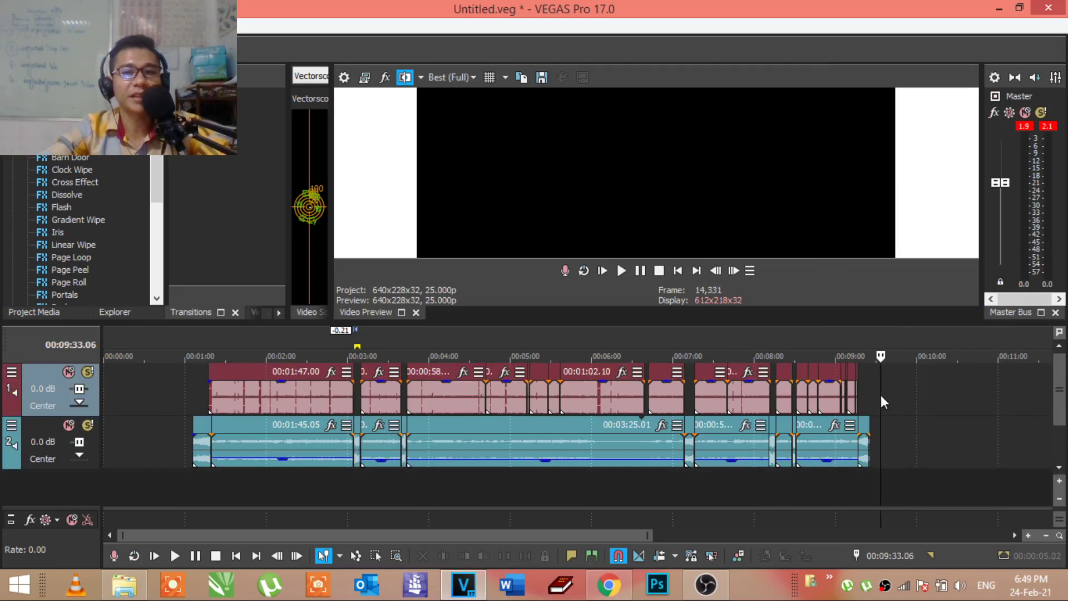
right_click(894, 392)
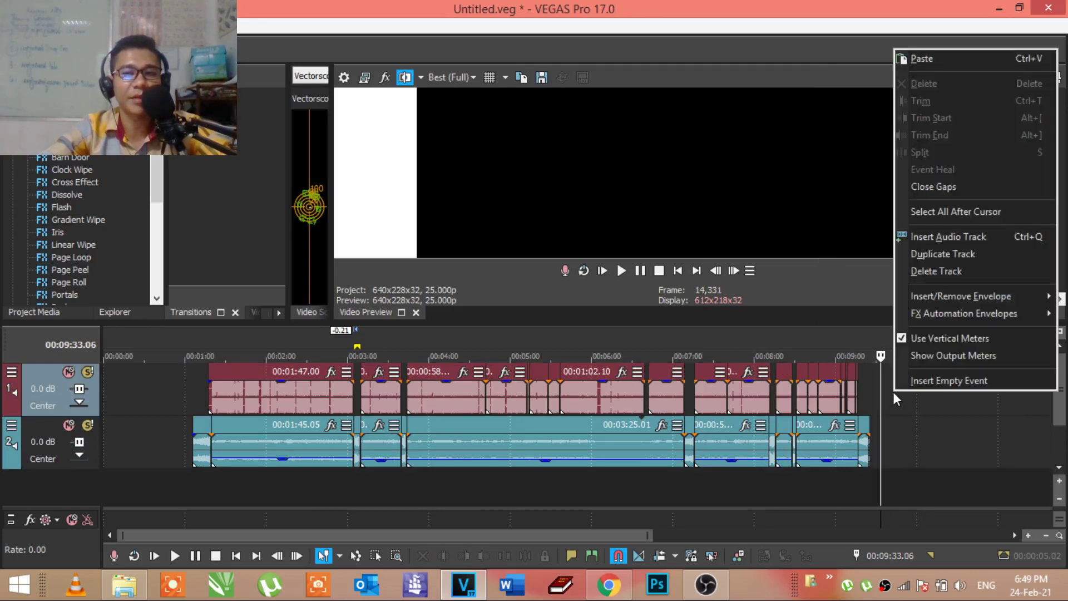
left_click(913, 237)
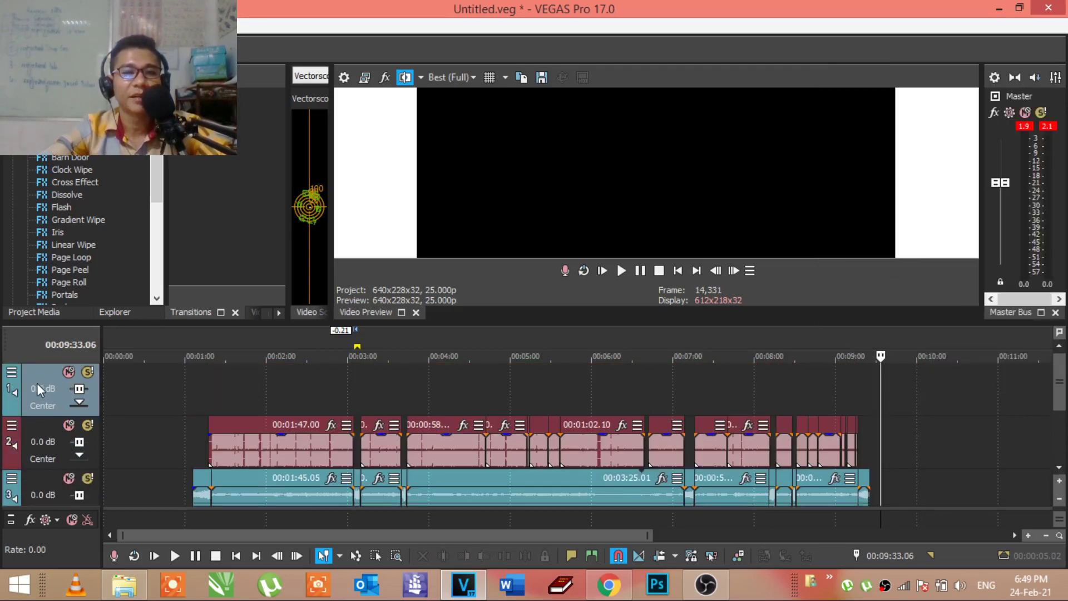
left_click(549, 378)
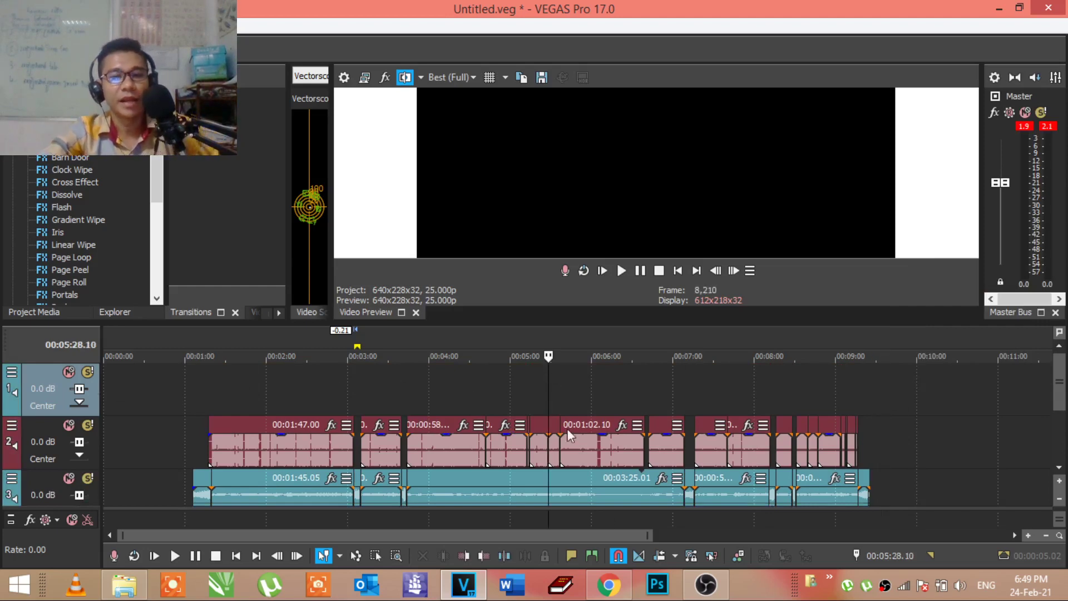
left_click(609, 584)
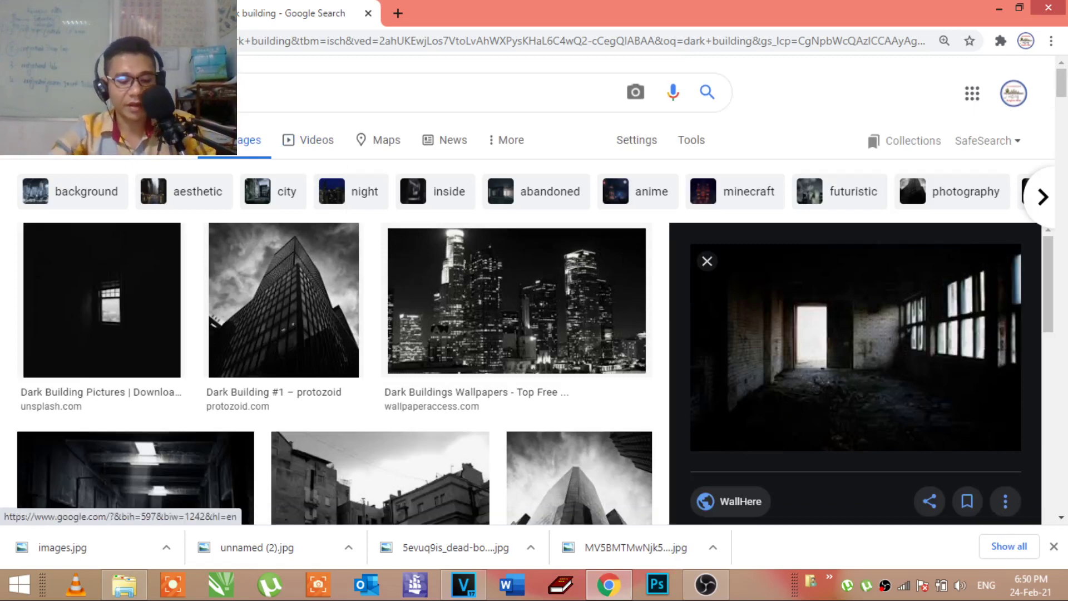
Step: Search Google Images for 'death body under bed'
type("dea")
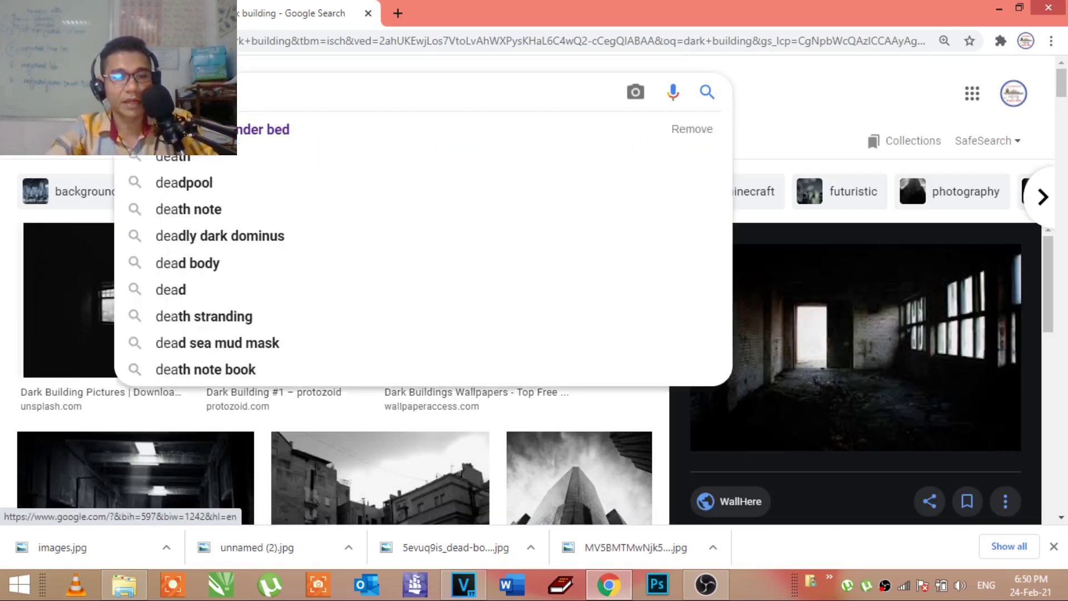
type("th body")
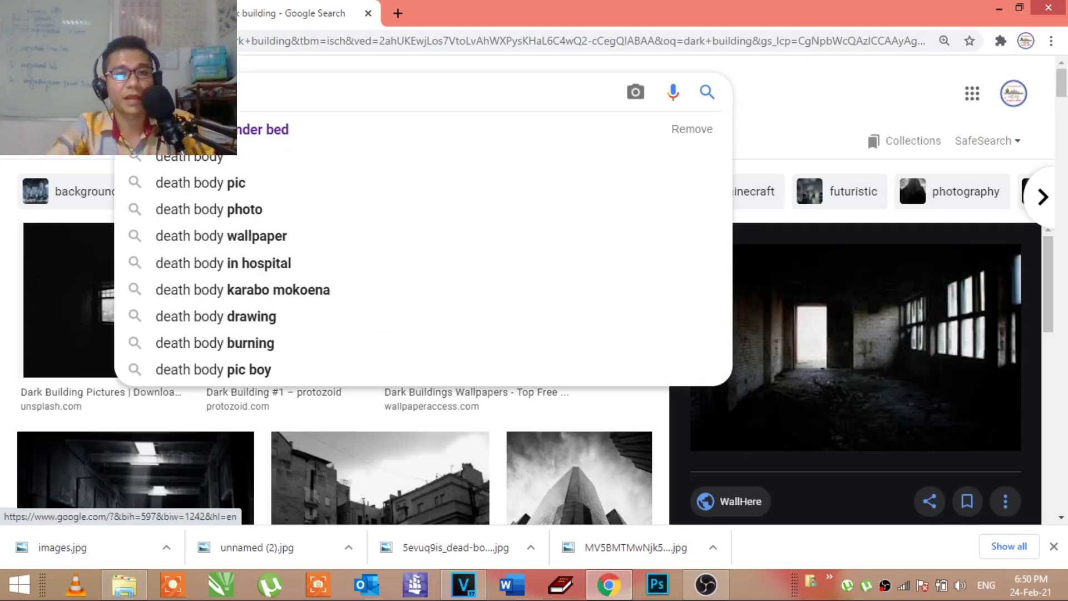
key("ctrl+a")
type("und")
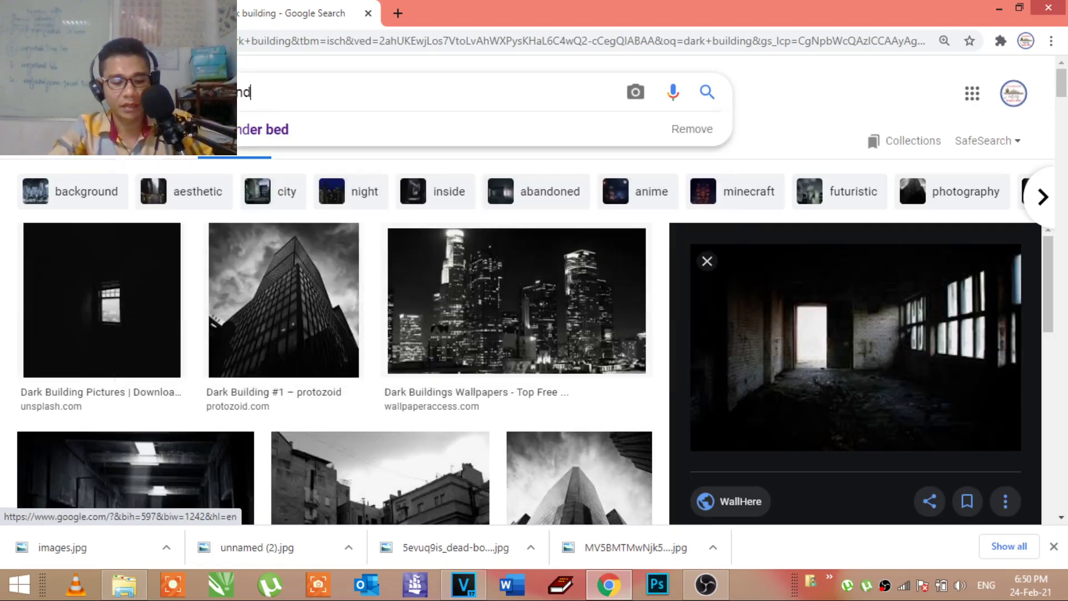
key("Return")
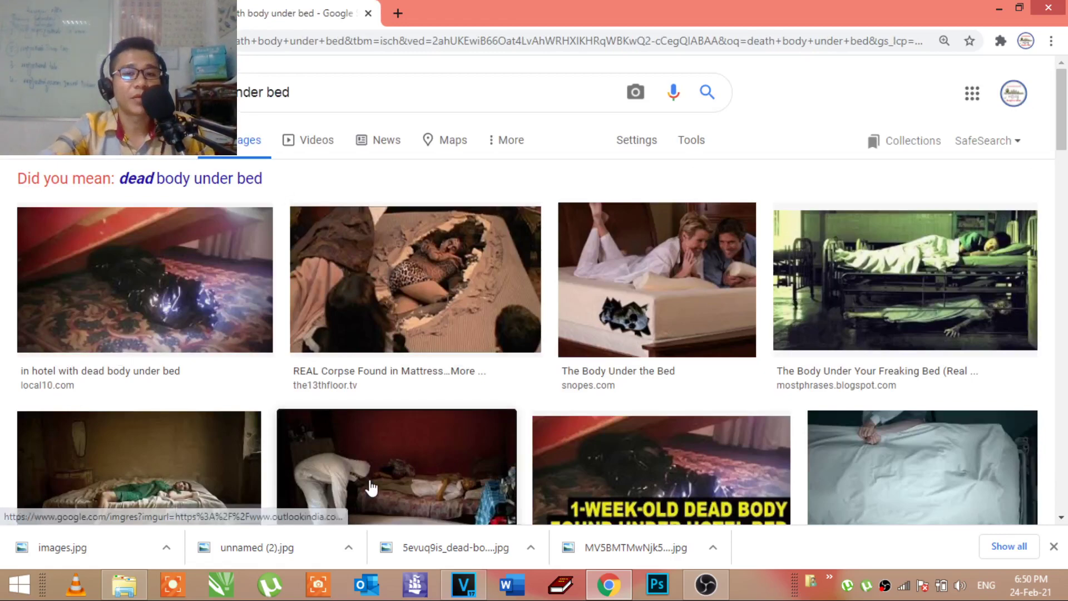
Step: Preview the man-in-white-suit result and browse its related images
left_click(336, 456)
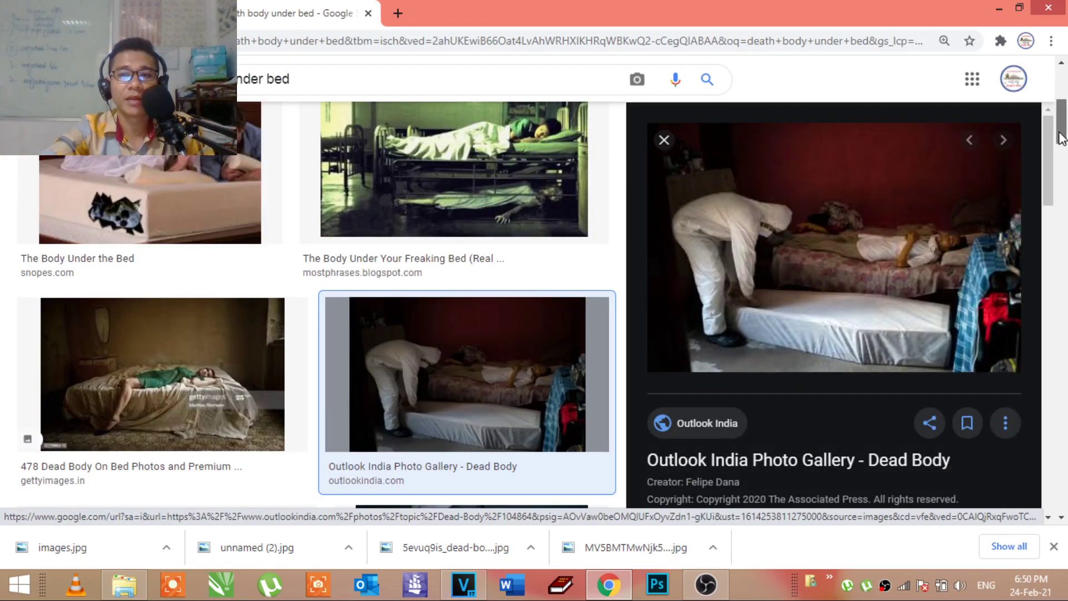
scroll(1060, 138, "down", 5)
scroll(1032, 208, "down", 5)
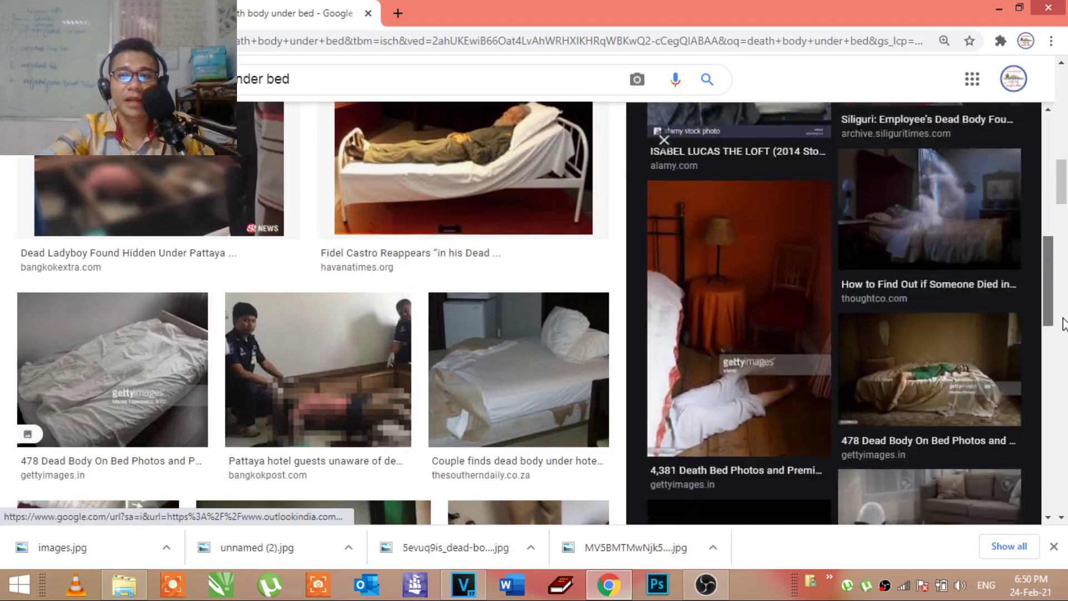
scroll(1035, 334, "down", 5)
scroll(1035, 334, "down", 3)
left_click(829, 311)
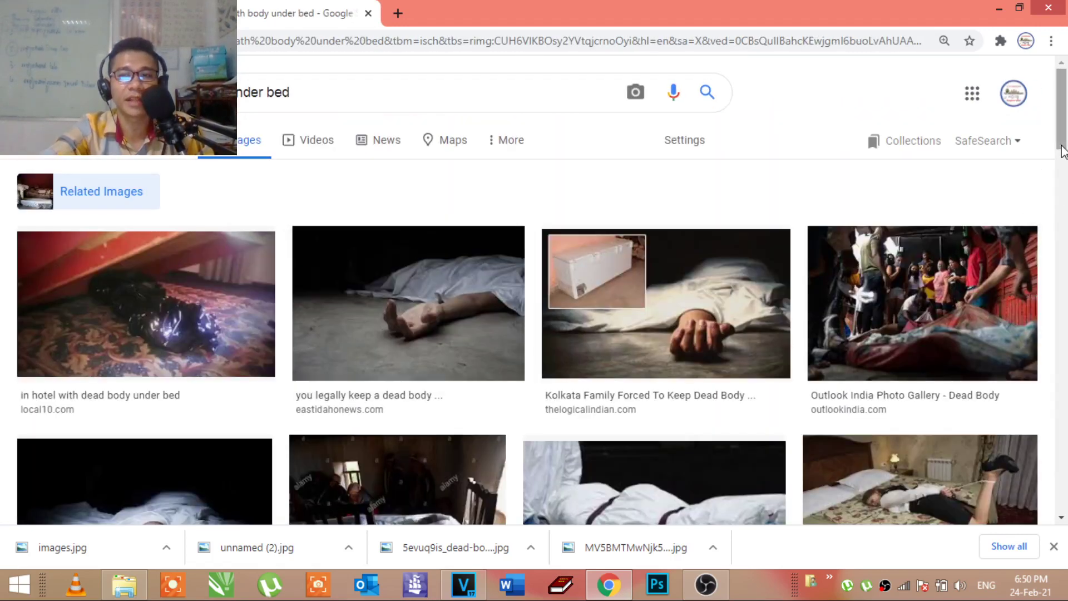
scroll(1064, 167, "down", 3)
left_click_drag(1066, 177, 1066, 354)
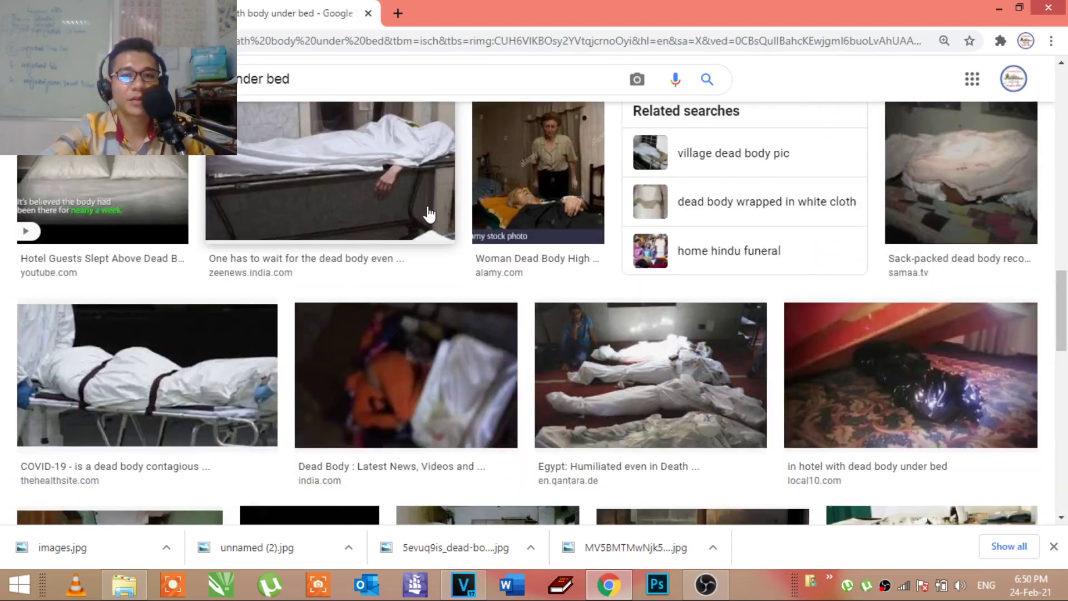
left_click_drag(1066, 341, 1067, 478)
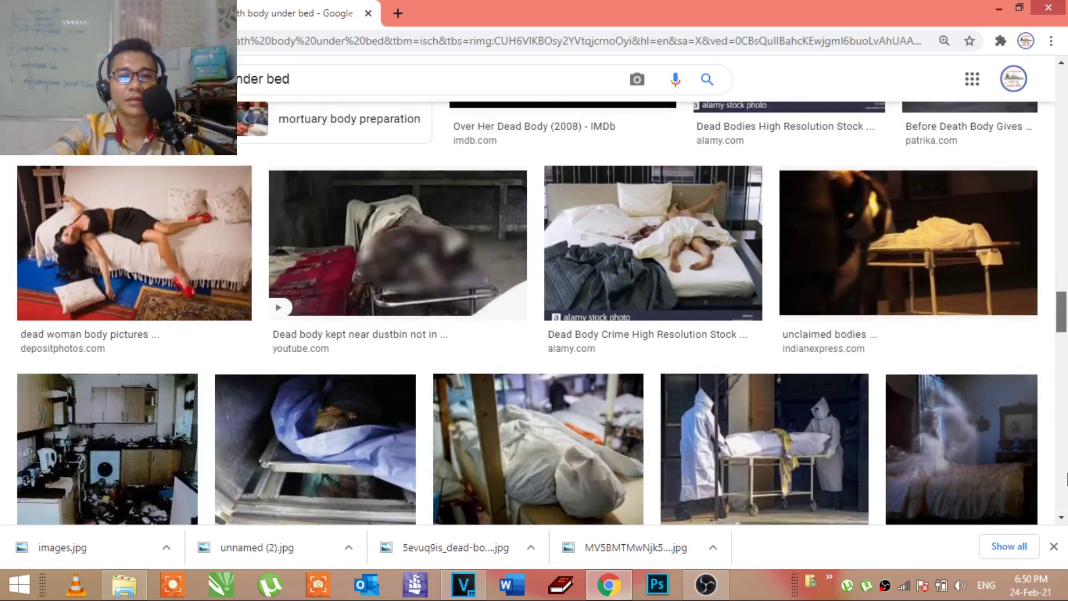
Step: Save the woman-on-sofa image to the Desktop
left_click(210, 263)
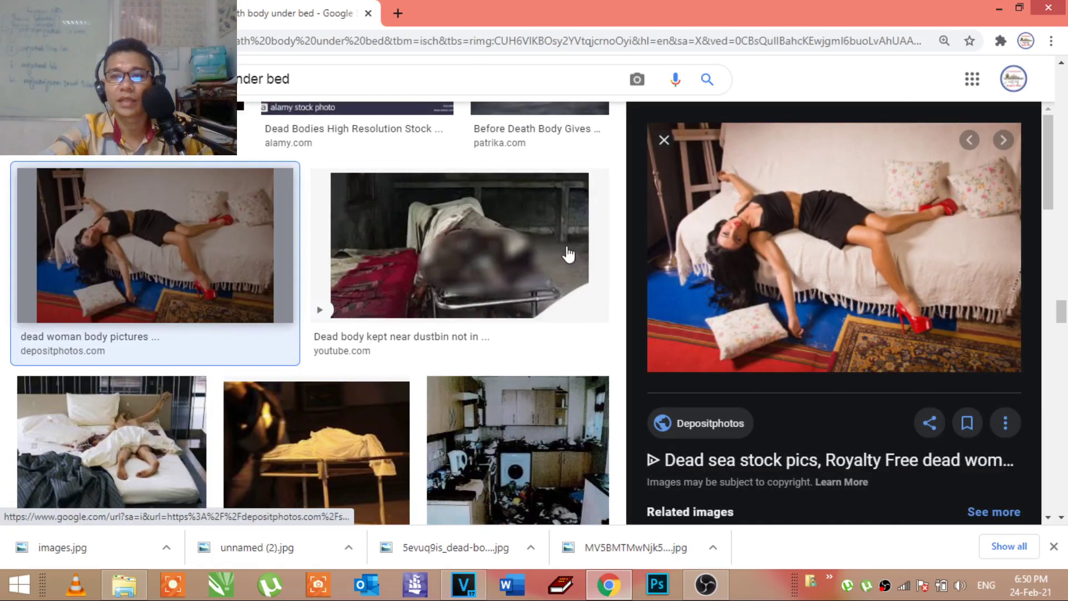
right_click(1017, 232)
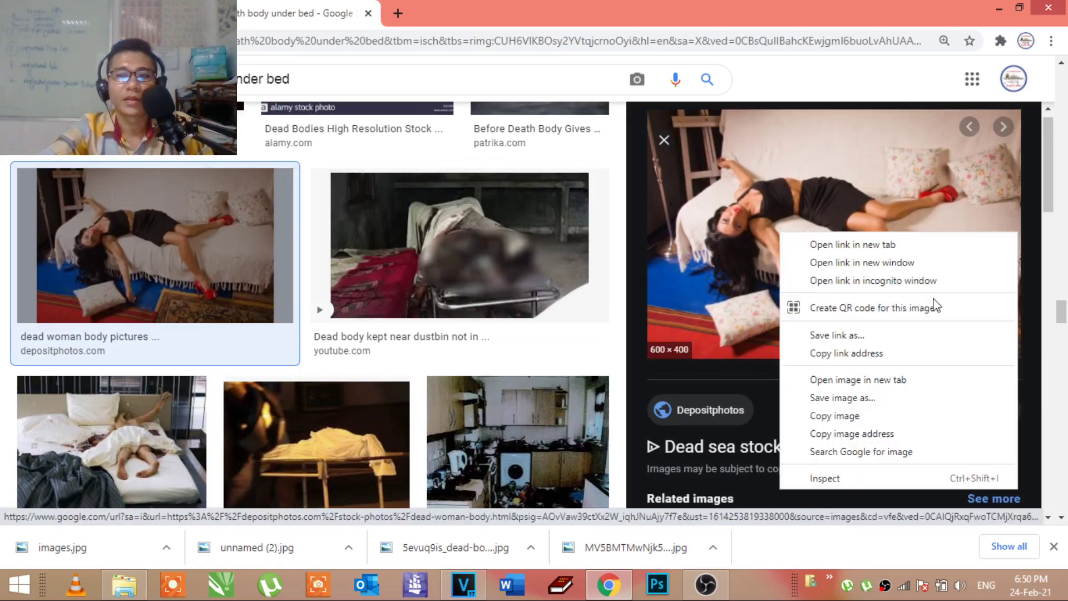
left_click(840, 398)
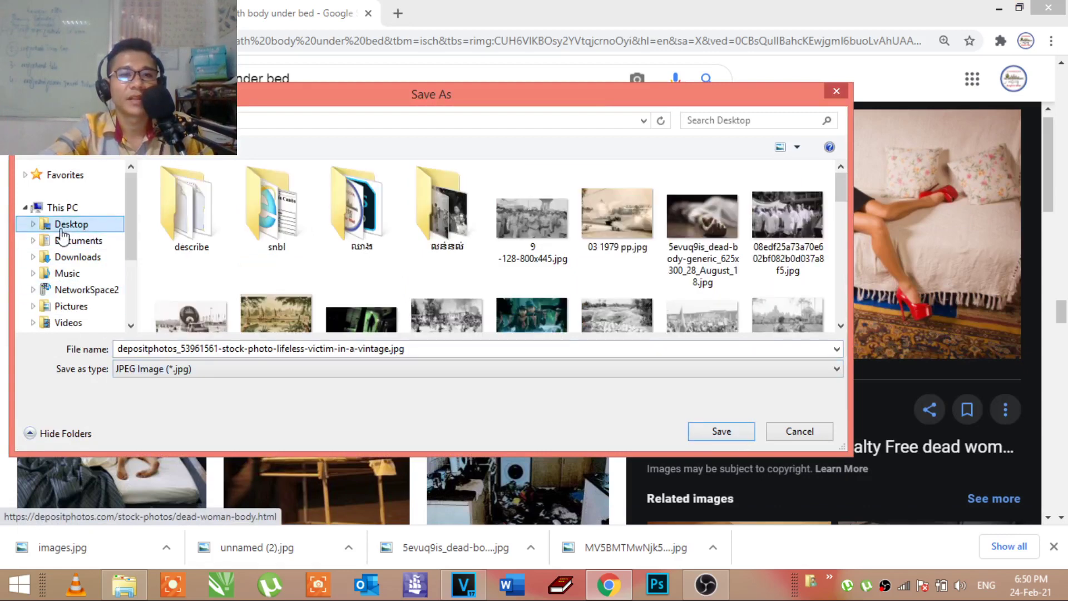
left_click(723, 434)
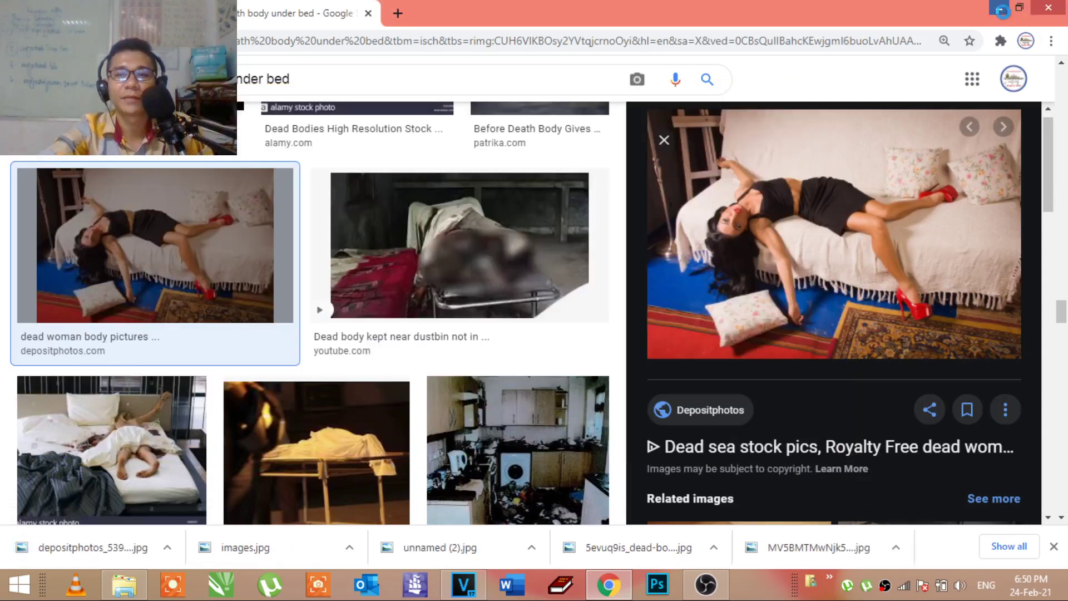
key("alt+Tab")
left_click(999, 8)
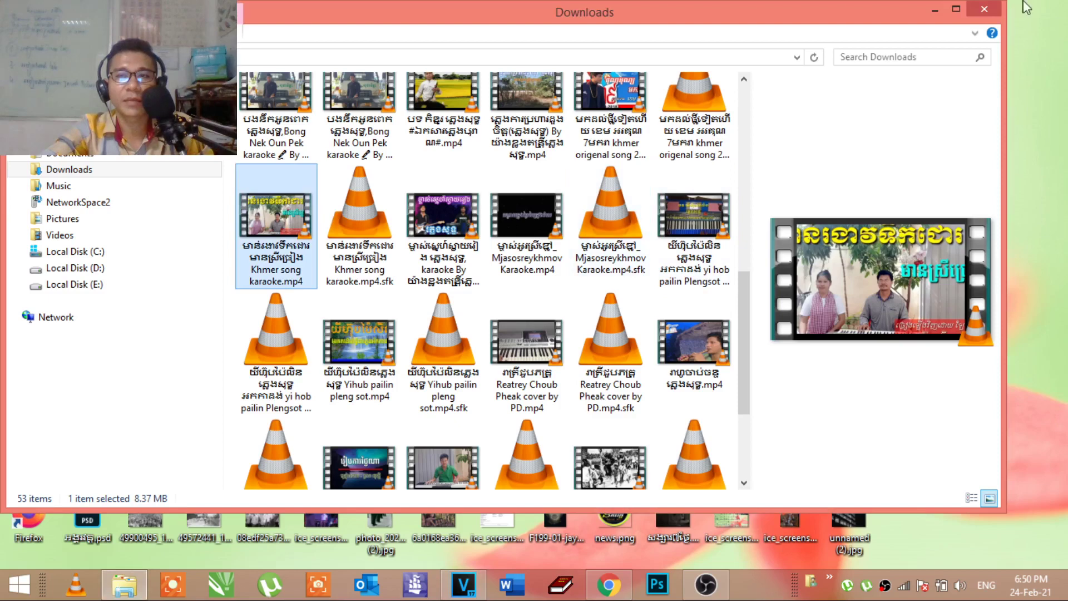
Step: Import 5evuq9is_dead-body-generic_625x300_28_August_18.jpg from the Desktop into the project near 9:14
left_click(989, 12)
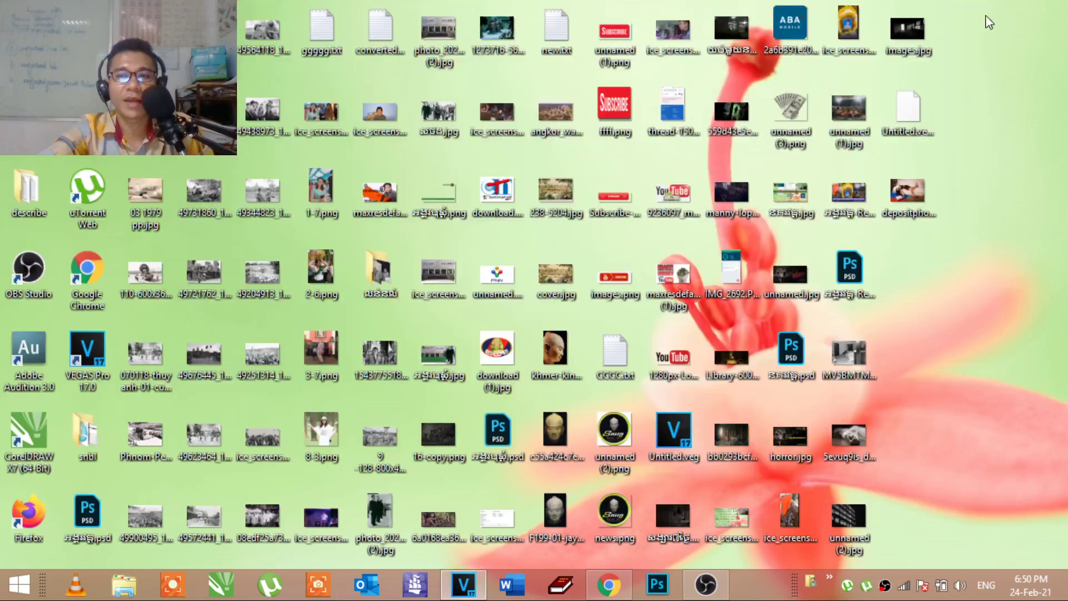
left_click(464, 585)
left_click(859, 395)
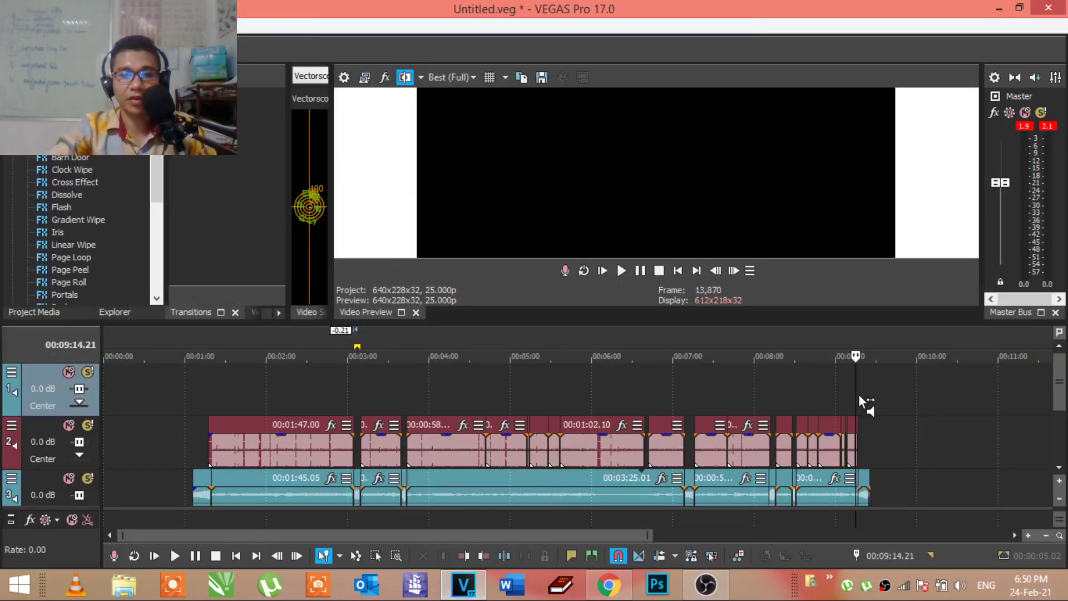
key("ctrl+o")
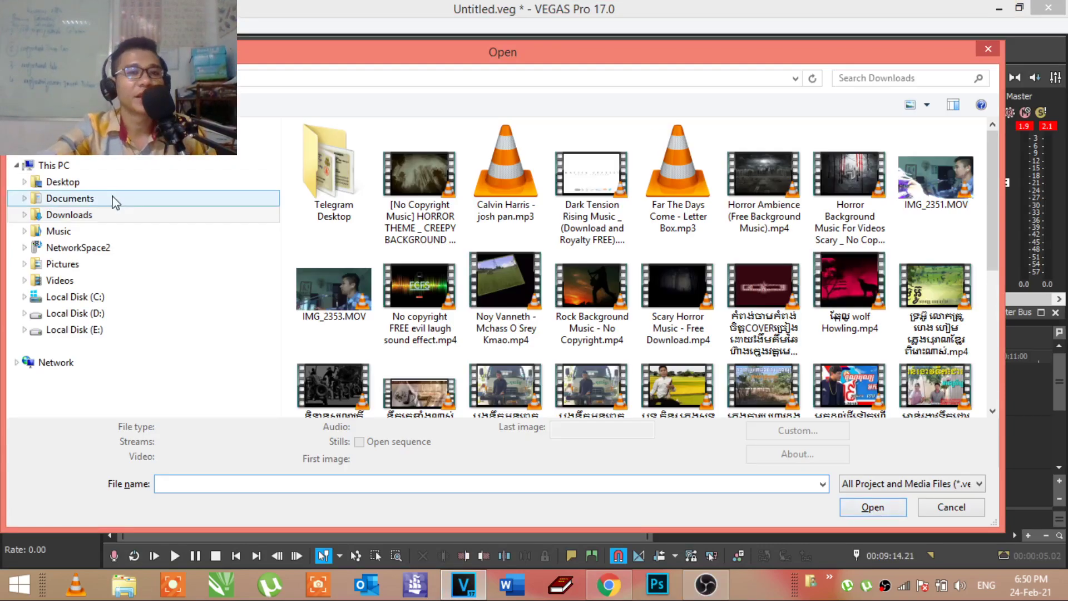
left_click(83, 182)
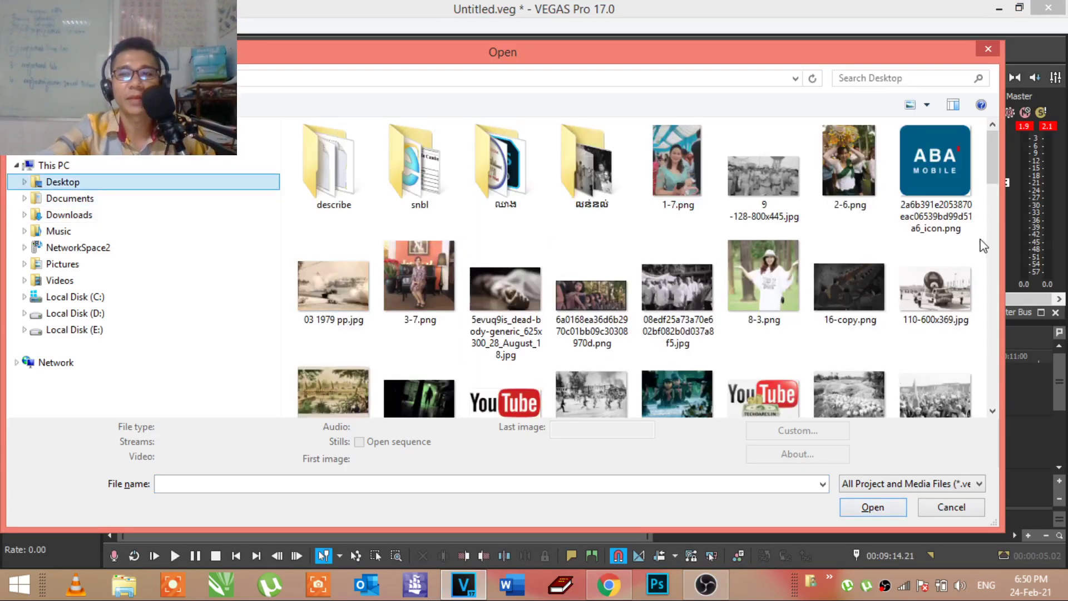
left_click(522, 304)
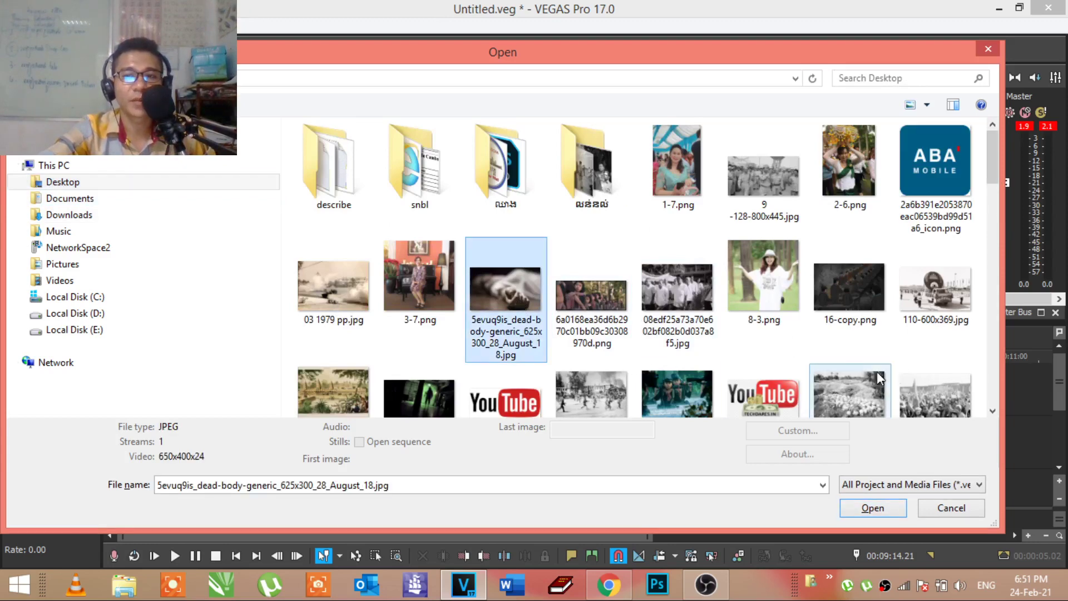
left_click(900, 510)
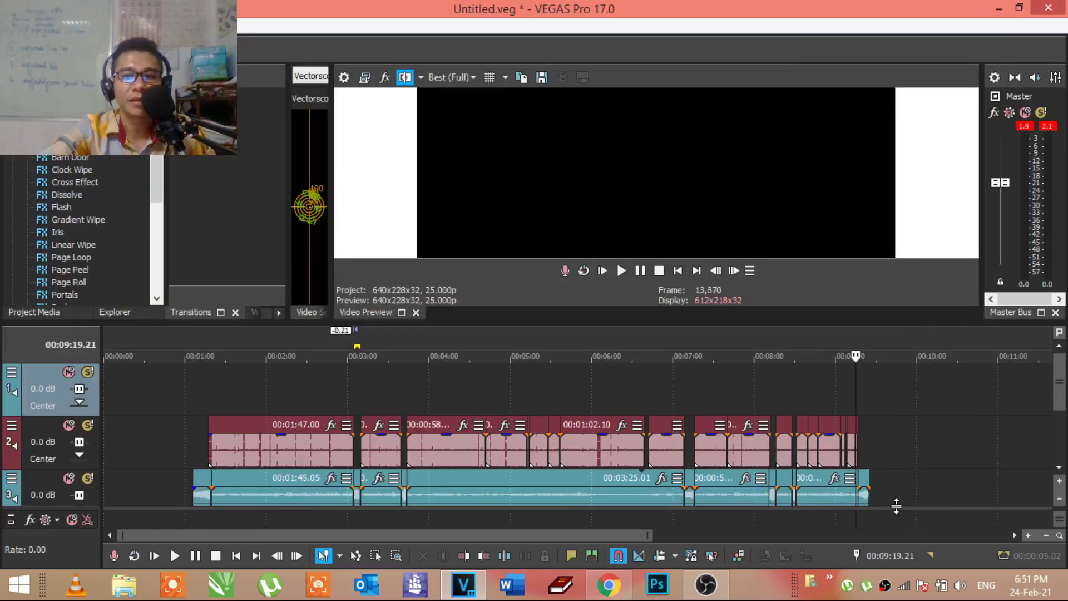
Step: Extend the hand photo's start, delete the empty track, and move the clip to about 5:00
left_click_drag(854, 389, 680, 389)
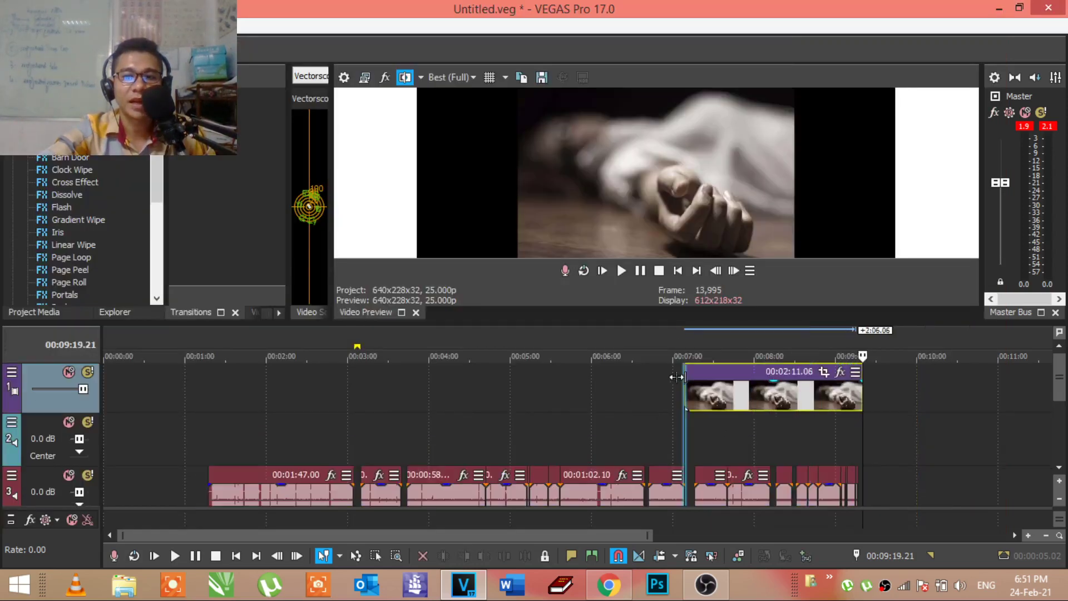
right_click(705, 440)
left_click(757, 323)
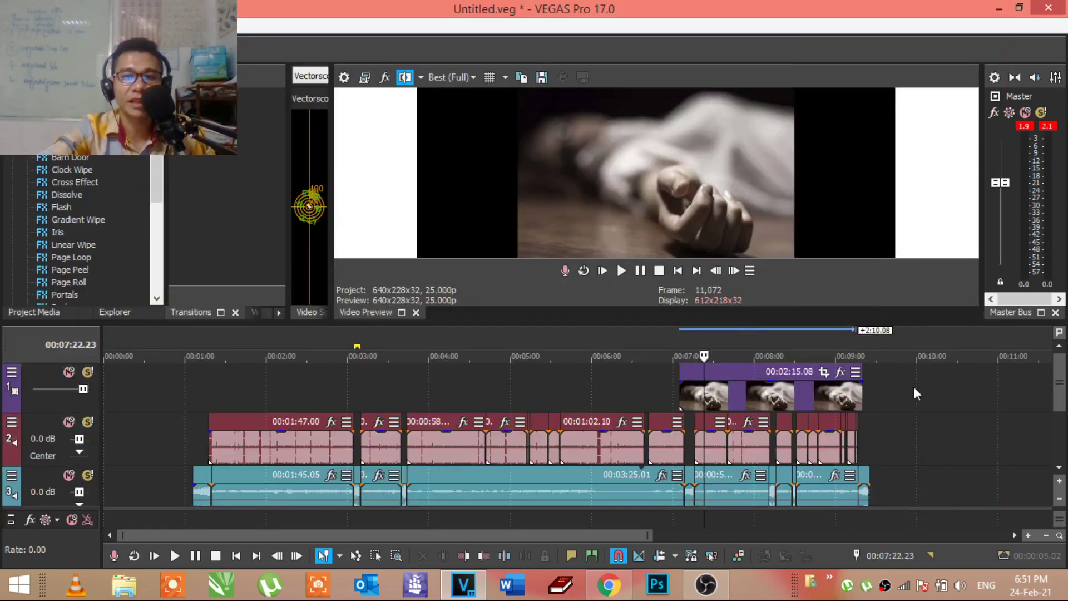
left_click_drag(788, 386, 656, 396)
left_click(744, 395)
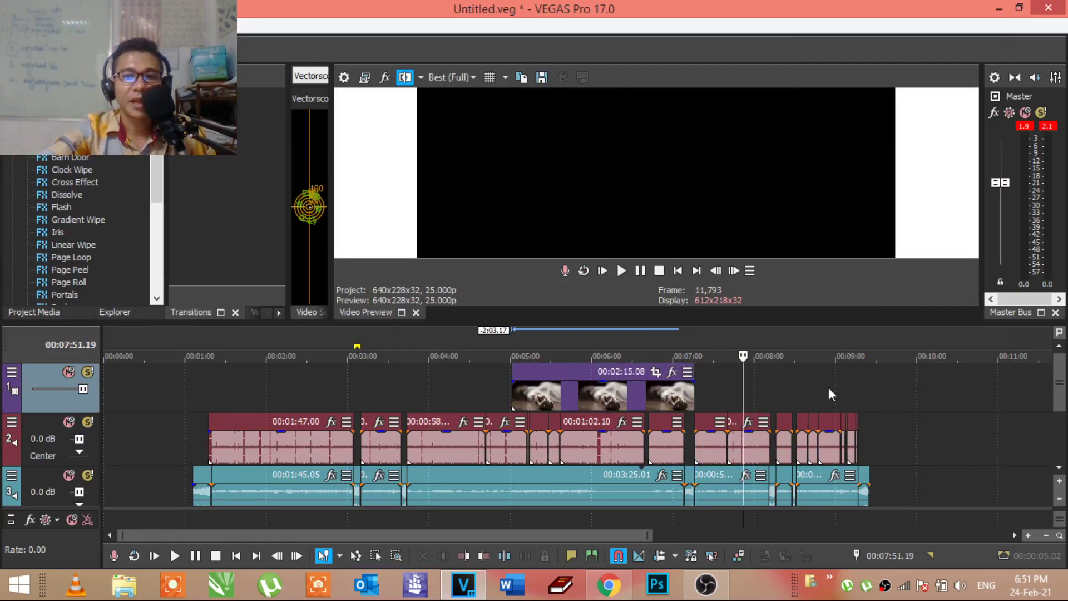
Step: Drag the sofa photo from the Desktop onto the top track
left_click(1003, 8)
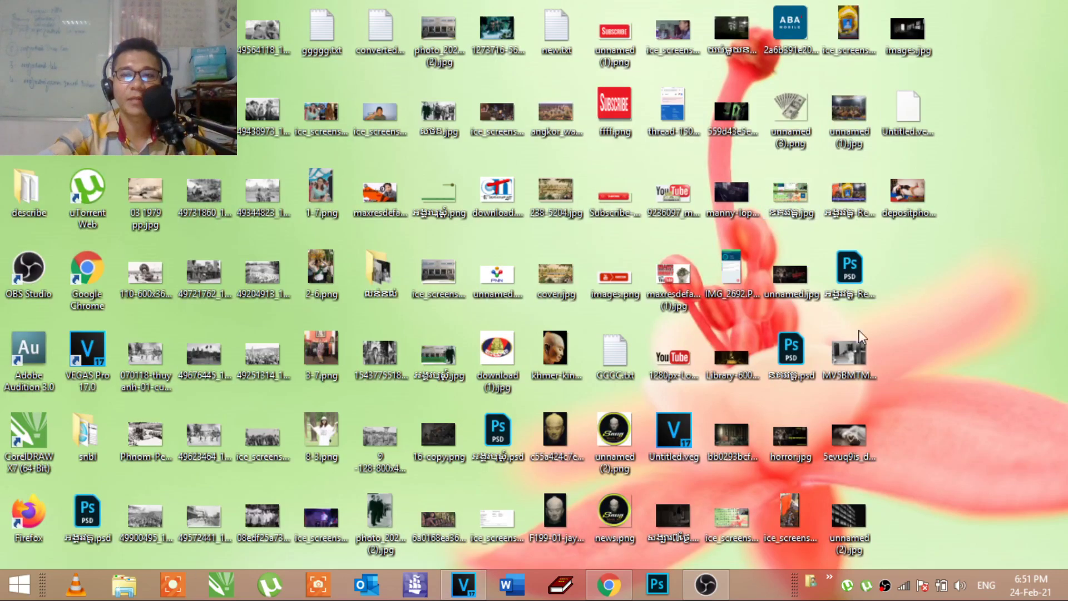
left_click_drag(903, 208, 709, 424)
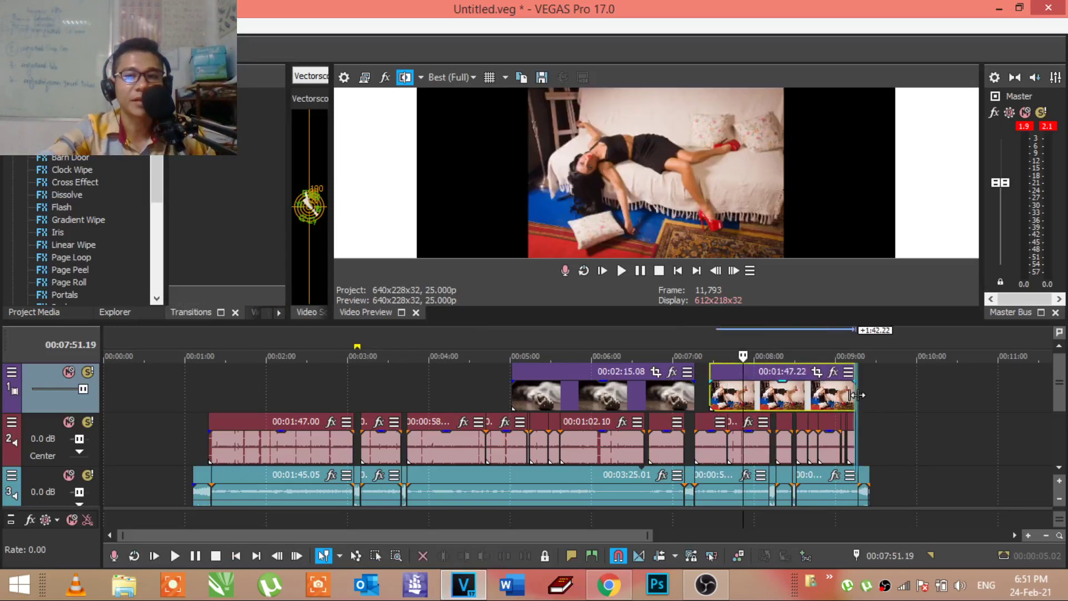
left_click_drag(710, 424, 716, 393)
left_click(608, 408)
left_click(366, 388)
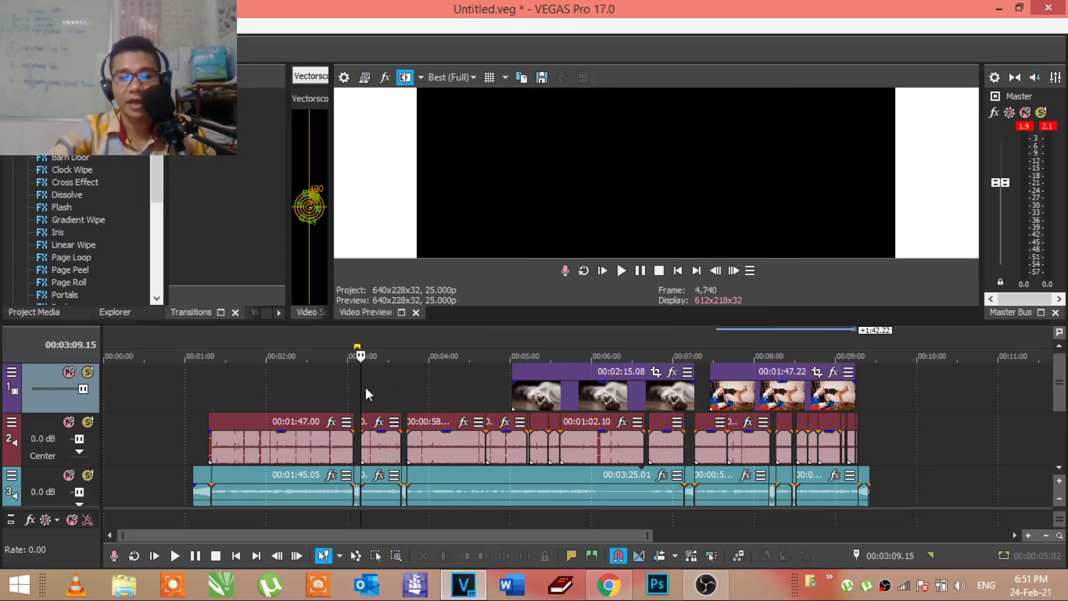
key("ctrl+o")
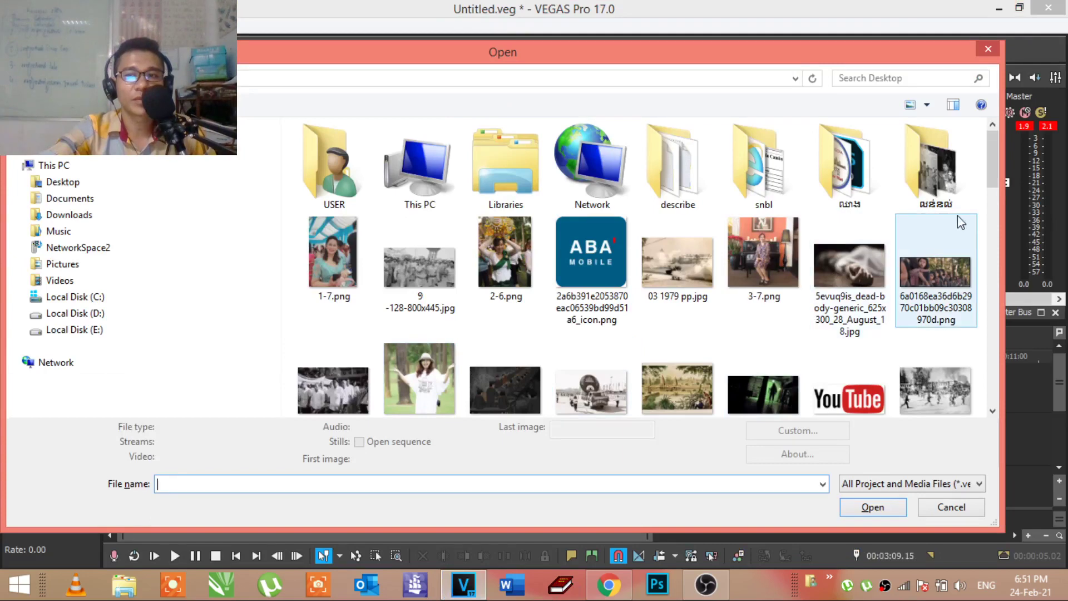
Step: Select images.jpg and the black-and-white MV5BMT room photo in the Open dialog
left_click_drag(988, 172, 1001, 319)
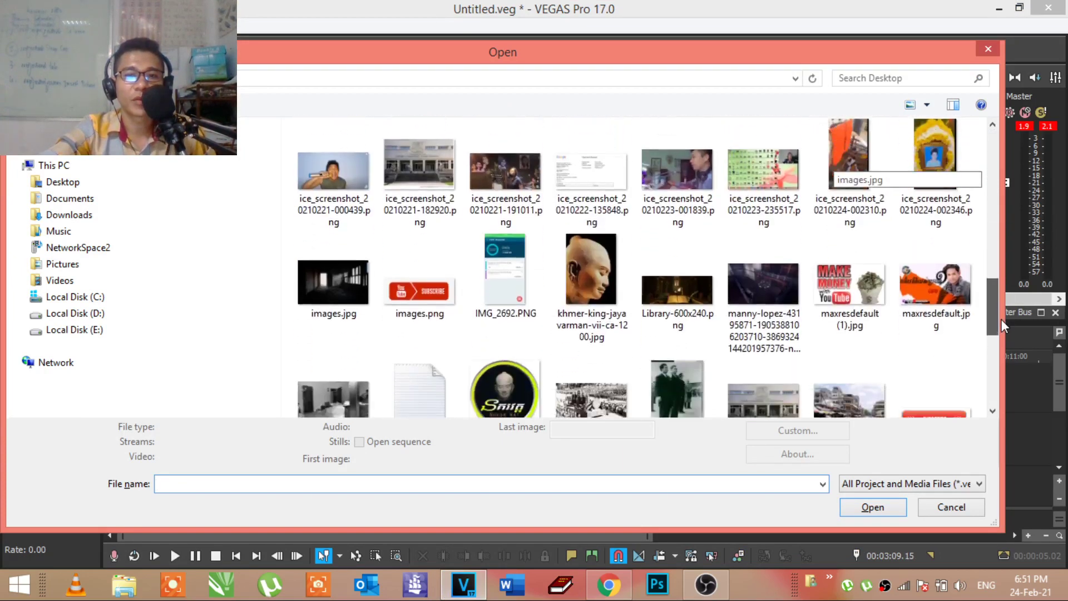
left_click(347, 308)
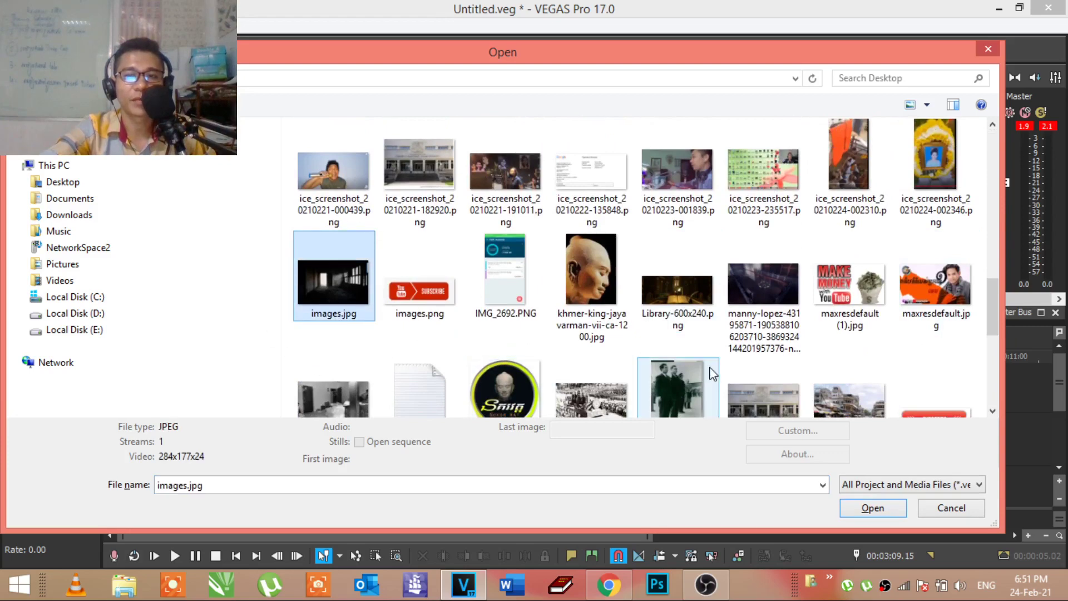
left_click_drag(994, 330, 994, 337)
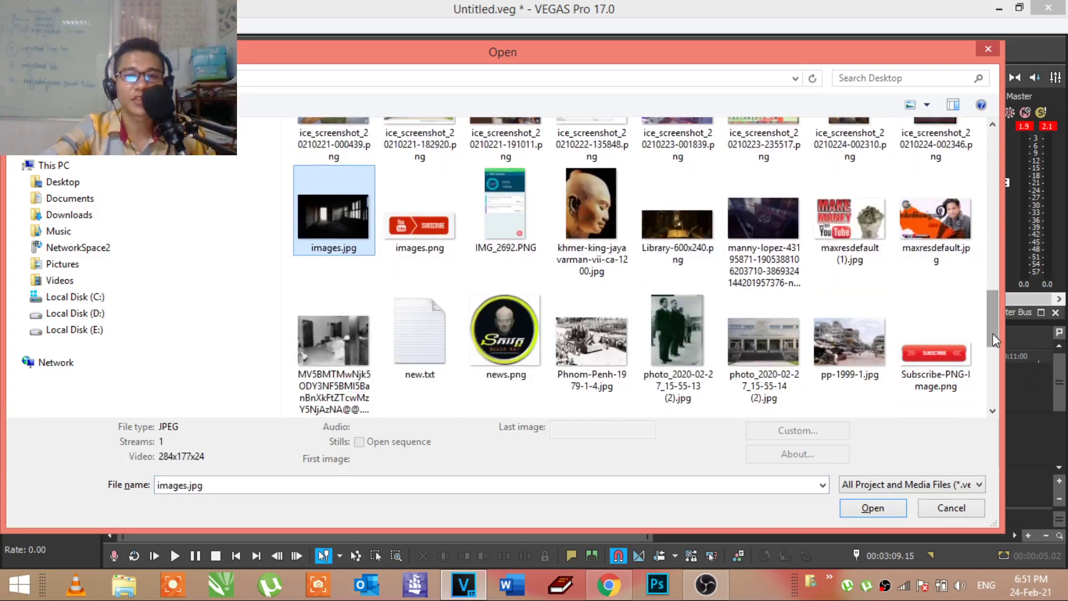
left_click(333, 340, "ctrl")
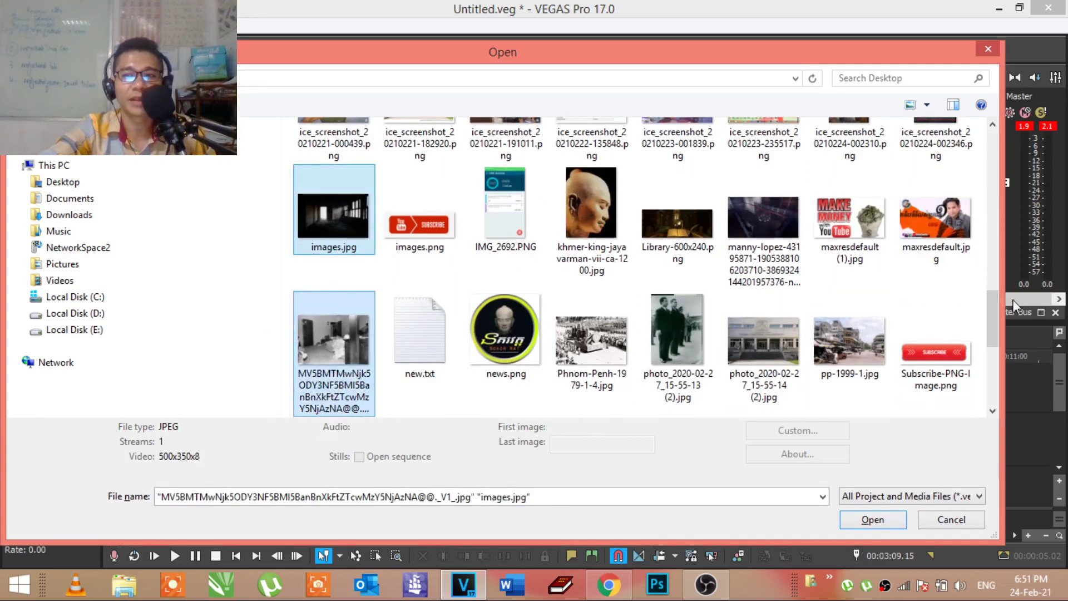
left_click_drag(997, 315, 753, 361)
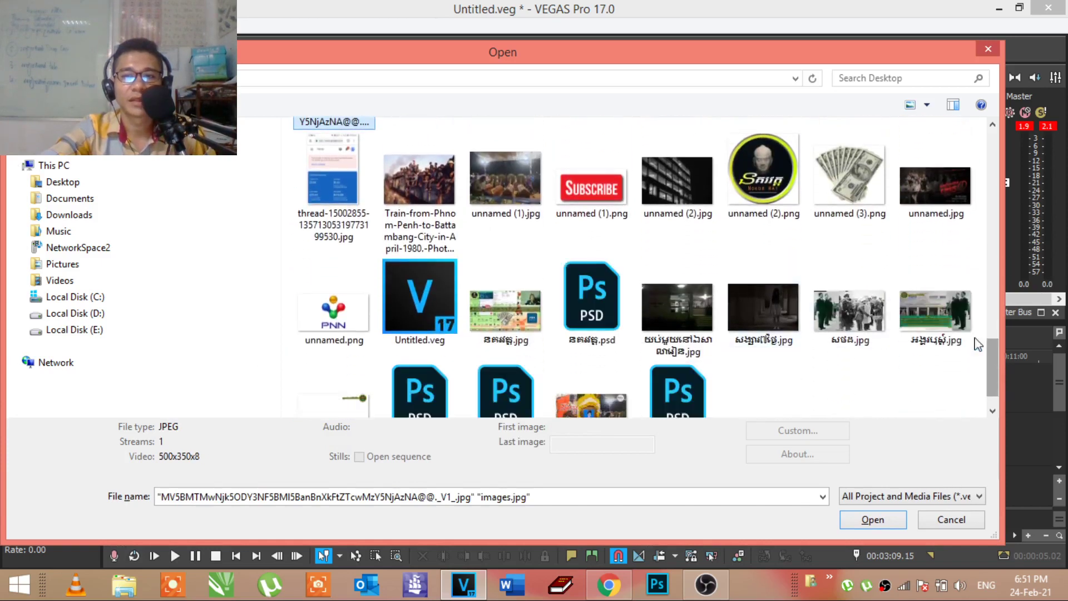
Step: Add the 5evuq9is dead-body photo to the selection and import all three images
scroll(991, 386, "down", 2)
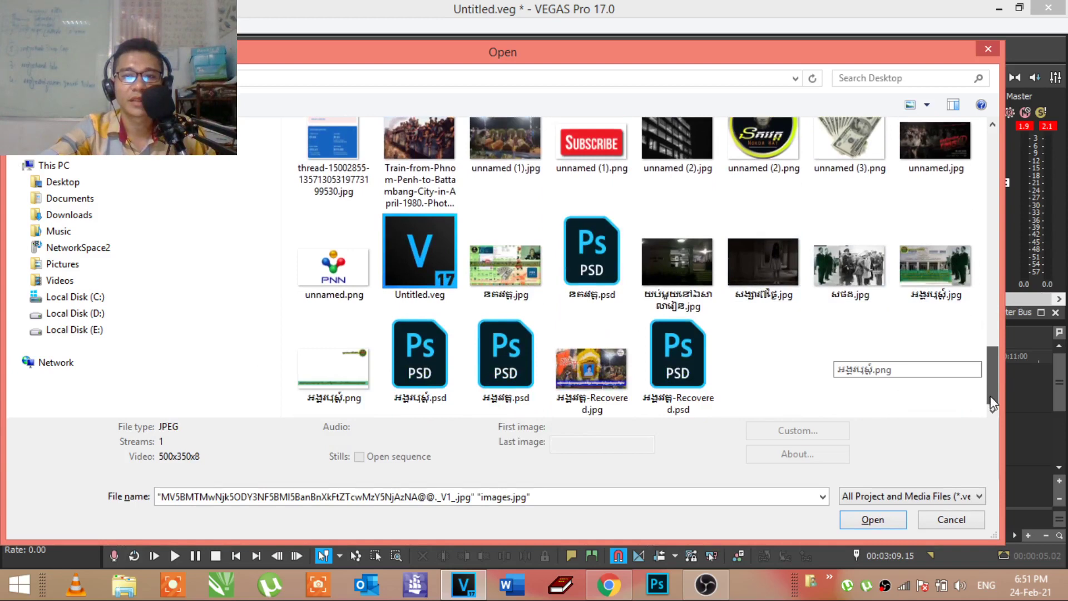
scroll(991, 381, "up", 4)
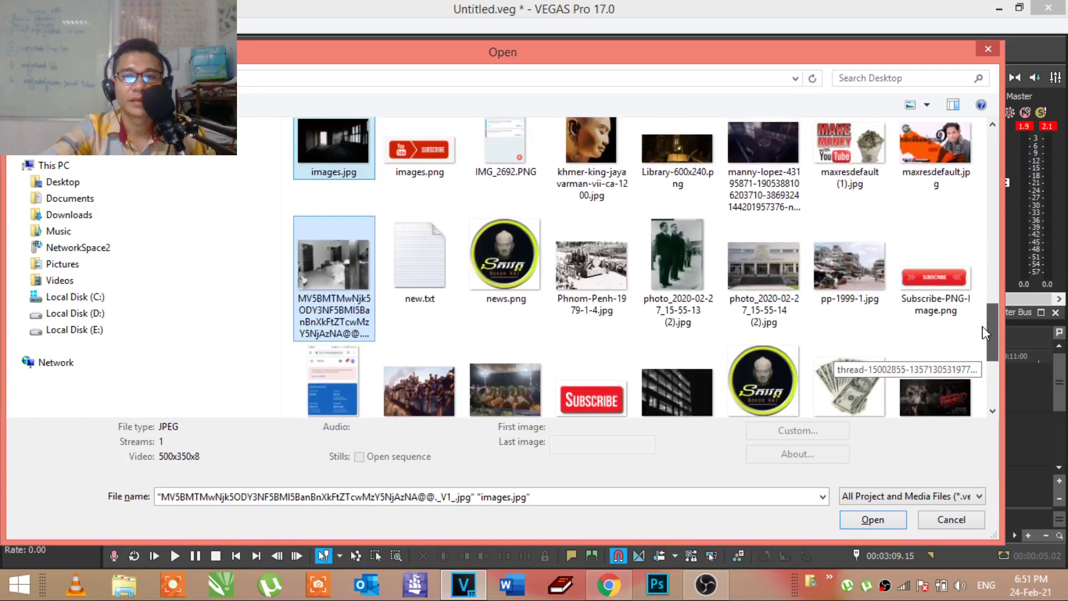
scroll(983, 329, "up", 2)
scroll(982, 301, "up", 2)
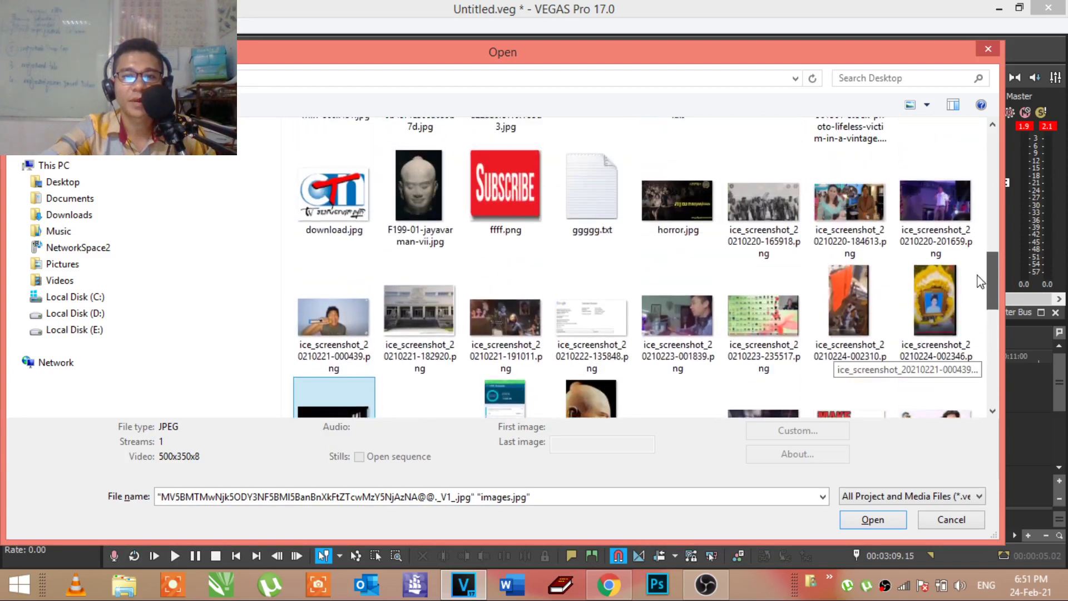
scroll(981, 282, "up", 2)
scroll(981, 253, "up", 1)
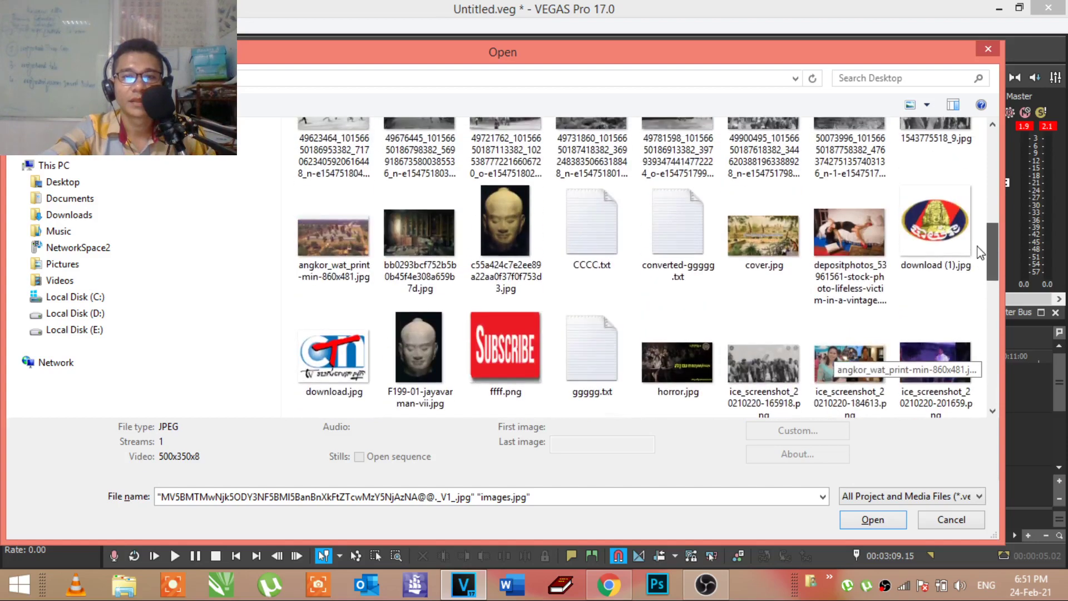
scroll(980, 242, "up", 2)
scroll(976, 211, "up", 2)
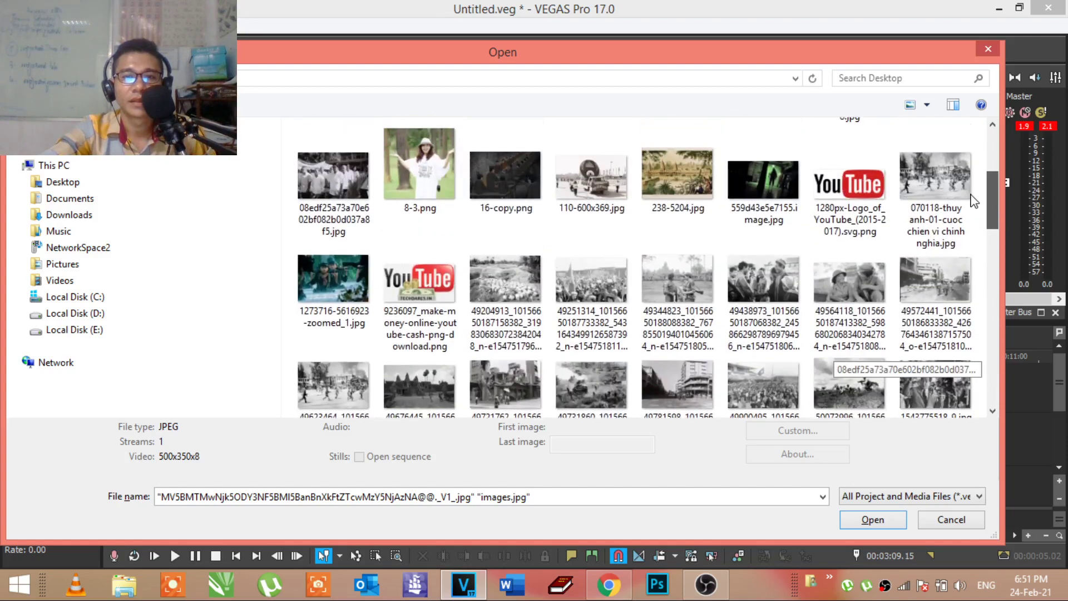
scroll(973, 194, "up", 2)
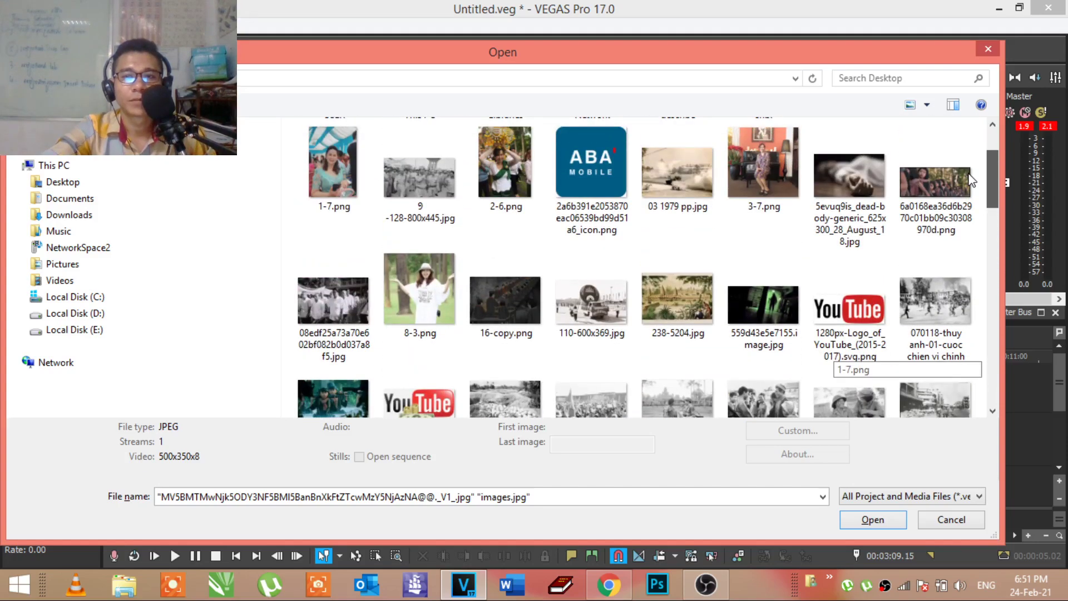
left_click(849, 178, "ctrl")
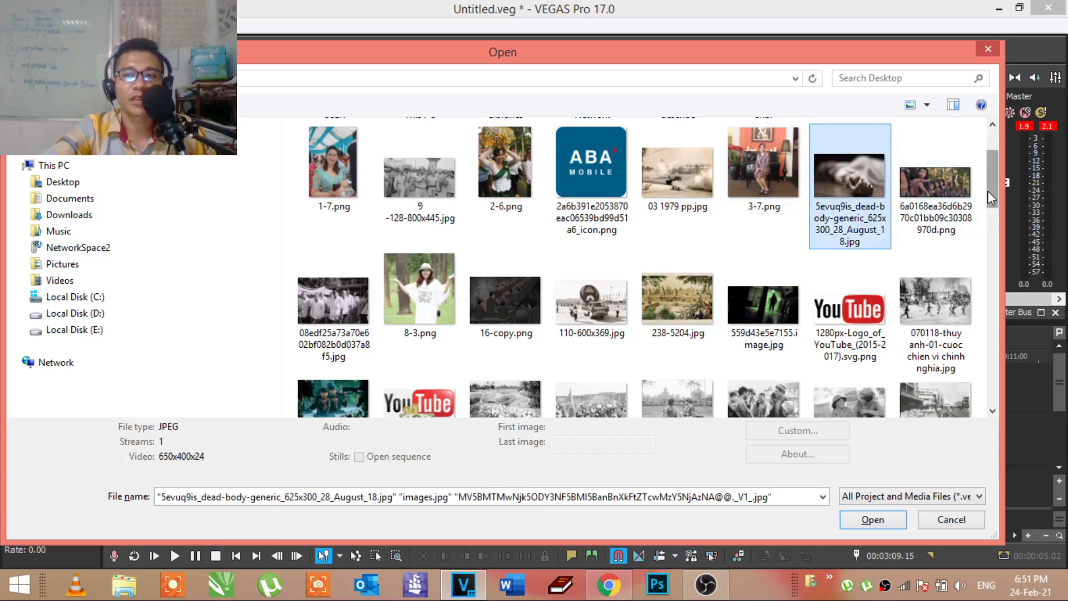
mouse_move(987, 191)
left_mouse_down()
mouse_move(990, 174)
mouse_move(992, 387)
left_mouse_up()
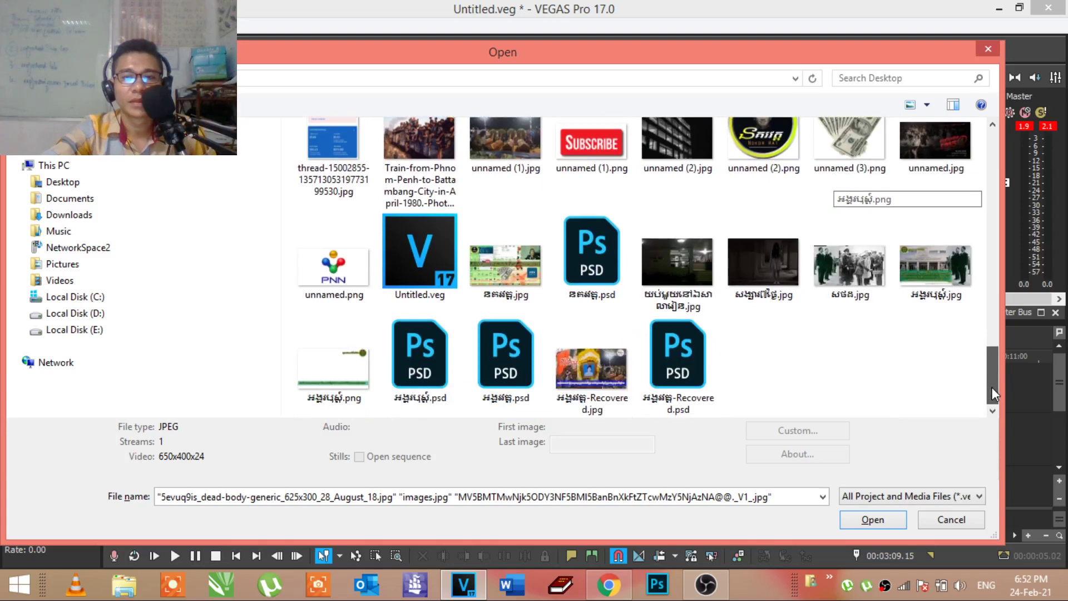
left_click_drag(991, 386, 913, 488)
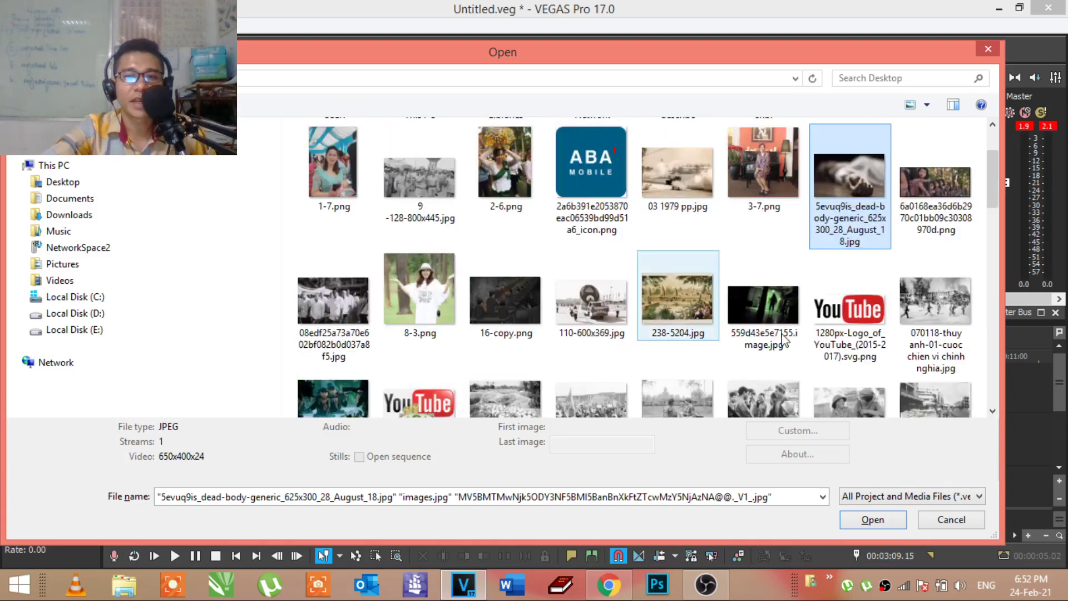
left_click_drag(992, 192, 1004, 381)
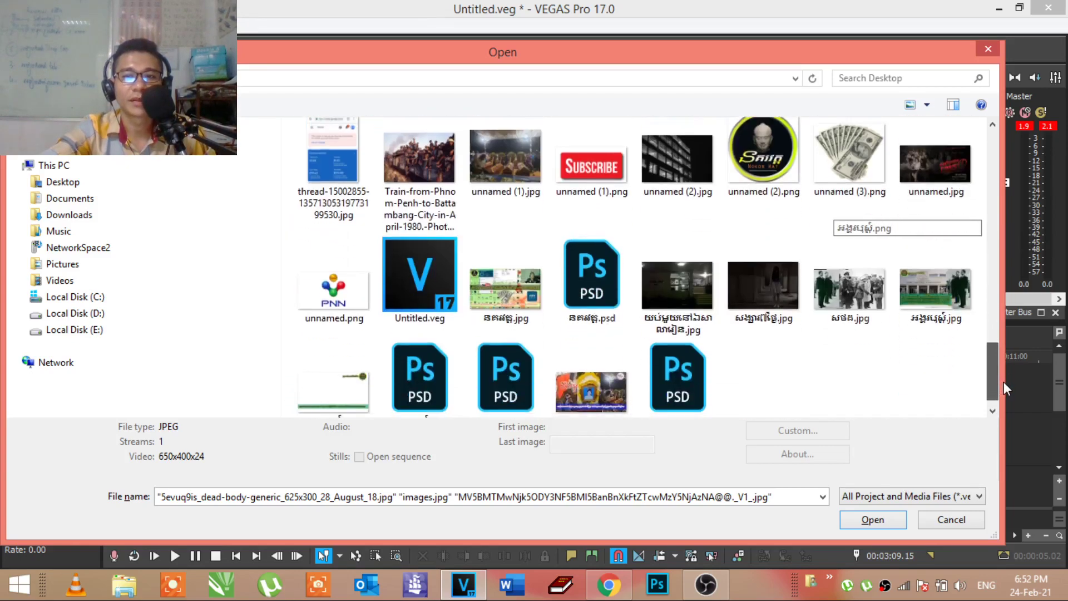
left_click(872, 520)
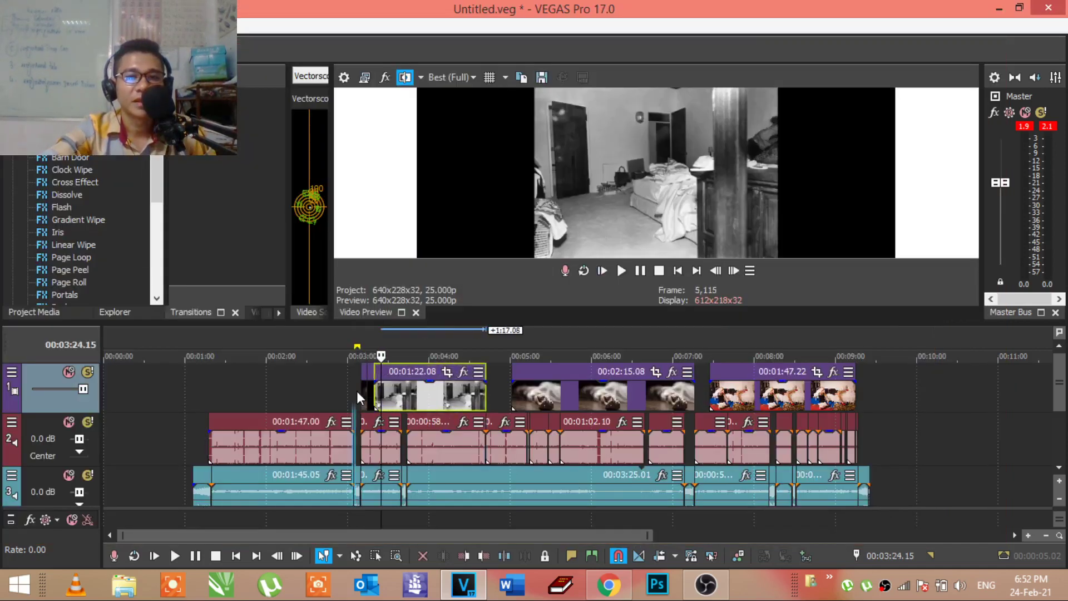
Step: Move the hidden hand photo to around 1:00 and shift the black-and-white room clip later
left_click_drag(362, 392, 233, 400)
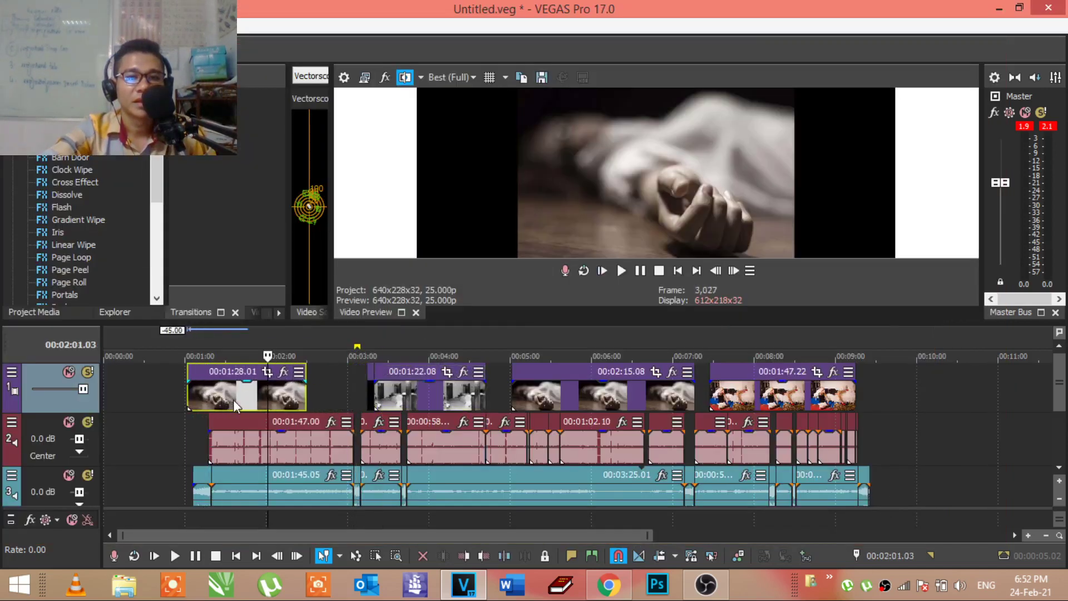
mouse_move(384, 396)
left_mouse_down()
mouse_move(399, 396)
mouse_move(325, 392)
left_mouse_up()
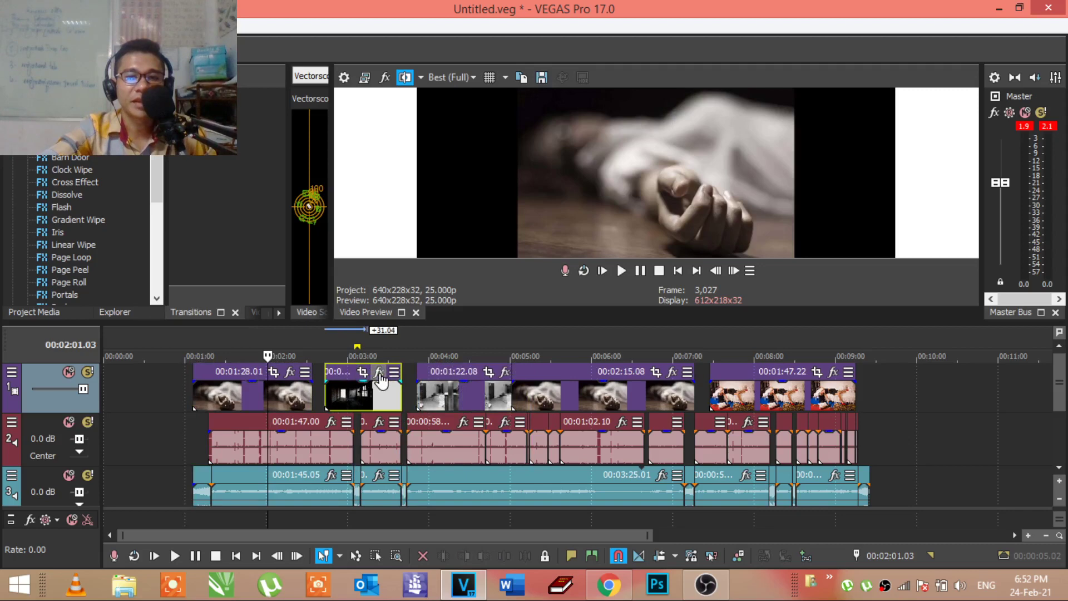
Step: Open the corridor image's Pan/Crop window and position it clear of the preview
left_click(505, 372)
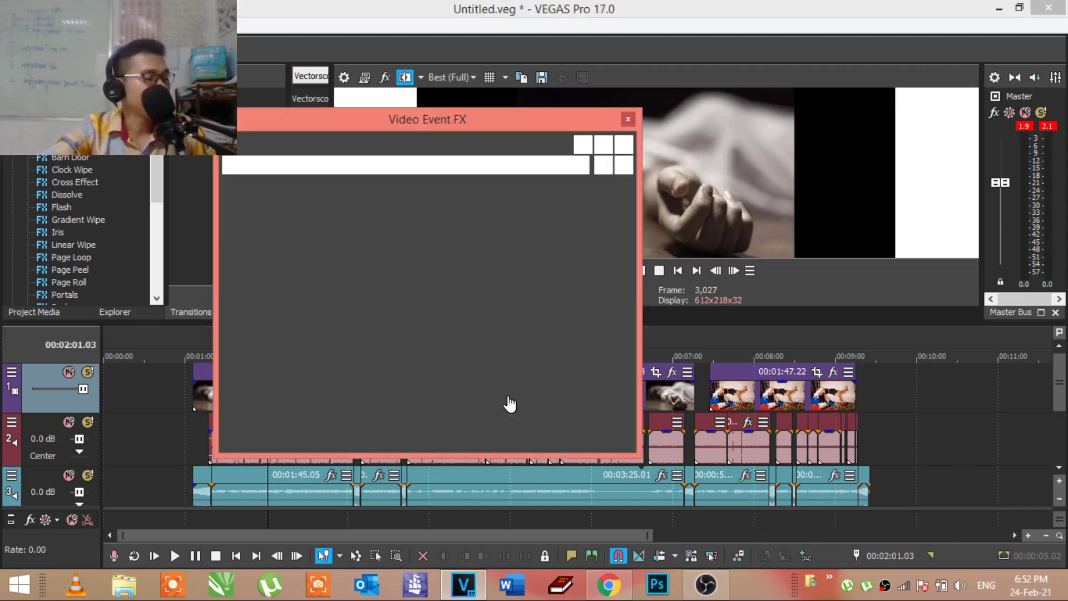
left_click(865, 132)
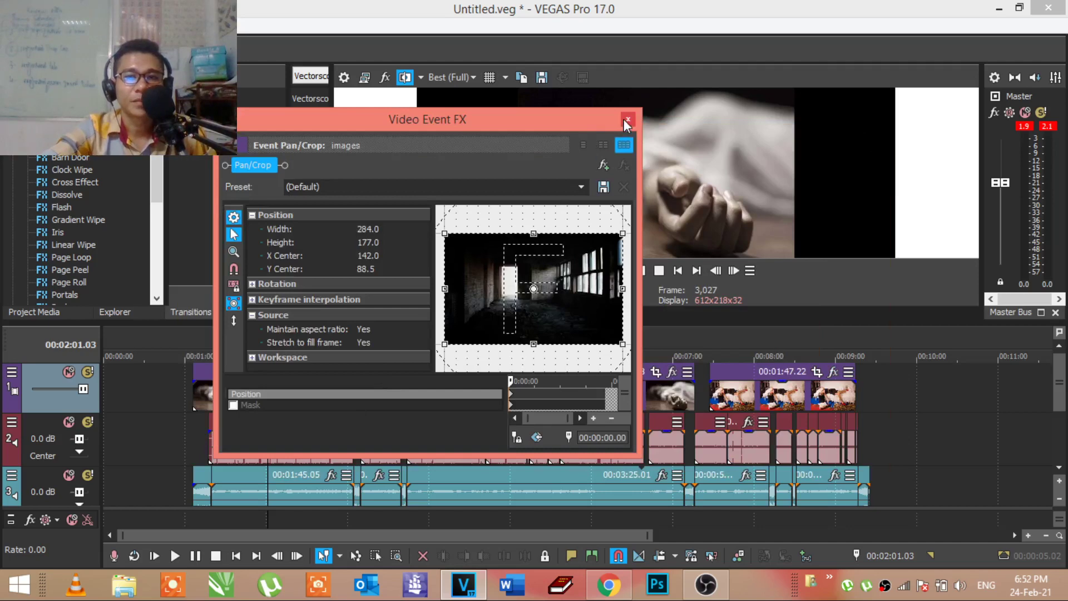
left_click(627, 121)
left_click(363, 372)
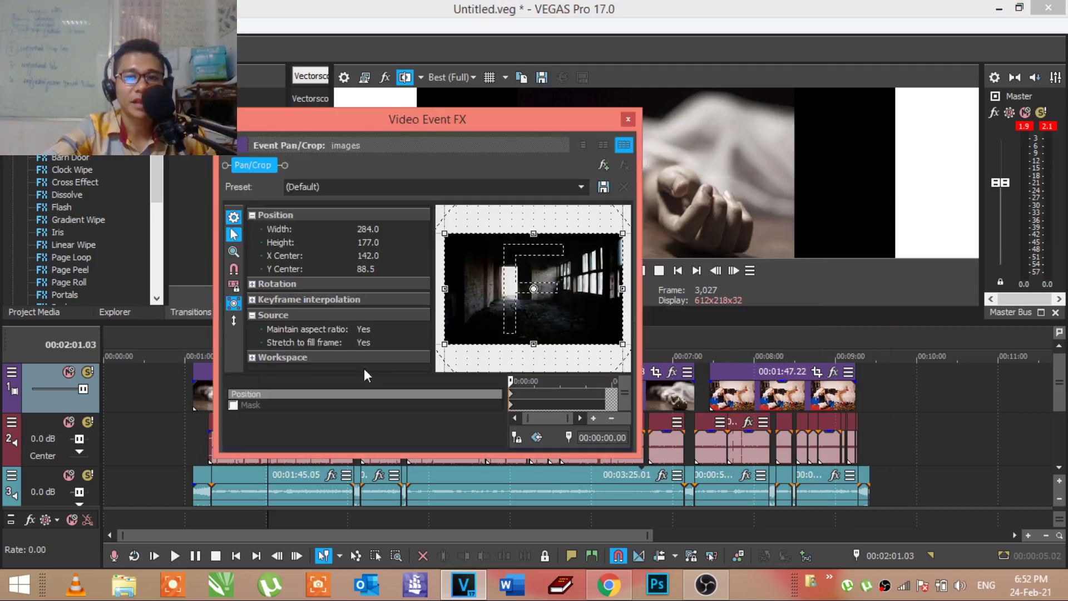
left_click_drag(567, 125, 953, 232)
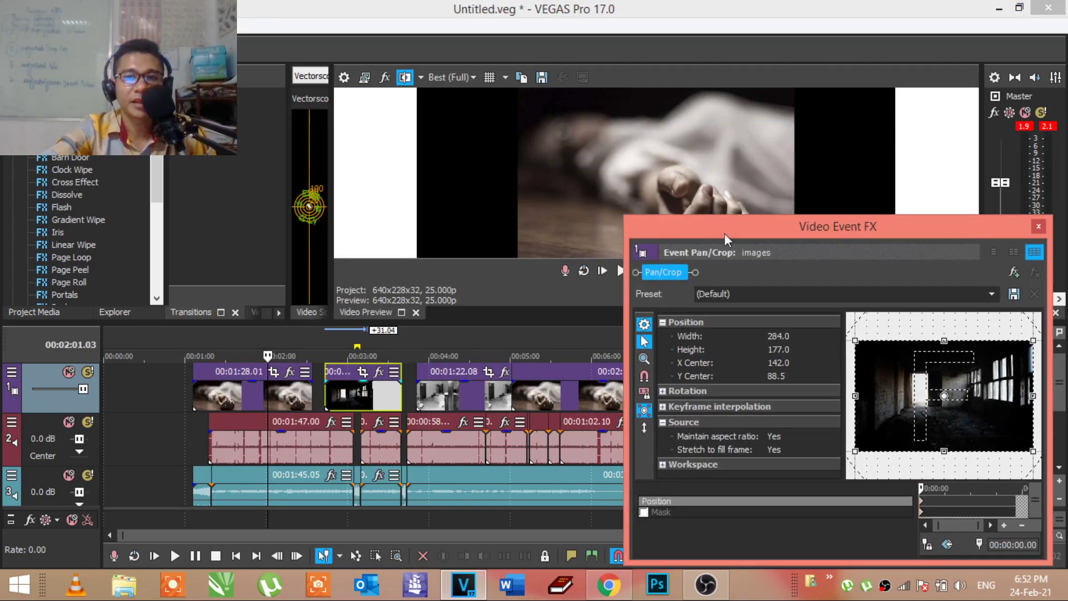
left_click_drag(725, 239, 838, 167)
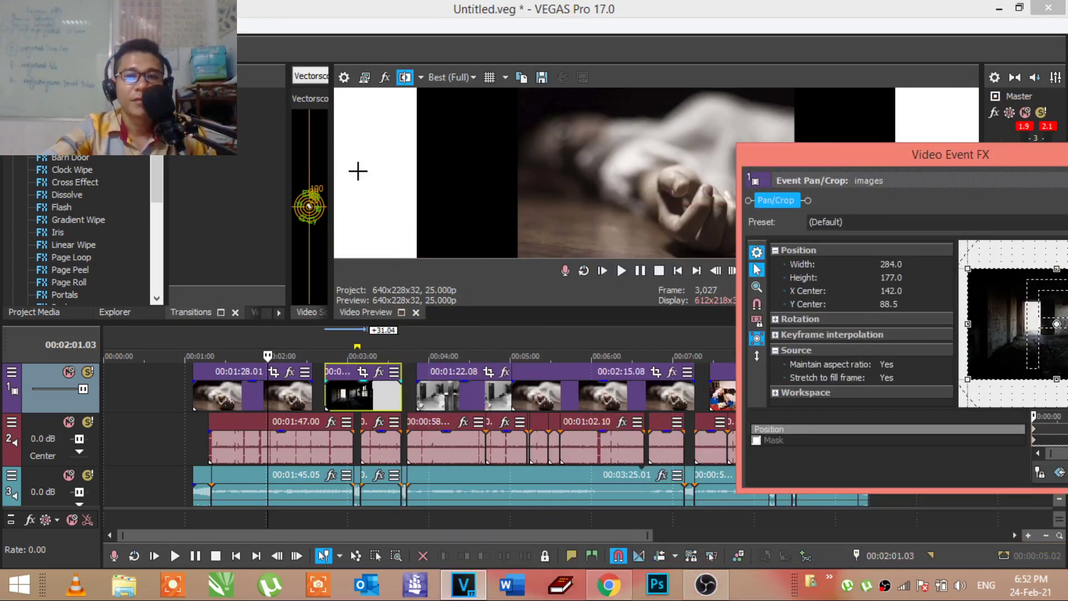
left_click_drag(842, 158, 748, 58)
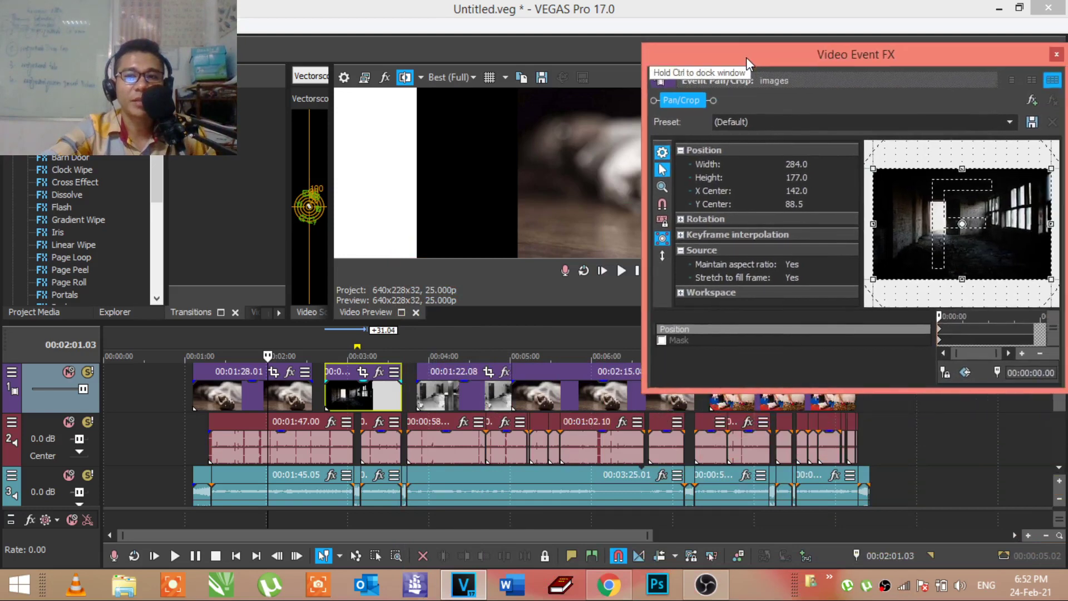
left_click_drag(814, 58, 549, 71)
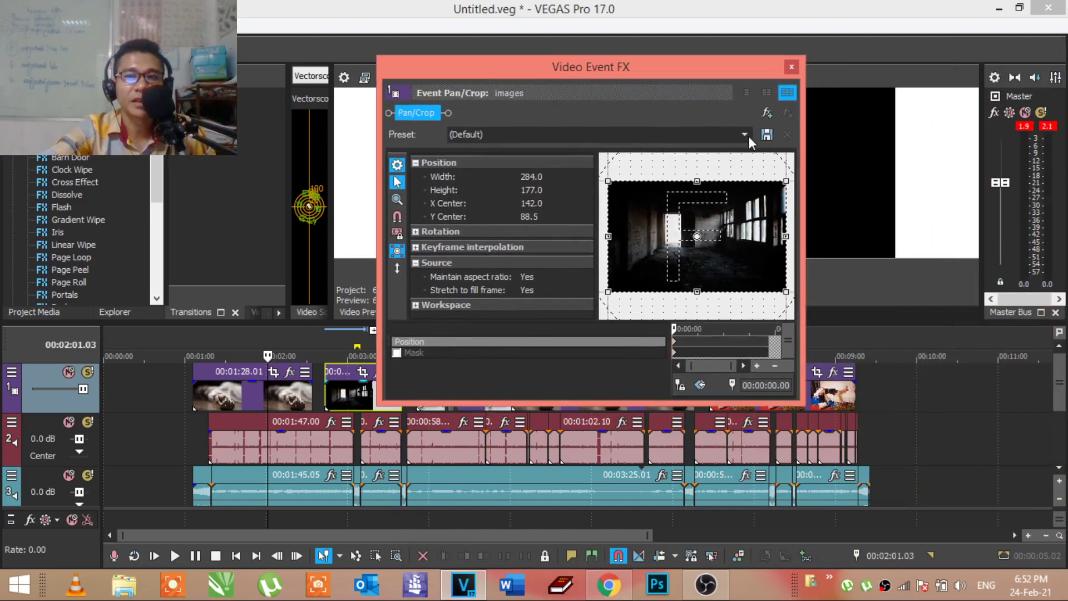
Step: Apply the 16:9 Widescreen TV aspect ratio preset and close the Pan/Crop window
left_click(746, 135)
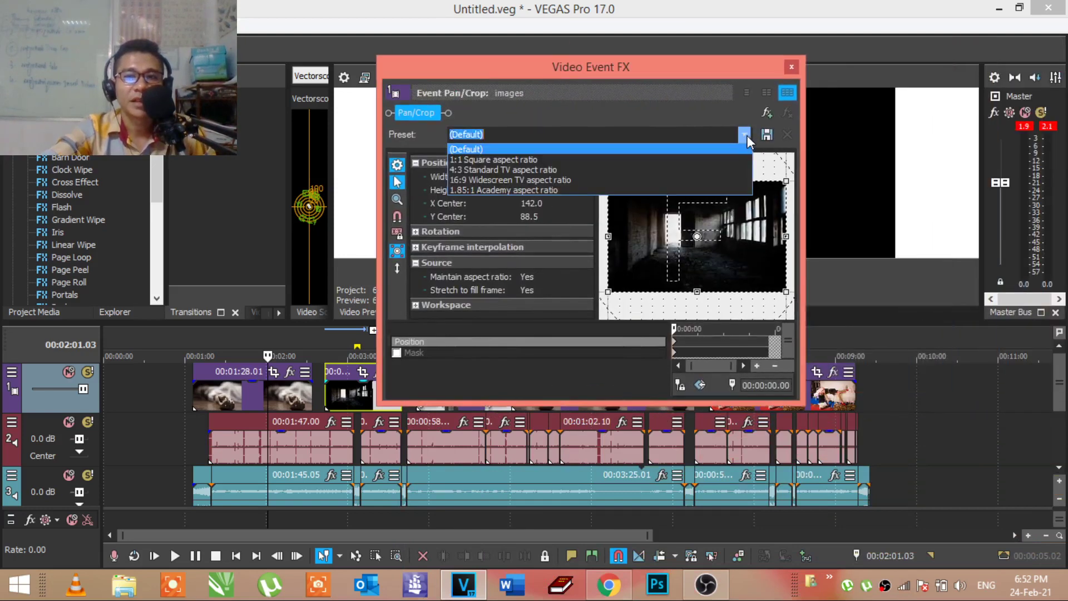
left_click(482, 180)
mouse_move(601, 67)
left_mouse_down()
mouse_move(194, 118)
mouse_move(546, 72)
left_mouse_up()
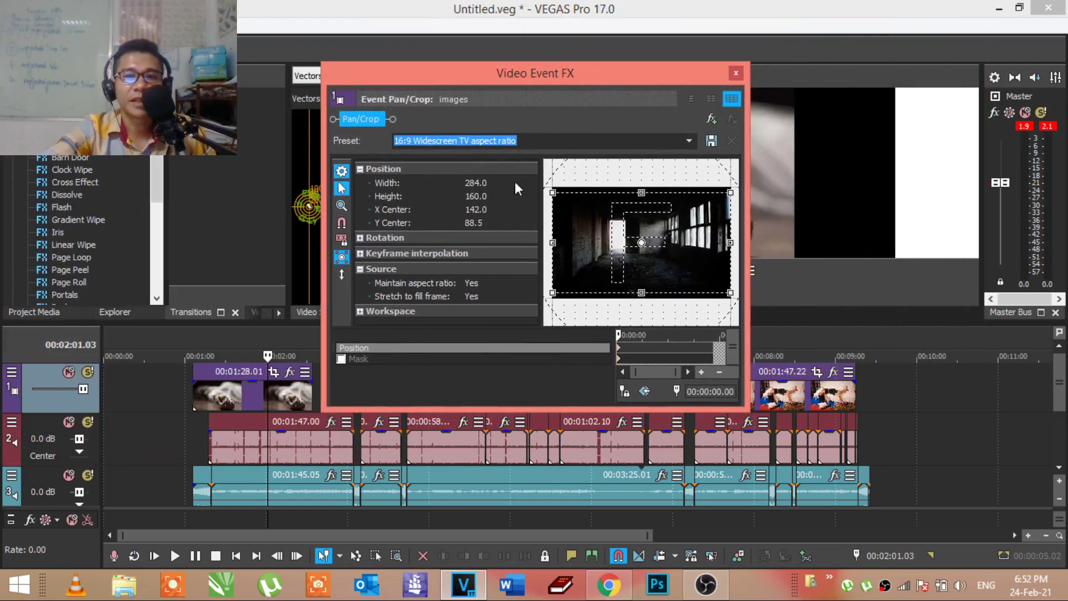
left_click(736, 78)
left_click(362, 394)
Step: Enlarge the preview area and confirm the corridor clip's 16:9 Widescreen TV preset
scroll(361, 394, "up", 2)
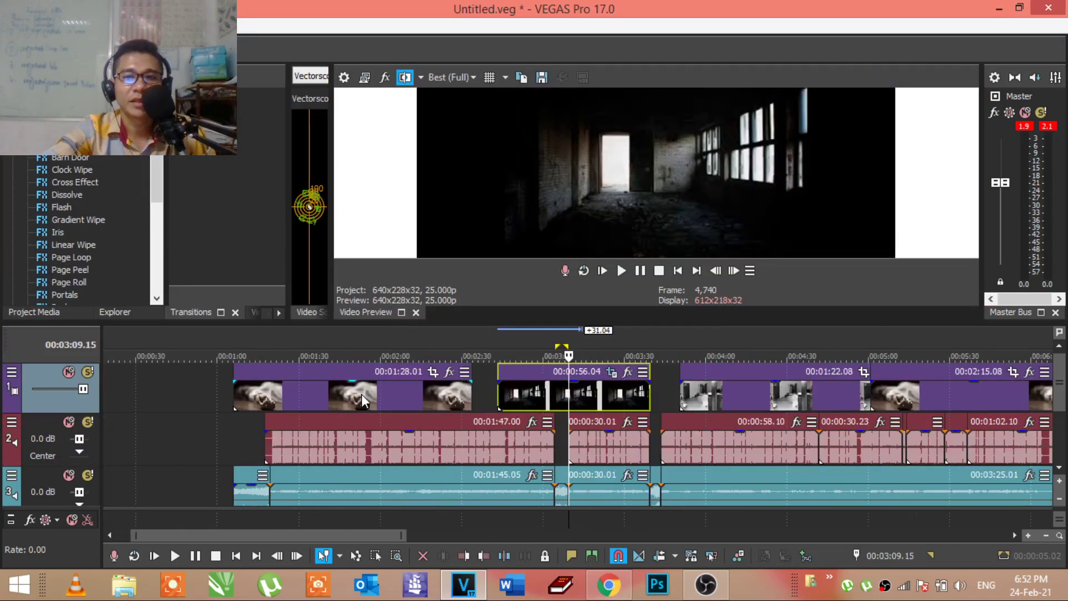
left_click_drag(721, 323, 683, 316)
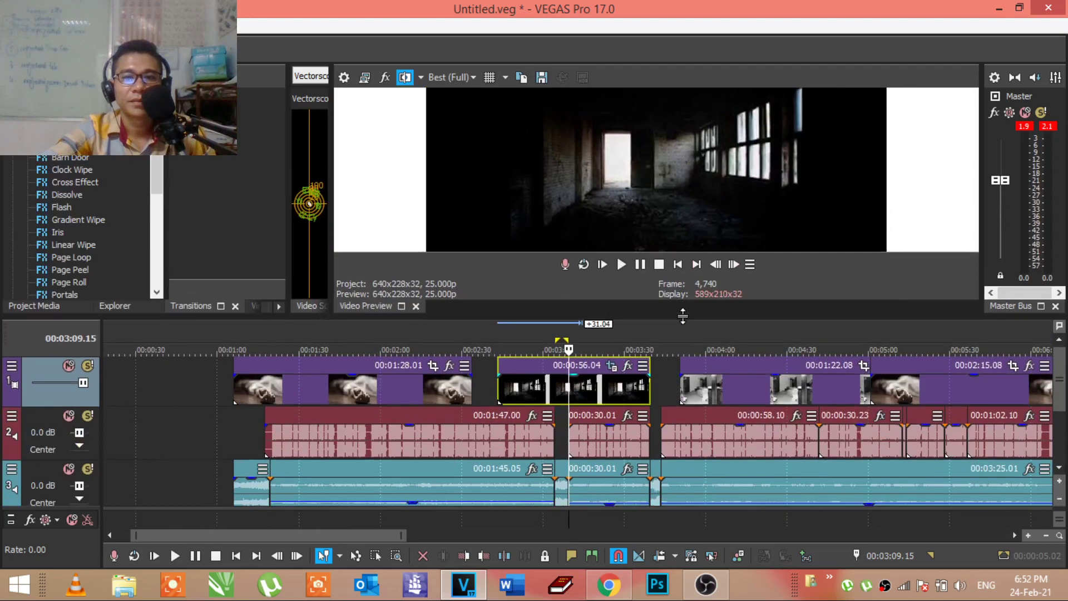
left_click_drag(682, 316, 684, 329)
left_click(726, 403)
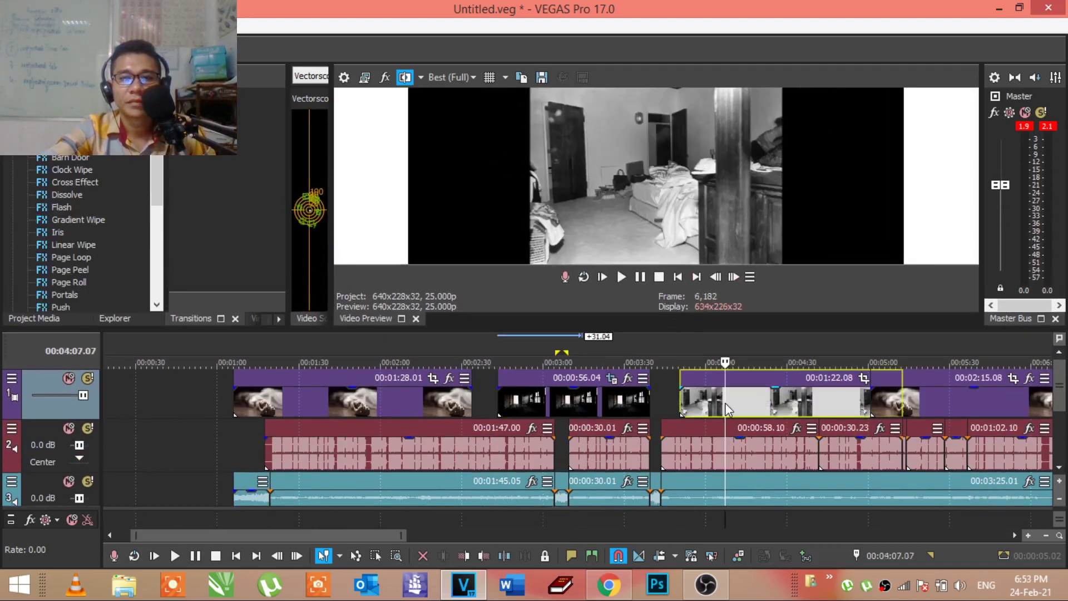
left_click(279, 421)
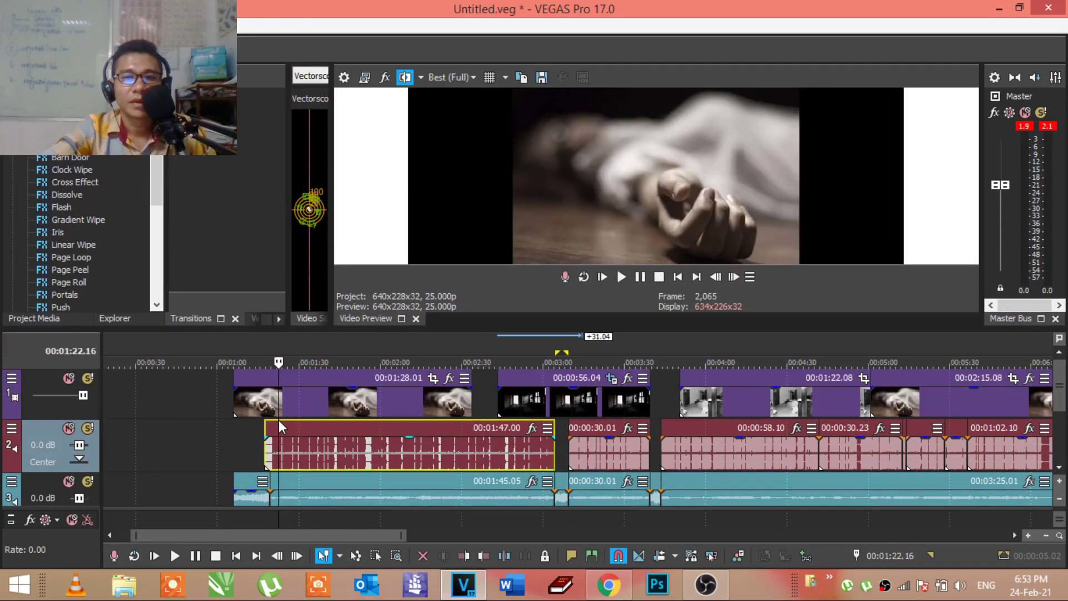
left_click(574, 400)
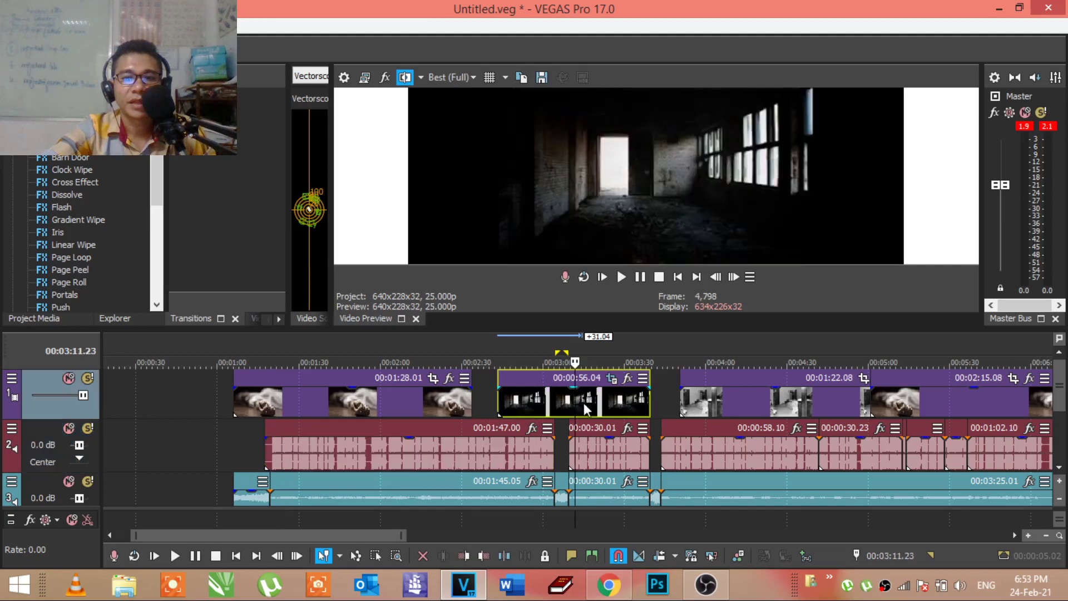
left_click(612, 380)
left_click(689, 141)
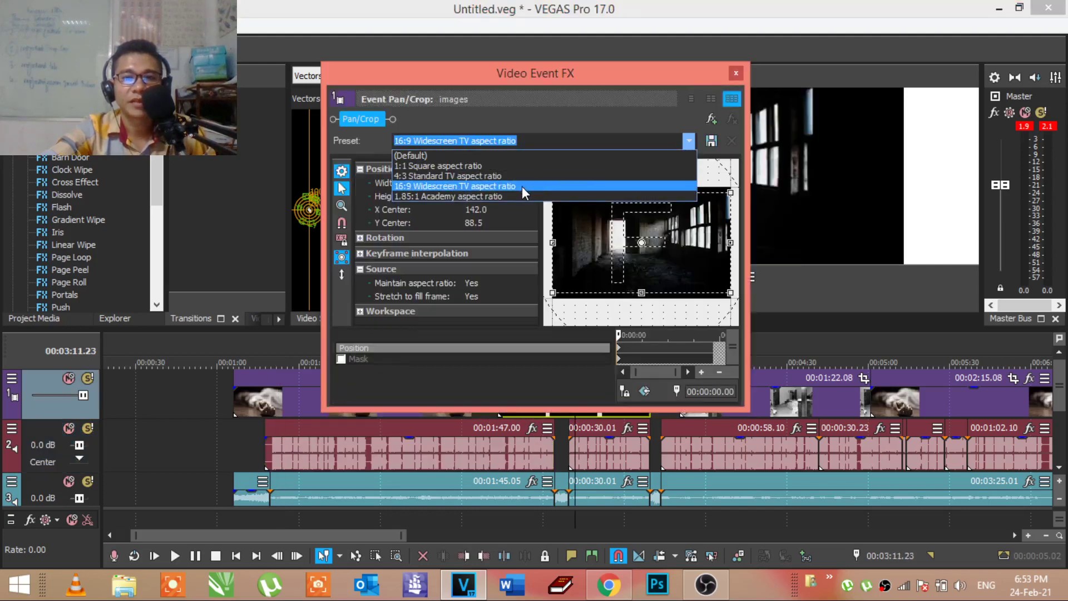
left_click(522, 186)
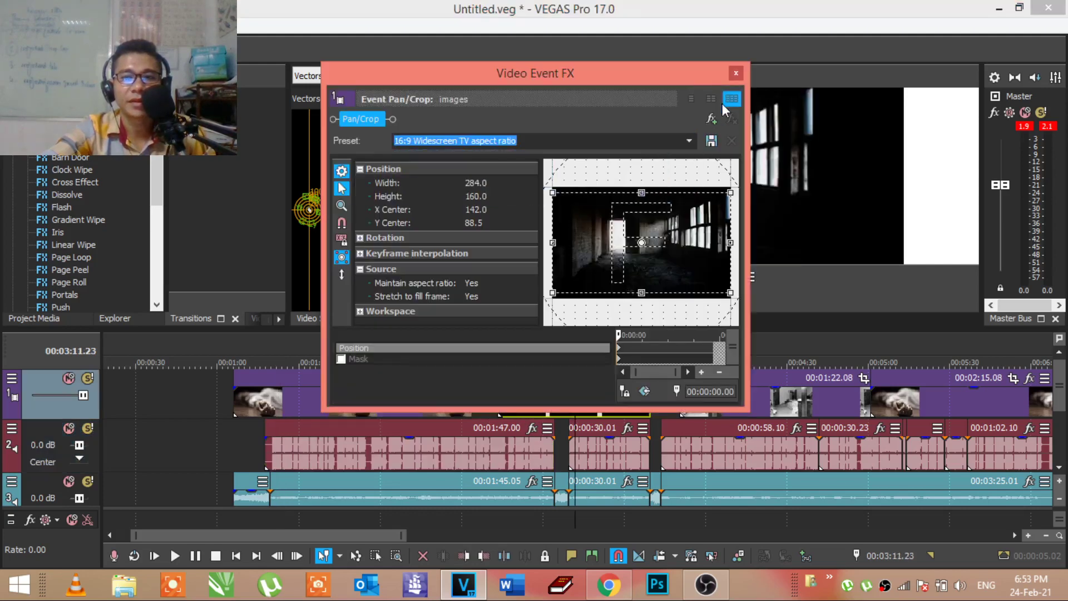
left_click(734, 74)
Step: Apply the 16:9 Widescreen TV preset to the bedroom image
left_click(773, 404)
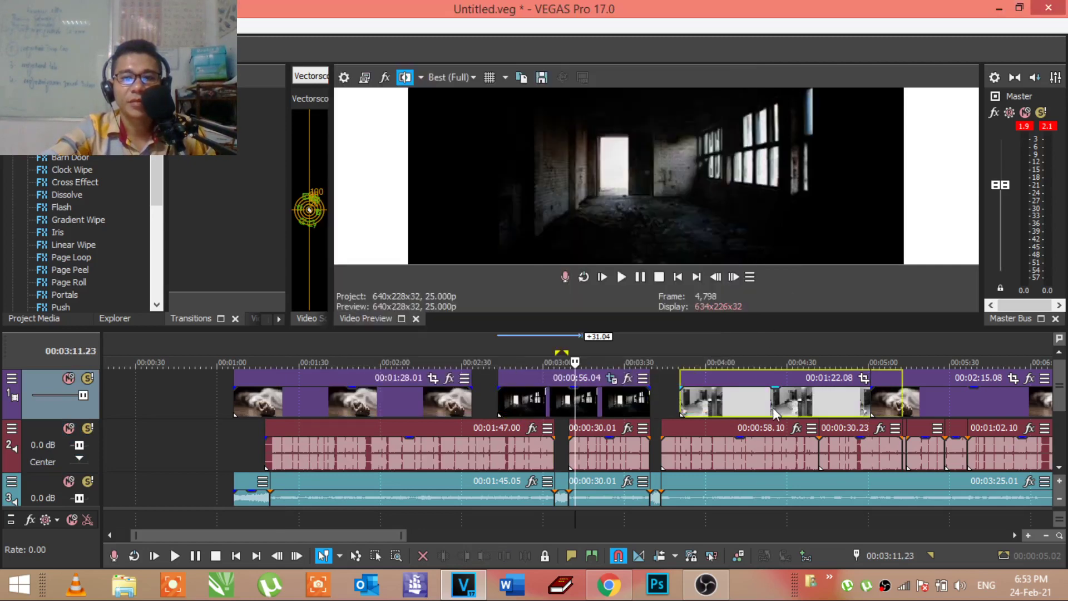
left_click(864, 378)
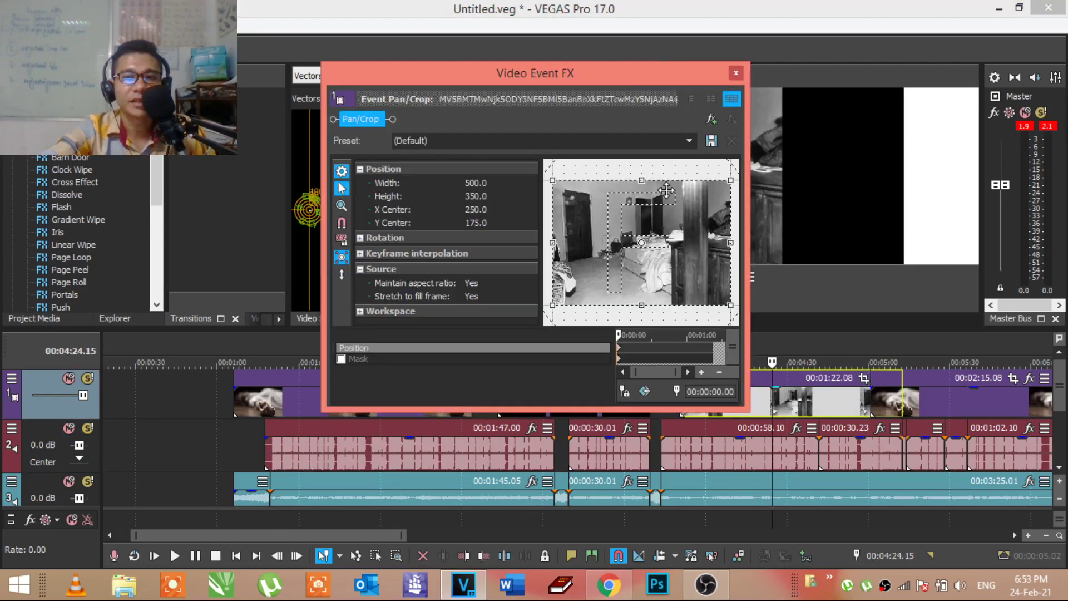
left_click_drag(670, 76, 493, 64)
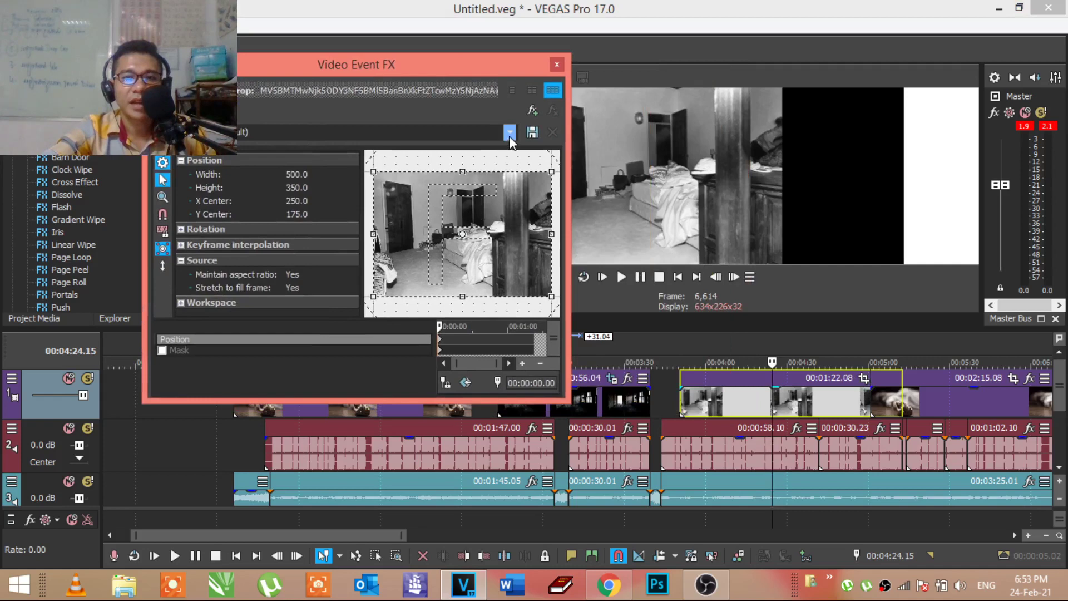
left_click(510, 133)
left_click(336, 173)
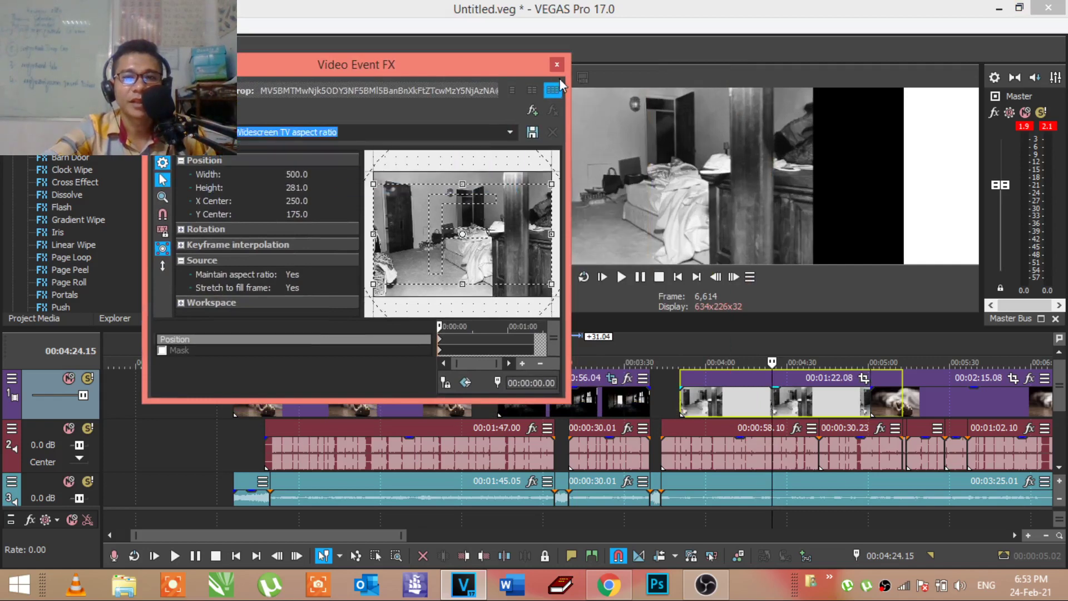
left_click_drag(513, 62, 293, 88)
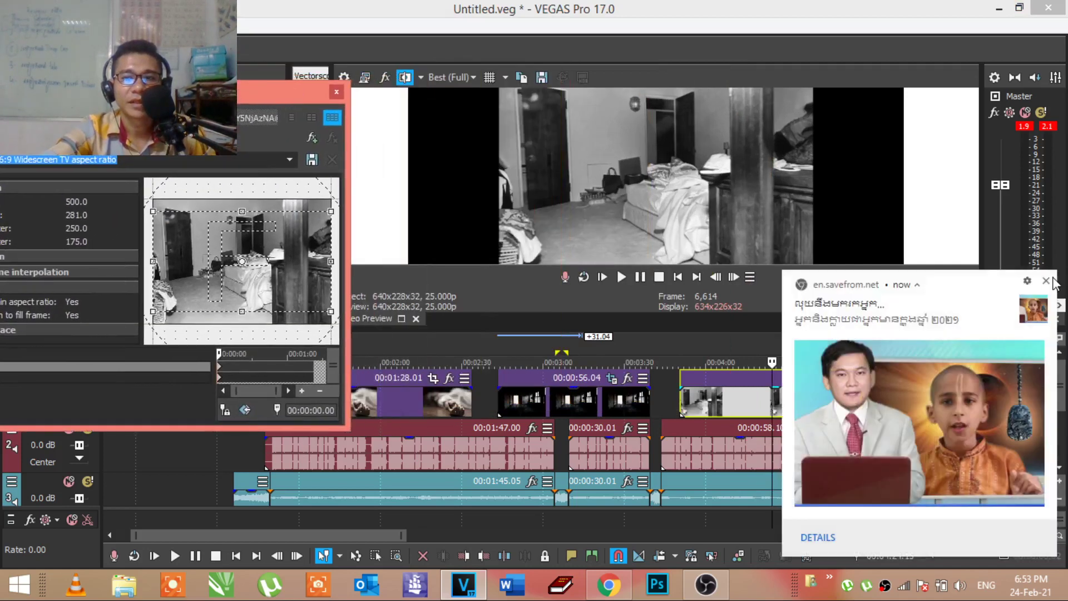
left_click(1047, 280)
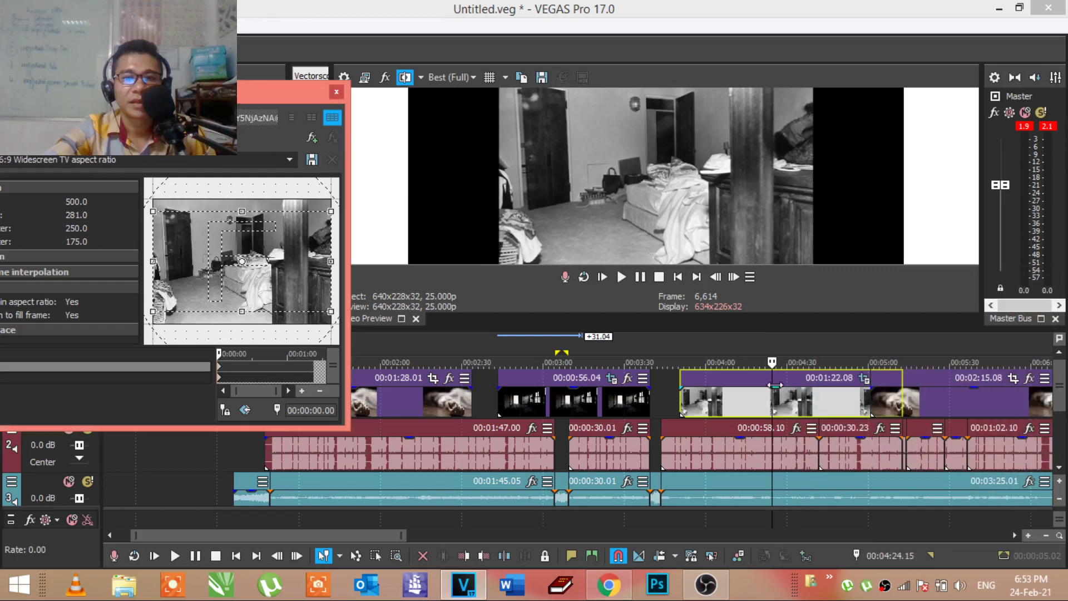
Step: Apply the 16:9 Widescreen TV preset to the hand image
left_click(943, 418)
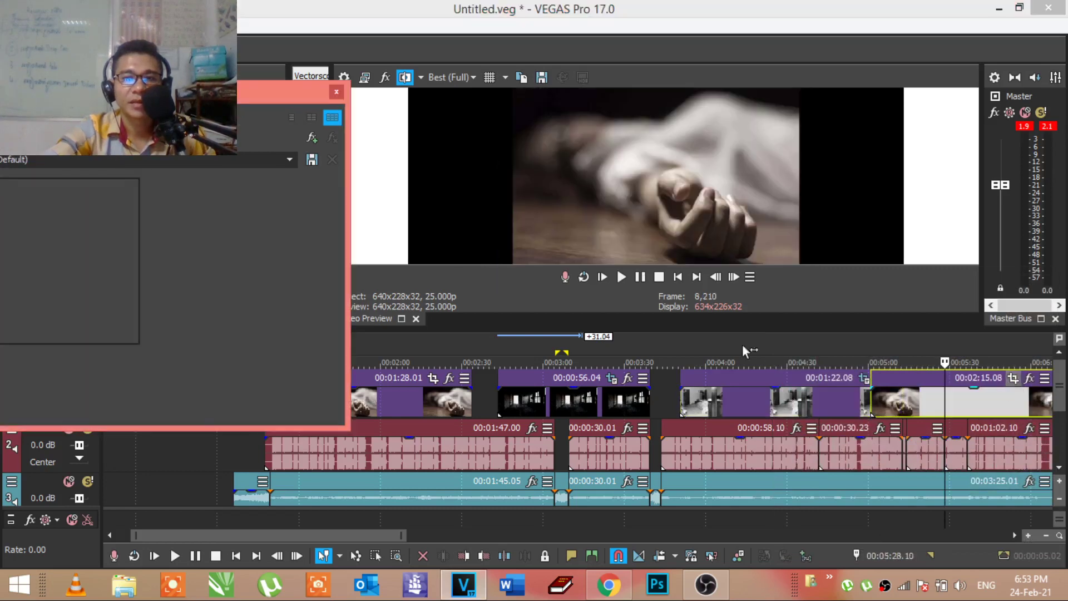
left_click(289, 160)
left_click(136, 197)
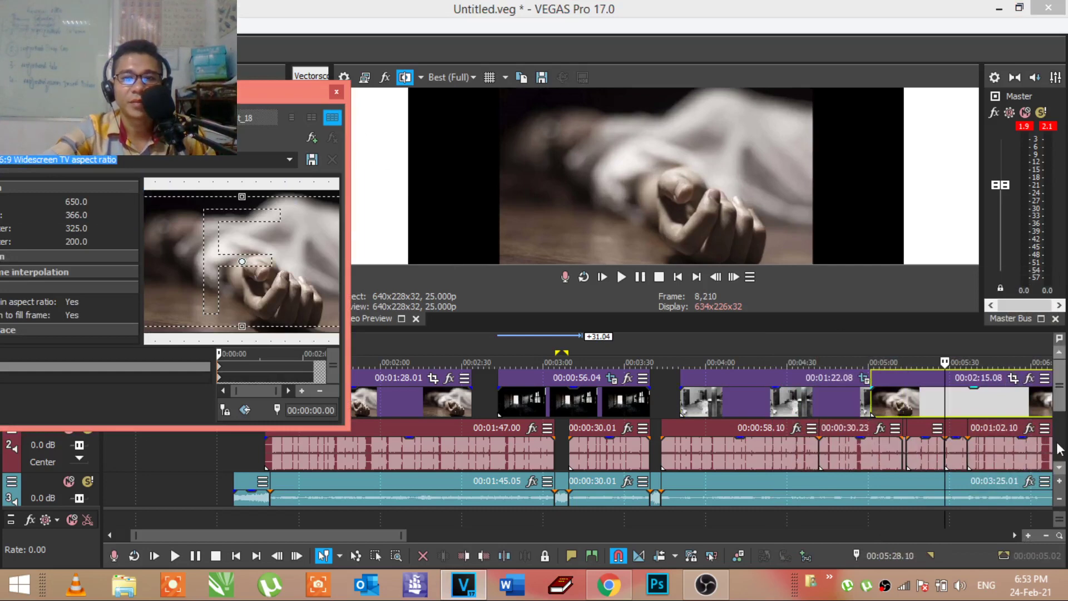
left_click(974, 409)
scroll(977, 409, "down", 3)
Step: Apply the 16:9 Widescreen TV preset to the sofa image and close the Pan/Crop window
left_click(751, 410)
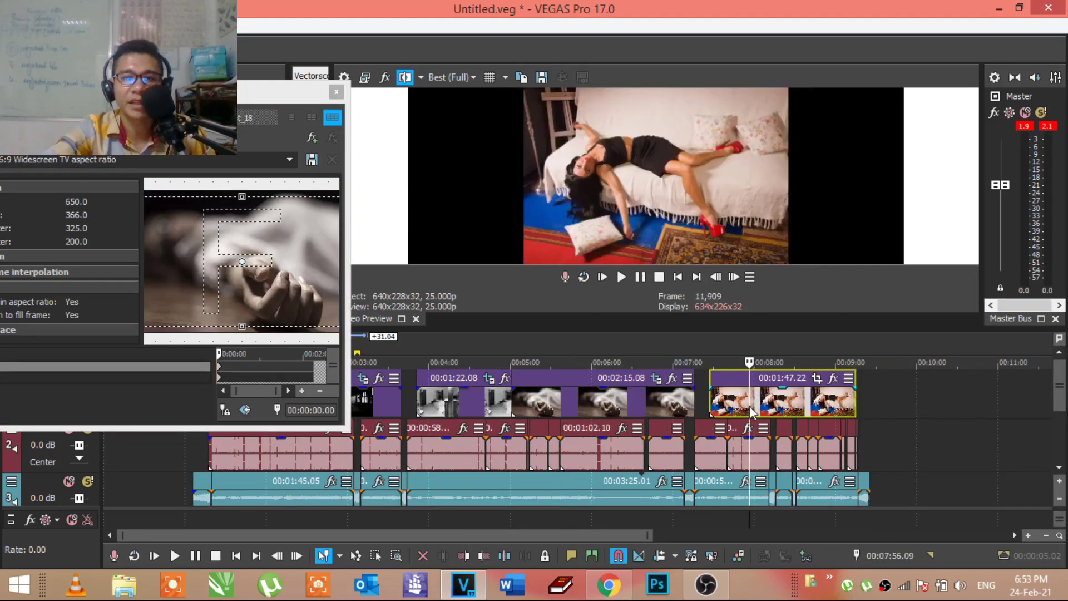
left_click(817, 379)
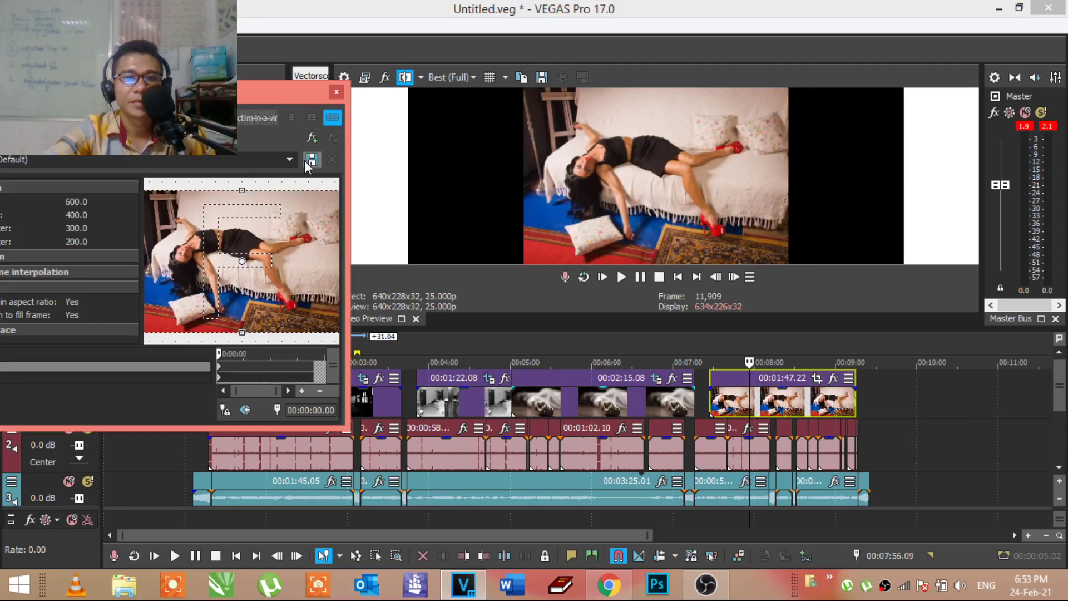
left_click(289, 160)
left_click(186, 205)
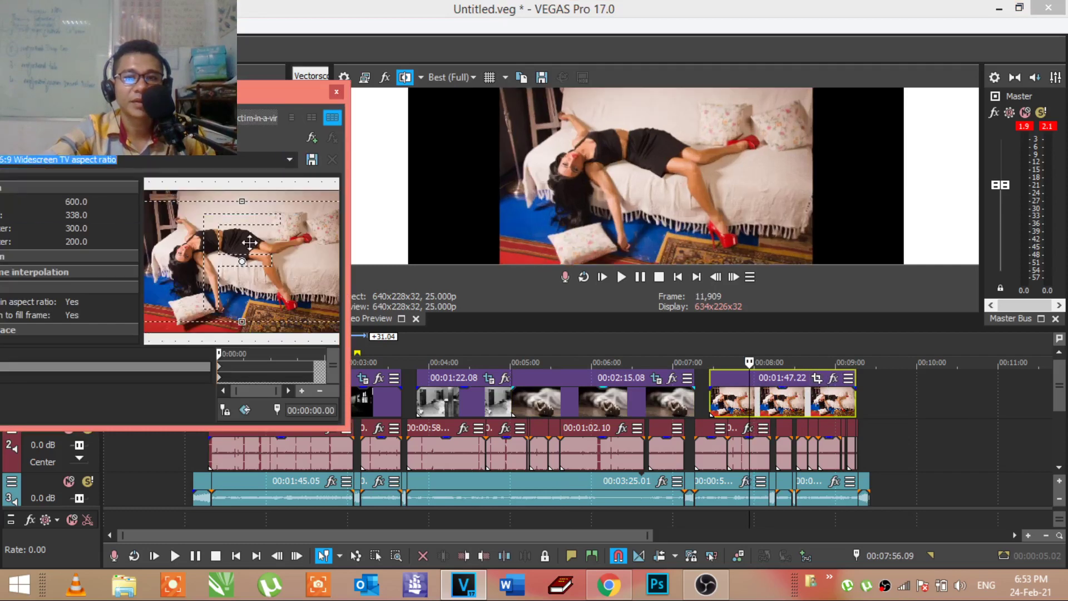
left_click(820, 410)
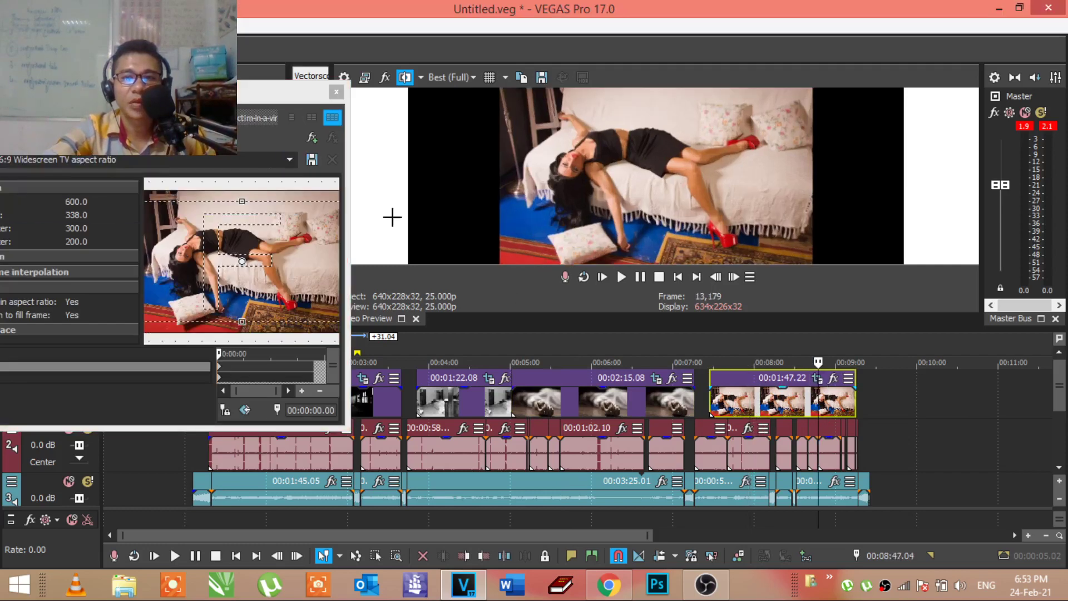
left_click(336, 92)
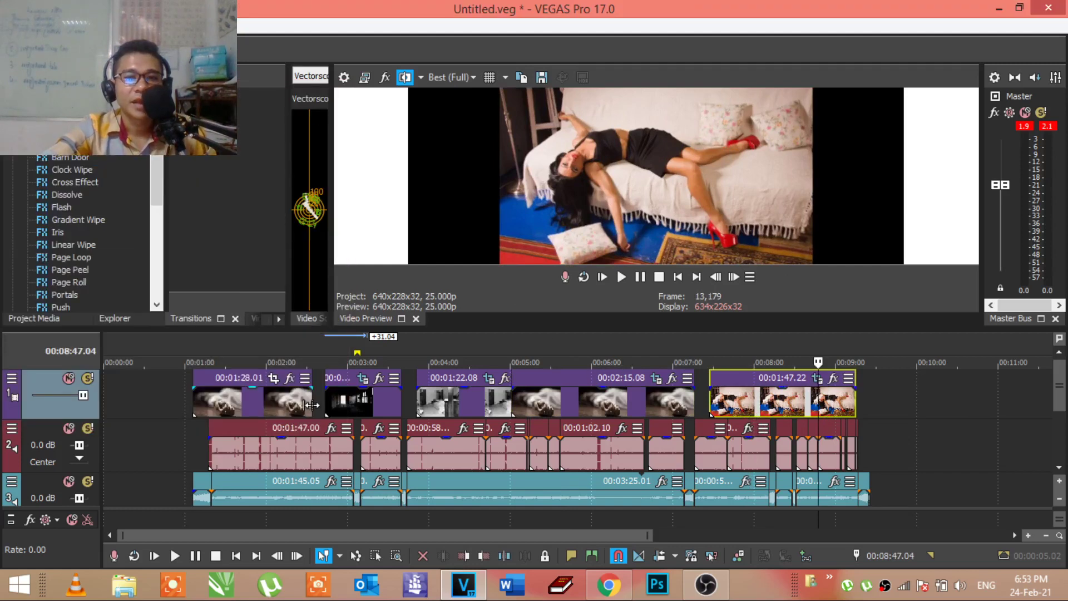
left_click(282, 412)
left_click(770, 411)
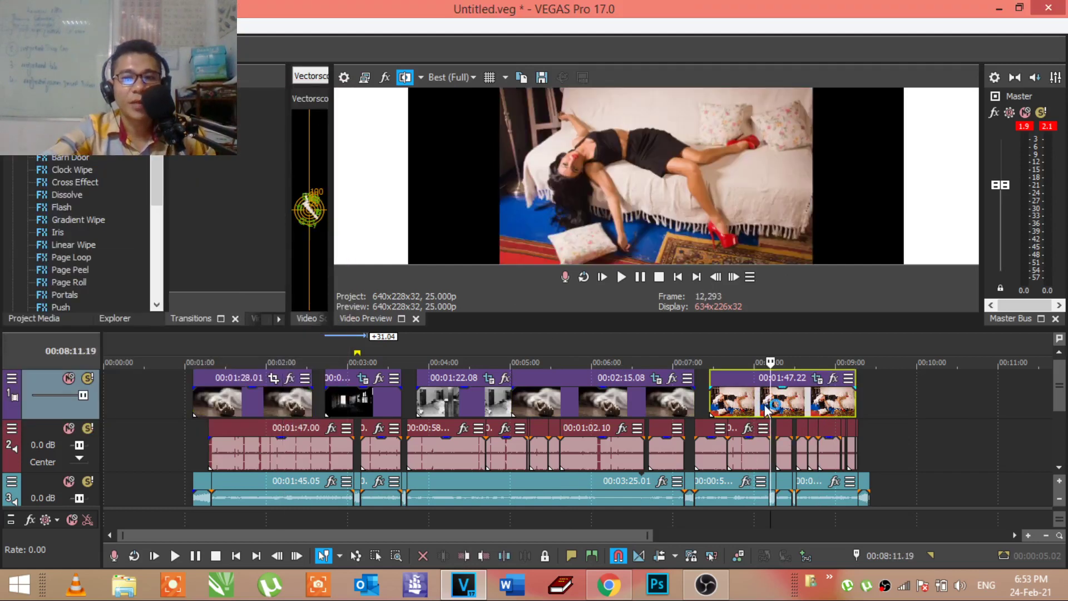
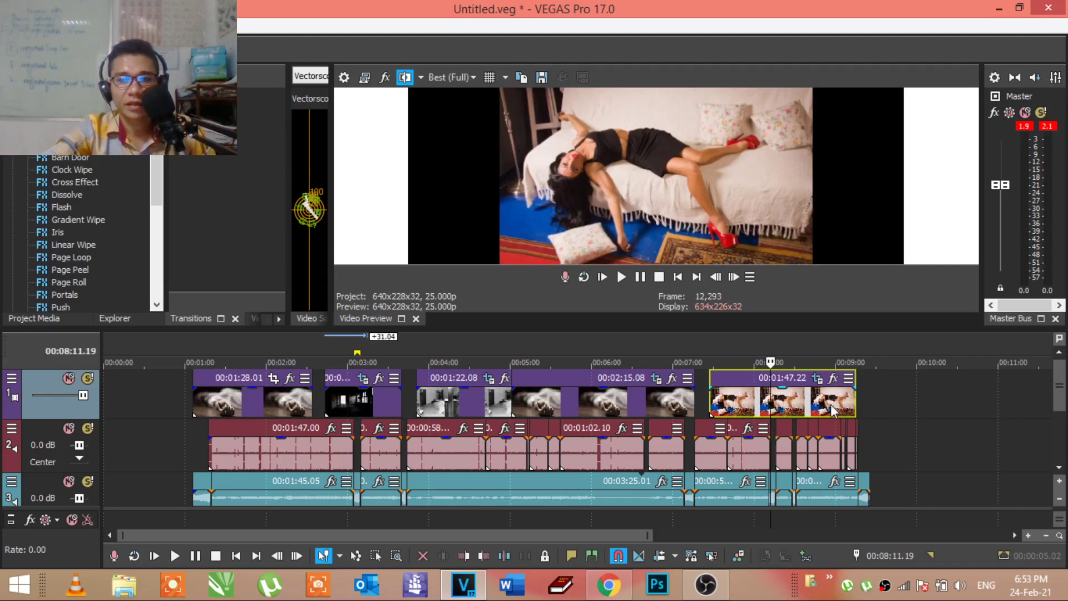
Step: Duplicate the 00:01:47.22 clip at the end of the track, then delete the extra copy
left_click_drag(842, 403, 977, 402)
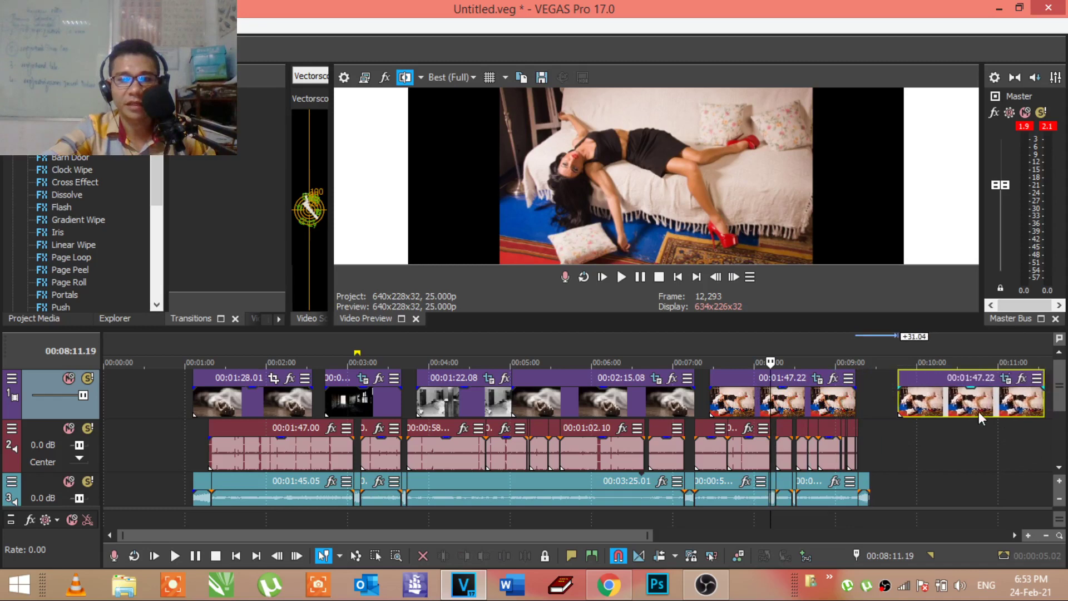
left_click(917, 402)
right_click(917, 402)
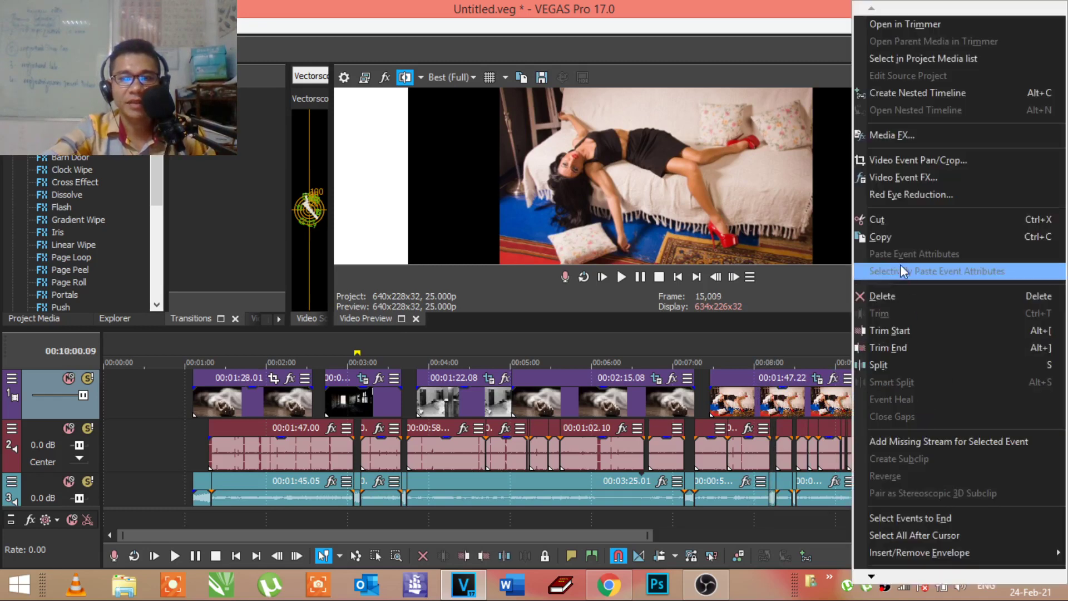
left_click_drag(909, 405, 953, 411)
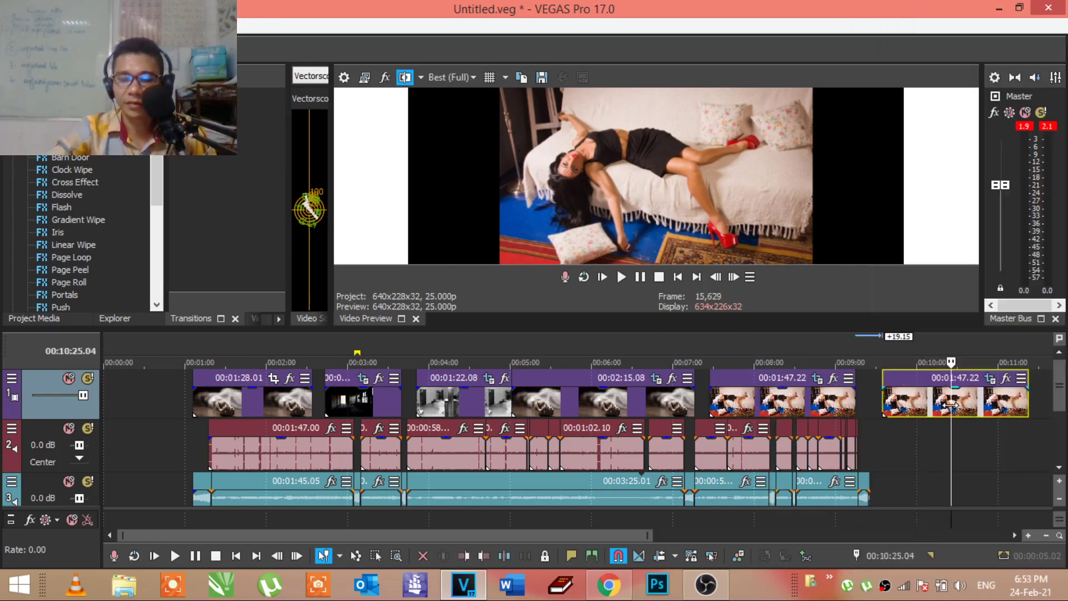
key("Delete")
Step: Select the opening hand clip at the start of video track 1
left_click(590, 430)
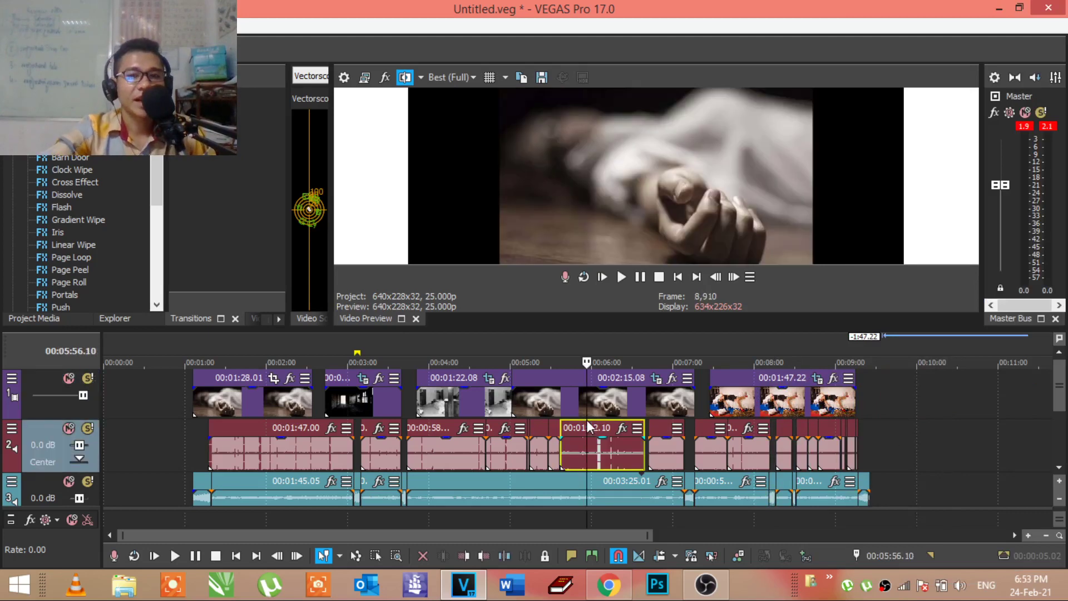
left_click(495, 404)
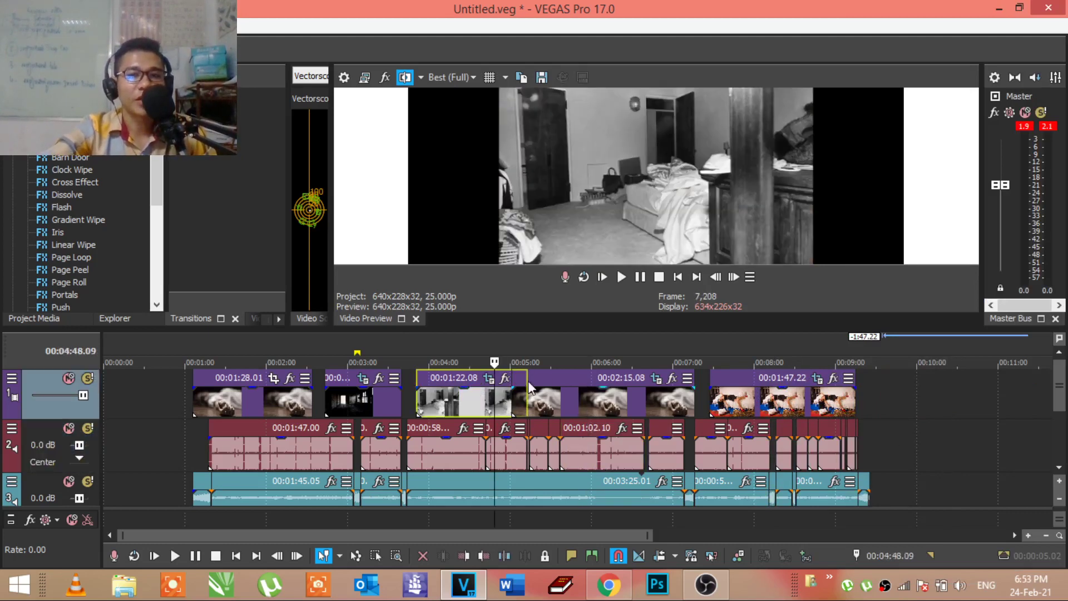
left_click(370, 404)
left_click(267, 402)
scroll(267, 402, "up", 3)
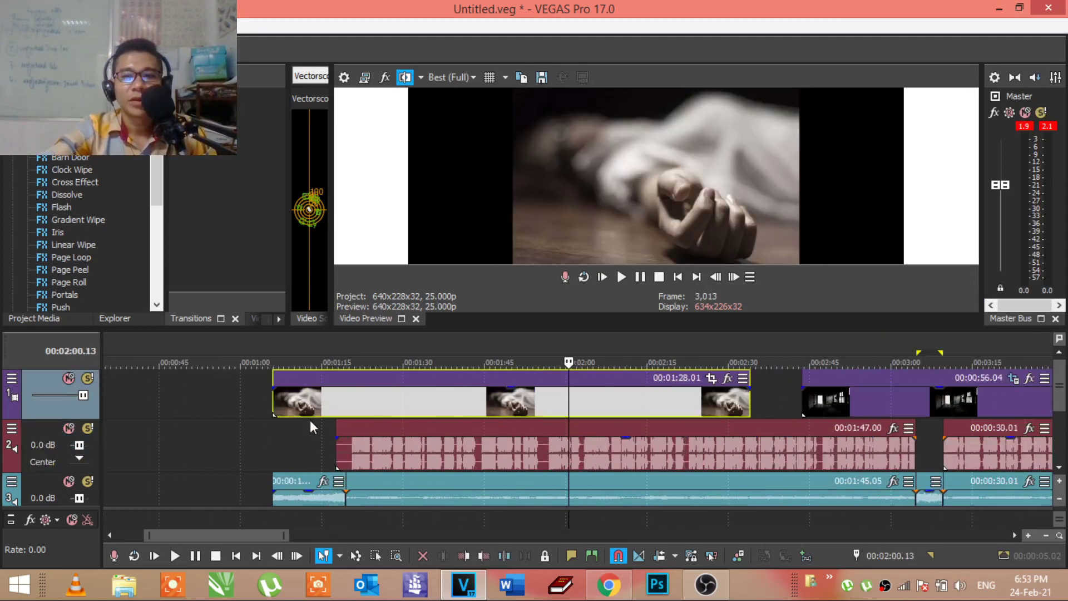
scroll(328, 423, "down", 1)
Step: Delete the opening hand clip and slide the 00:00:56.04 corridor clip left toward the start
key("Delete")
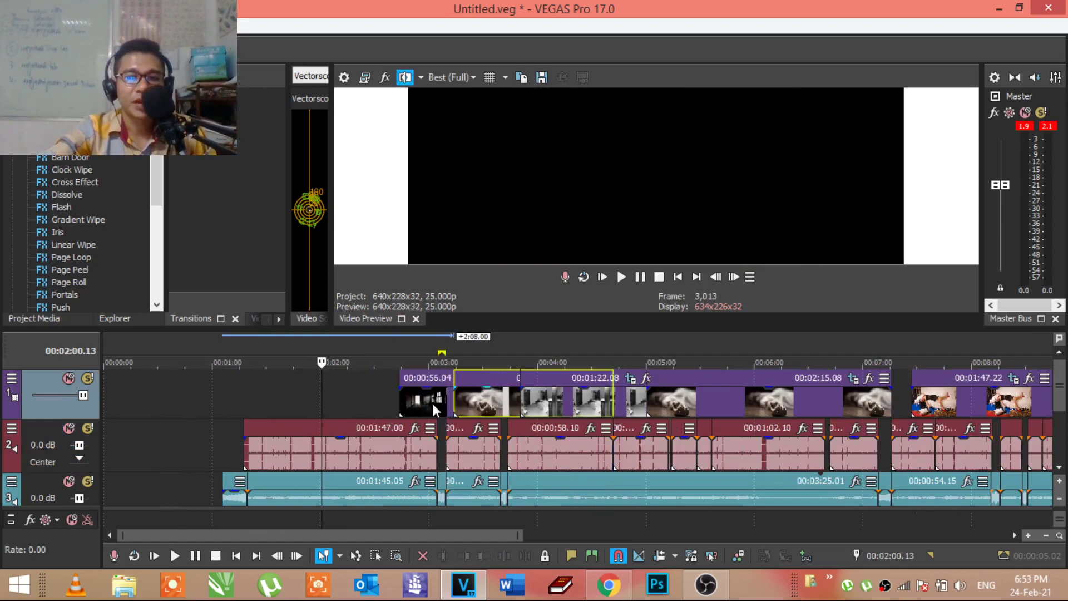
left_click_drag(431, 402, 244, 405)
left_click(245, 405)
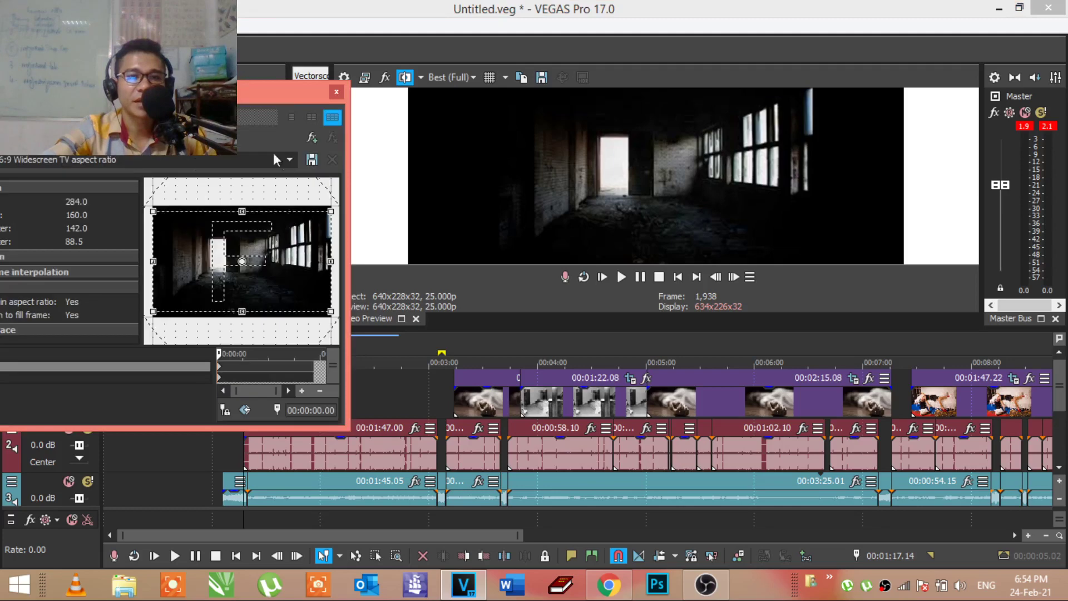
left_click(337, 93)
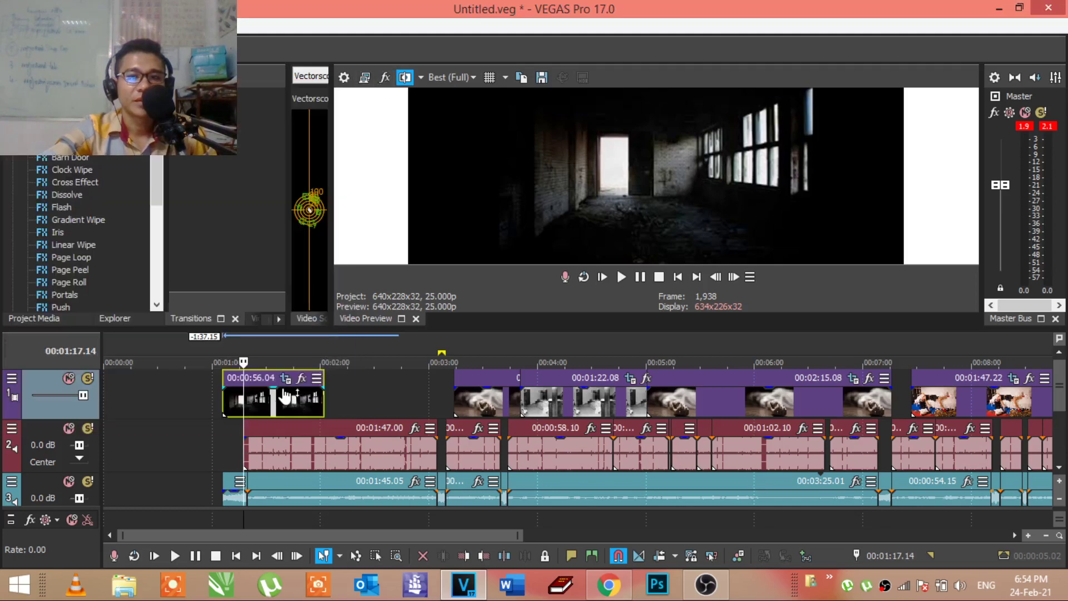
left_click(285, 396)
scroll(285, 406, "up", 3)
scroll(284, 407, "down", 3)
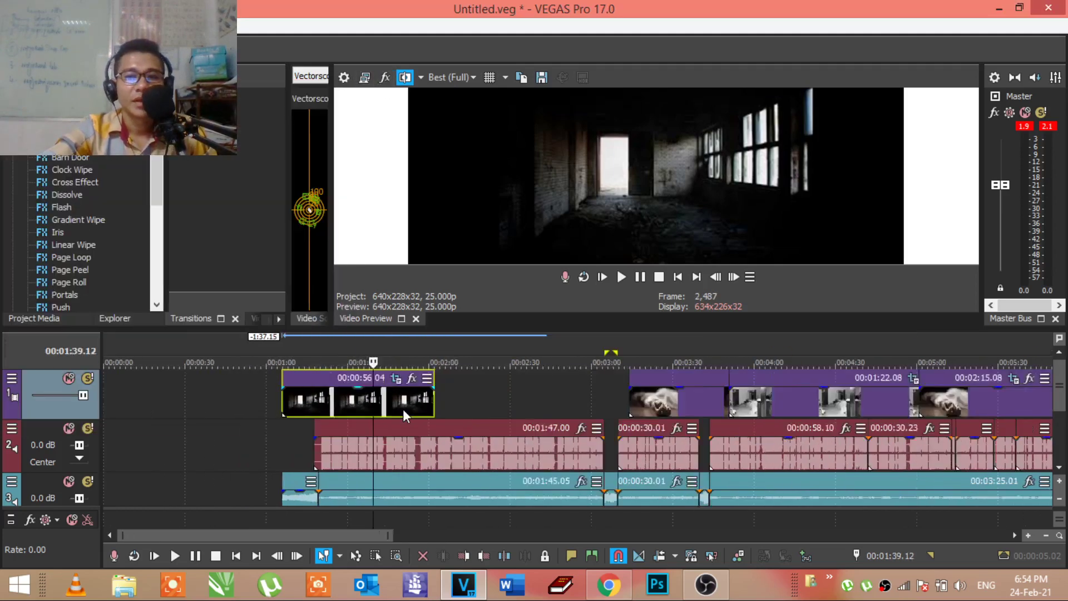
scroll(411, 409, "down", 3)
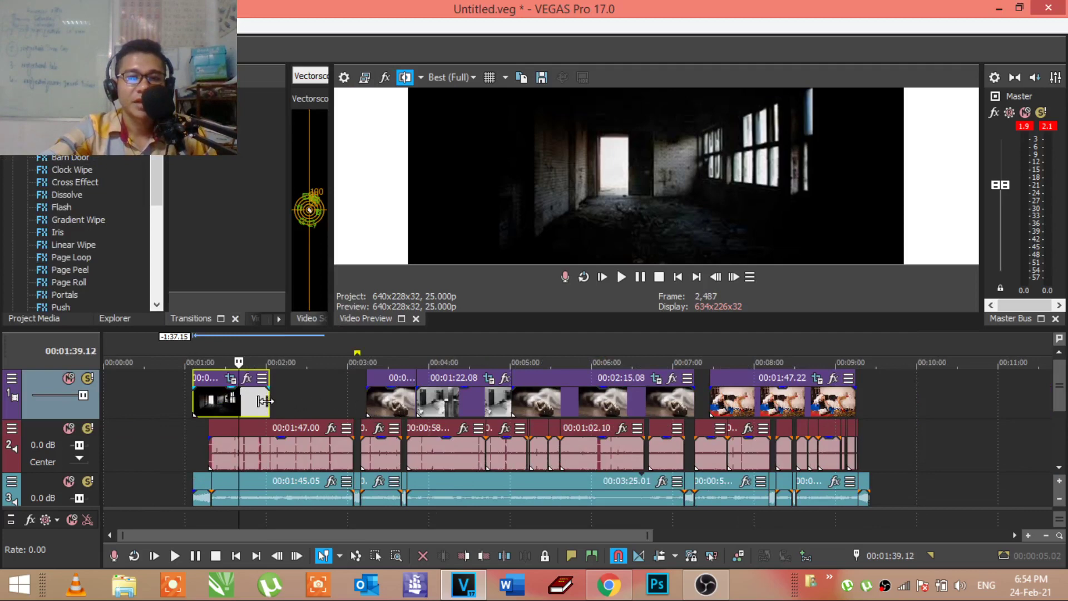
Step: Close the gaps between clips, lengthening the room clip to 00:01:41.23 and the last to 00:02:08.20
left_click_drag(264, 400, 297, 394)
left_click_drag(369, 406, 312, 412)
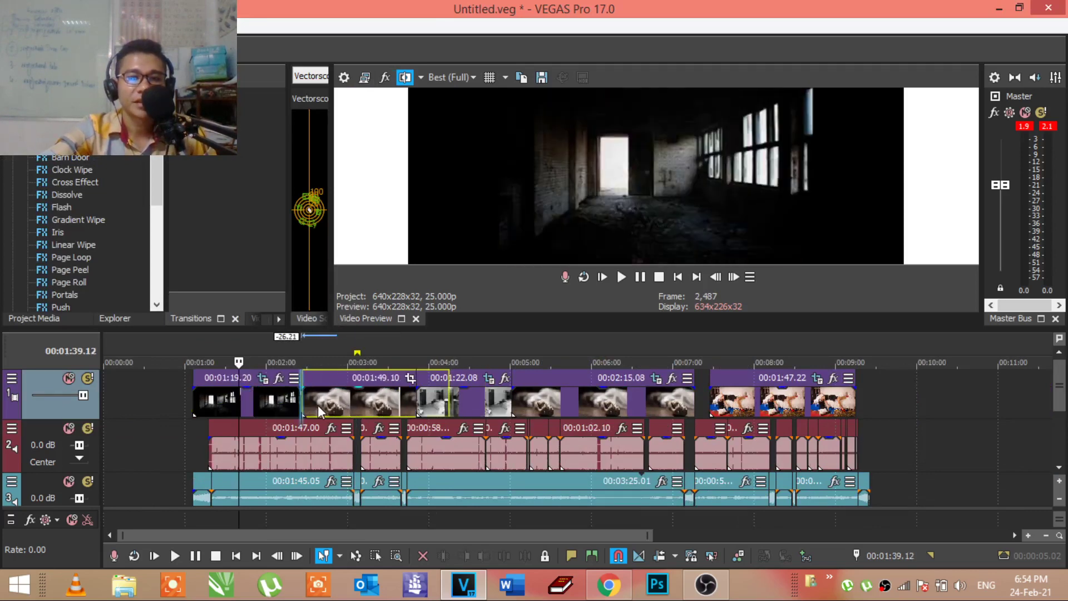
left_click_drag(695, 408, 692, 397)
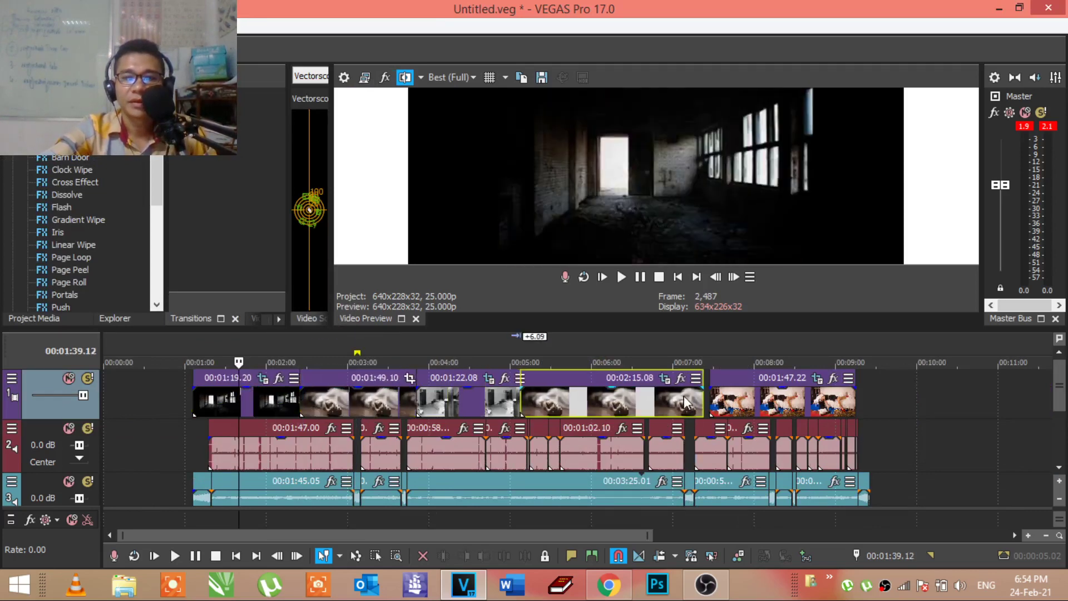
left_click_drag(453, 410, 439, 412)
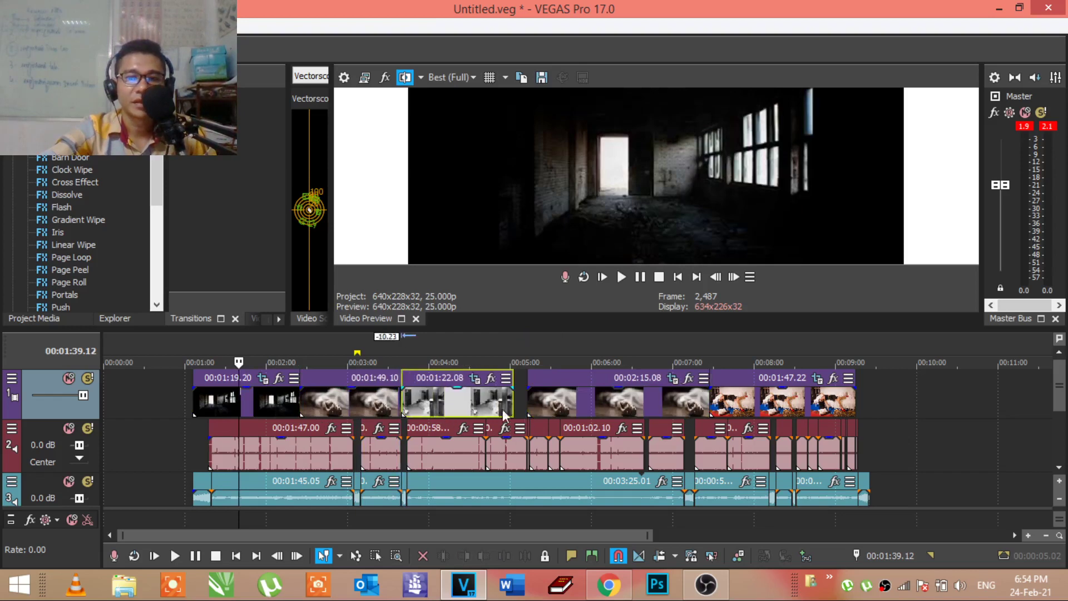
left_click_drag(520, 407, 539, 407)
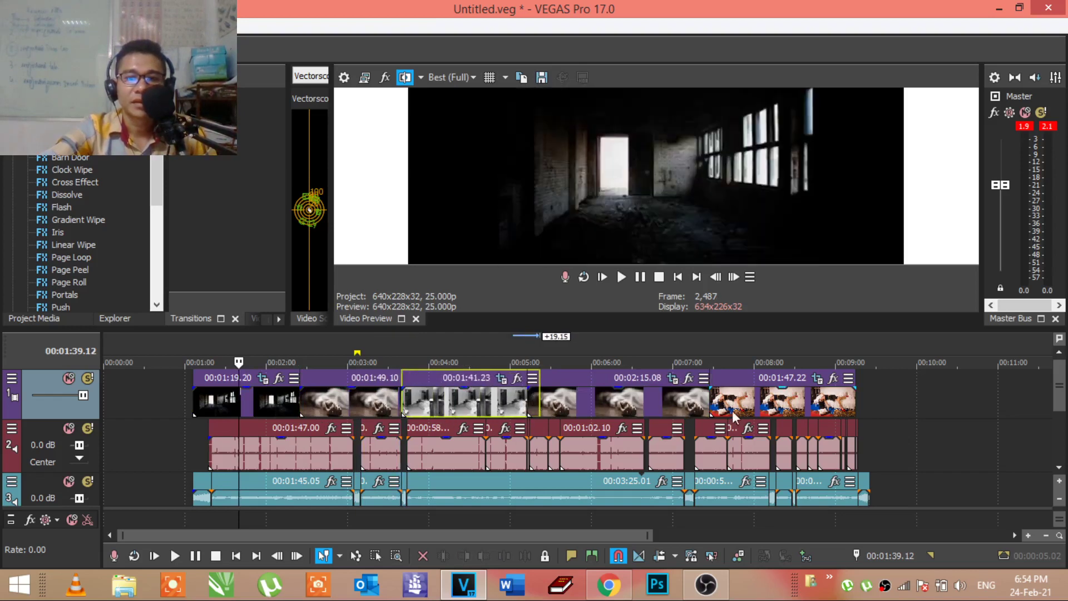
left_click_drag(720, 404, 708, 408)
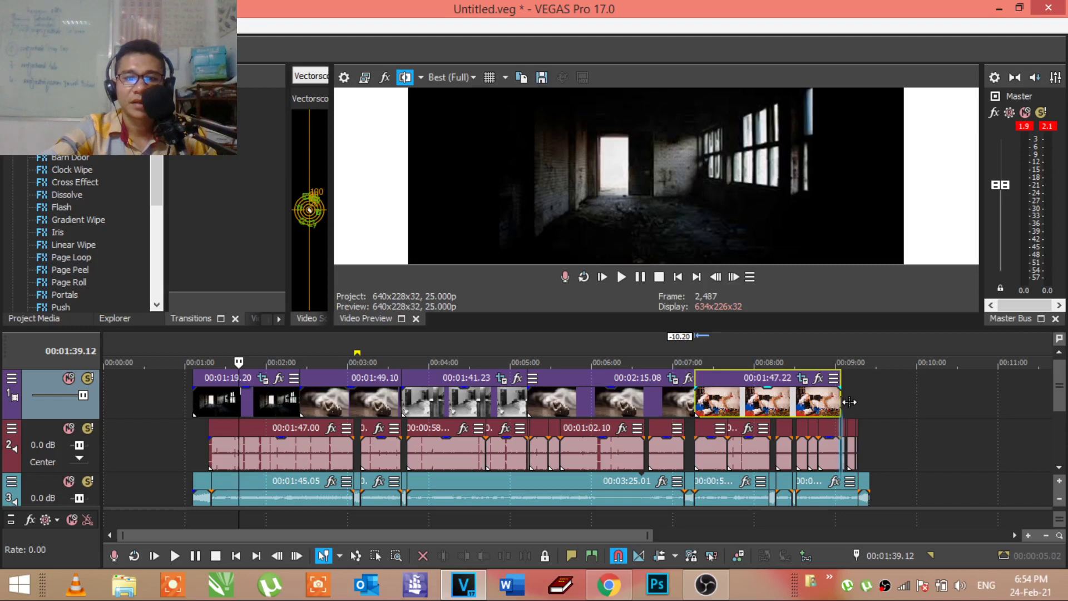
left_click_drag(849, 402, 869, 401)
Step: Play the opening and add a short fade-in to the first clip
left_click(195, 422)
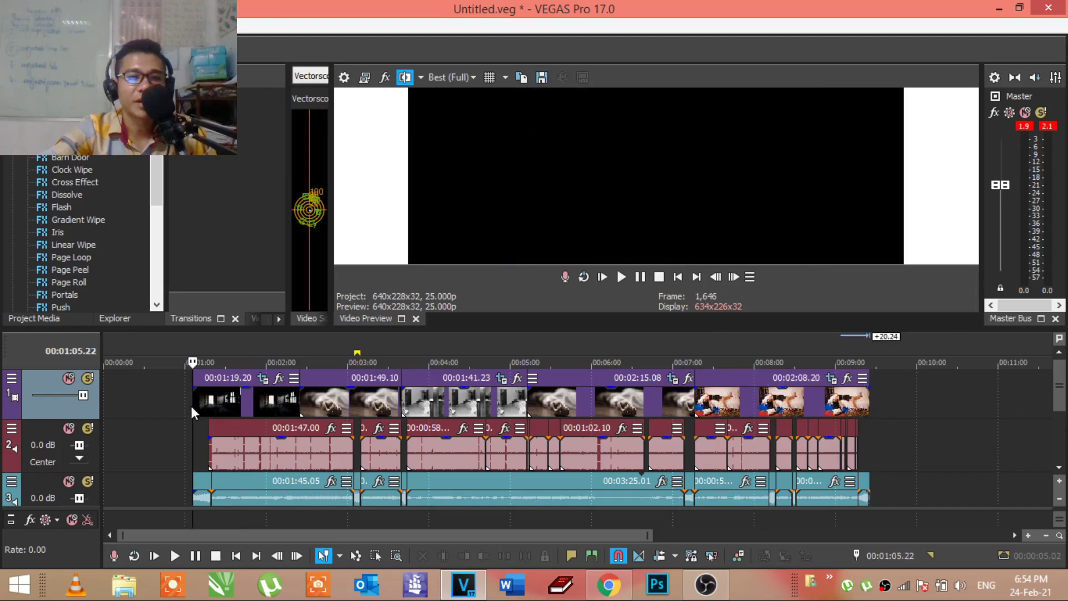
scroll(196, 401, "up", 5)
key("space")
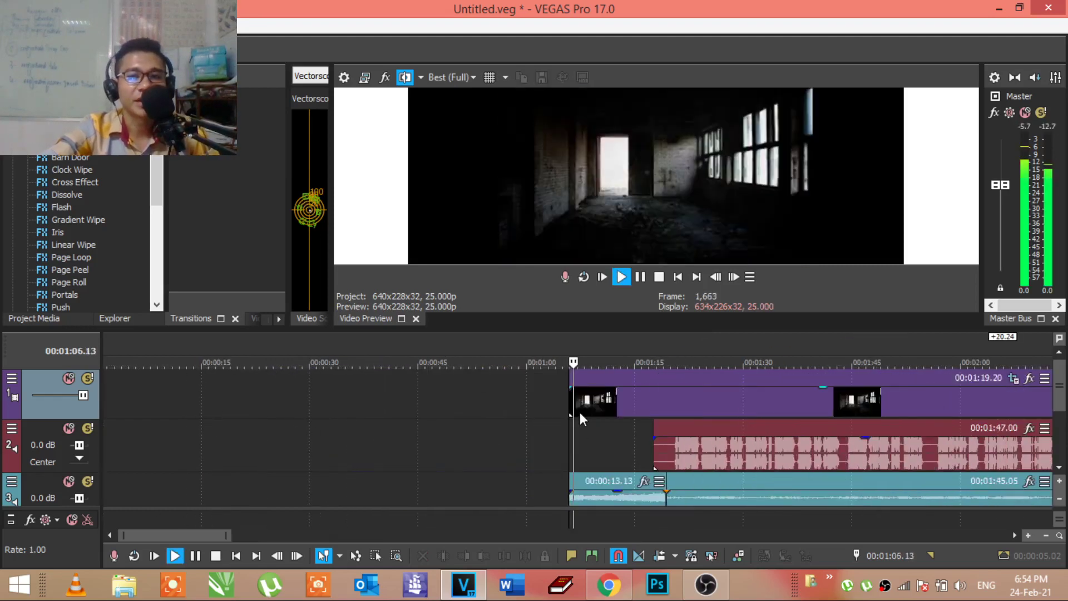
key("space")
left_click_drag(571, 388, 582, 388)
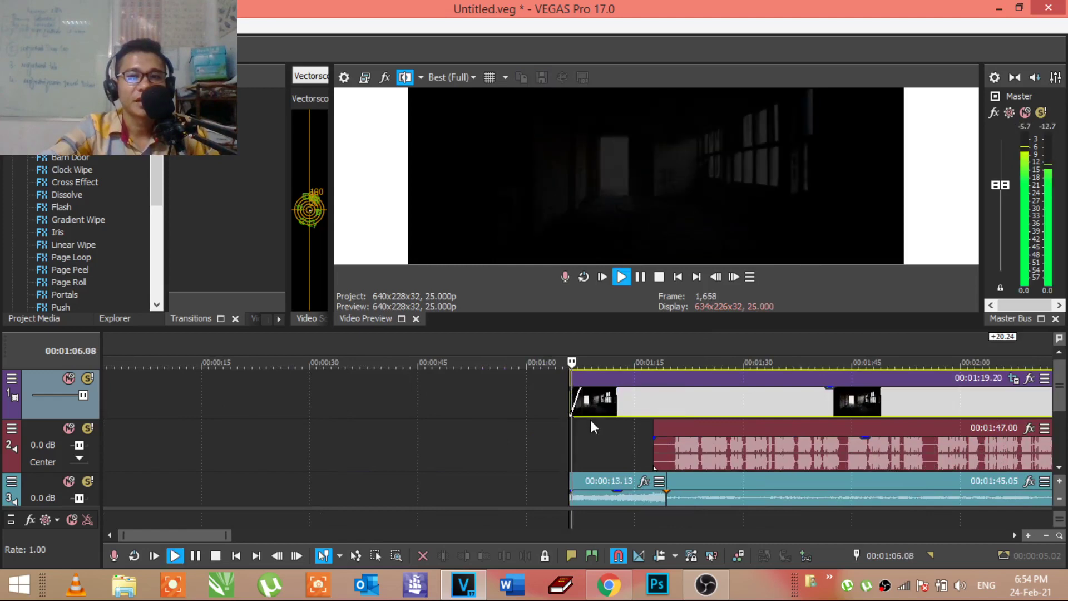
scroll(587, 409, "down", 5)
Step: Overlap the hand clip onto the corridor clip for a crossfade and change its curve shape
left_click(366, 399)
scroll(365, 399, "up", 4)
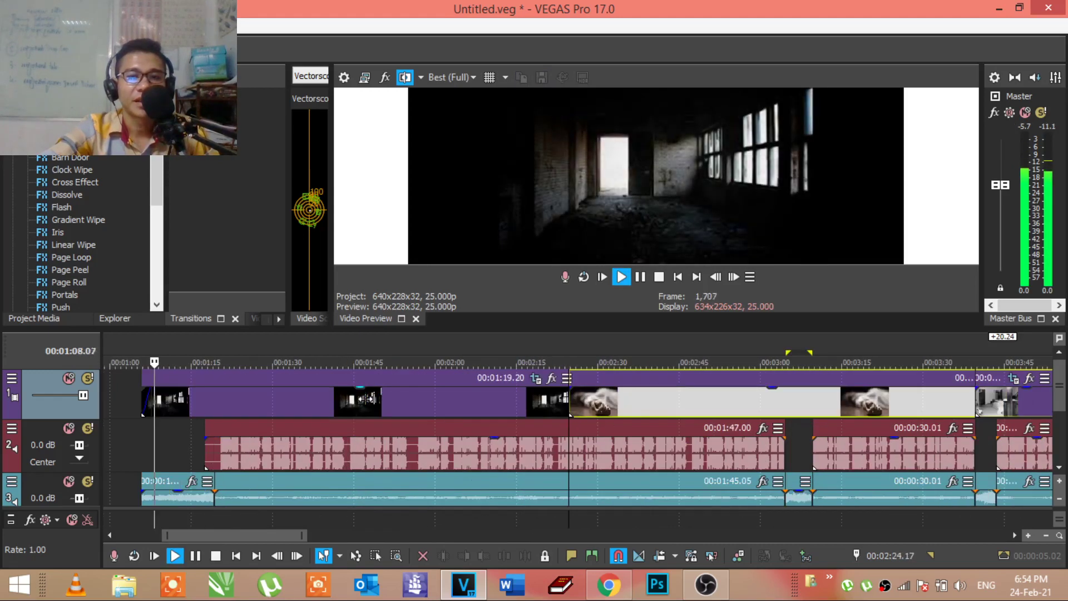
key("space")
left_click_drag(567, 401, 558, 402)
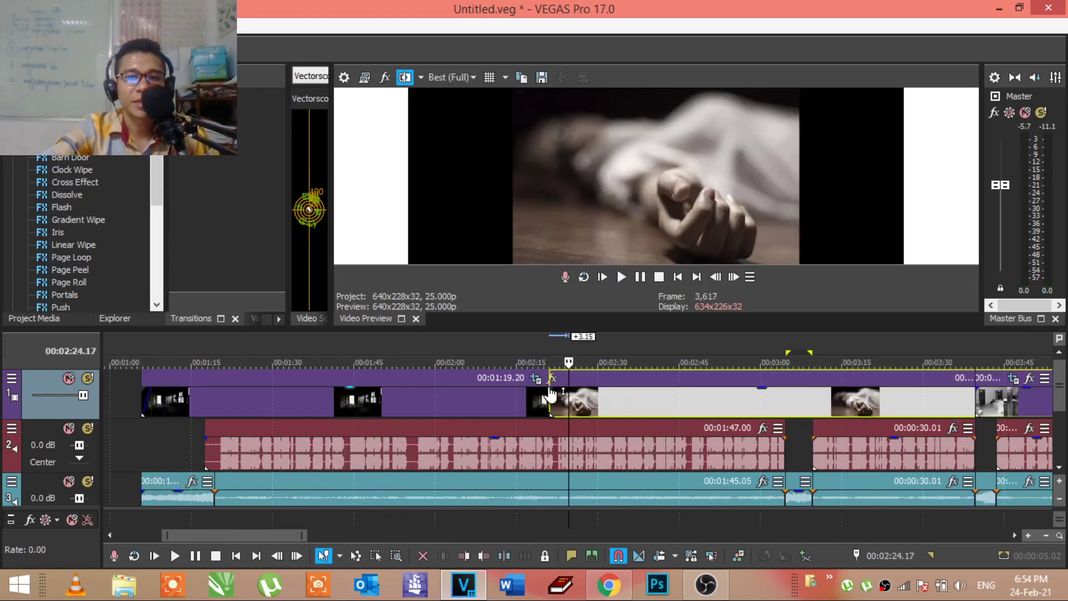
right_click(558, 393)
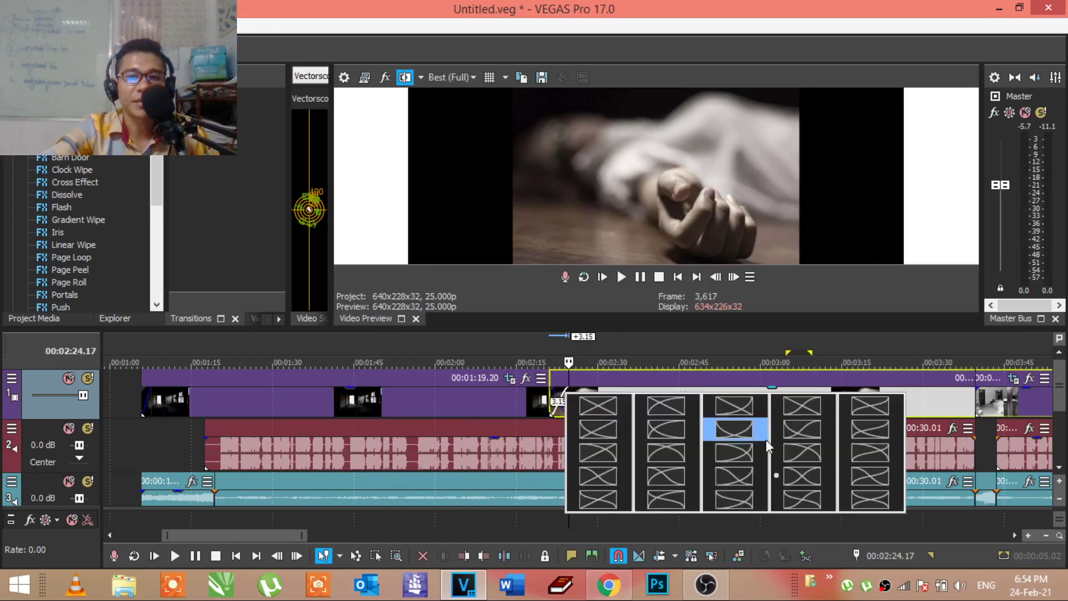
left_click(795, 466)
key("space")
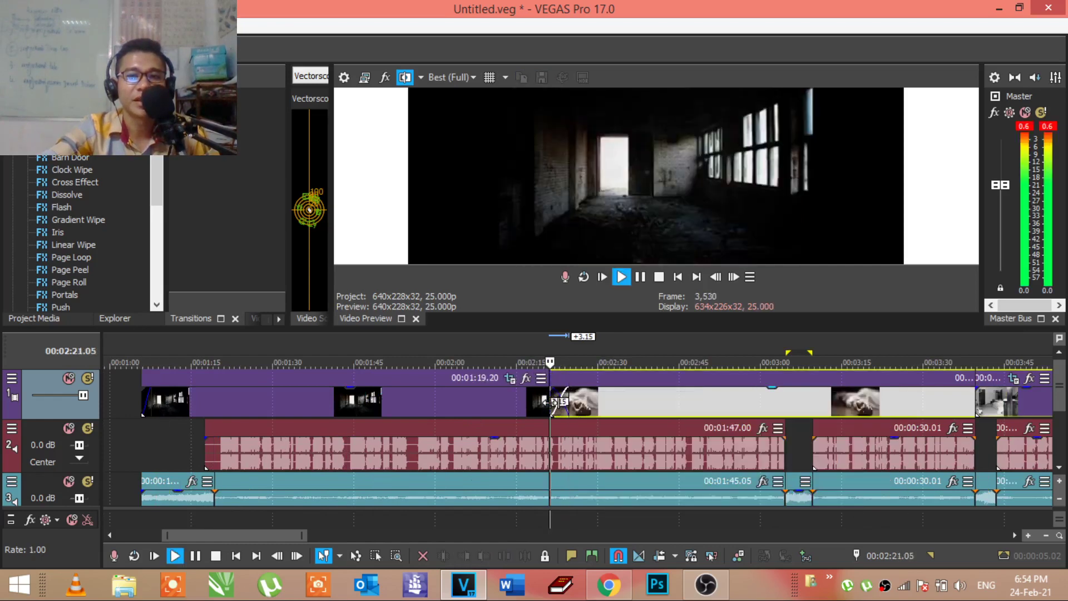
scroll(643, 440, "down", 3)
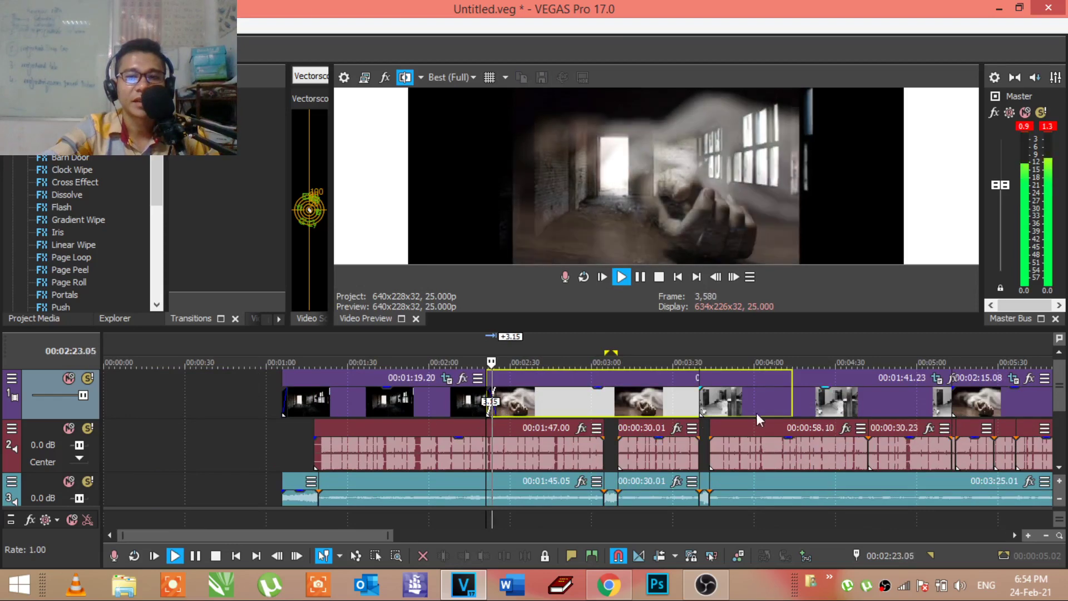
Step: Slide the bright window clip later so it overlaps the clip before it
left_click(702, 401)
scroll(614, 402, "up", 2)
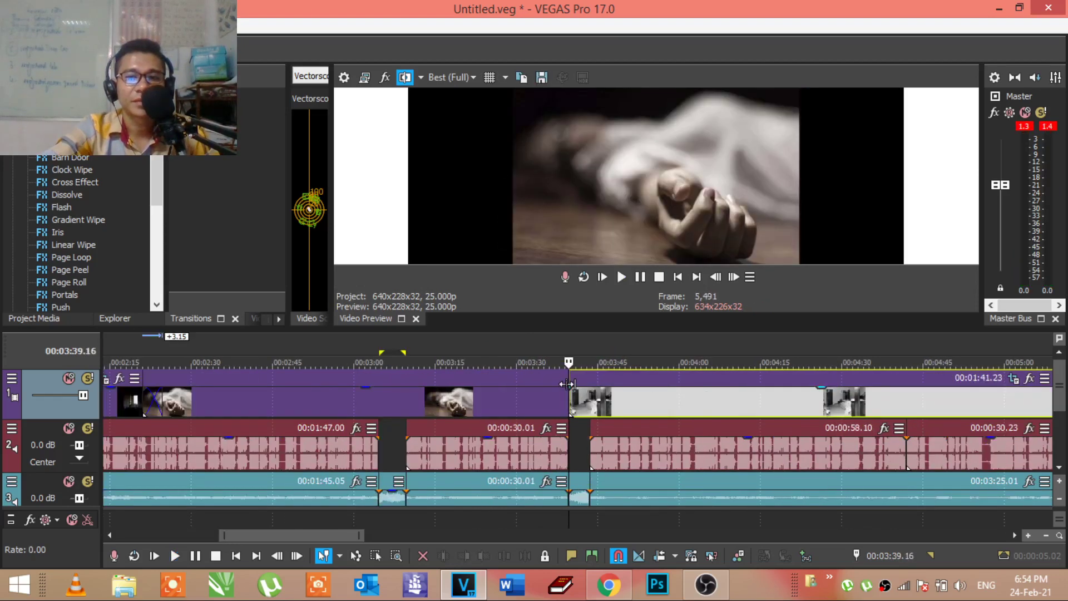
mouse_move(609, 398)
left_mouse_down()
mouse_move(785, 400)
mouse_move(487, 399)
left_mouse_up()
scroll(701, 394, "down", 4)
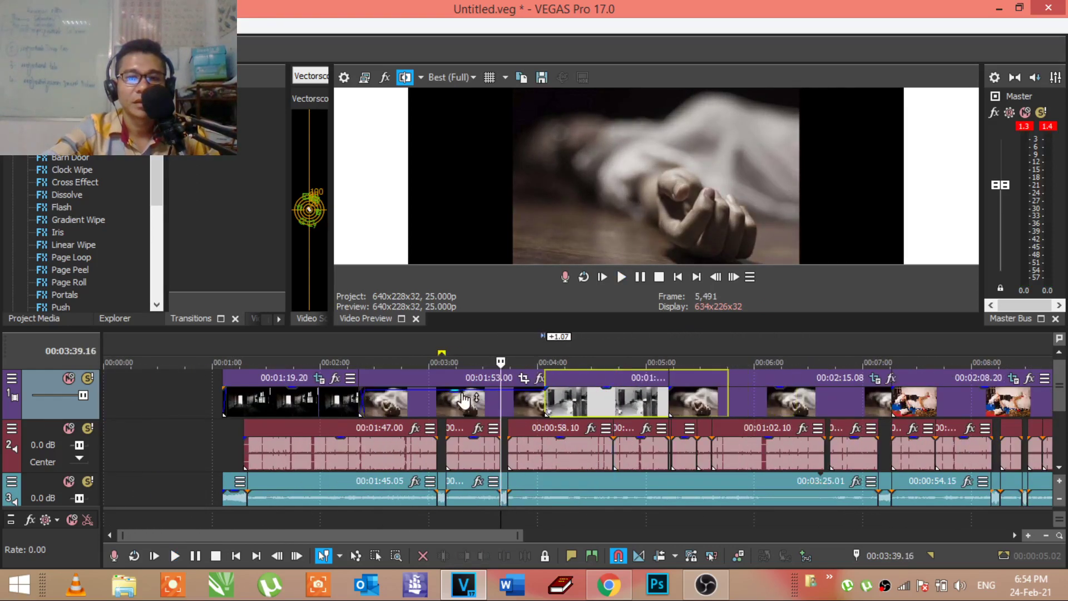
Step: Overlap the window, 00:02:15.08 and 00:02:08.20 clips with their neighbours, placing the last at the playhead
mouse_move(462, 399)
left_mouse_down()
mouse_move(602, 400)
mouse_move(559, 392)
left_mouse_up()
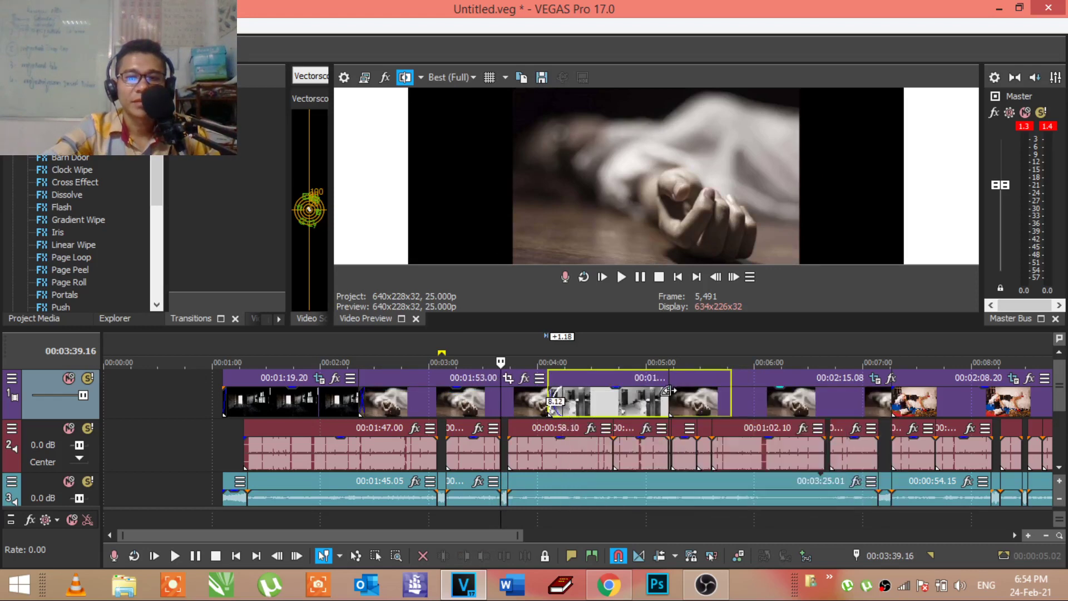
left_click_drag(667, 392, 693, 399)
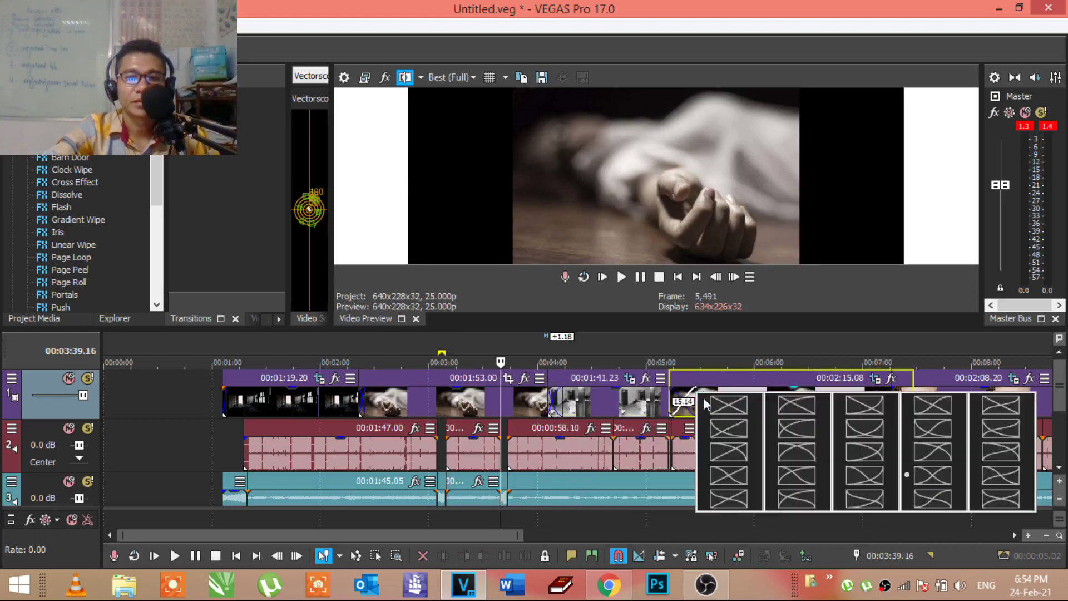
left_click_drag(889, 388, 907, 398)
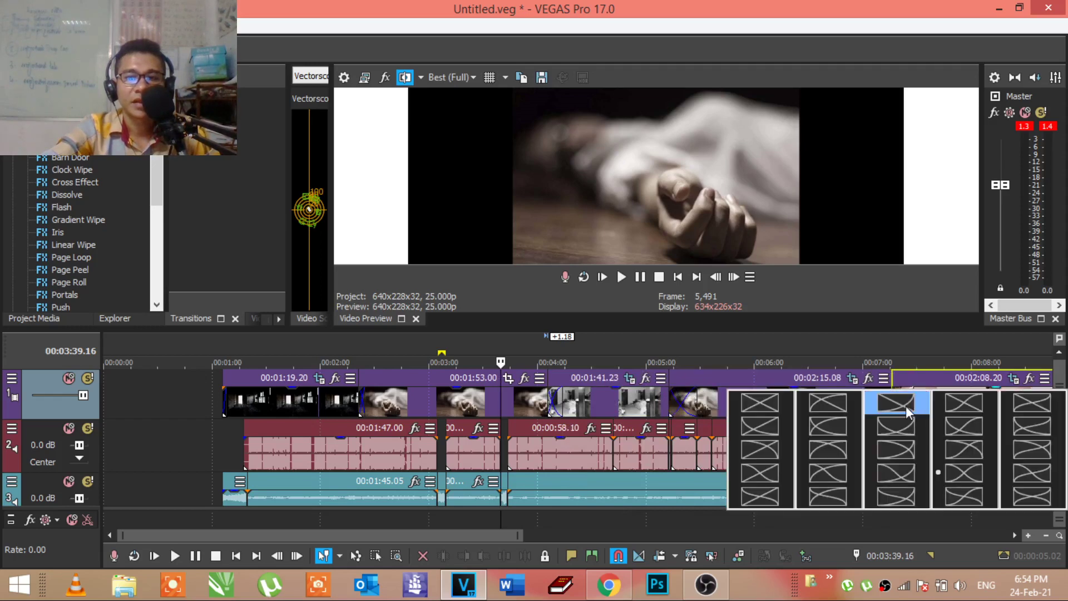
scroll(897, 408, "down", 4)
left_click(463, 395)
scroll(463, 394, "up", 4)
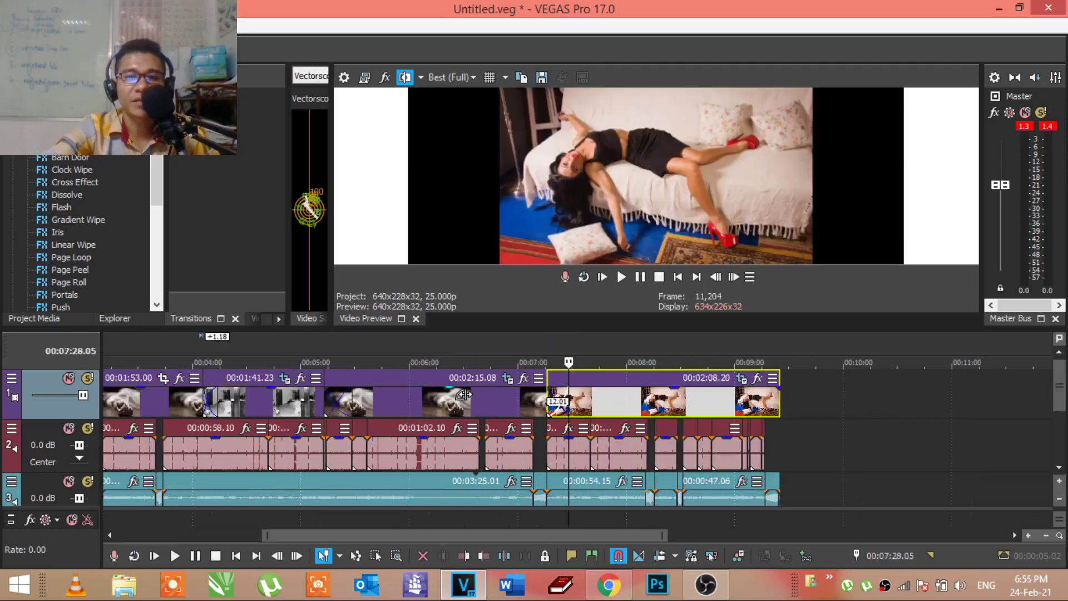
left_click_drag(602, 402, 624, 405)
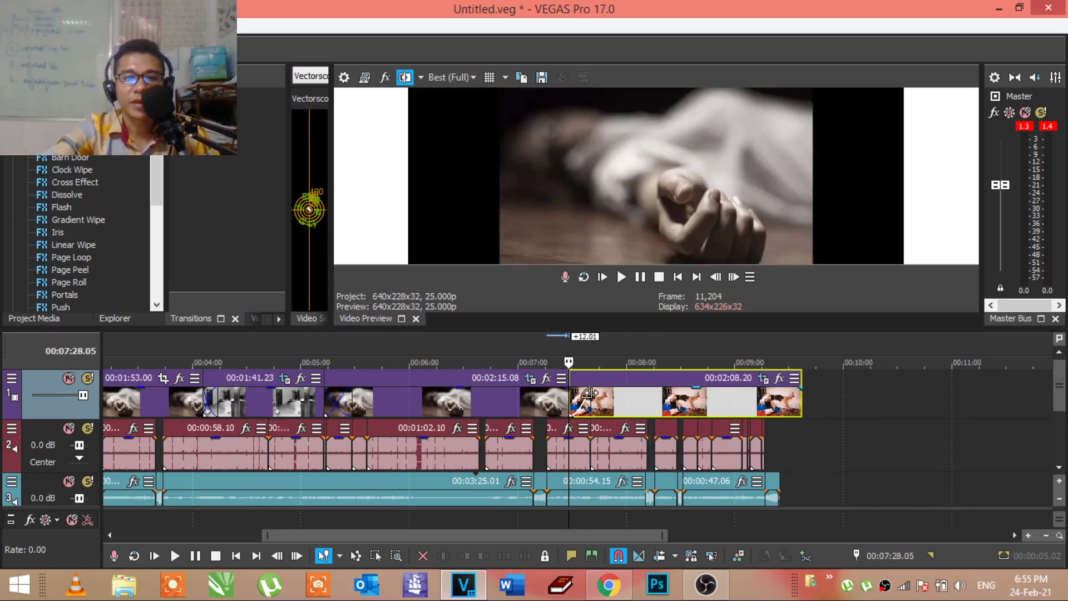
Step: Replay the transition into the 00:02:15.08 clip and save the project
left_click(566, 404)
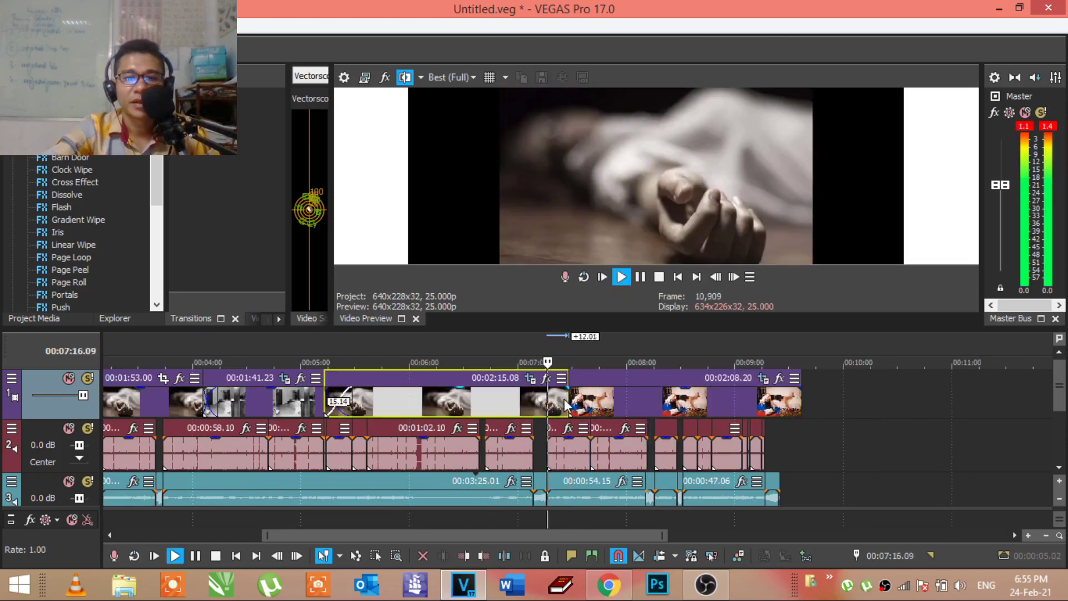
scroll(566, 404, "up", 4)
key("space")
left_click(566, 399)
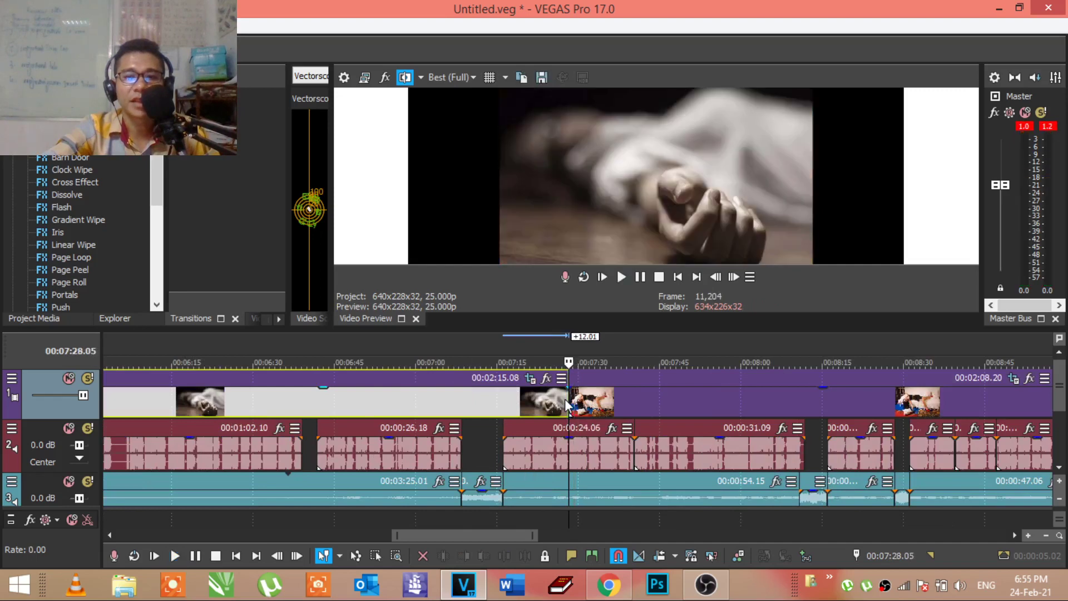
left_click(555, 400)
key("ctrl+s")
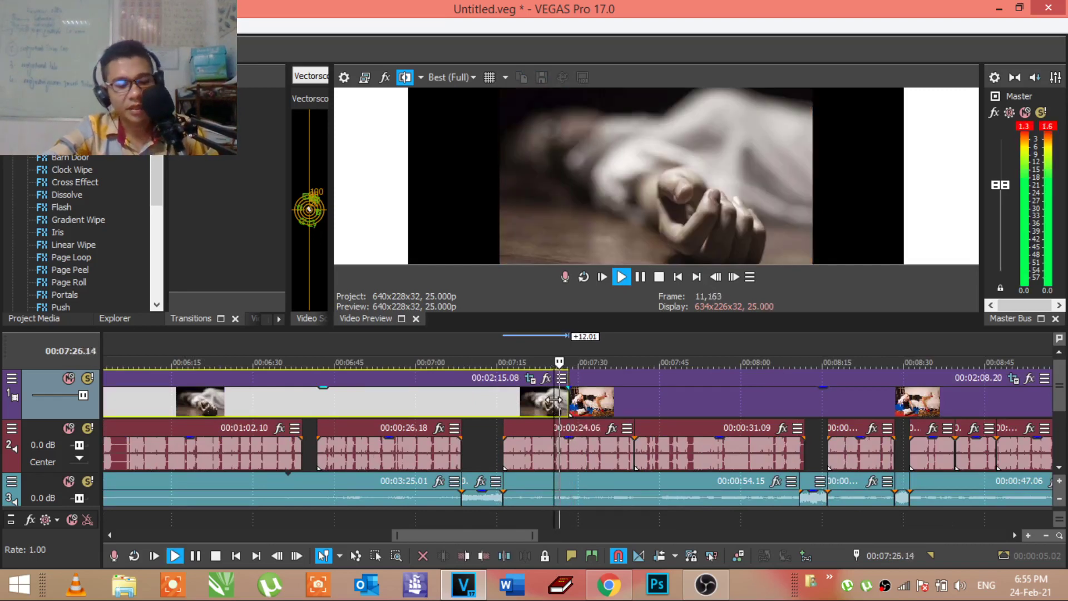
scroll(867, 422, "down", 5)
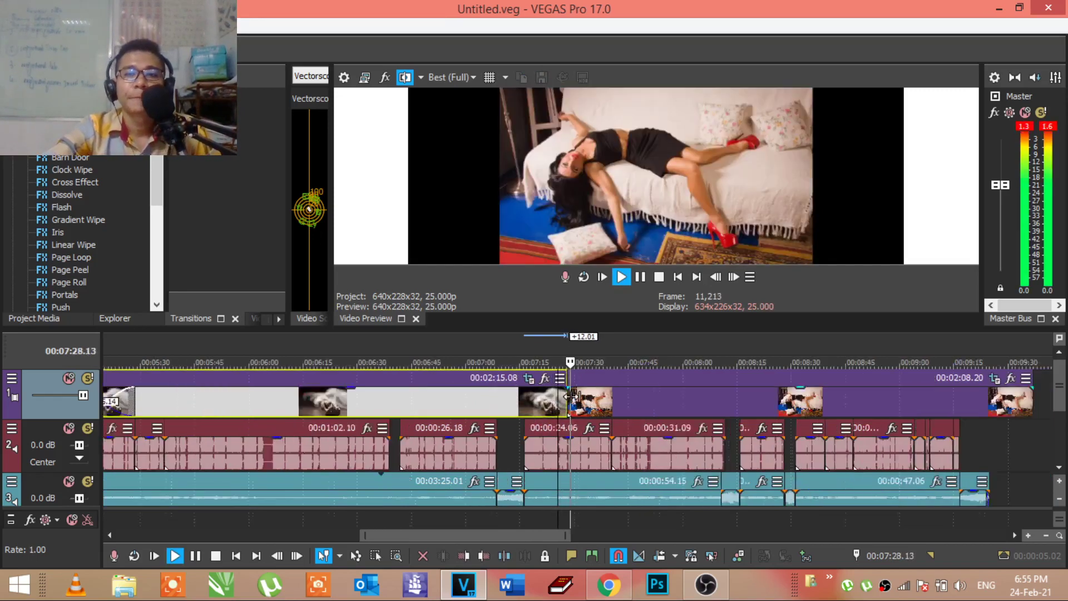
double_click(788, 408)
scroll(789, 408, "up", 3)
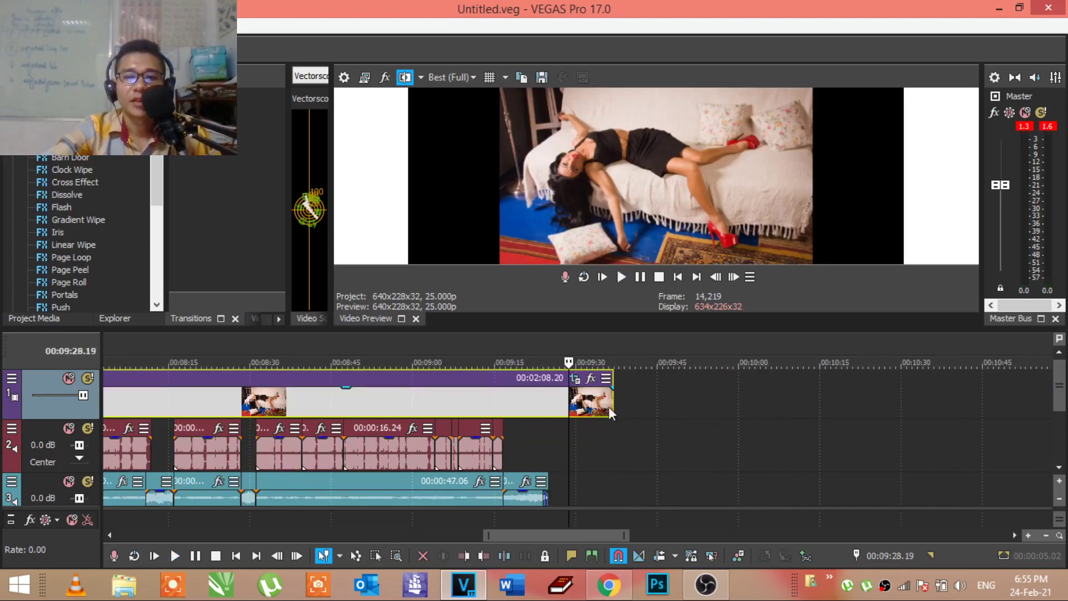
Step: Trim 12 seconds off the end of the last video clip and play the new ending
left_click_drag(612, 413, 546, 381)
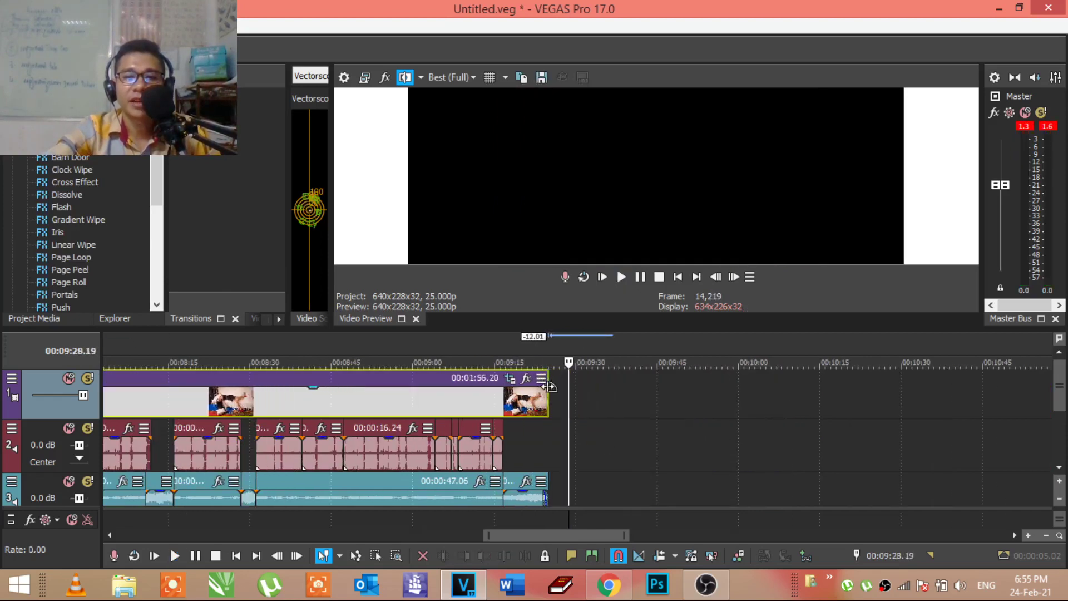
left_click(538, 393)
key("space")
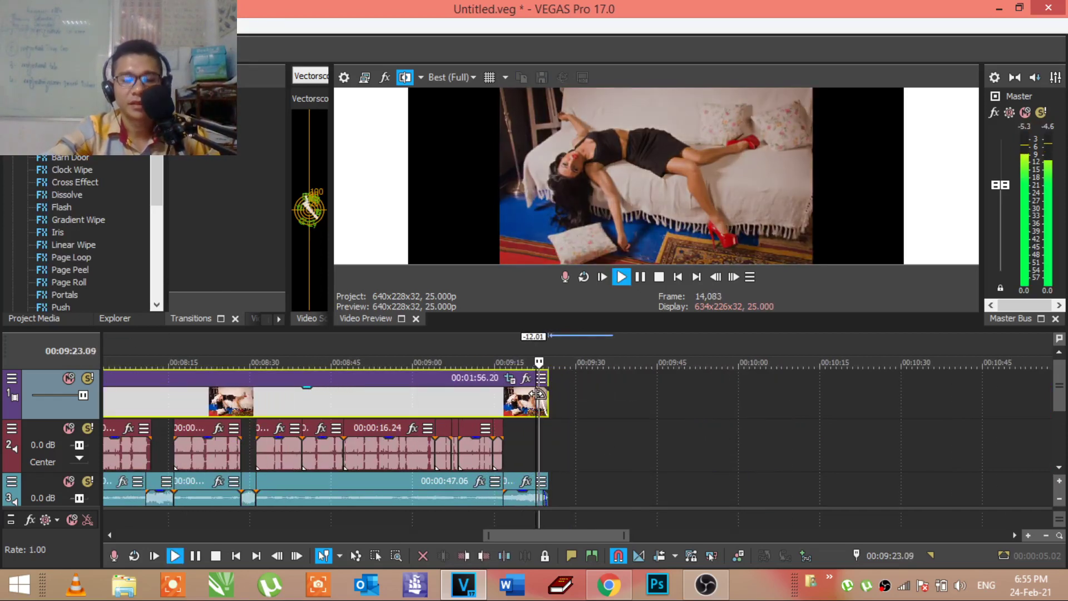
Step: Lengthen the fade-out on the final audio event on track 3
scroll(534, 460, "down", 1)
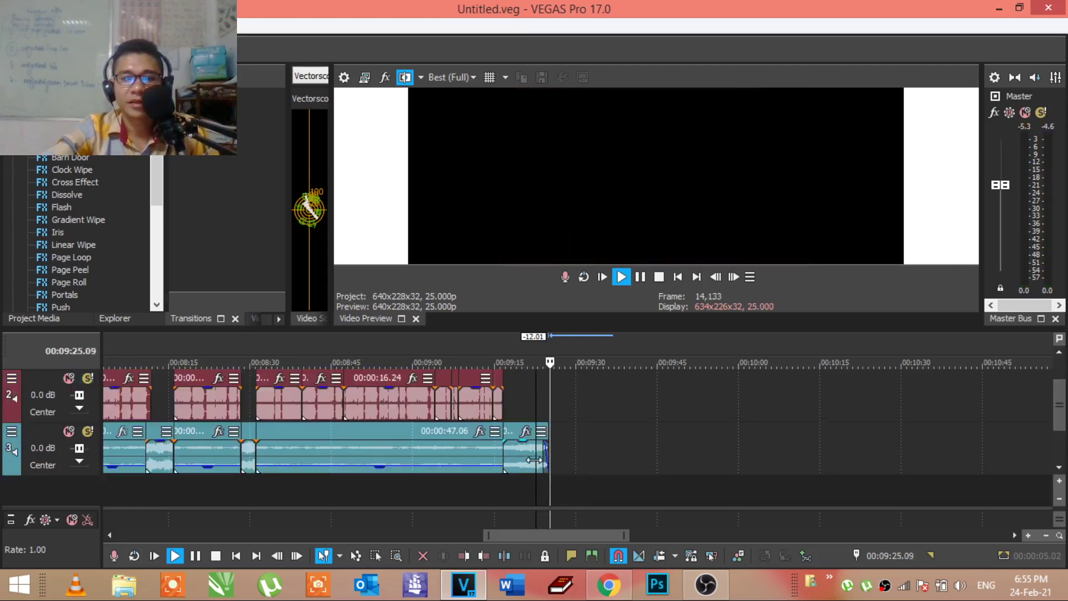
left_click(534, 460)
scroll(612, 463, "up", 3)
scroll(635, 465, "up", 2)
key("space")
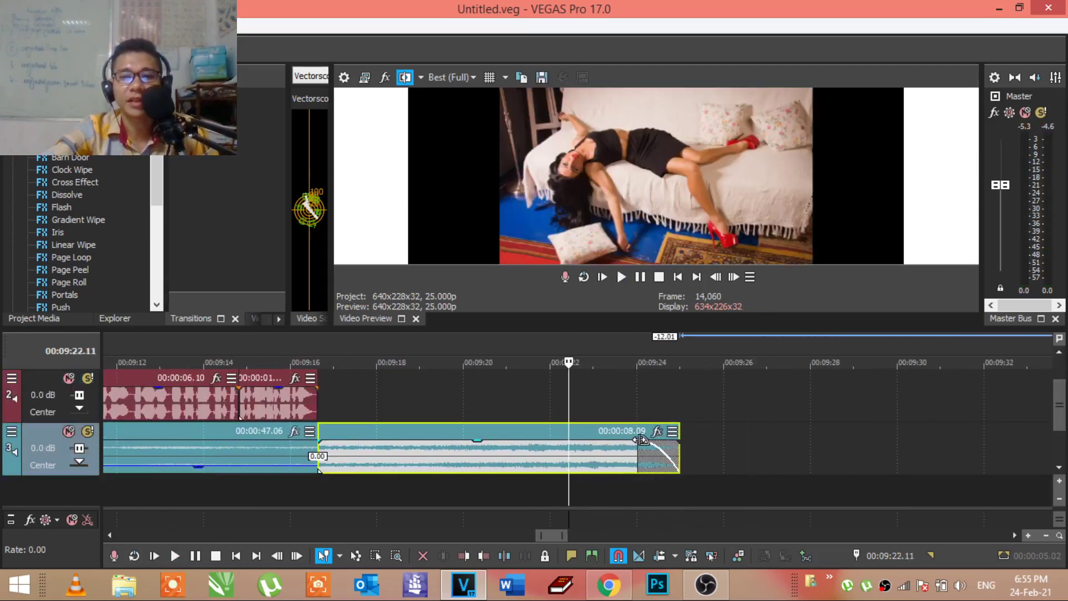
left_click_drag(640, 439, 579, 441)
key("space")
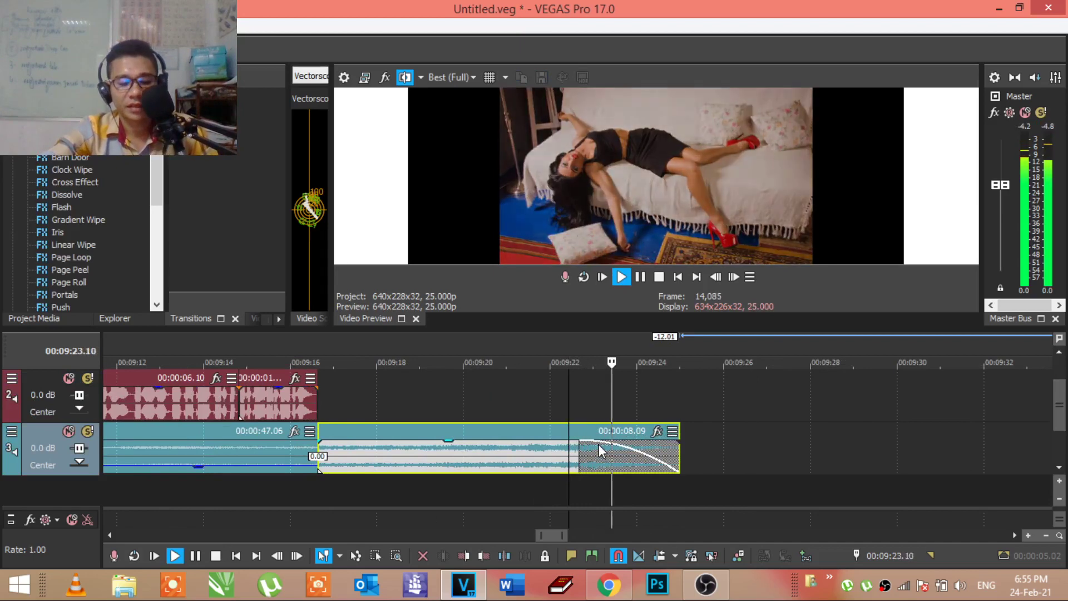
Step: Add a 1.15-second fade-in to the opening audio event and save the project
scroll(600, 450, "down", 8)
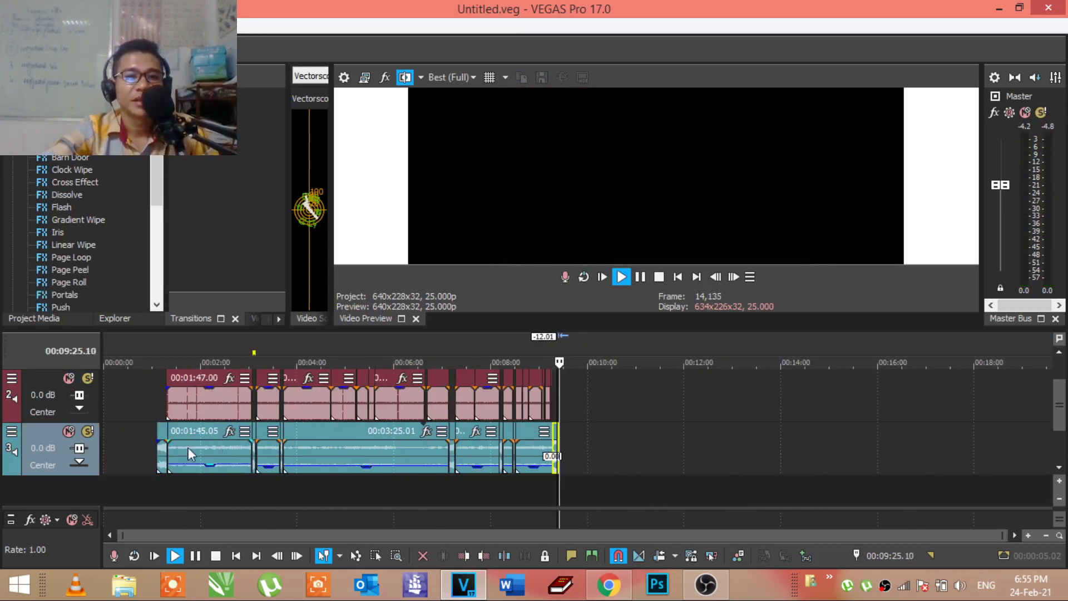
left_click(163, 454)
scroll(379, 468, "up", 5)
key("space")
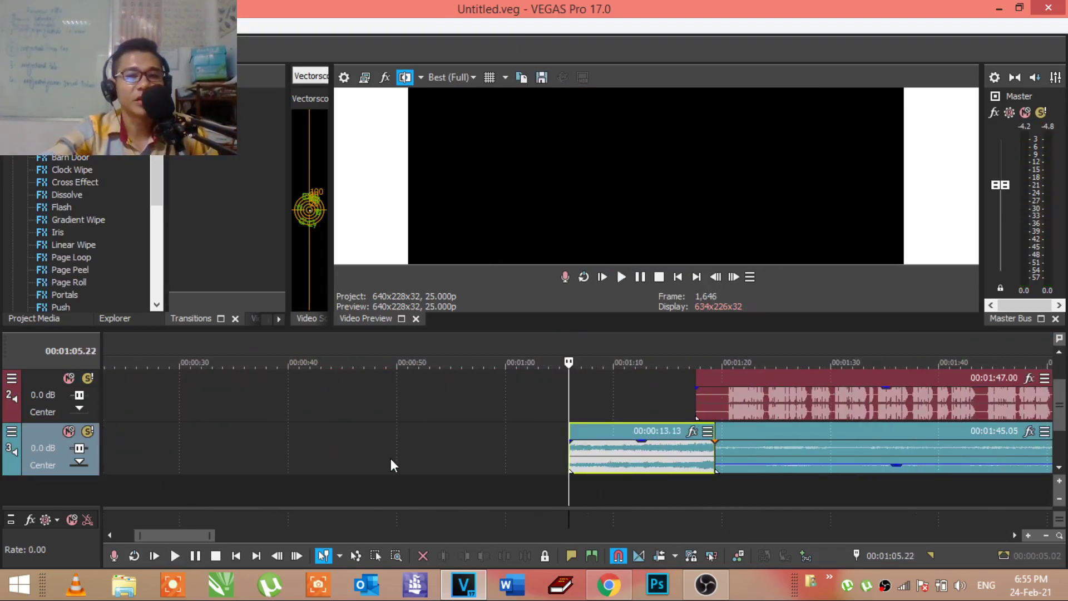
key("space")
key("space")
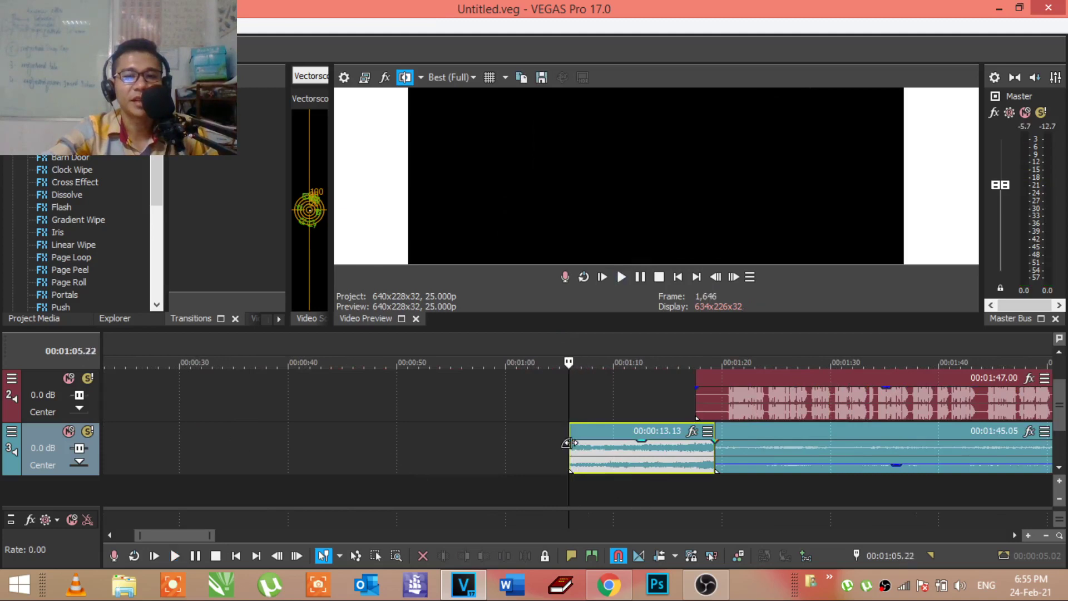
left_click_drag(569, 444, 587, 445)
key("space")
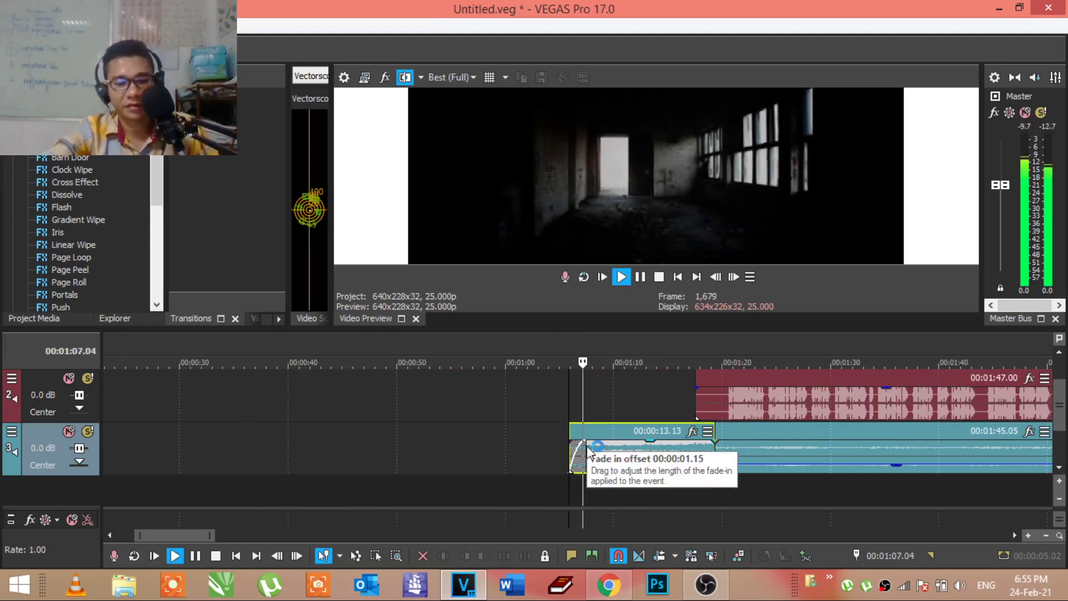
key("ctrl+z")
scroll(584, 446, "down", 6)
left_click(890, 396)
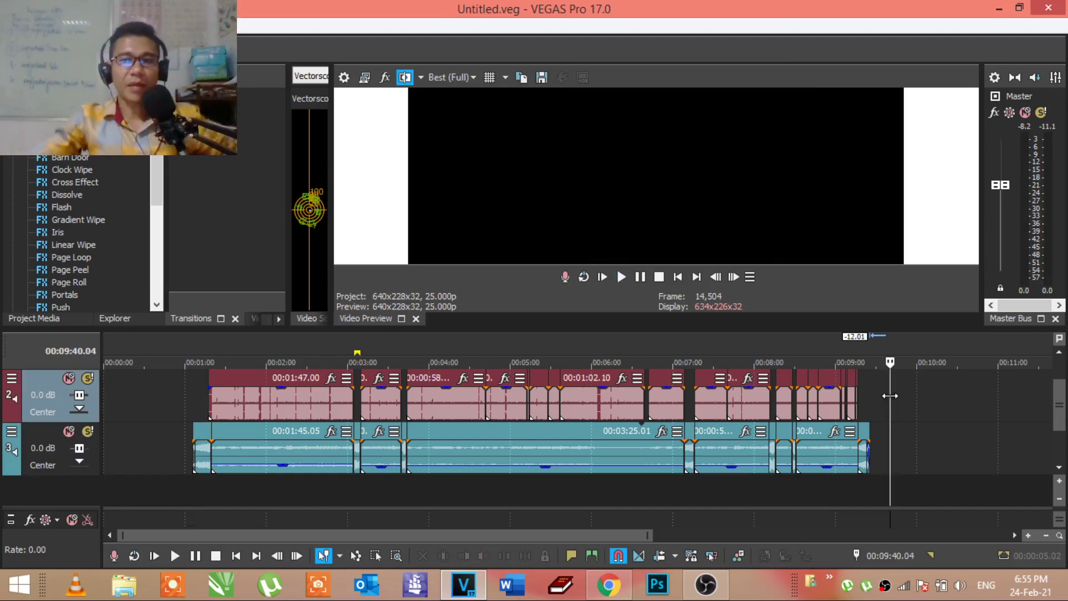
Step: Insert a new empty video track from the timeline's right-click menu
scroll(847, 334, "up", 2)
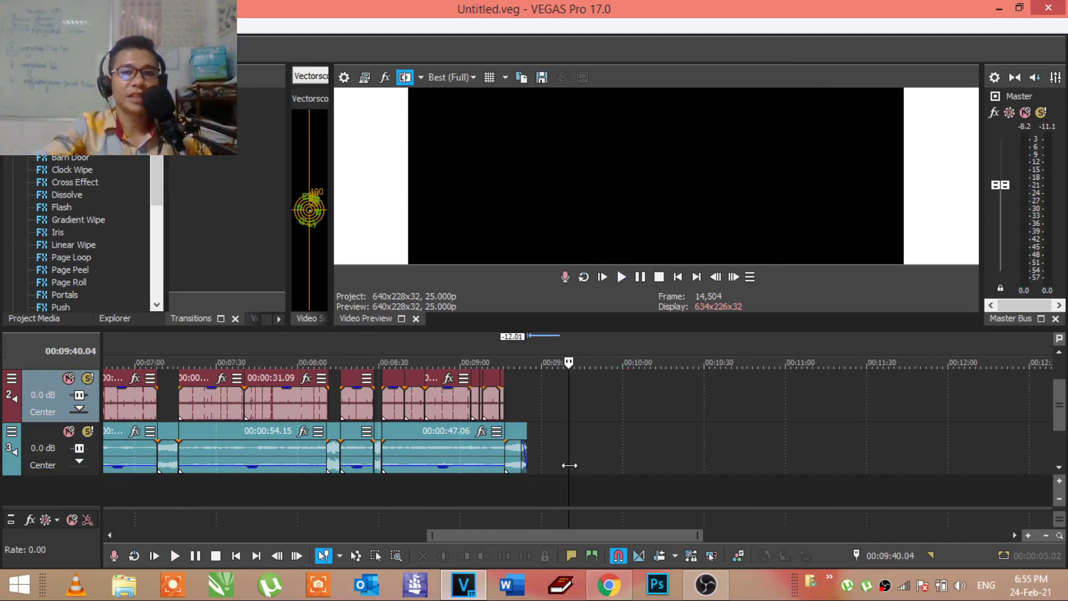
left_click(550, 409)
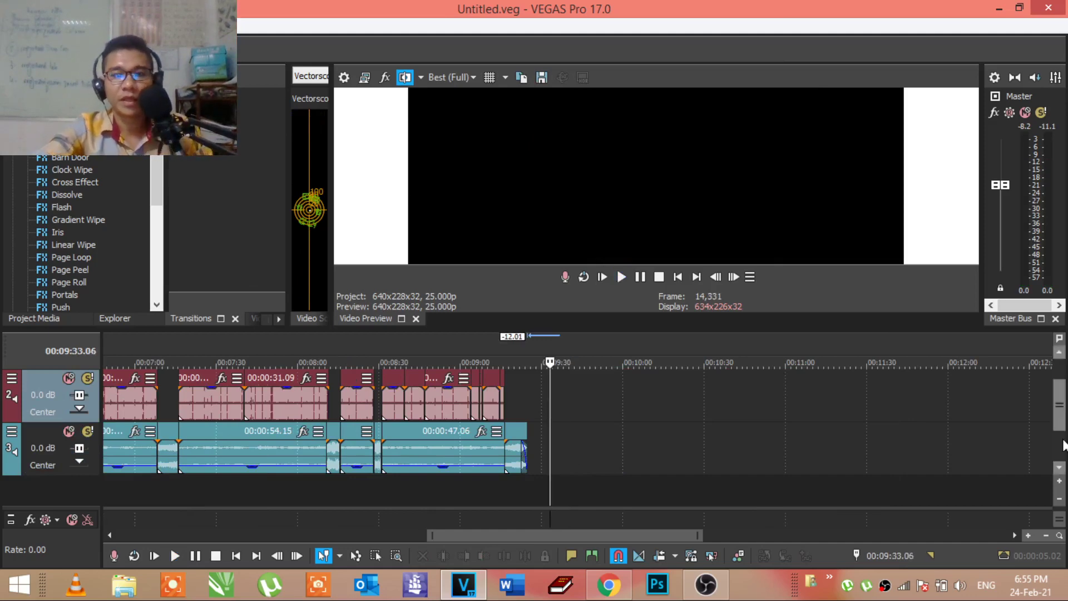
scroll(1057, 423, "up", 2)
left_click(576, 407)
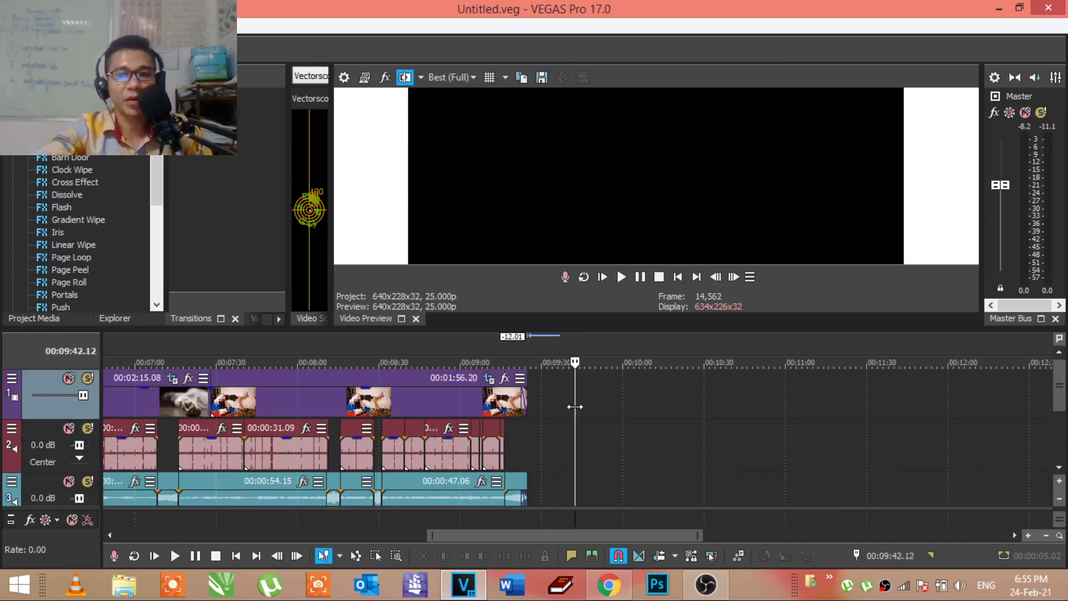
right_click(576, 407)
left_click(560, 394)
right_click(565, 394)
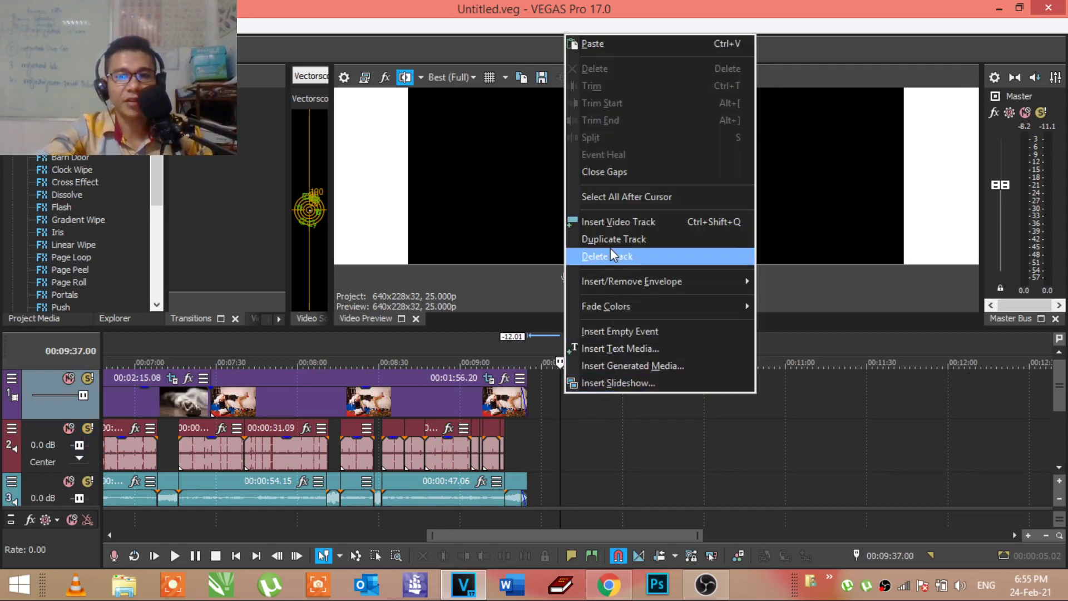
left_click(628, 221)
Step: Minimize VEGAS Pro to show the Windows desktop
left_click(580, 380)
right_click(579, 380)
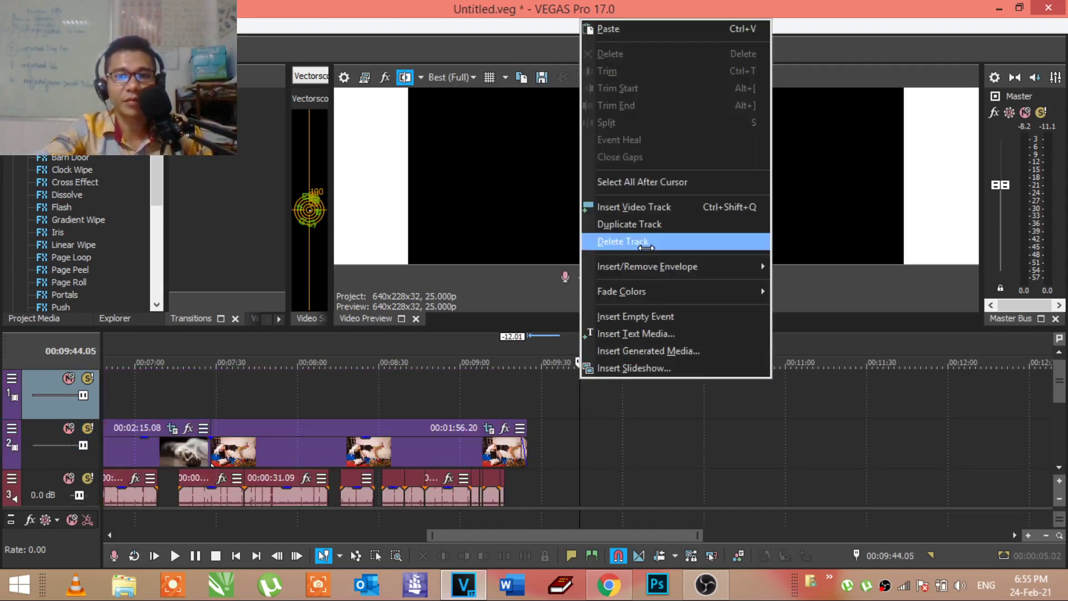
key("Escape")
left_click(1000, 8)
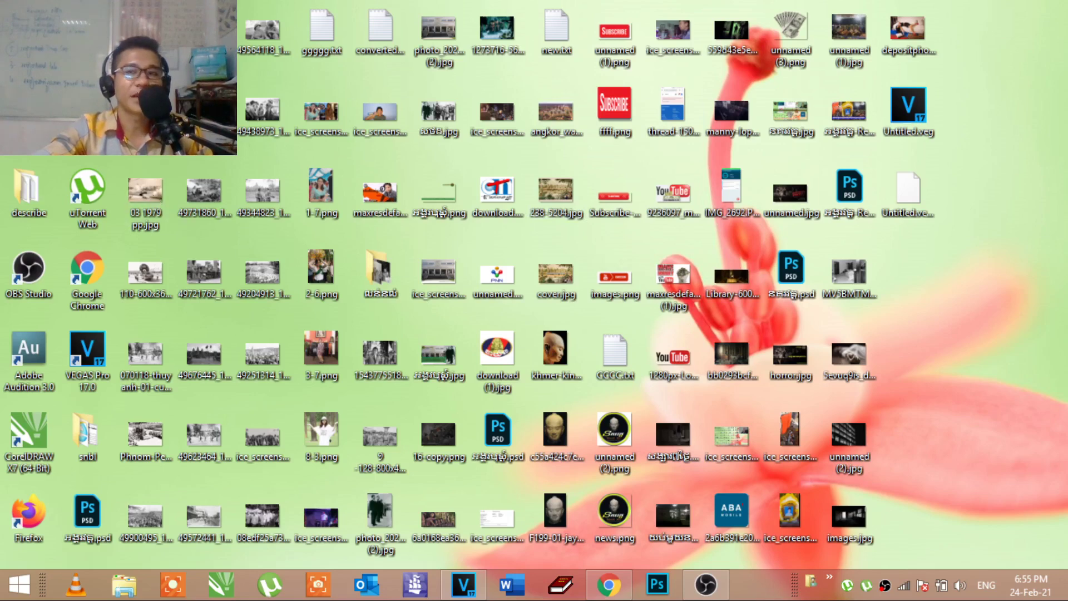
Step: Open the ឈាង folder and drag the មហានគរ.png image toward the VEGAS Pro window
double_click(325, 261)
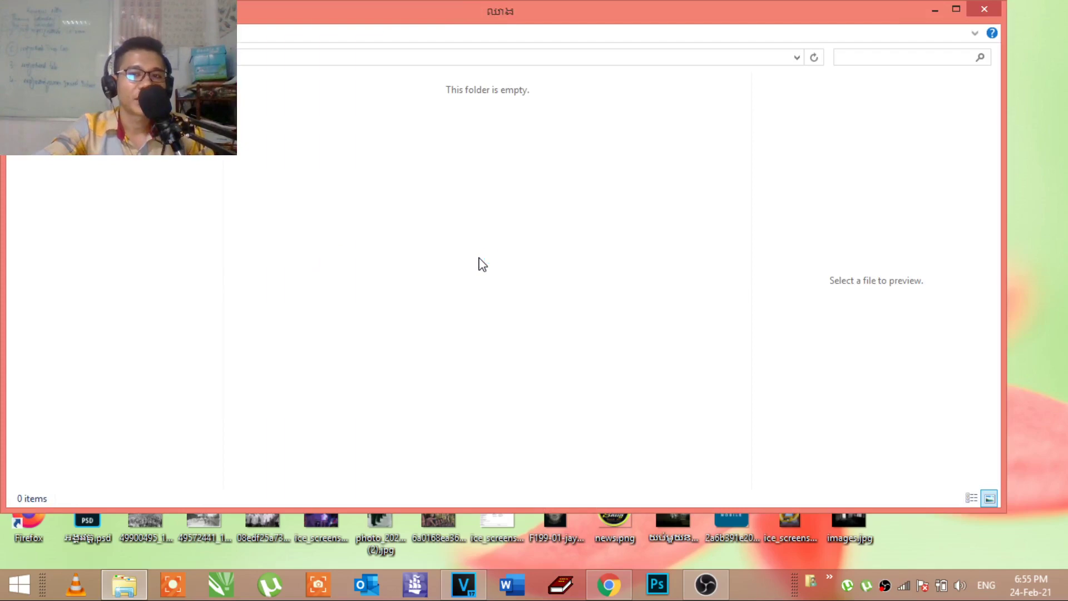
left_click(276, 314)
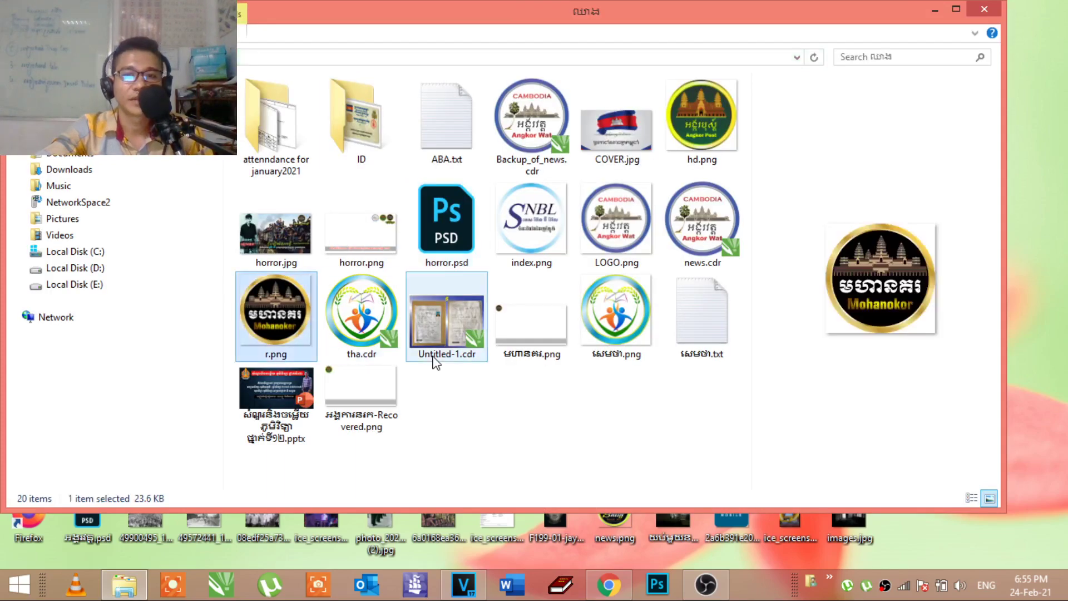
left_click(537, 356)
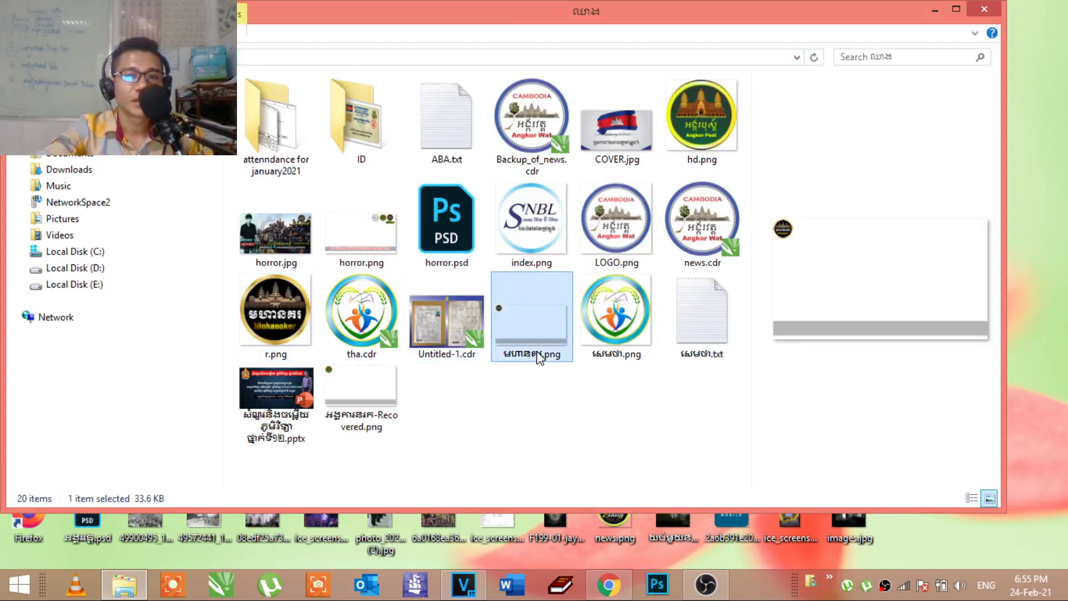
mouse_move(531, 320)
left_mouse_down()
mouse_move(679, 379)
mouse_move(480, 484)
left_mouse_up()
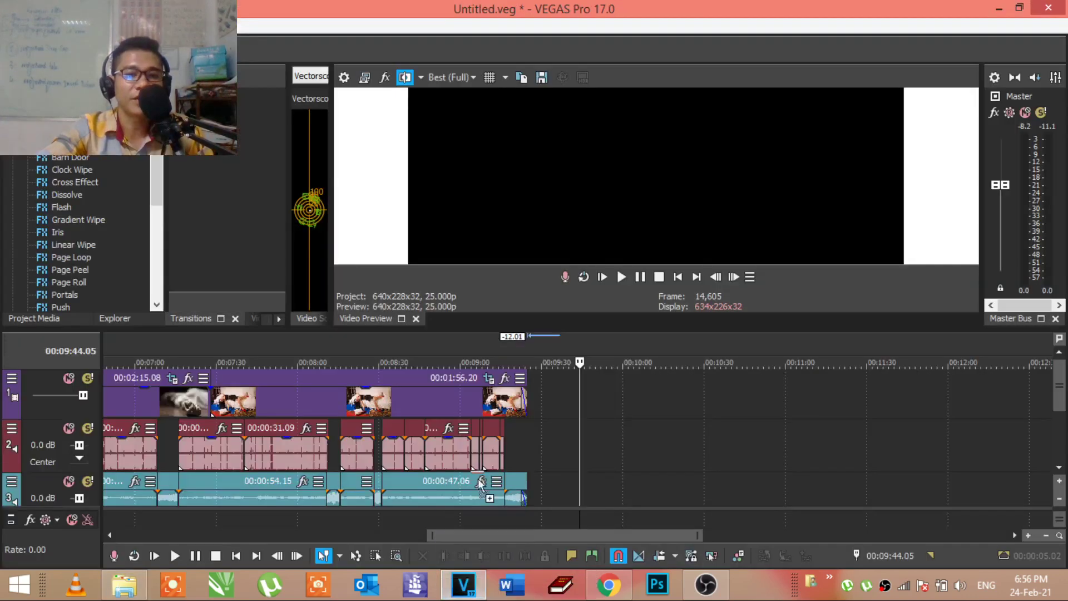
Step: Drop the logo image onto the empty top track and stretch it across the whole video
left_click_drag(483, 377, 483, 350)
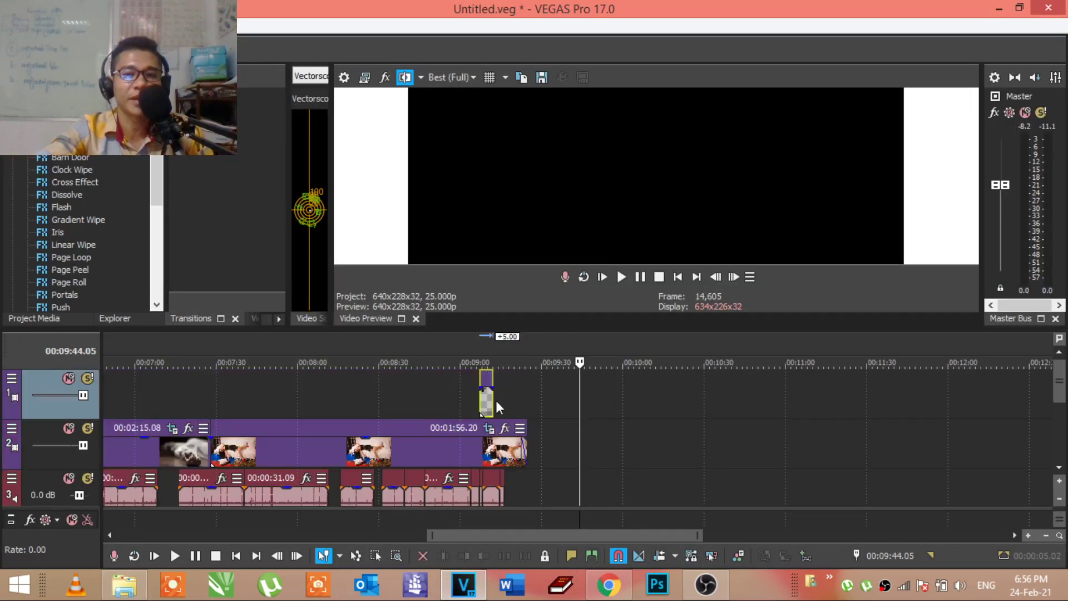
left_click(499, 400)
mouse_move(492, 400)
left_mouse_down()
mouse_move(513, 400)
mouse_move(159, 378)
left_mouse_up()
scroll(522, 394, "down", 5)
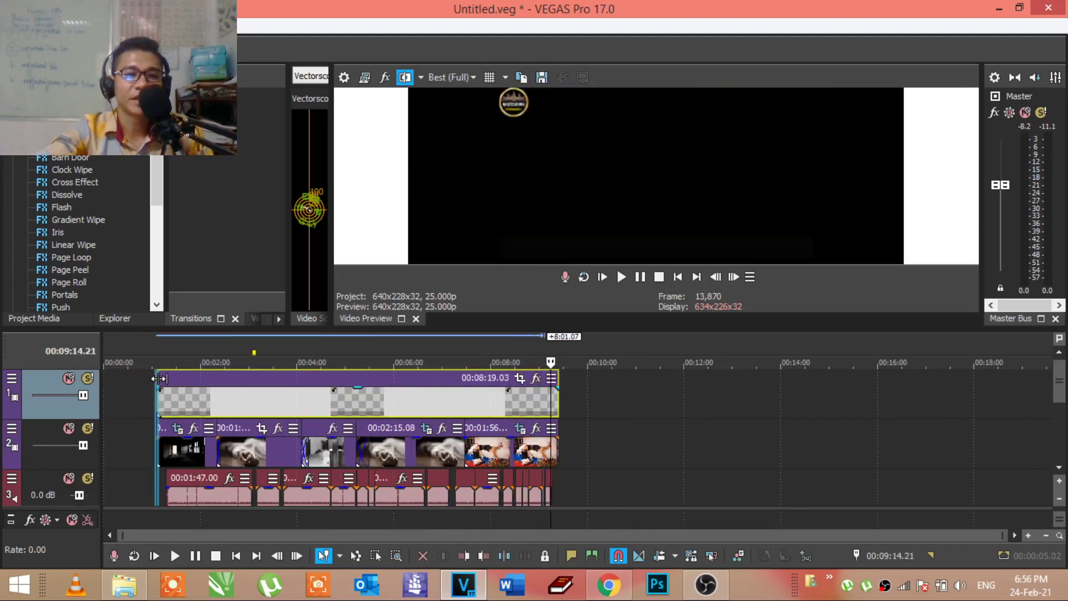
left_click(196, 409)
scroll(196, 409, "up", 3)
left_click(432, 412)
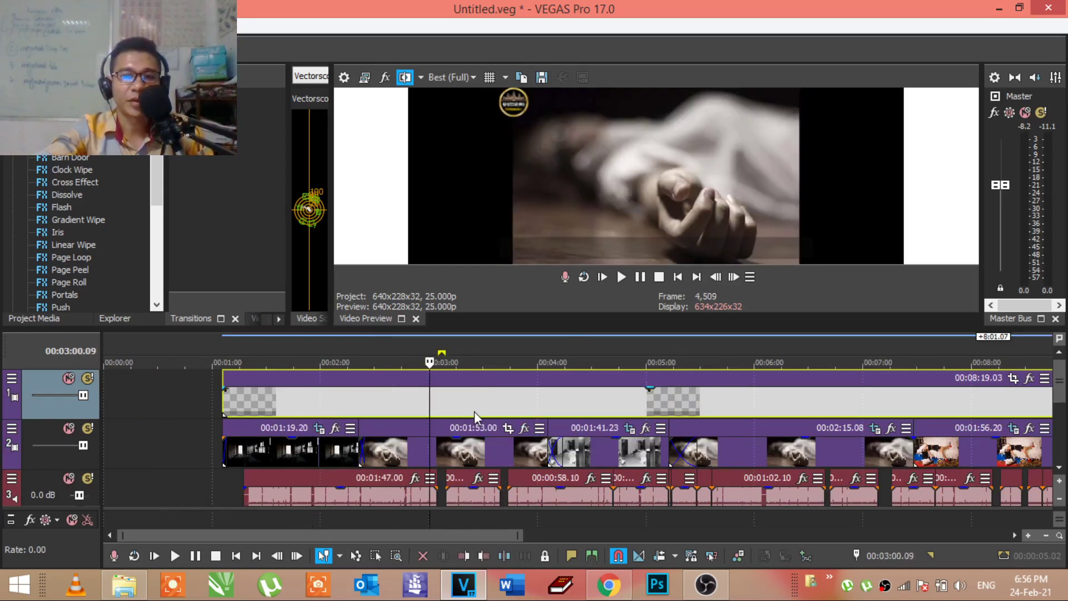
scroll(474, 412, "down", 3)
left_click(188, 405)
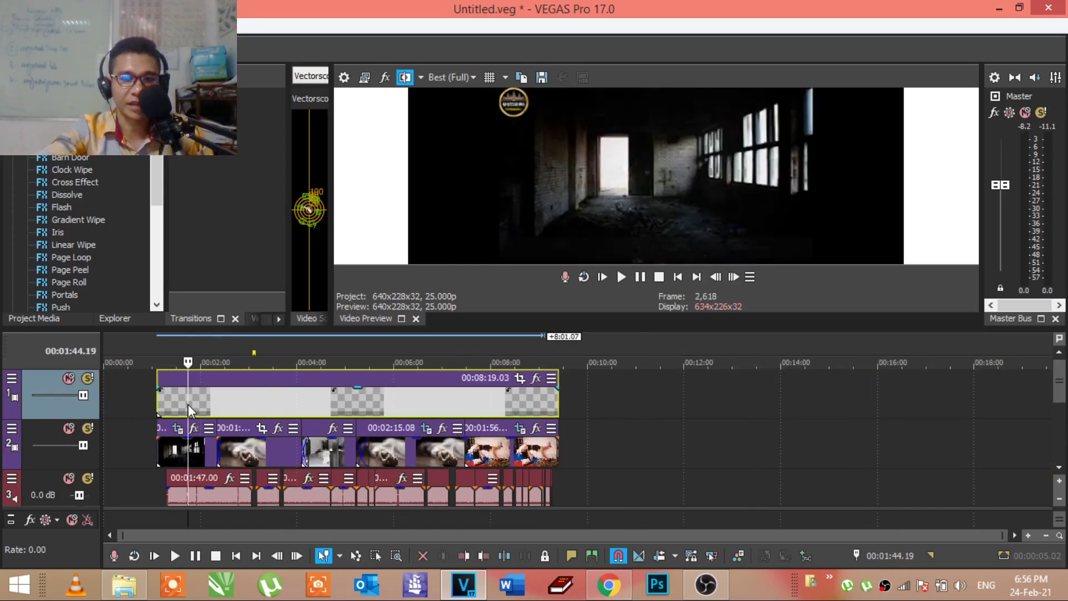
scroll(188, 405, "up", 2)
left_click(223, 401)
scroll(326, 407, "up", 2)
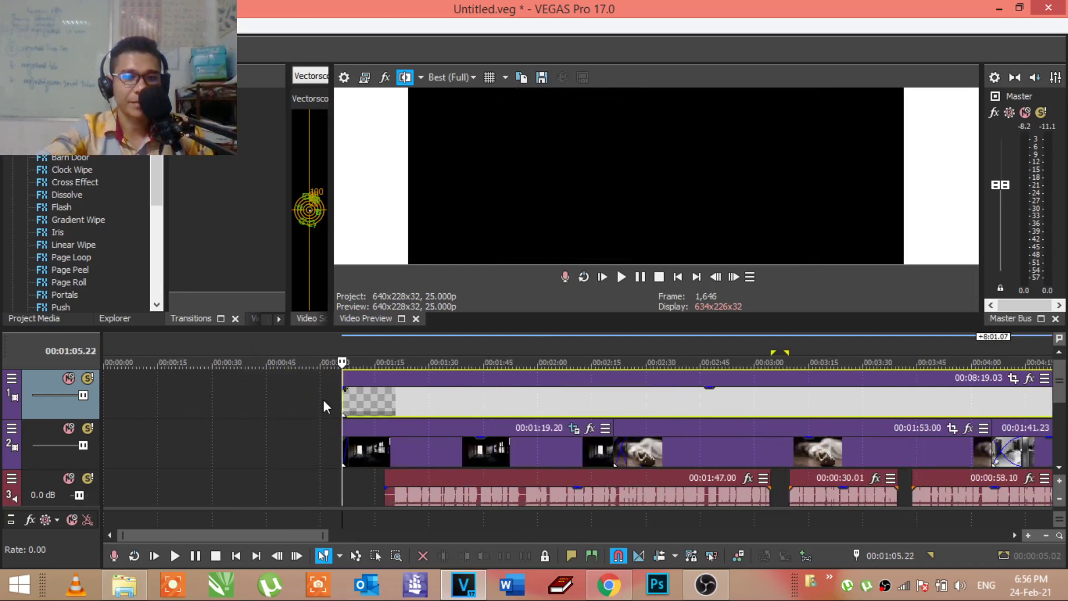
Step: Give the logo clip a short fade-in and preview the start of the video
left_click_drag(342, 389, 355, 389)
key("space")
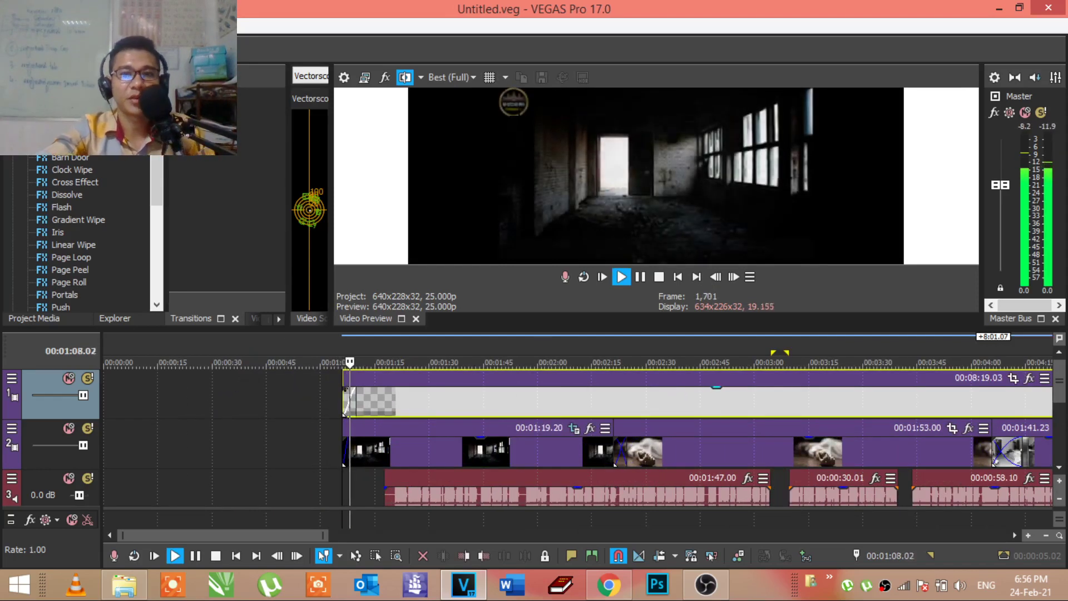
left_click(308, 440)
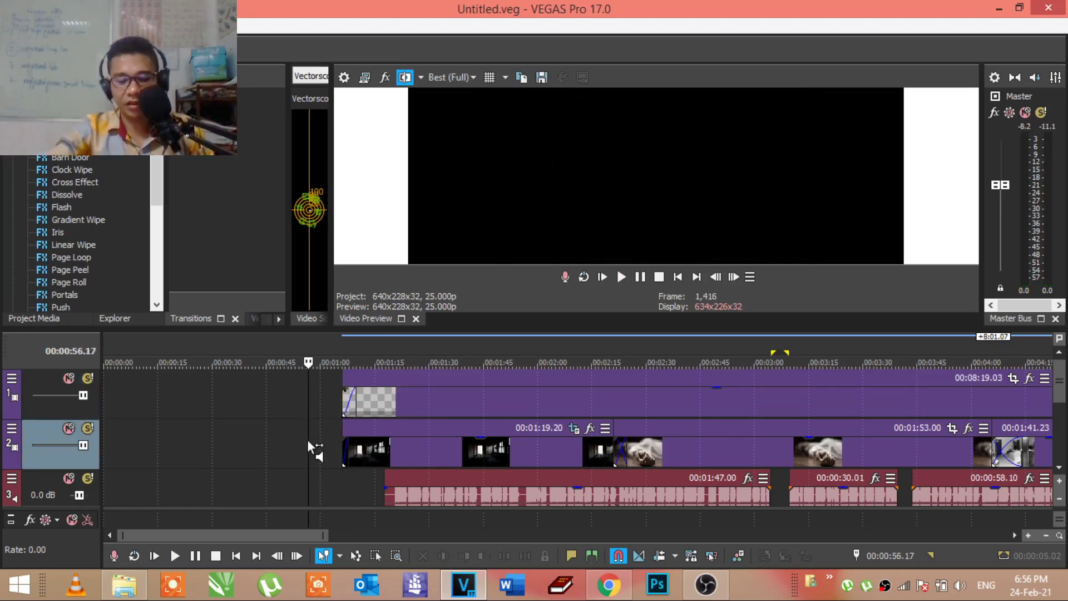
key("ctrl+o")
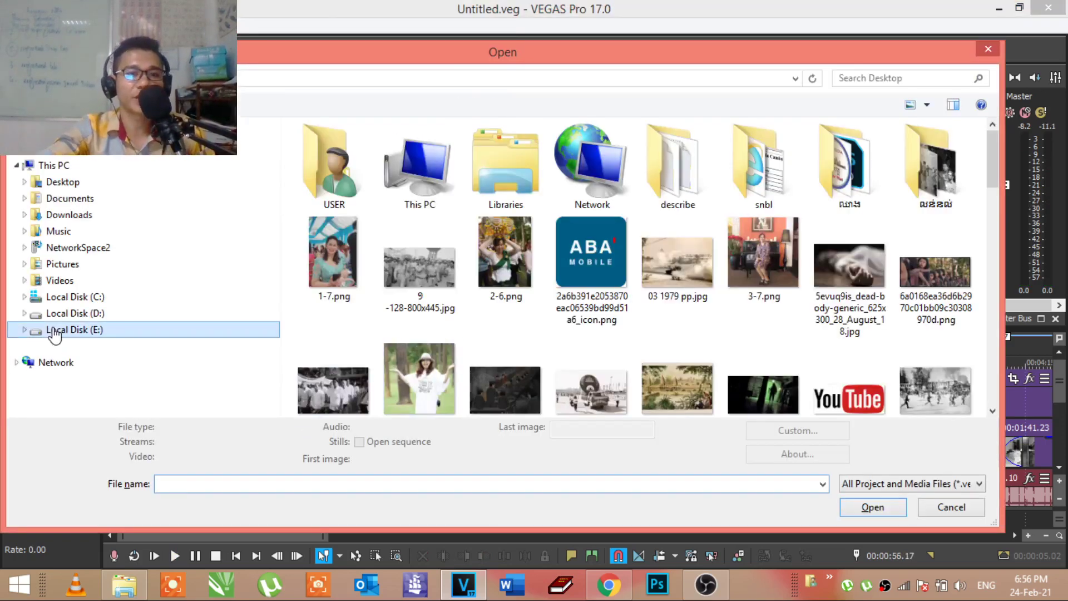
Step: Import the 4.wmv intro clip from the intro folder on the D: drive
left_click(74, 329)
left_click(74, 313)
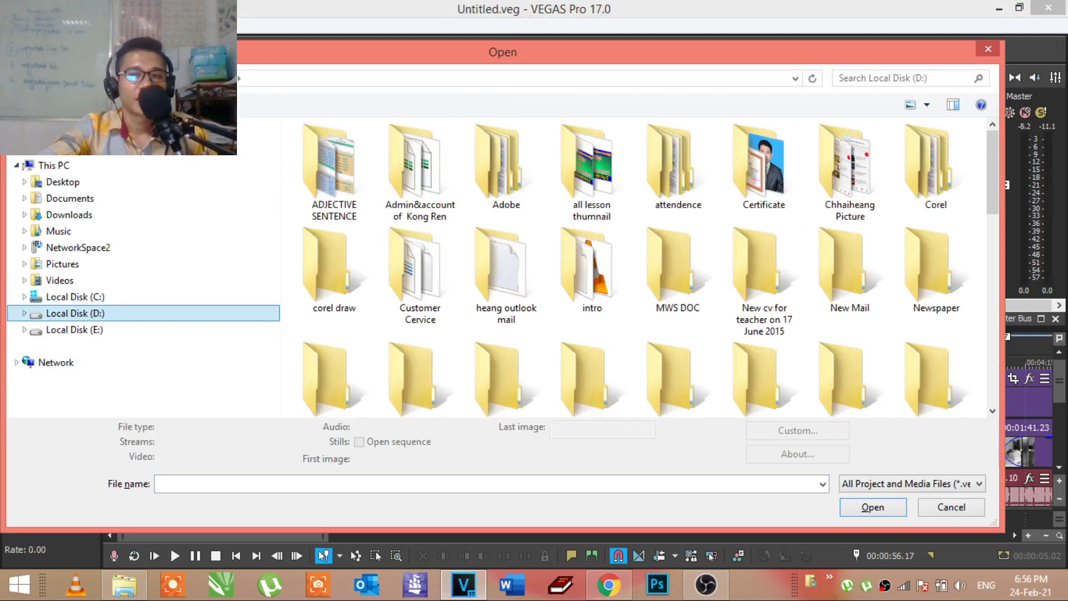
scroll(990, 225, "down", 1)
left_click_drag(990, 225, 996, 178)
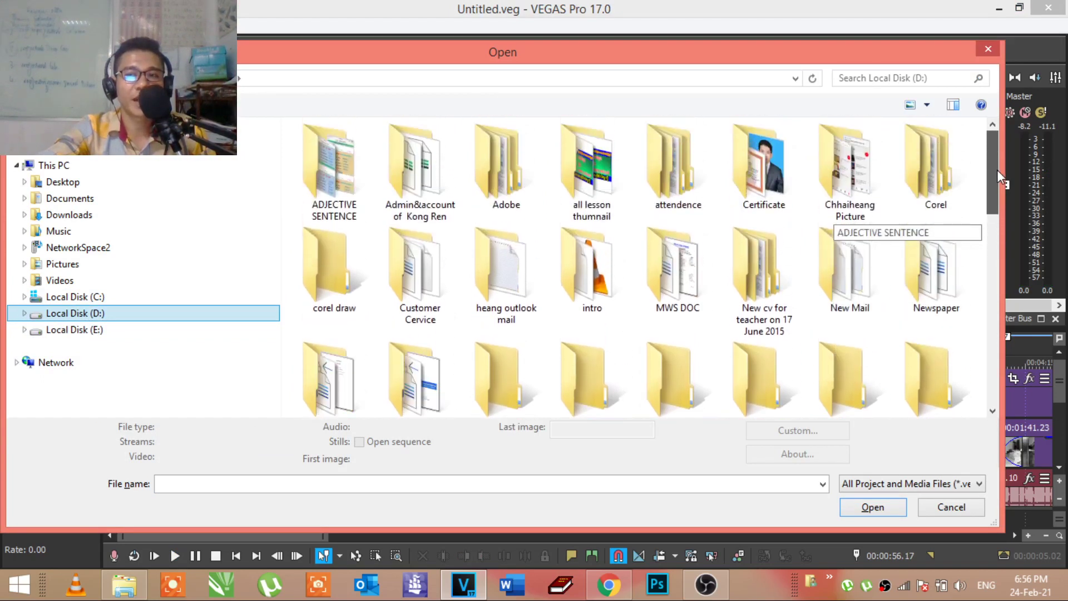
mouse_move(990, 186)
left_mouse_down()
mouse_move(996, 257)
mouse_move(998, 205)
left_mouse_up()
double_click(590, 261)
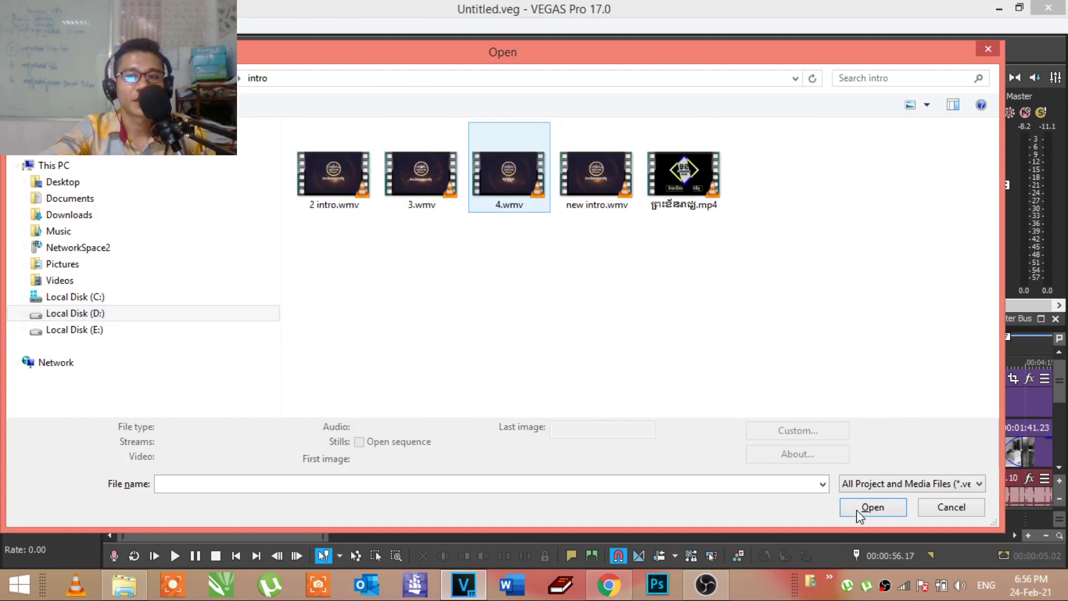
key("Return")
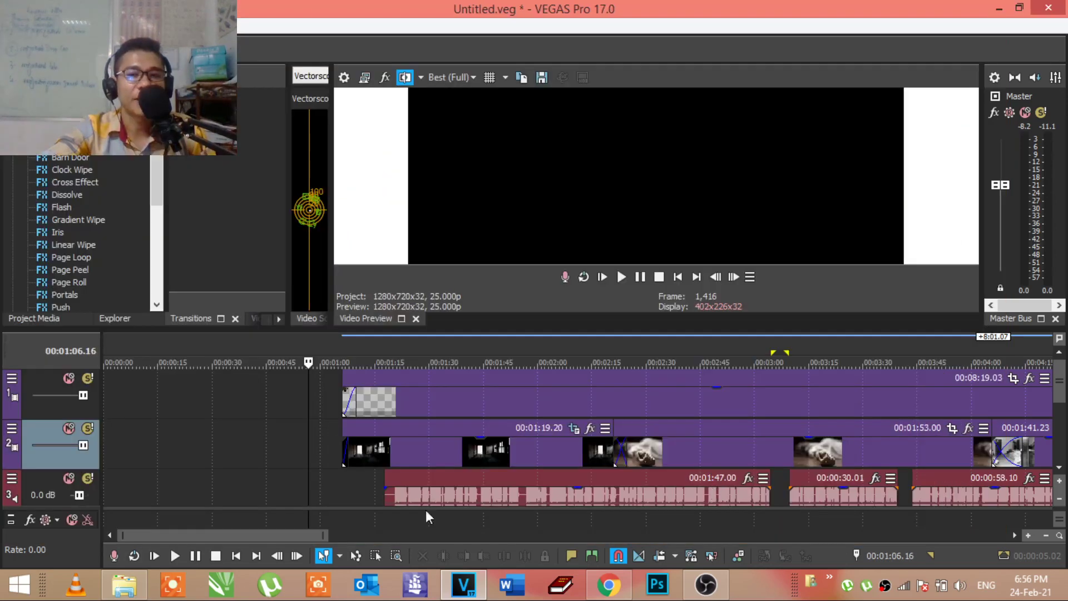
Step: Trim the intro clip to the 00:00:46–00:00:53.23 time selection
left_click_drag(324, 453, 292, 454)
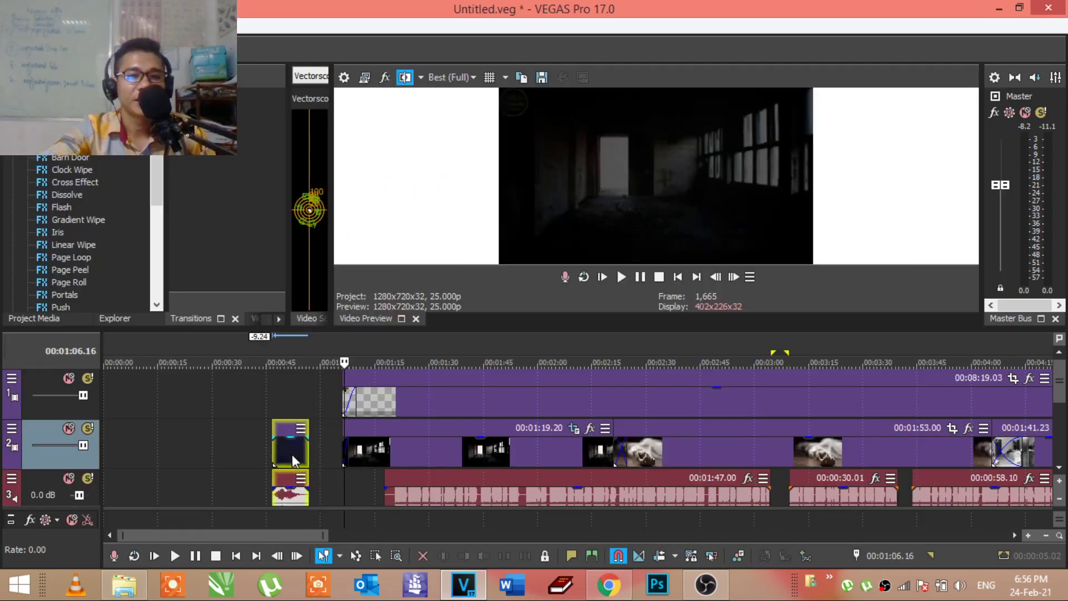
scroll(293, 454, "up", 4)
scroll(616, 477, "up", 5)
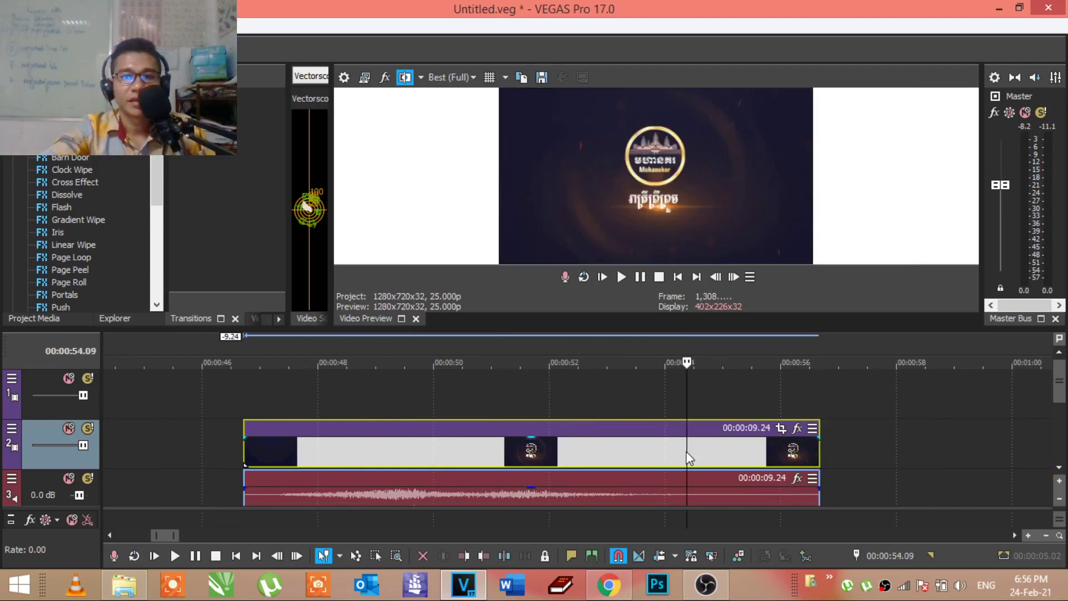
key("space")
key("space")
left_click_drag(207, 390, 409, 390)
left_click_drag(517, 445, 660, 457)
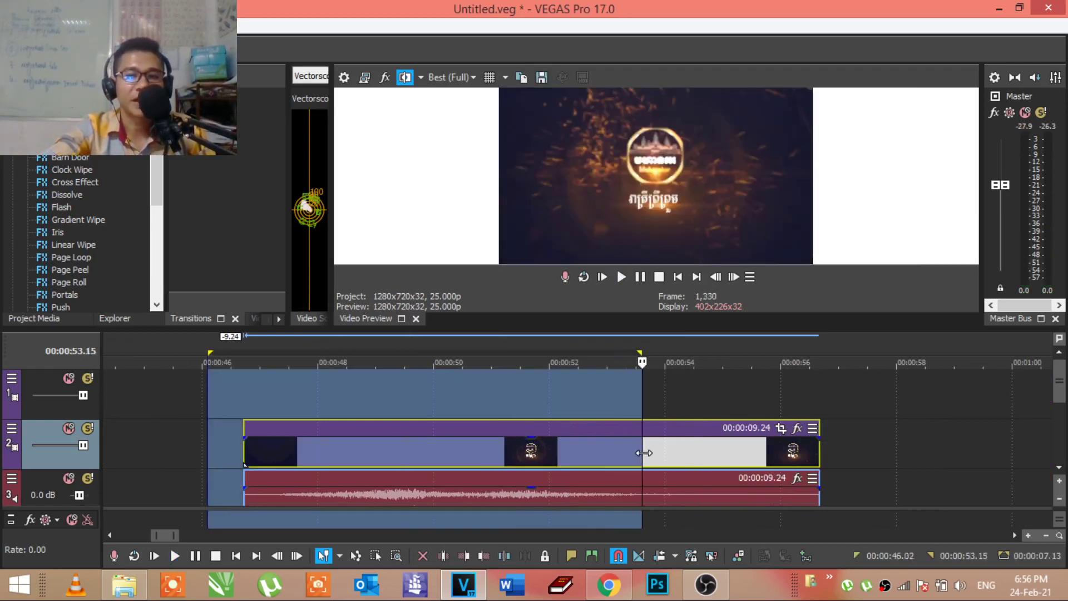
right_click(600, 454)
left_click(633, 297)
Step: Slide the trimmed intro clip right to meet the next clip and play it back
scroll(629, 454, "down", 3)
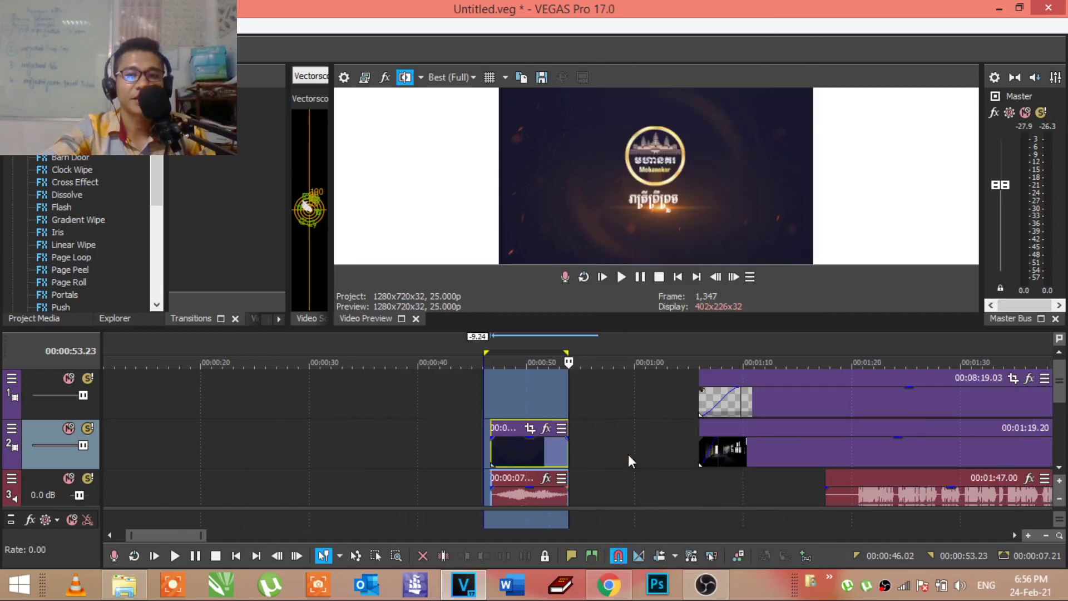
left_click_drag(546, 446, 675, 451)
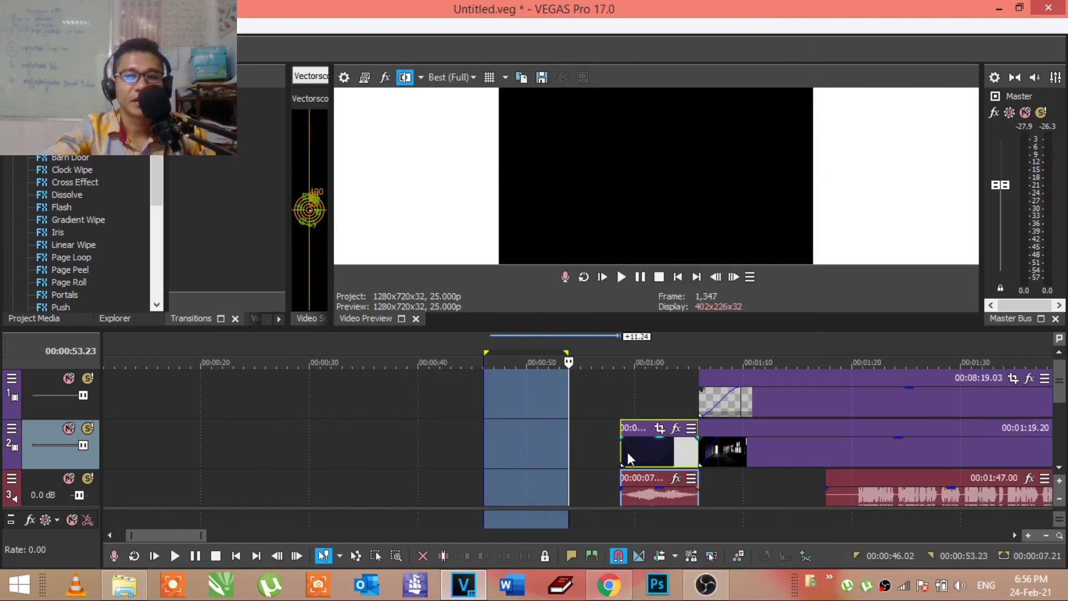
left_click(623, 454)
key("space")
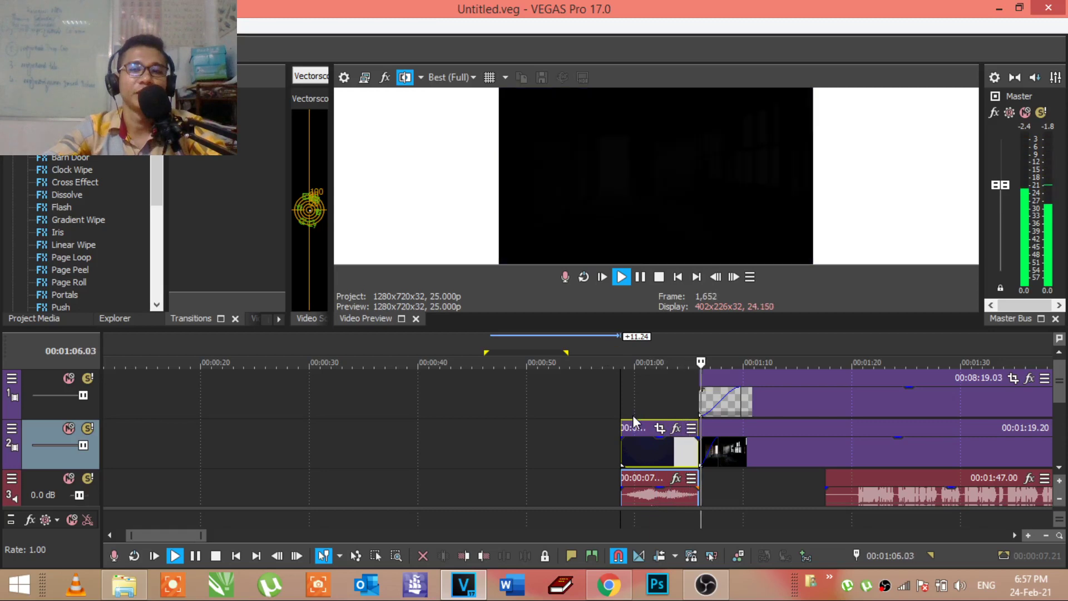
Step: Scroll down to the audio tracks and select the 00:03:25.01 audio event on track 4
scroll(637, 416, "down", 5)
scroll(638, 415, "down", 5)
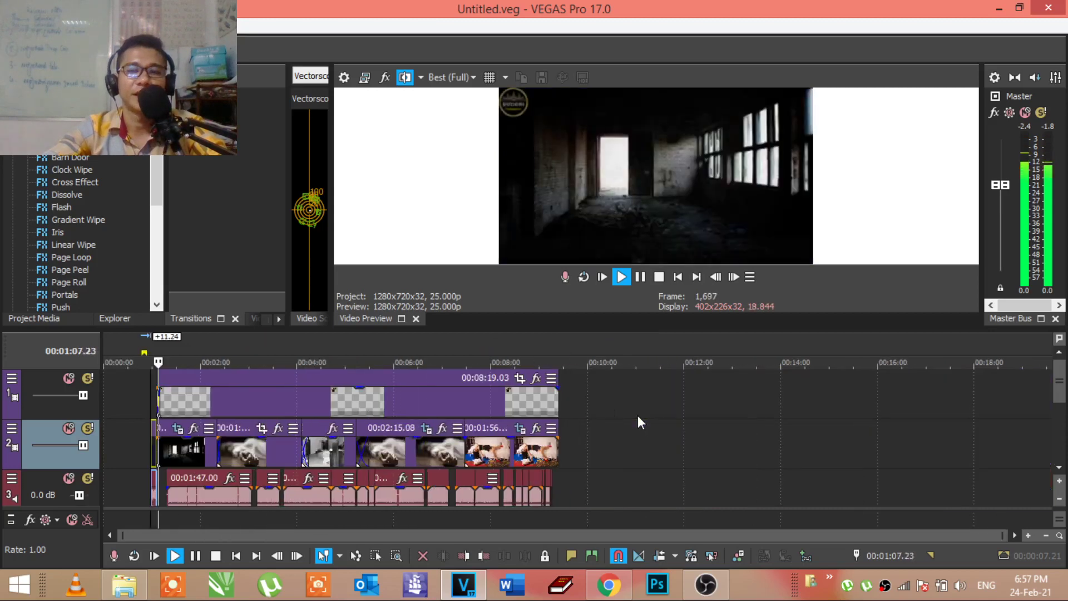
left_click_drag(1065, 415, 1065, 432)
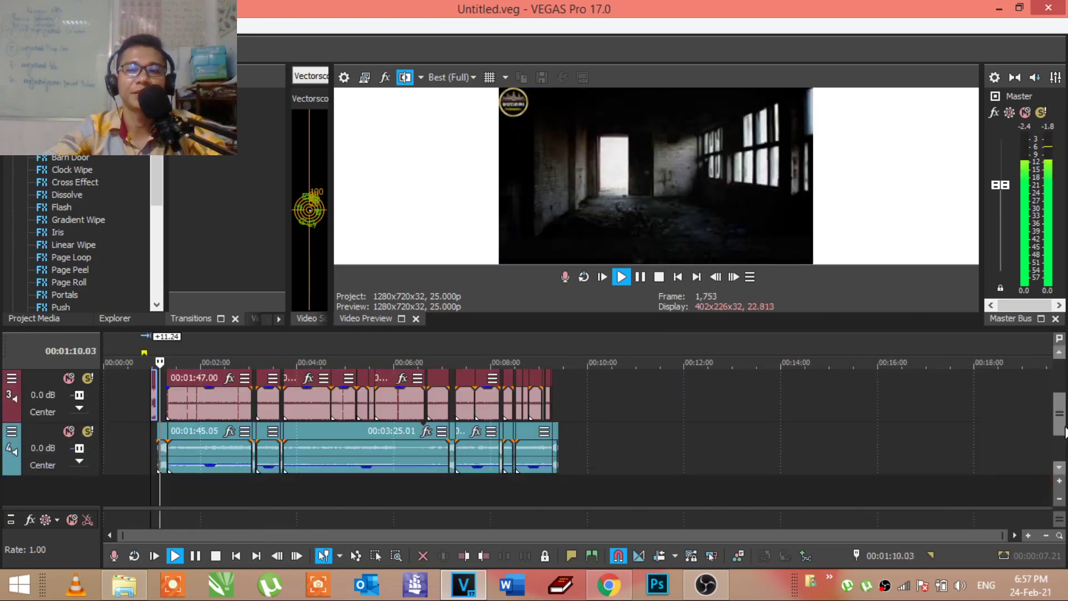
left_click(337, 452)
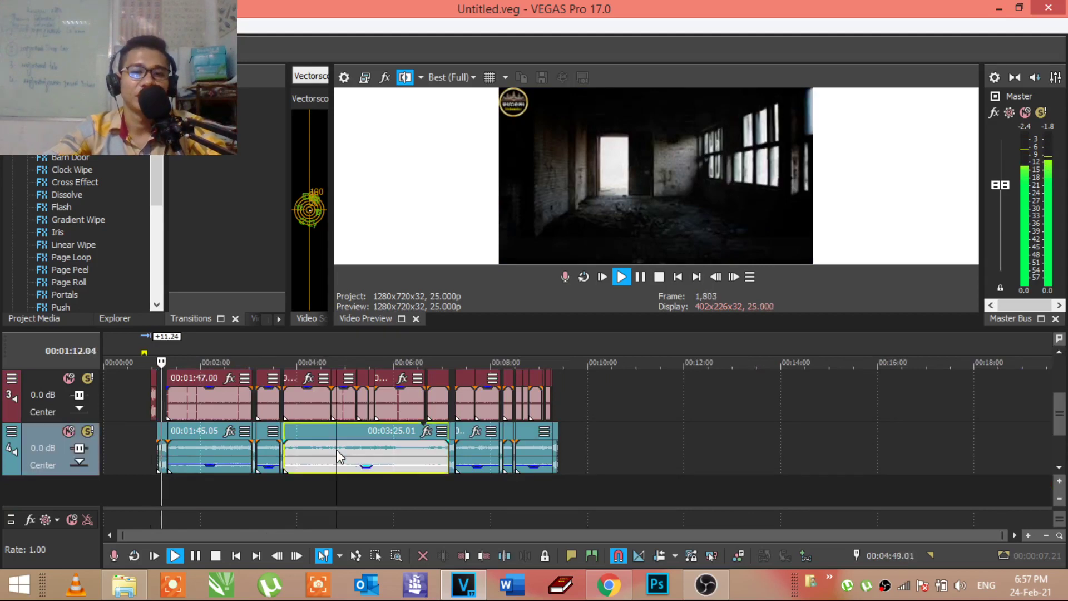
scroll(336, 450, "up", 3)
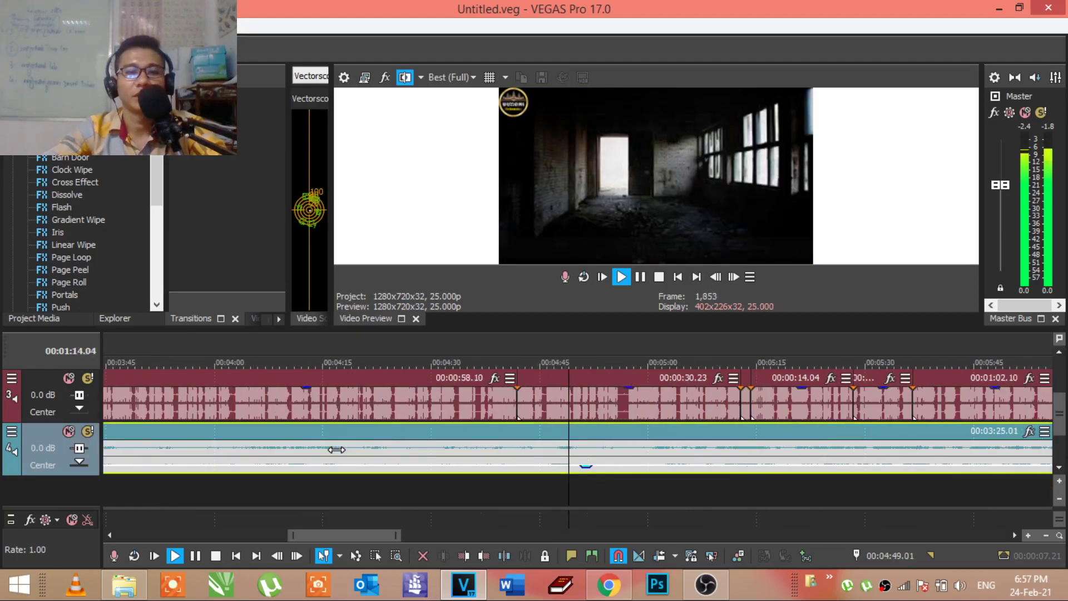
scroll(337, 450, "up", 2)
Step: Select the overlay event on track 1 and jump playback ahead to around 00:08:55
scroll(336, 450, "down", 2)
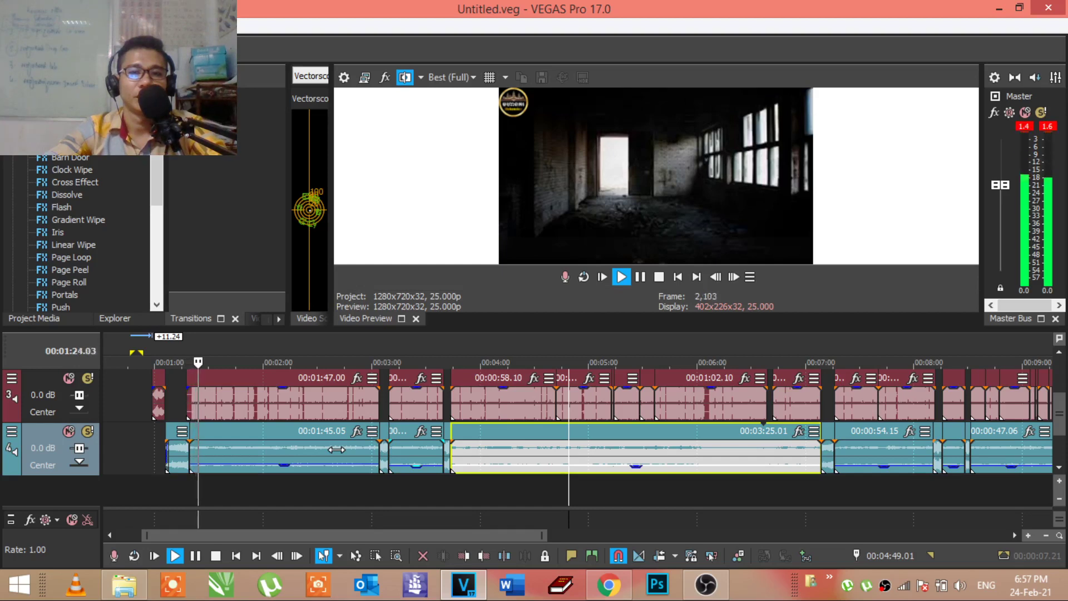
scroll(336, 450, "down", 3)
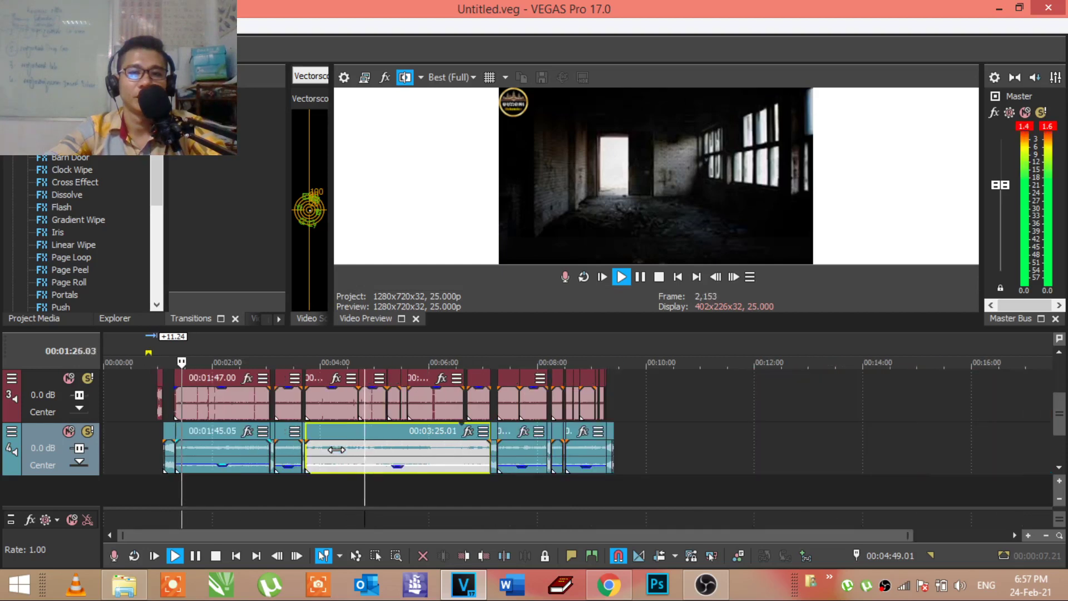
scroll(336, 450, "up", 1)
scroll(337, 449, "up", 1)
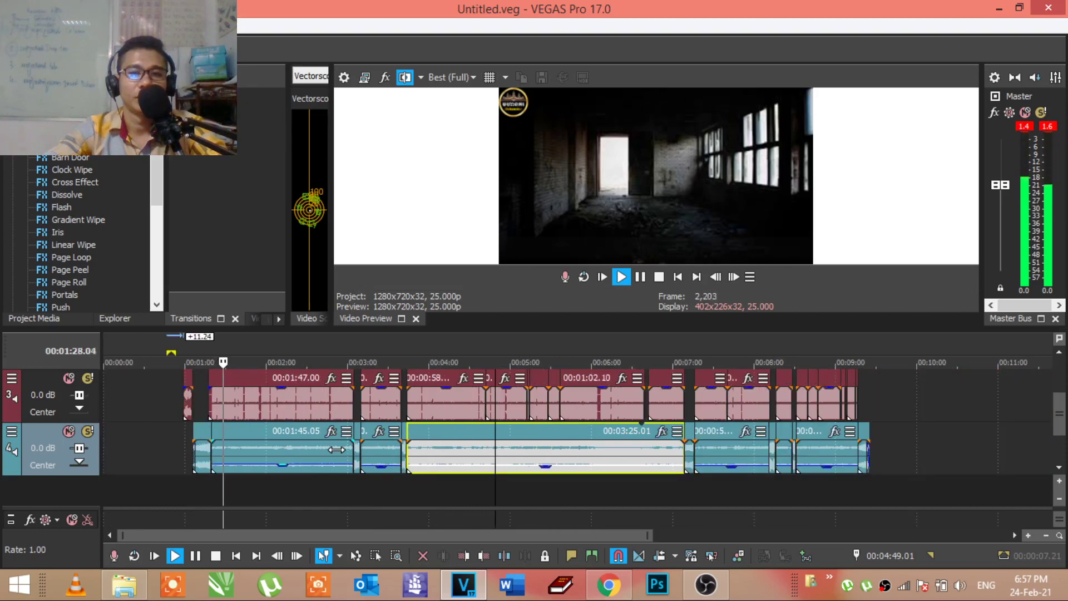
scroll(336, 450, "up", 1)
scroll(336, 450, "down", 1)
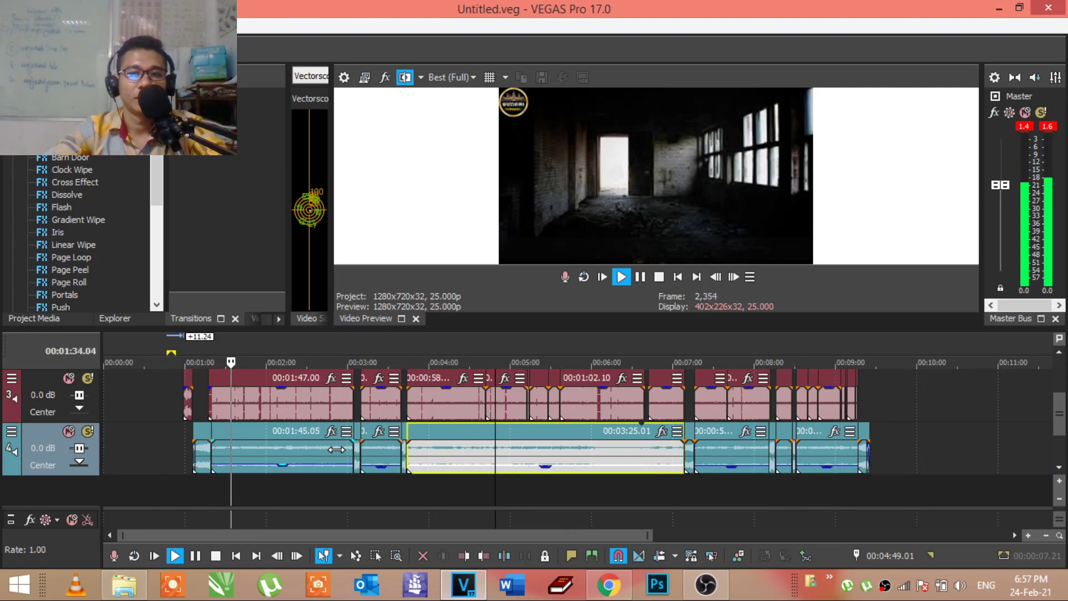
scroll(336, 450, "down", 2)
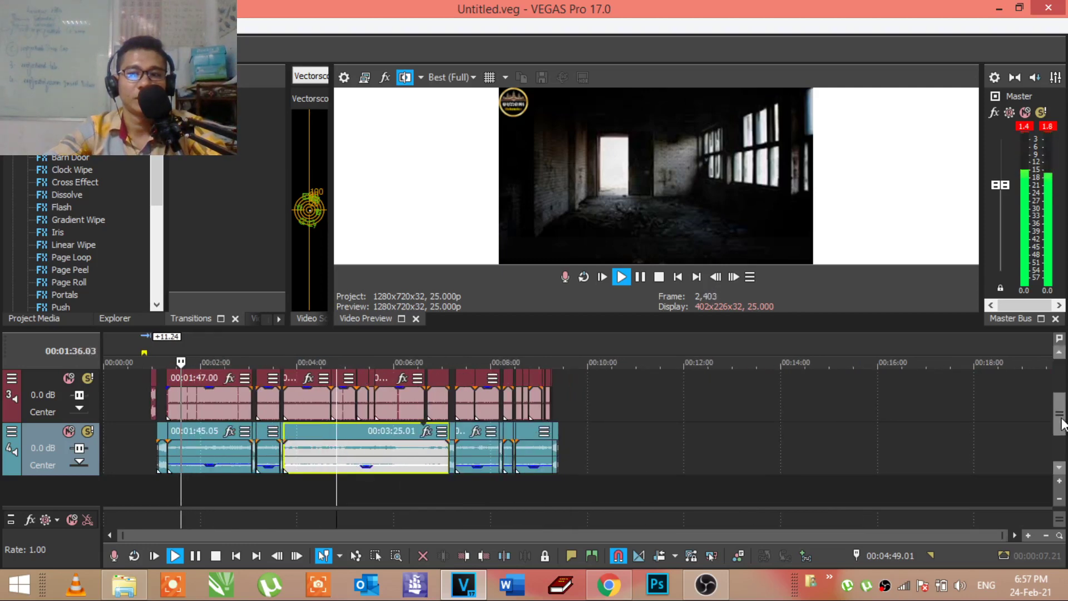
scroll(536, 419, "up", 2)
left_click(534, 411)
left_click(535, 415)
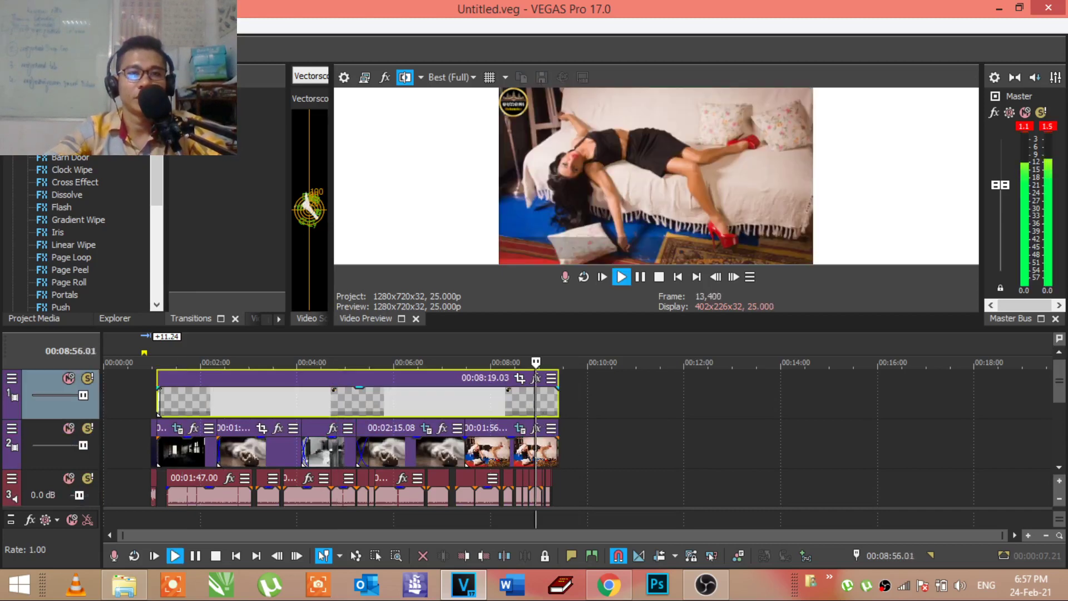
Step: Stop playback on track 2's first clip and move the edit point back to 00:00:58.17
left_click(195, 450)
scroll(196, 451, "up", 3)
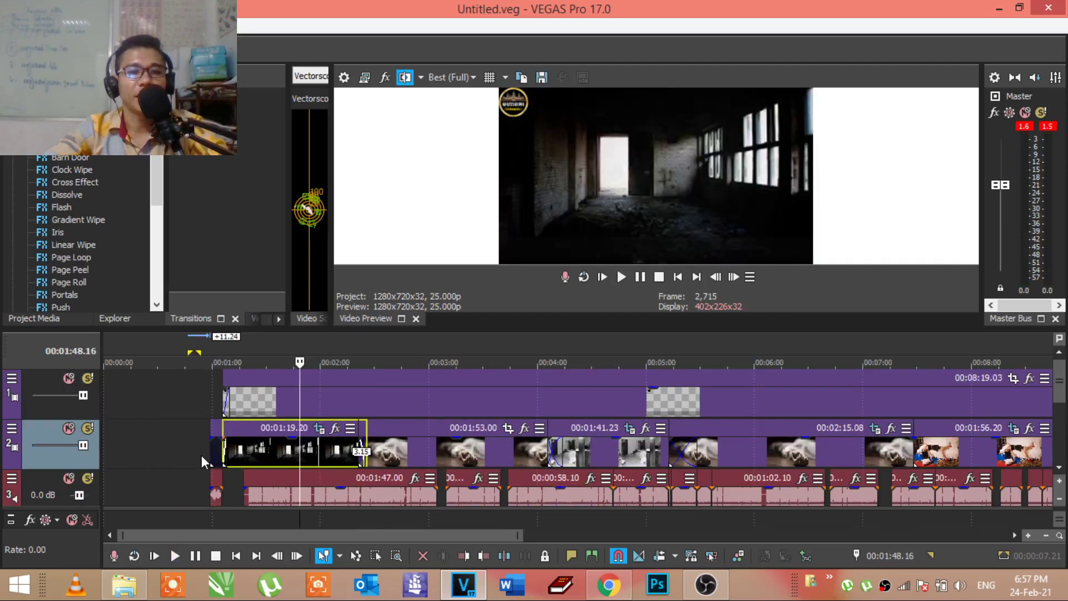
left_click(201, 455)
scroll(206, 451, "down", 3)
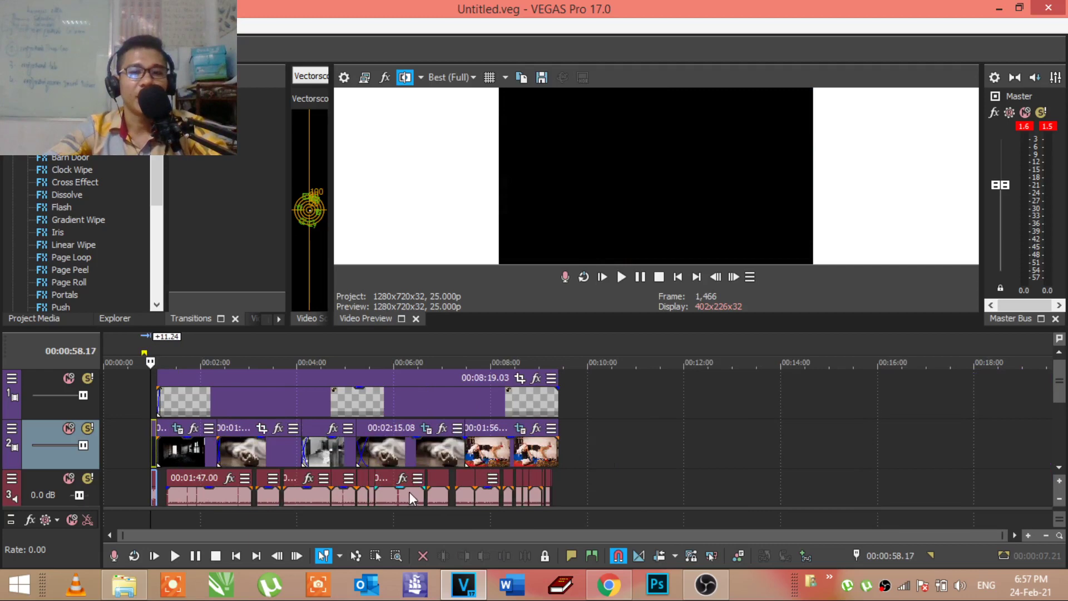
Step: Bring audio tracks 3 and 4 into view and park the playhead at 00:05:28.10
left_click(1062, 408)
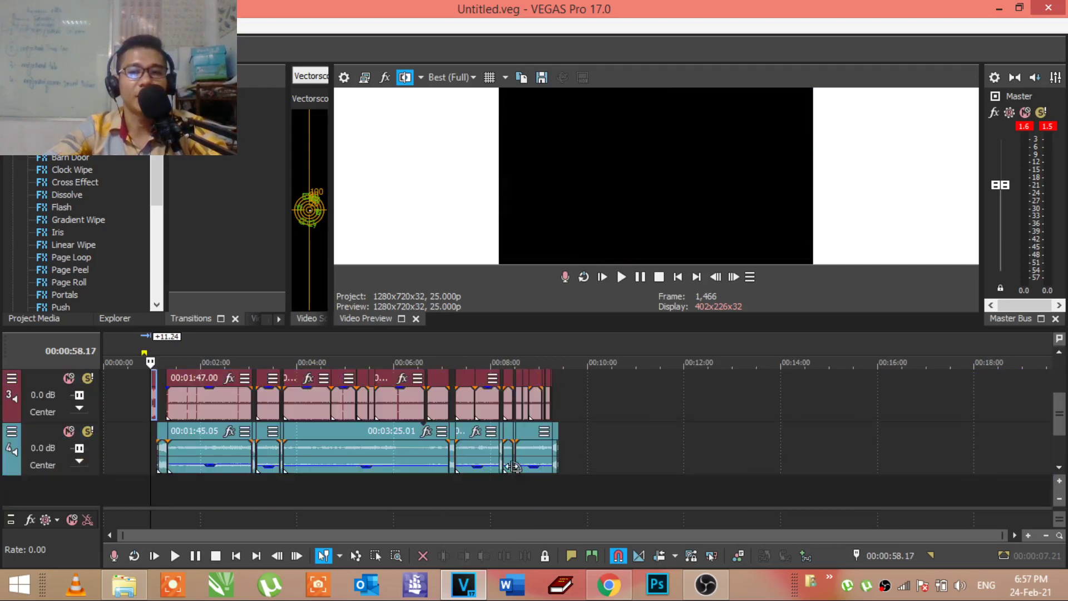
left_click(394, 497)
right_click(626, 460)
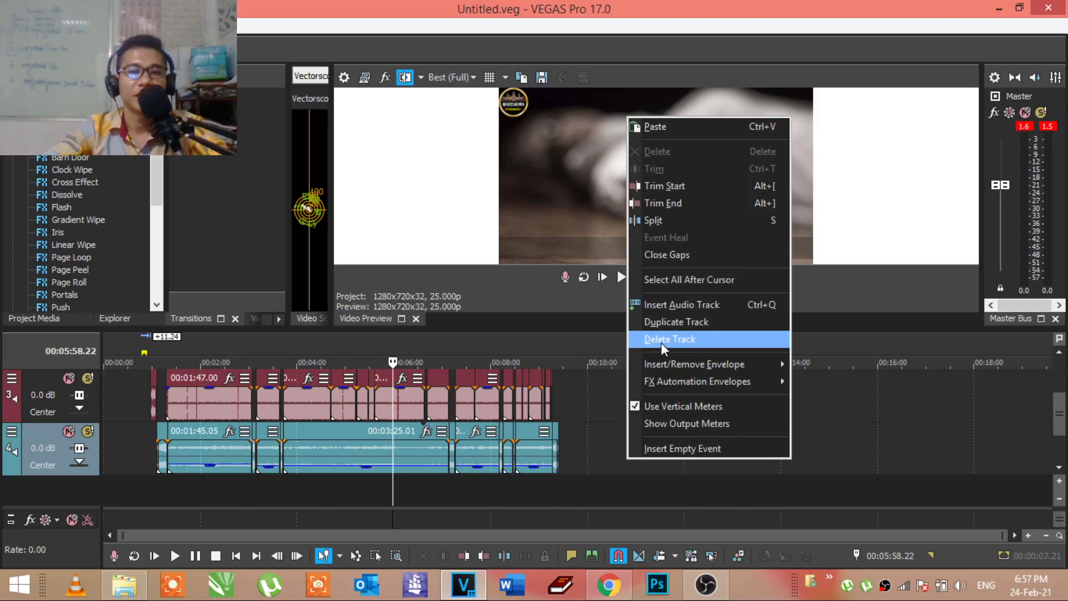
left_click(373, 492)
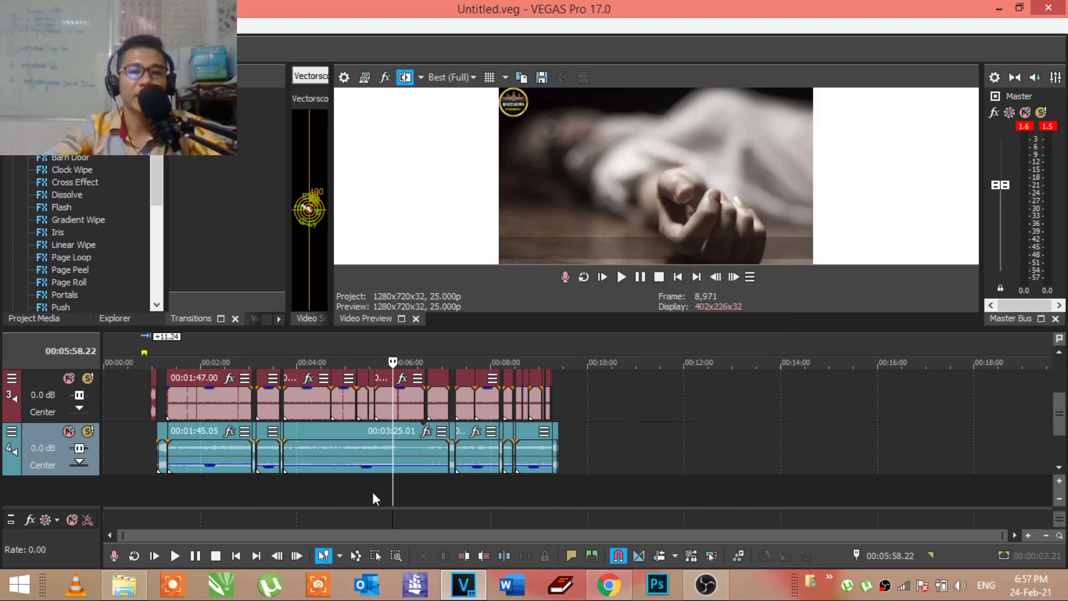
left_click(372, 492)
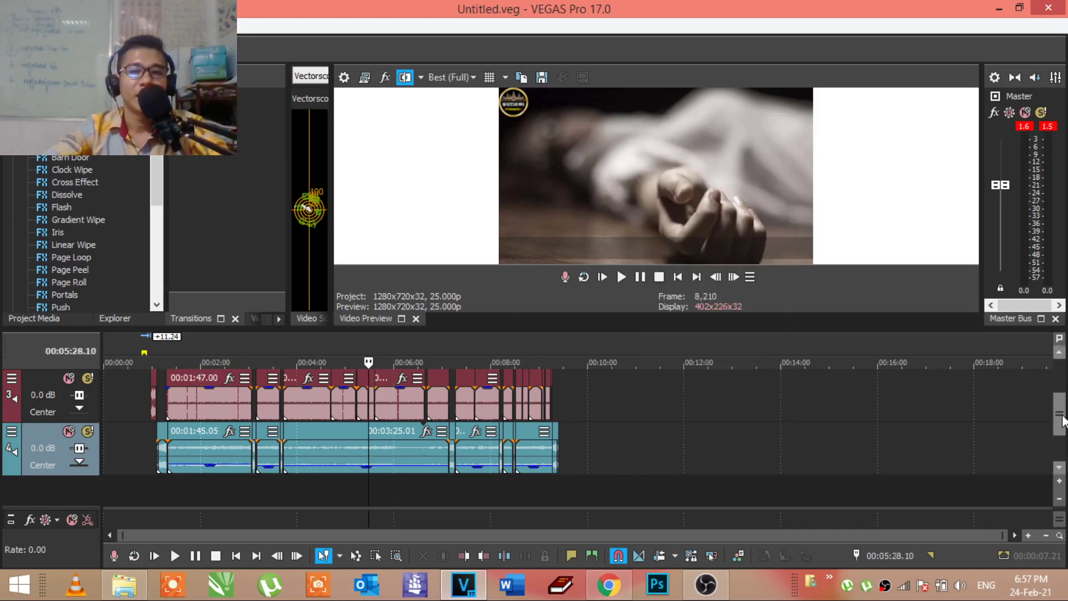
left_click_drag(1060, 413, 1060, 381)
Step: Add a new empty video track at the top of the timeline
right_click(624, 453)
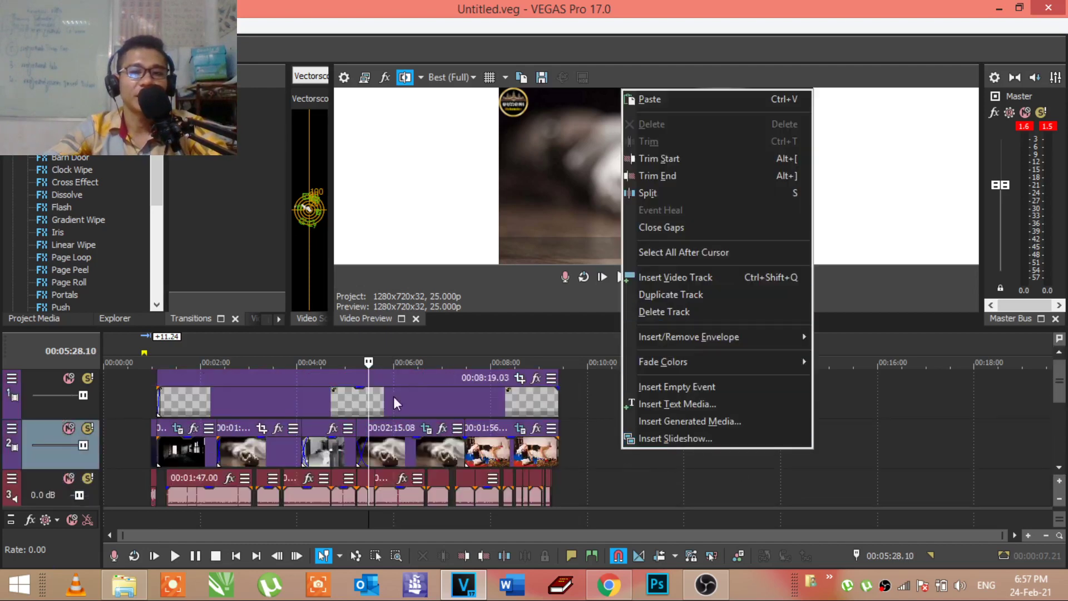
left_click(603, 415)
right_click(603, 415)
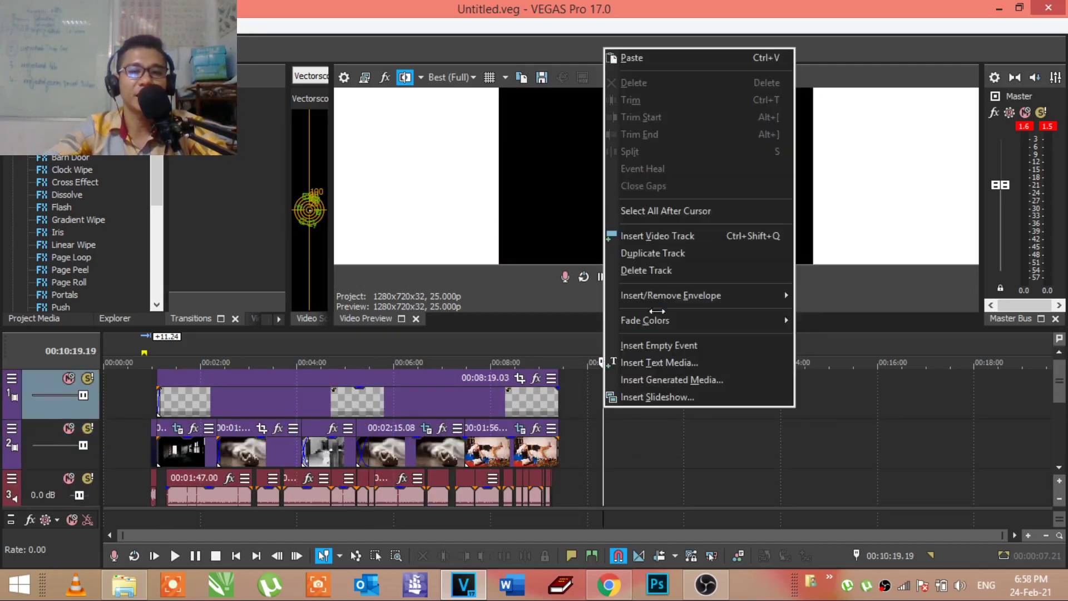
left_click(656, 236)
Step: Remove the empty video track again and extend the loop region over the whole project
left_click(449, 387)
left_click(349, 403)
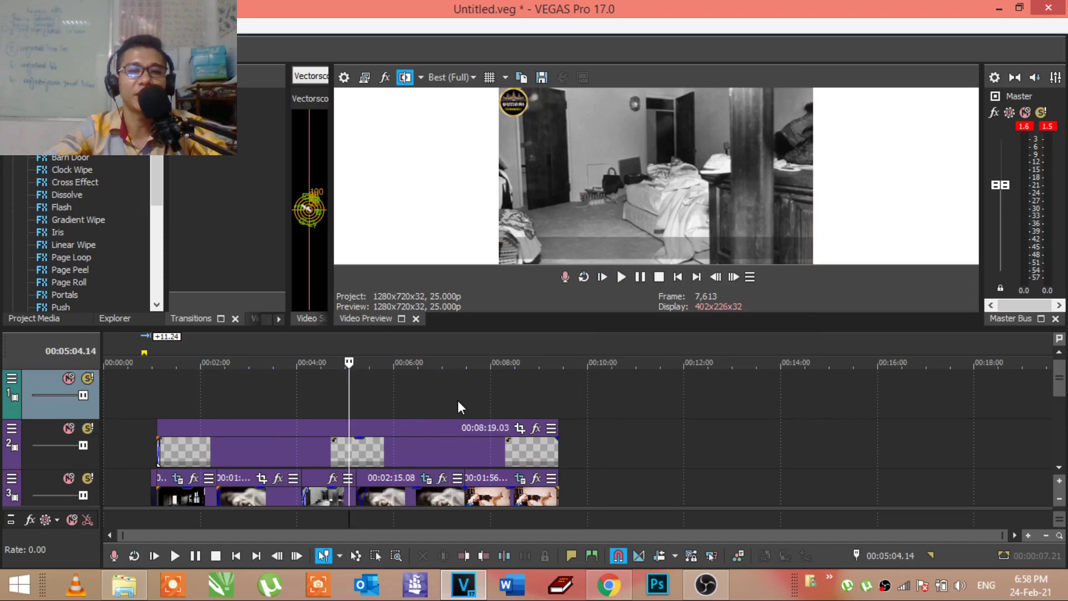
left_click(356, 404)
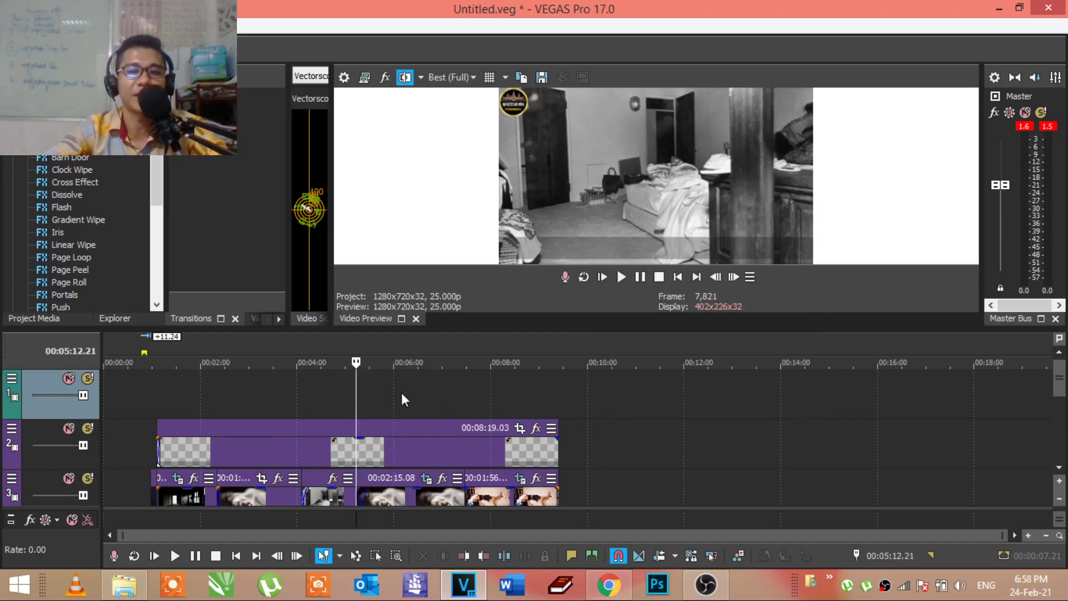
right_click(418, 390)
left_click(467, 254)
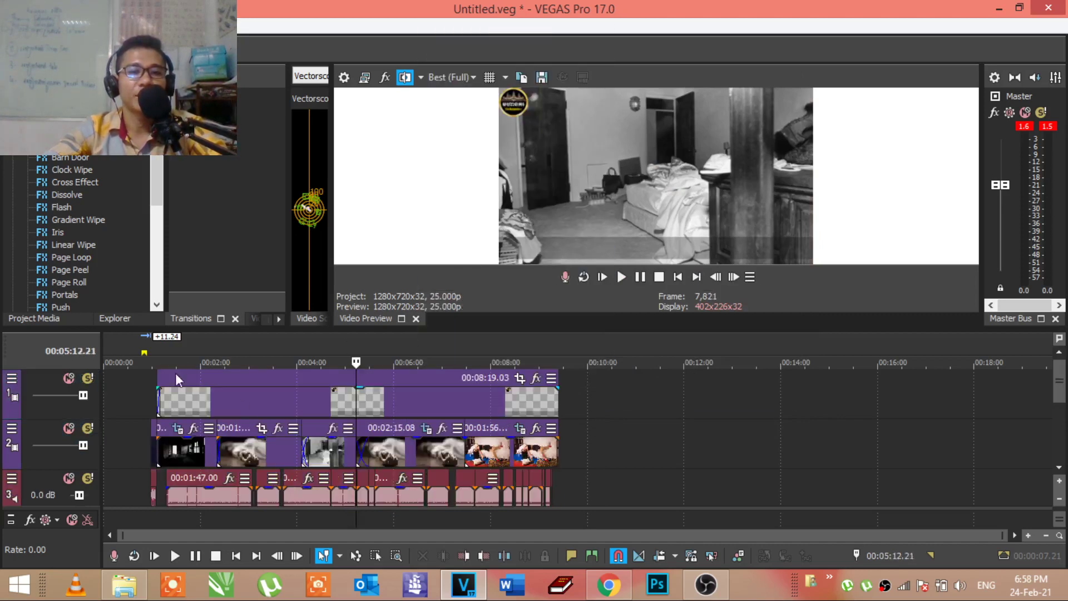
left_click_drag(150, 353, 556, 353)
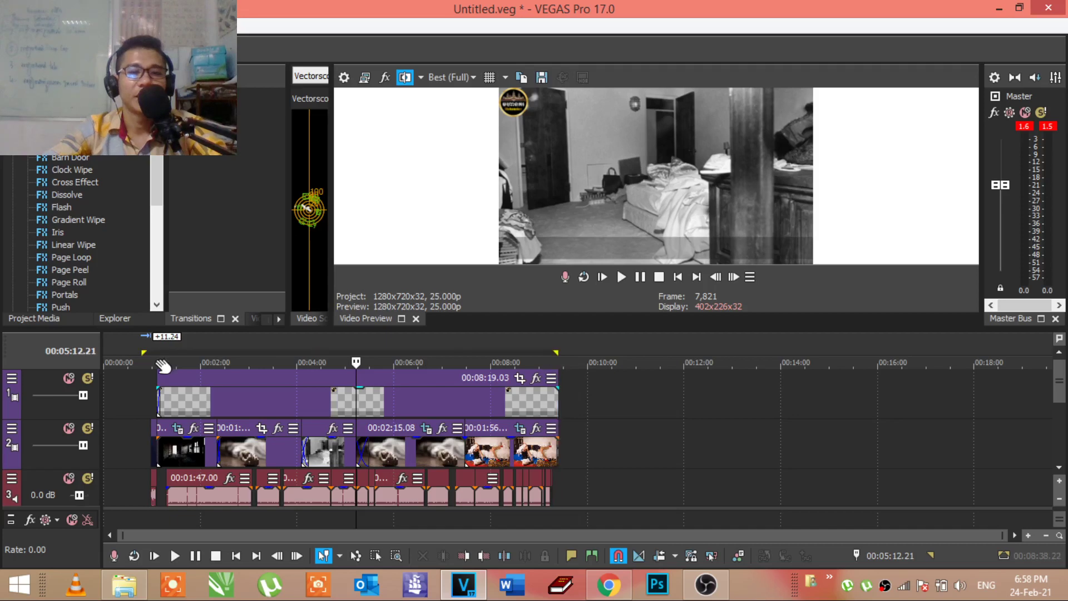
Step: Move the loop start to about one minute and the loop end back to the clips' end
left_click(149, 406)
scroll(221, 405, "up", 5)
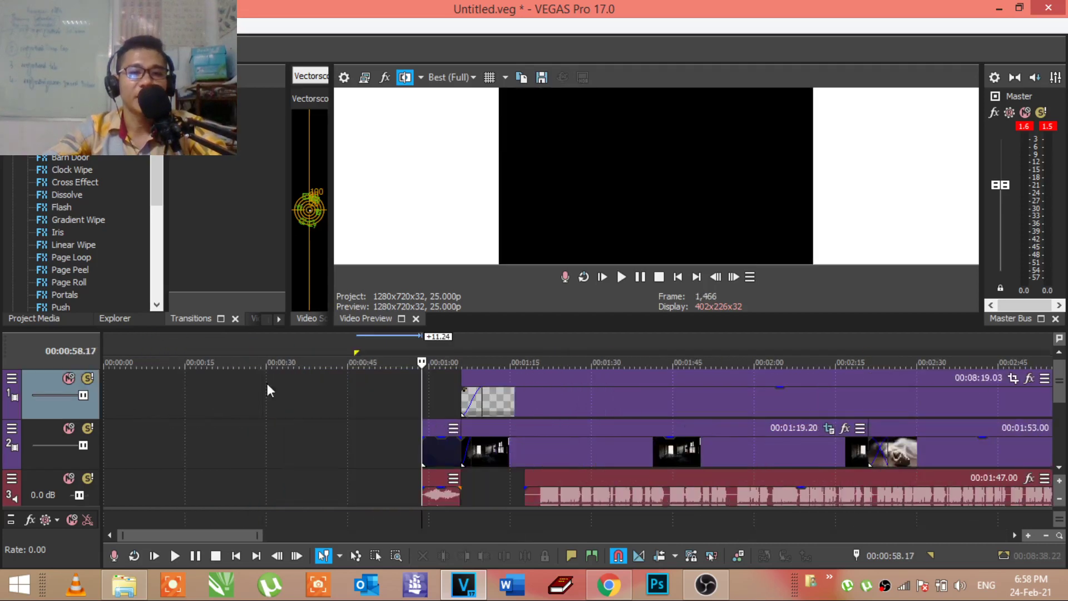
left_click_drag(356, 354, 423, 354)
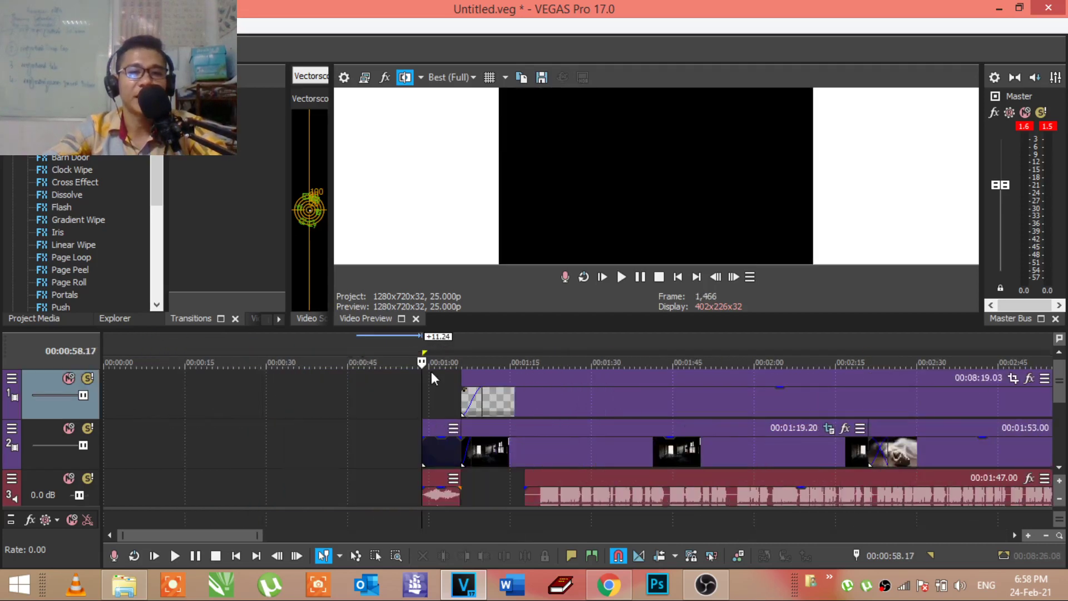
scroll(432, 372, "down", 5)
scroll(408, 381, "down", 1)
left_click(553, 400)
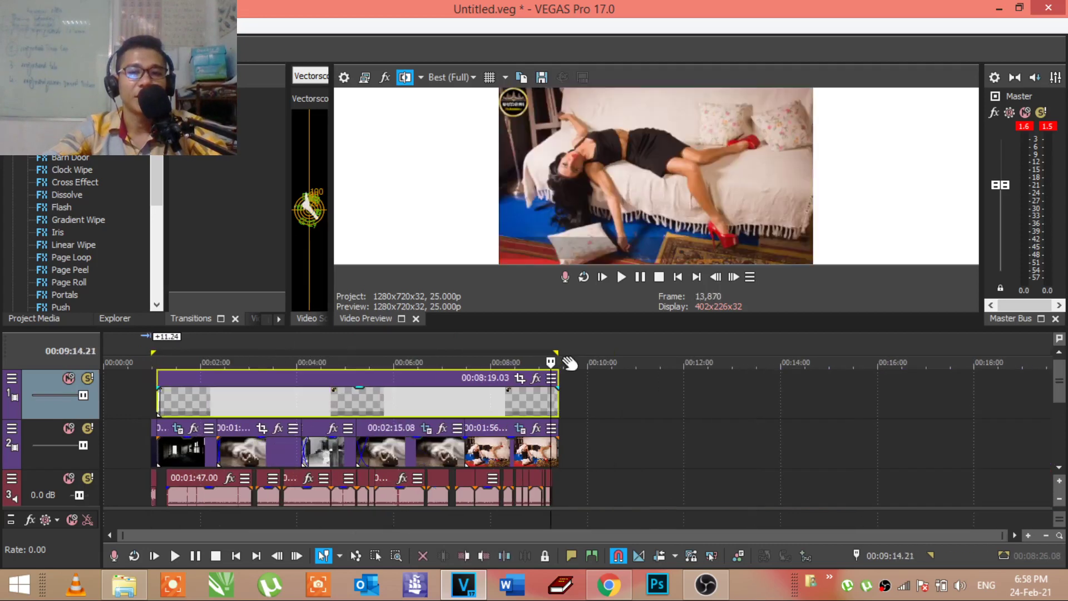
mouse_move(557, 353)
left_mouse_down()
mouse_move(529, 362)
mouse_move(560, 362)
left_mouse_up()
Step: Select the video clips' track and save the project with Ctrl+S
scroll(551, 397, "up", 5)
scroll(551, 397, "up", 5)
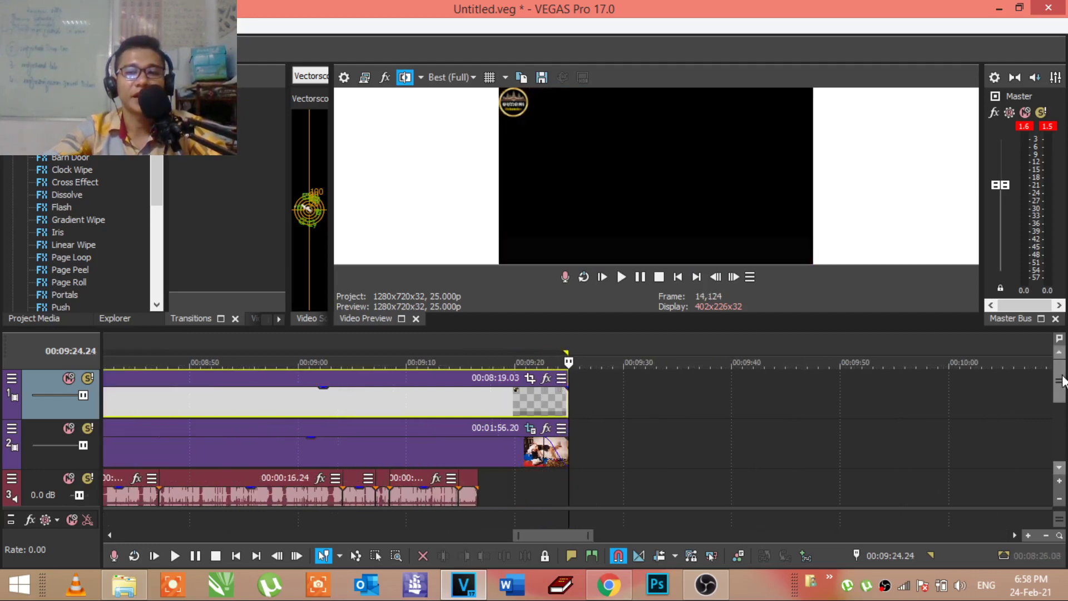
scroll(1060, 382, "down", 2)
scroll(1060, 382, "up", 2)
scroll(731, 387, "down", 6)
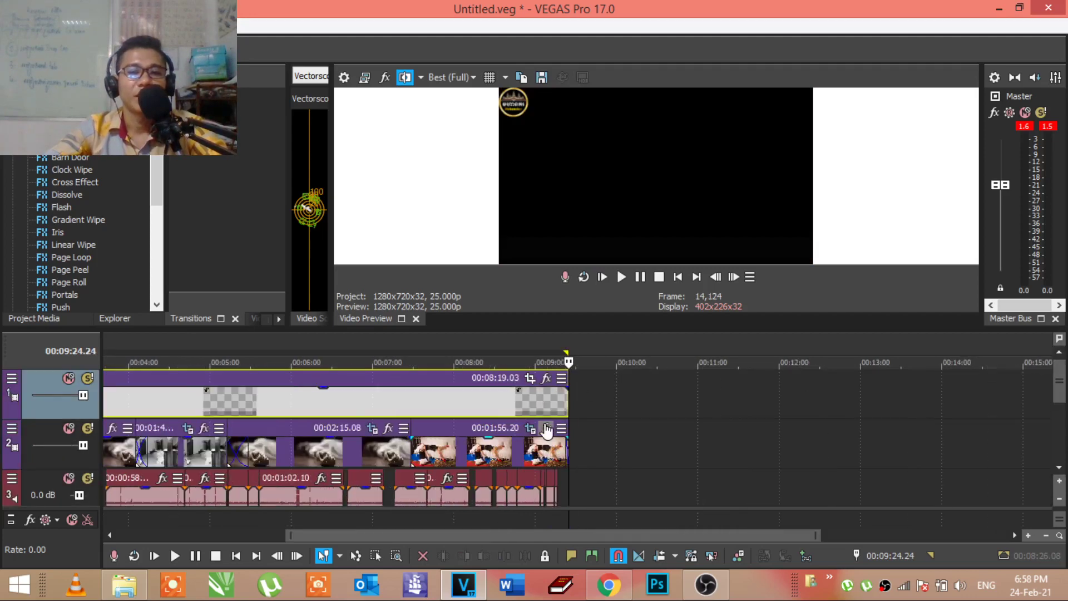
scroll(730, 386, "down", 3)
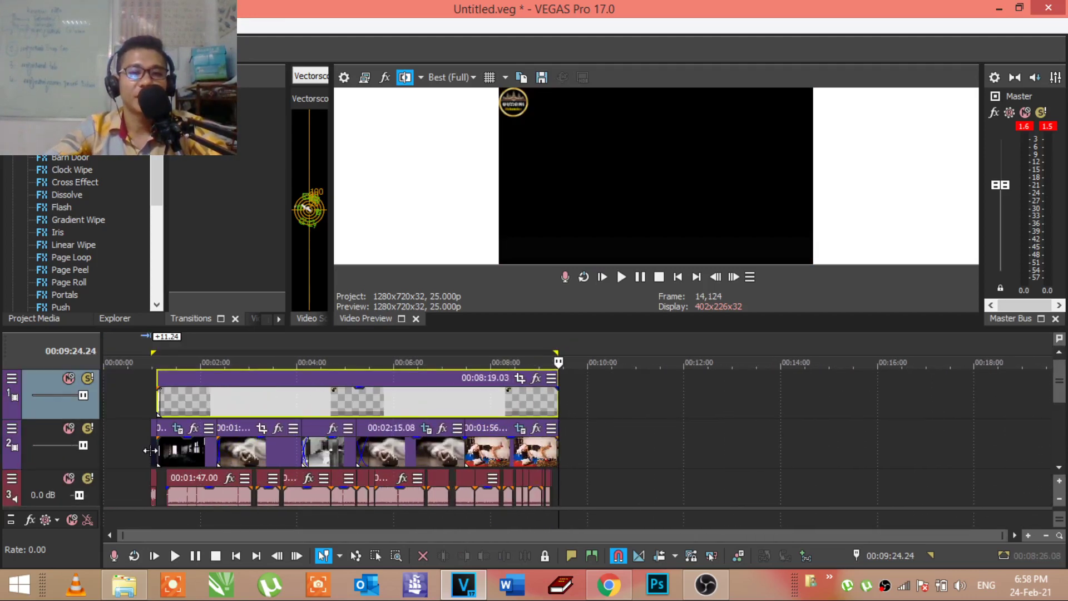
left_click(151, 450)
scroll(151, 450, "up", 5)
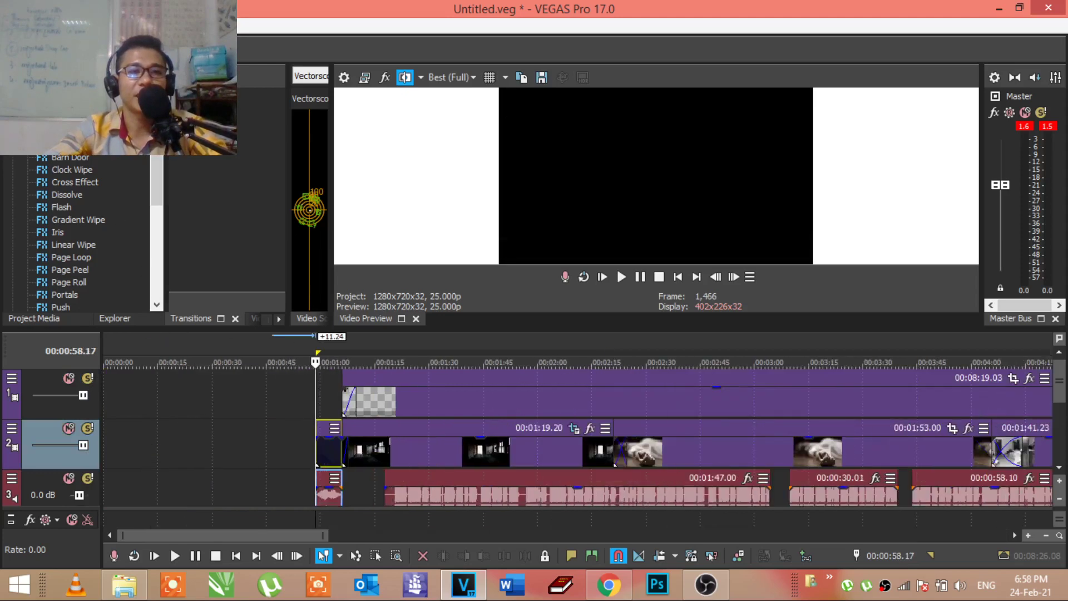
key("ctrl+s")
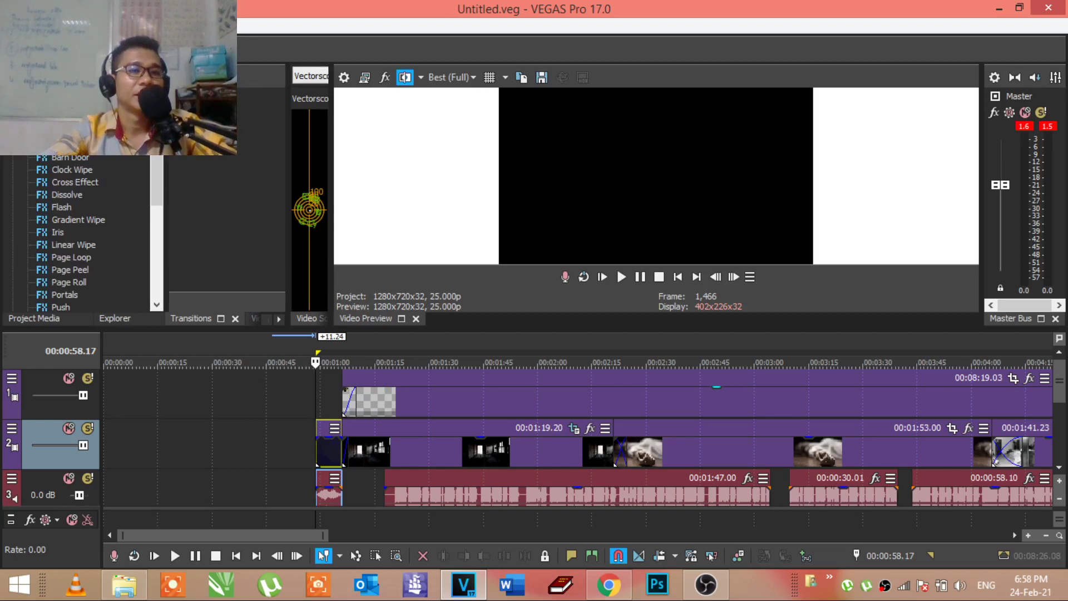
left_click(12, 26)
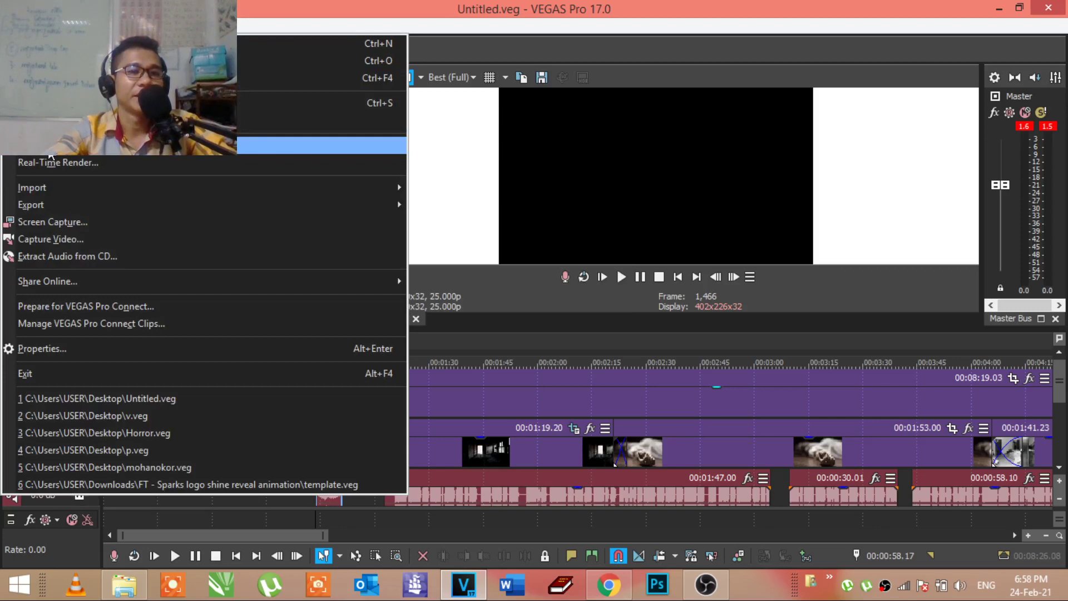
left_click(516, 34)
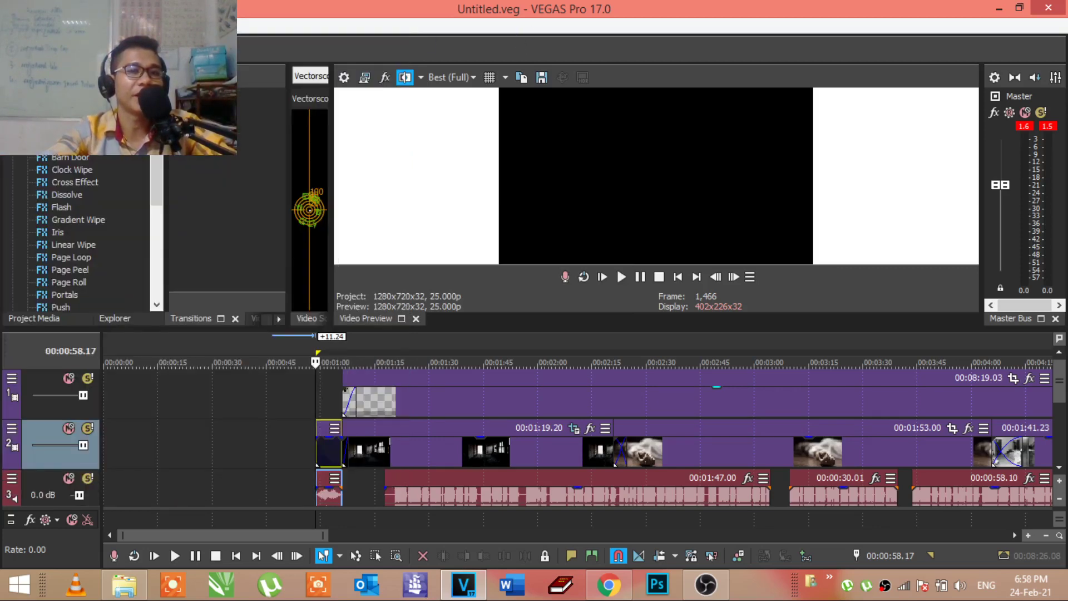
left_click(449, 408)
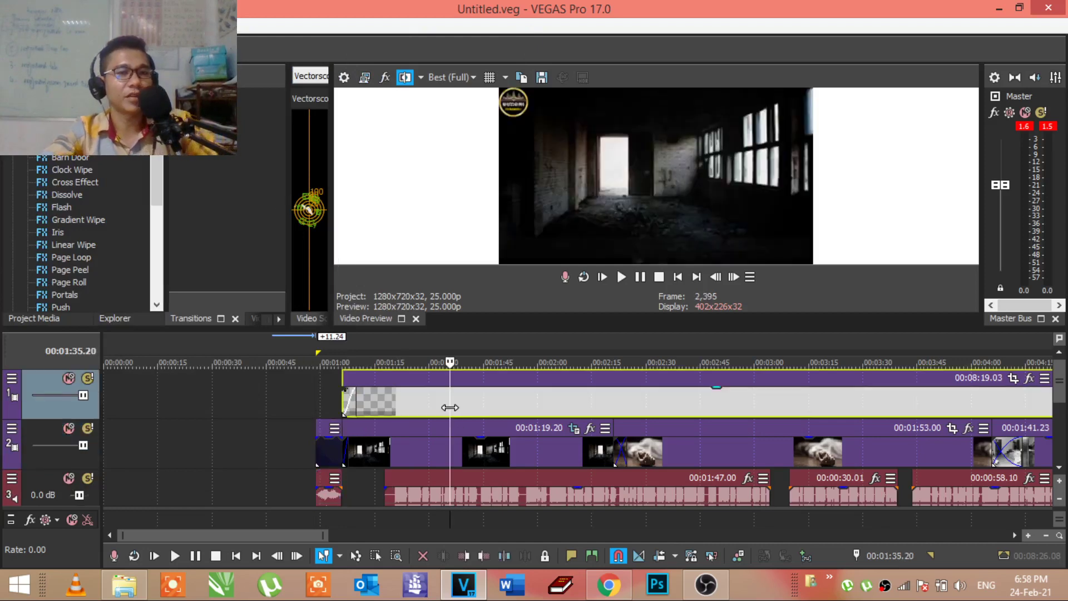
left_click(450, 398)
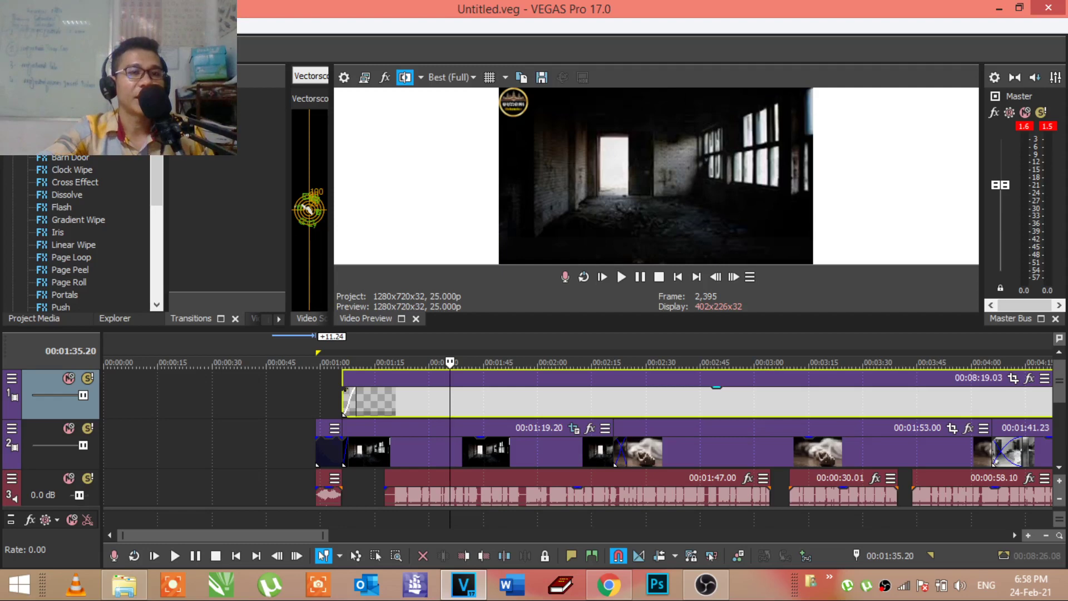
left_click(12, 25)
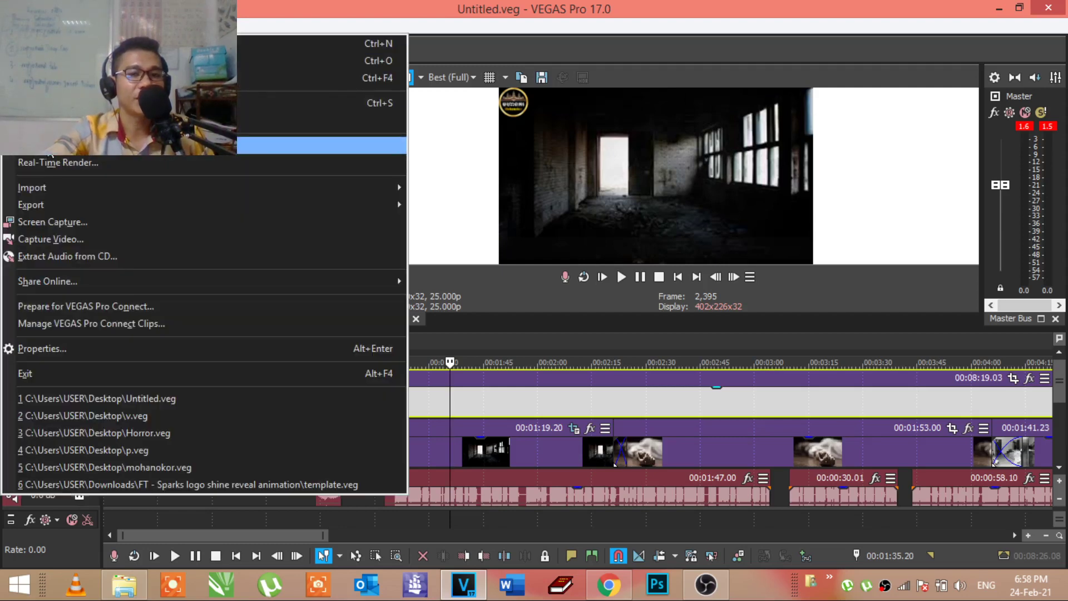
Step: Set Render As to Windows Media Video V11 with the 4.8 Mbps HD 720-24p Video template
left_click(50, 148)
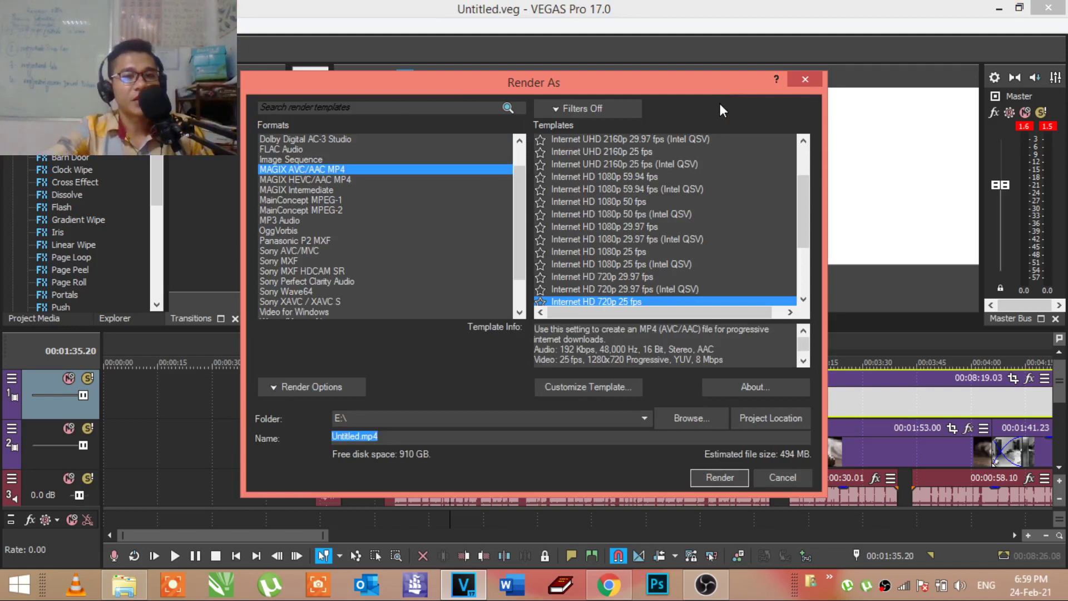
scroll(520, 264, "down", 2)
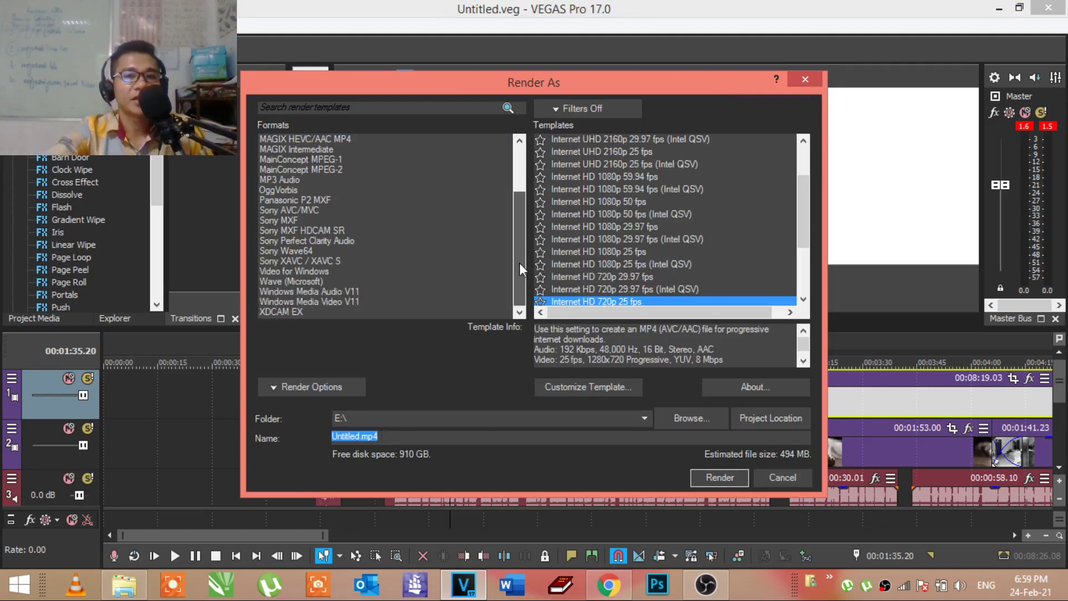
left_click(345, 292)
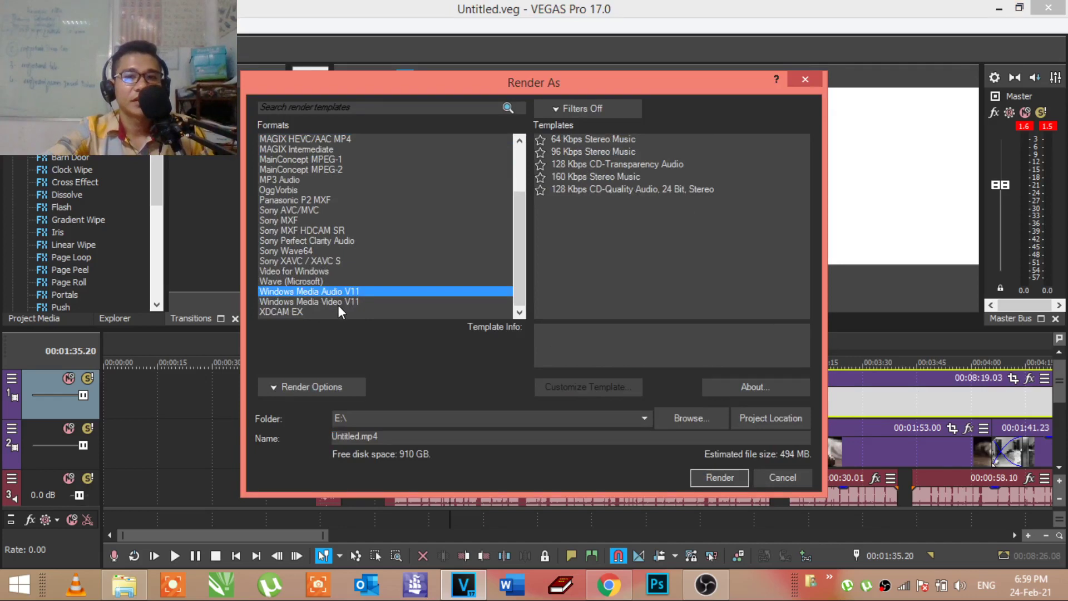
left_click(339, 305)
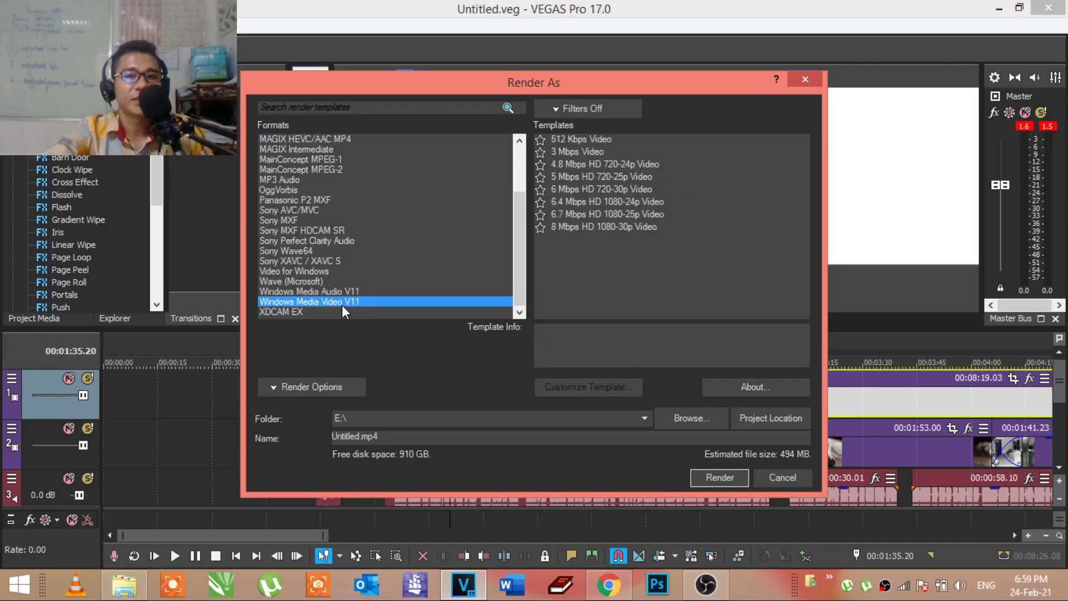
left_click(607, 168)
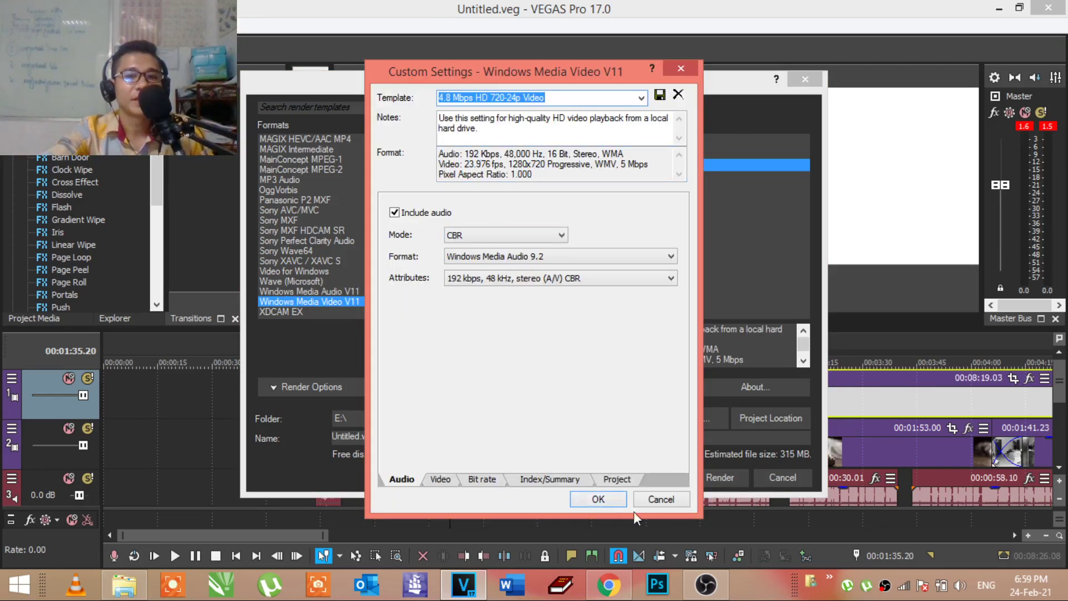
Step: Review the template's bit rate, index and project settings, keeping the template unchanged
left_click(478, 479)
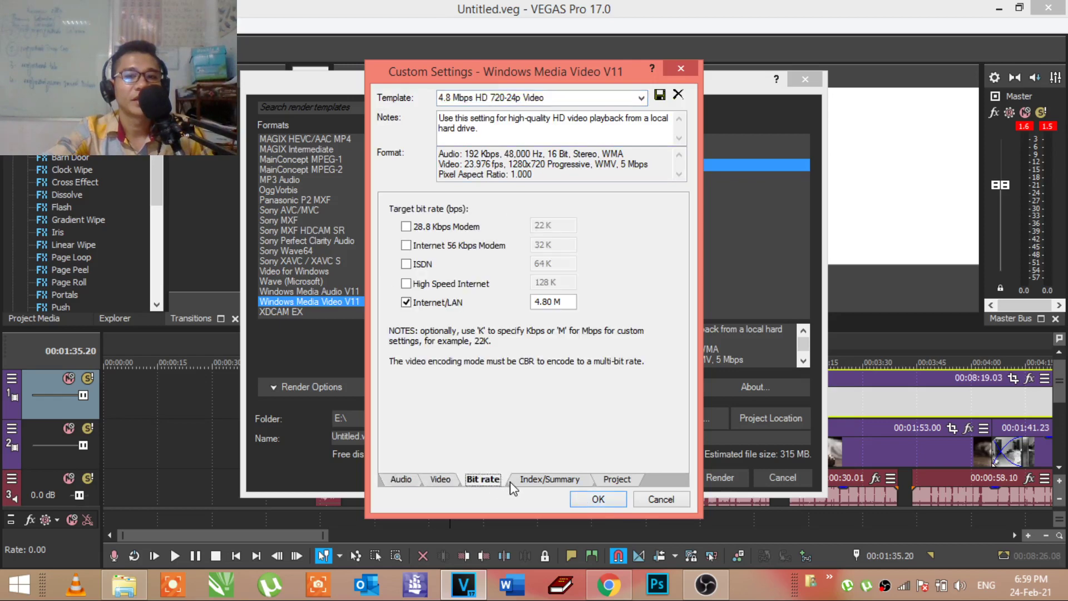
left_click(548, 479)
left_click(617, 480)
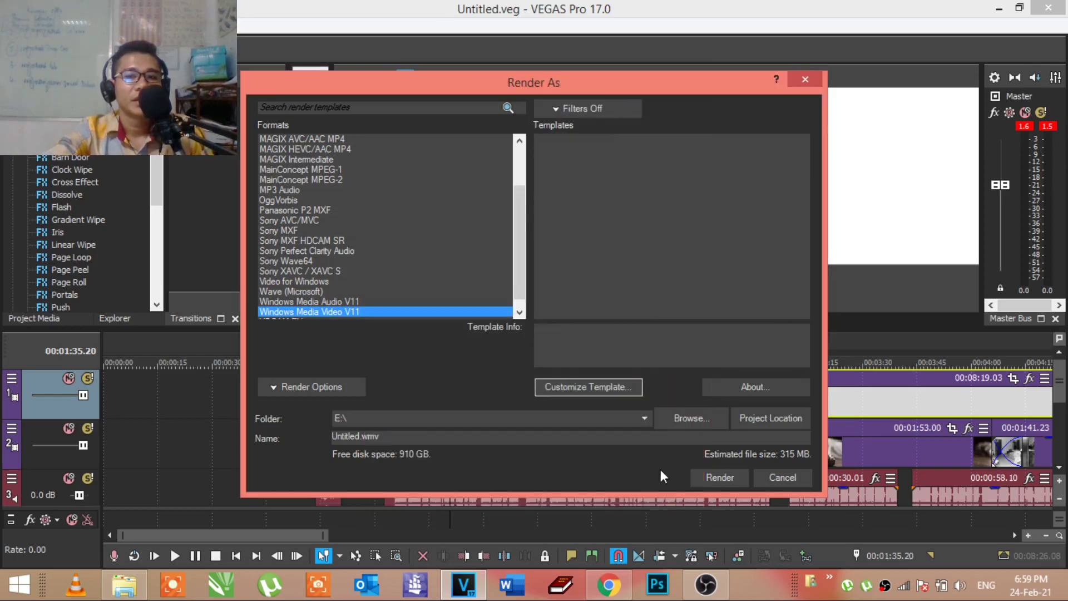
left_click(661, 500)
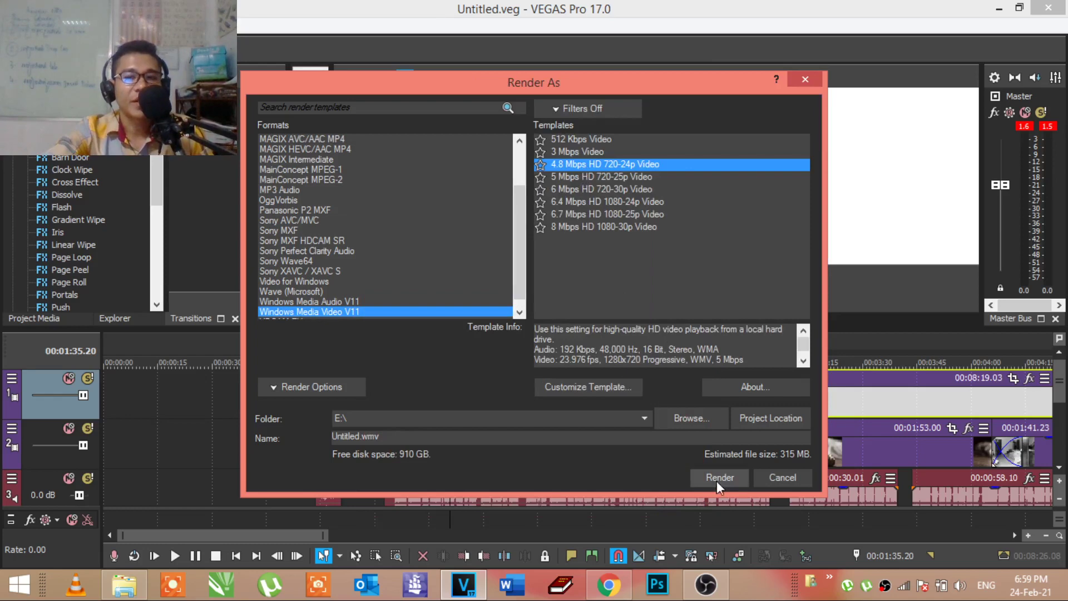
double_click(383, 437)
type("nhnhnnhnnhjn")
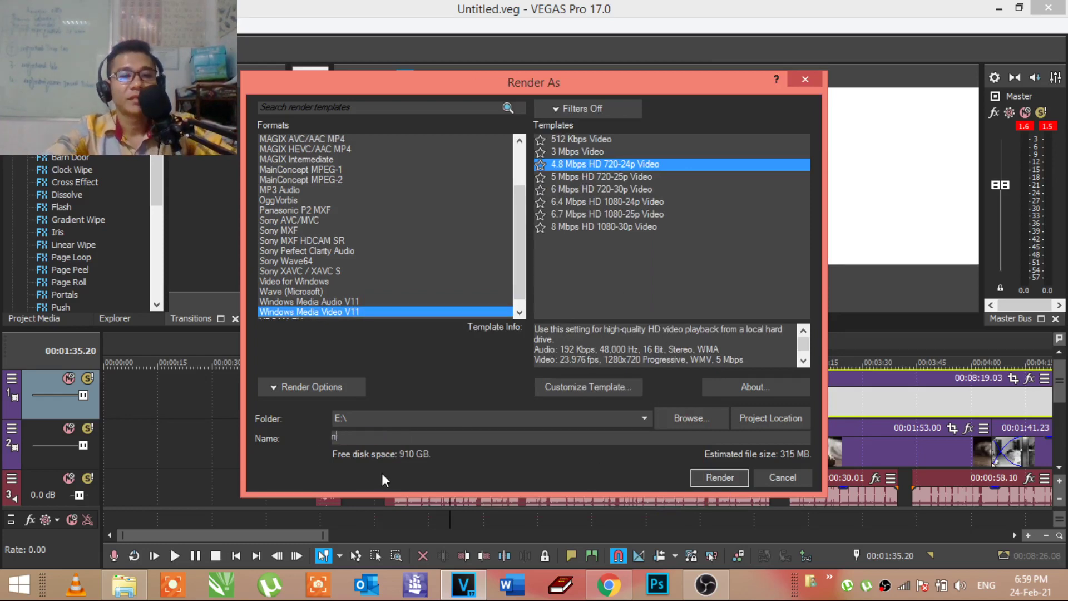
double_click(388, 437)
type("hnhn")
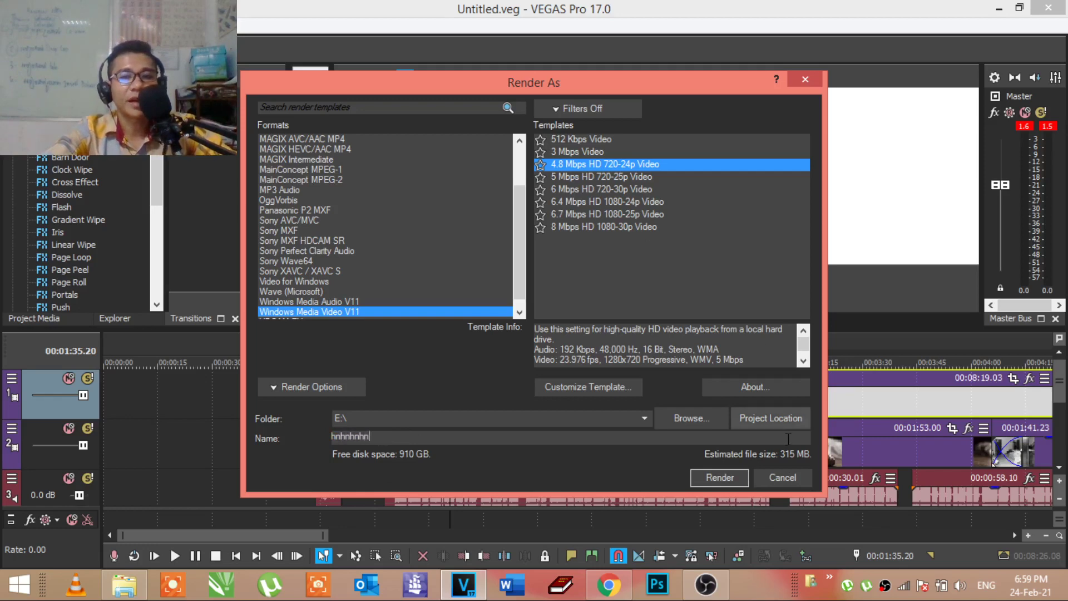
left_click(699, 422)
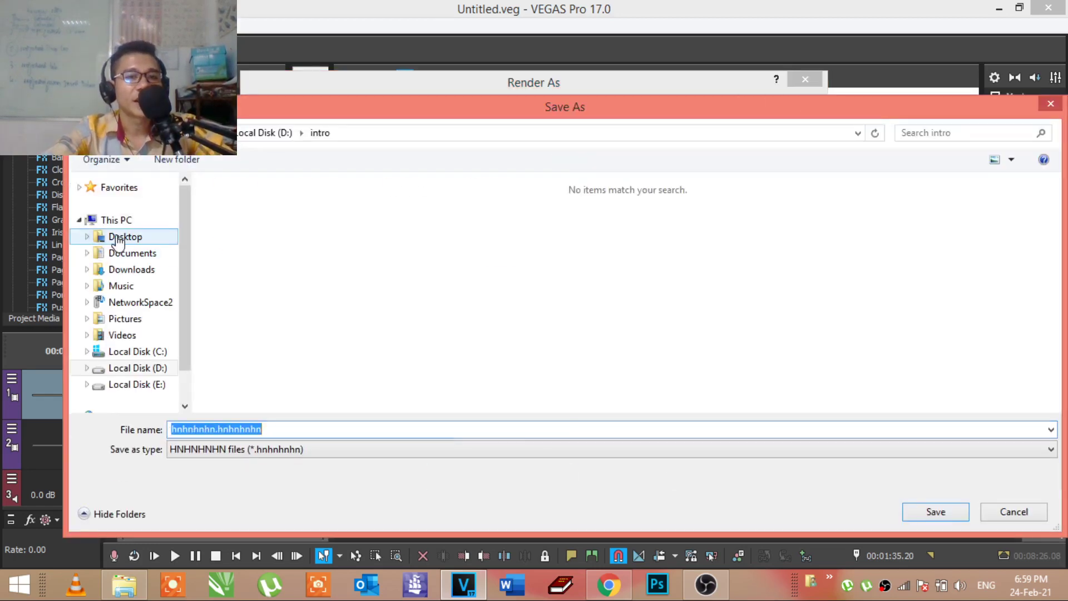
left_click(117, 238)
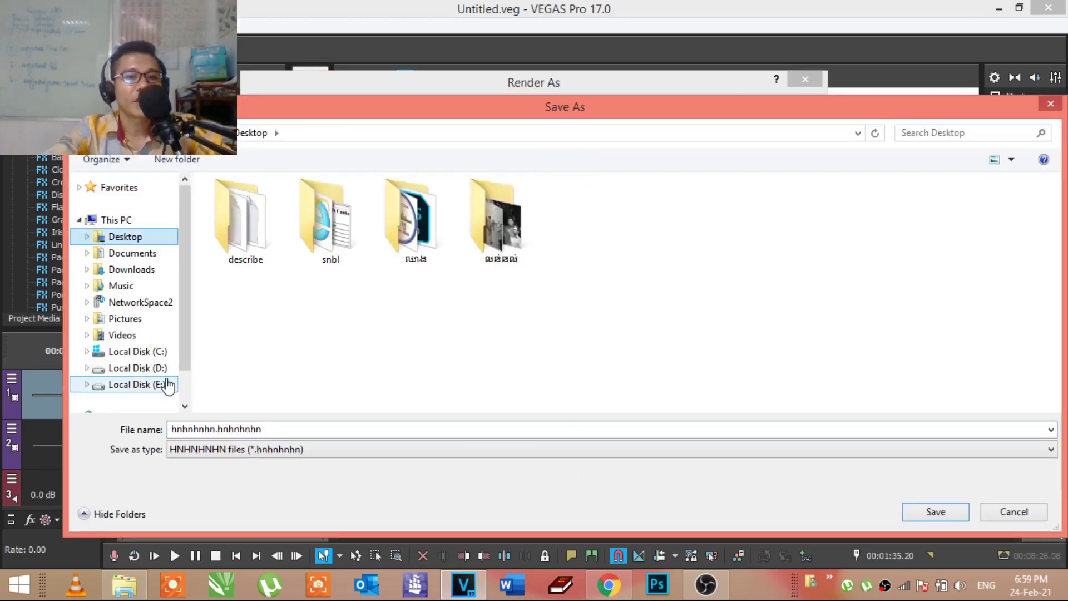
left_click(163, 385)
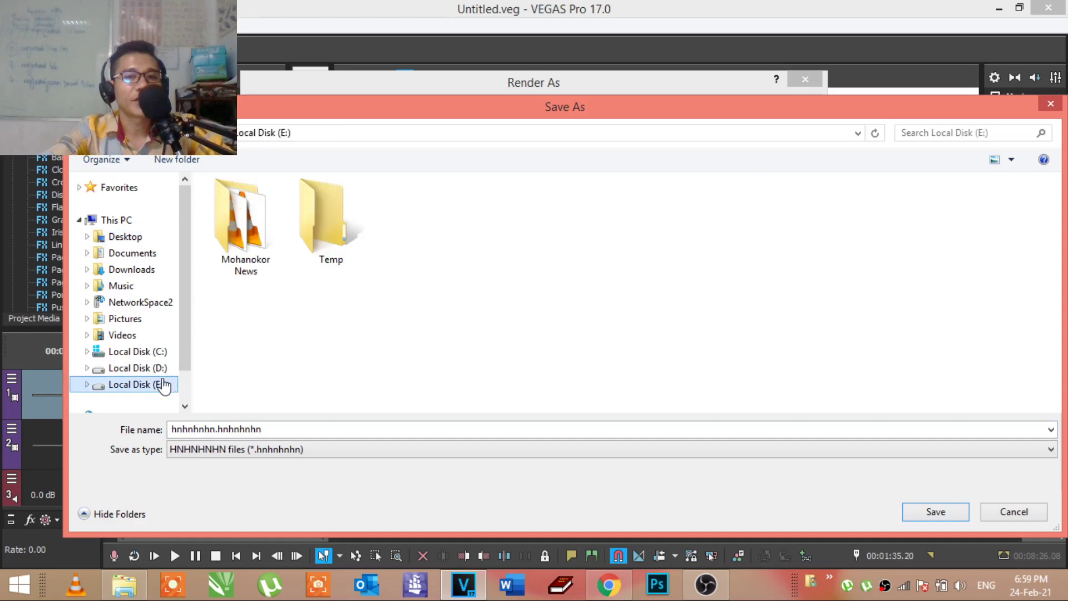
left_click(1014, 510)
Step: Try other WMV render templates, then reselect the 4.8 Mbps HD 720-24p template
left_click(567, 191)
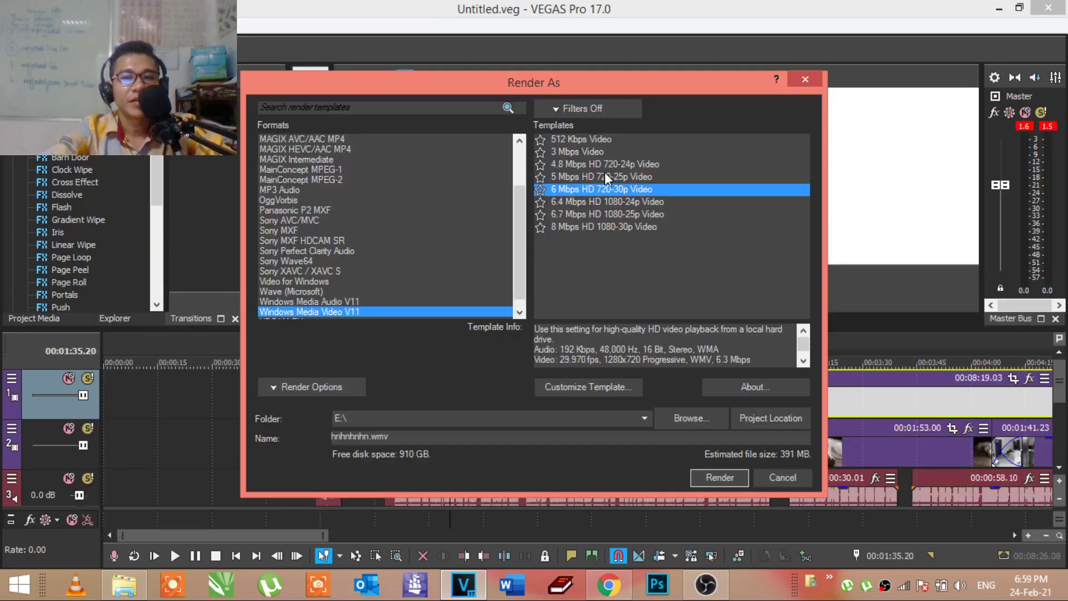
left_click(605, 176)
left_click(624, 215)
left_click(623, 225)
left_click_drag(624, 226, 603, 169)
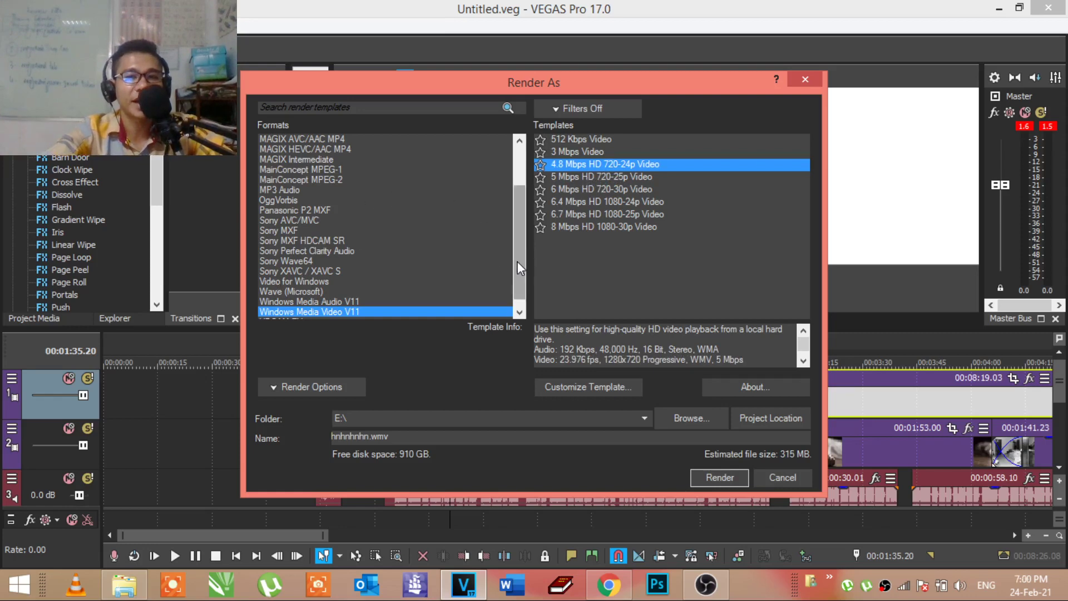
Step: Switch to MAGIX AVC/AAC MP4, pick Internet HD 720p 25 fps, and open Customize Template
left_click_drag(517, 262, 405, 193)
left_click(321, 199)
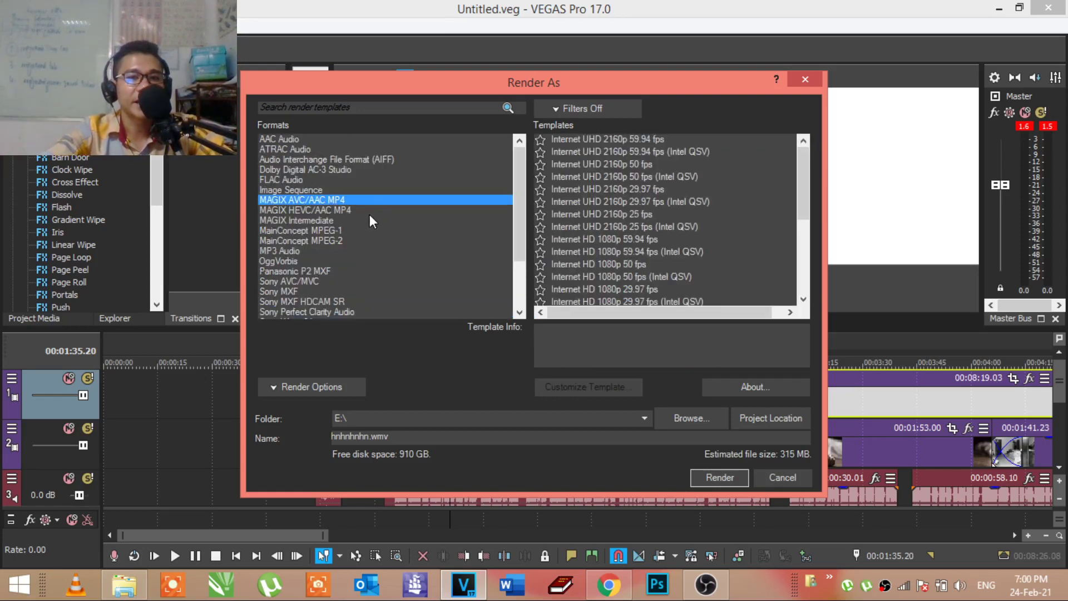
left_click(333, 210)
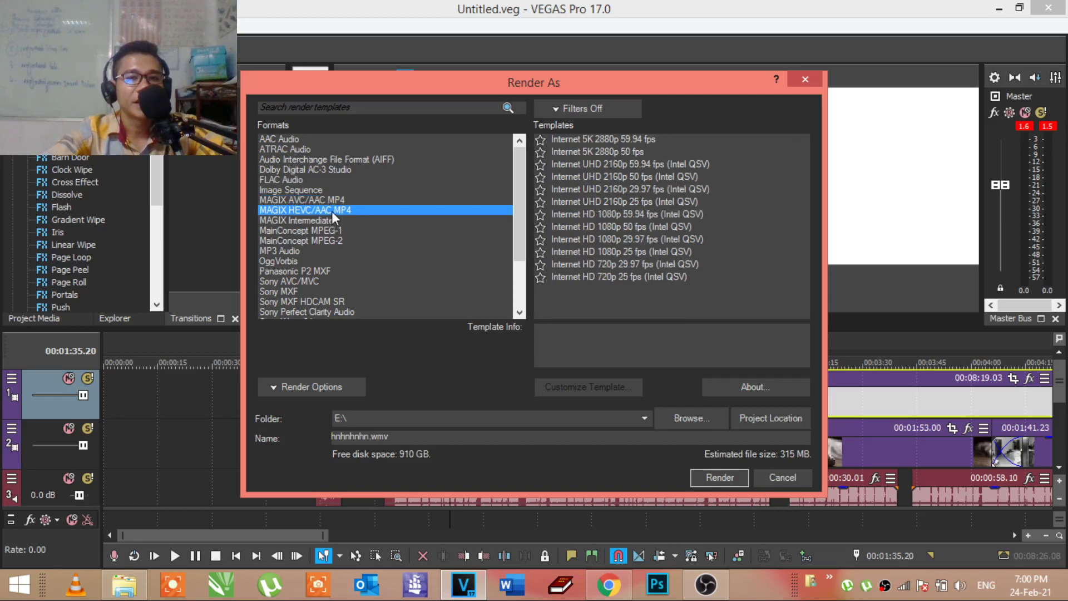
left_click(315, 203)
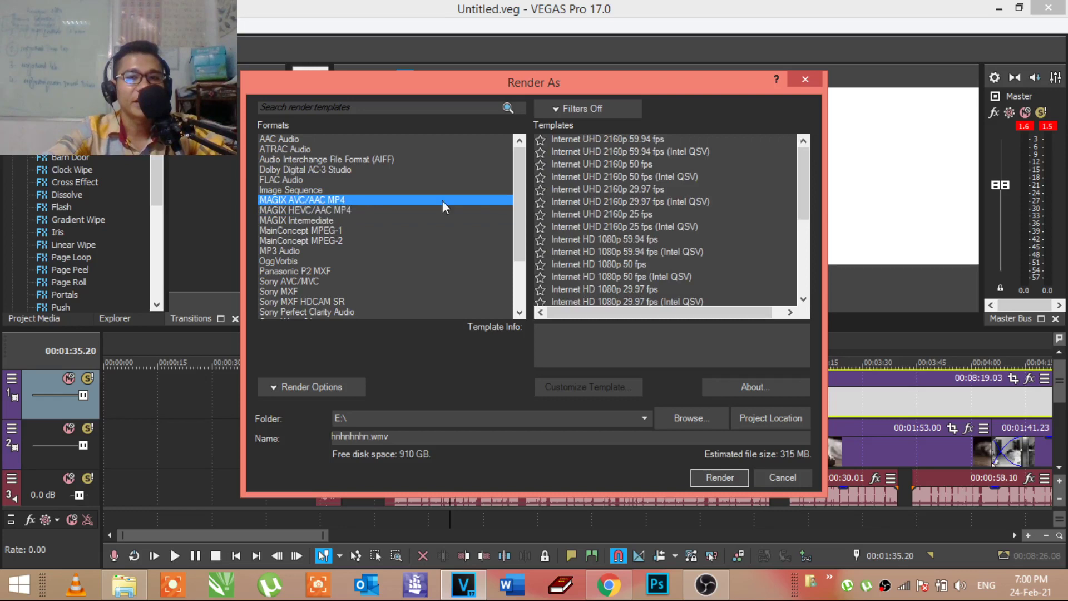
left_click_drag(807, 175, 799, 235)
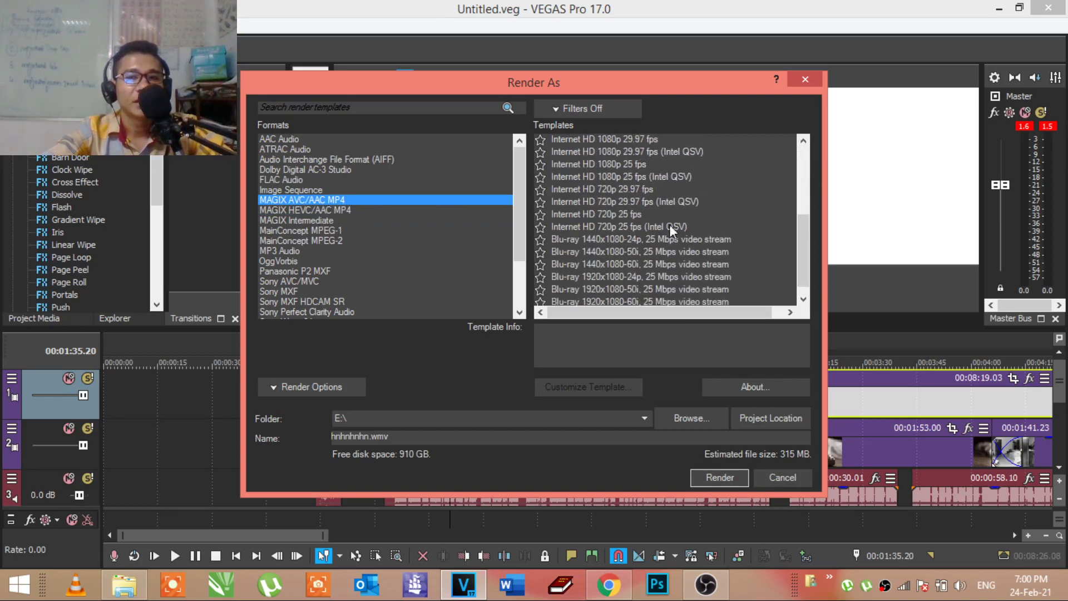
left_click(560, 216)
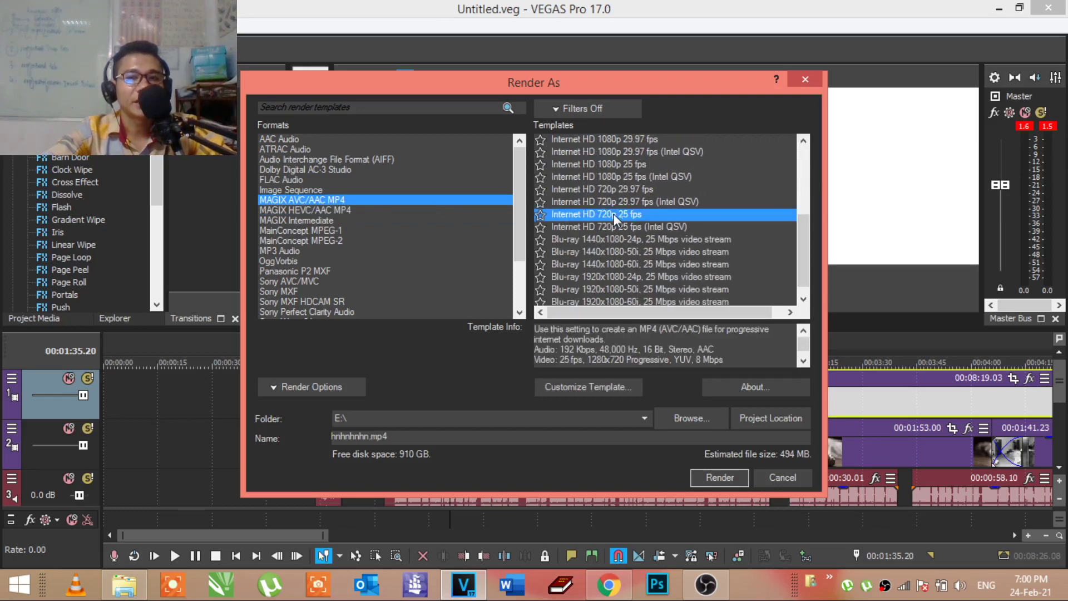
left_click_drag(802, 263, 798, 269)
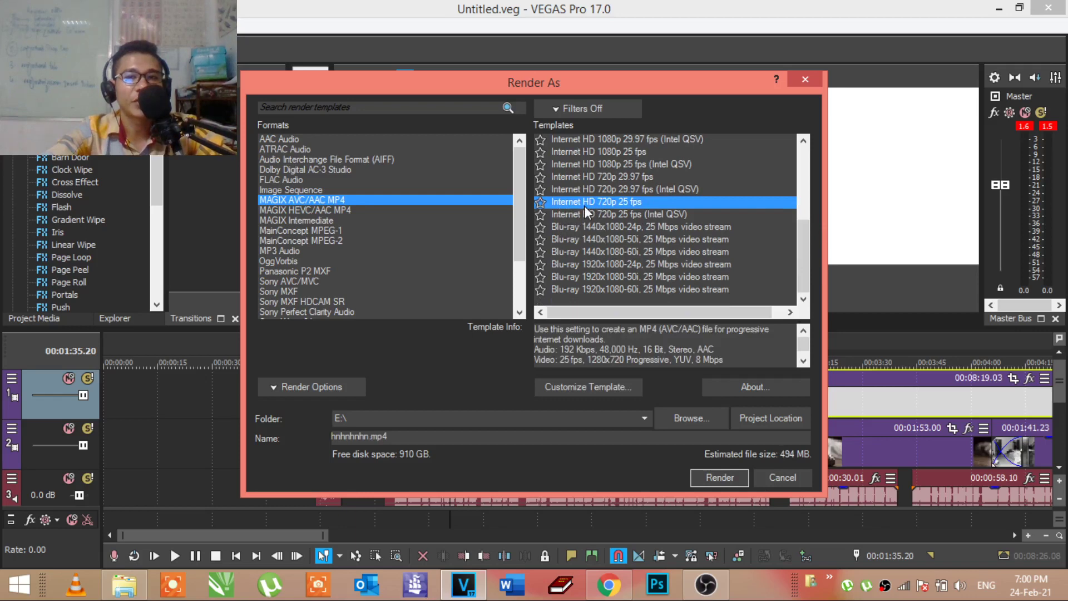
left_click_drag(805, 260, 802, 256)
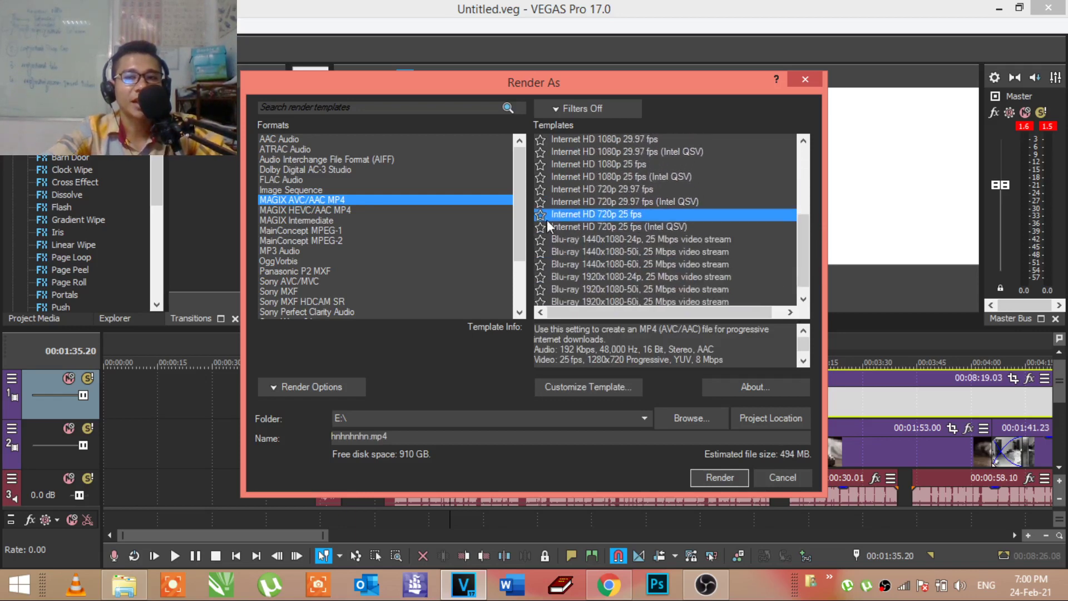
left_click(614, 386)
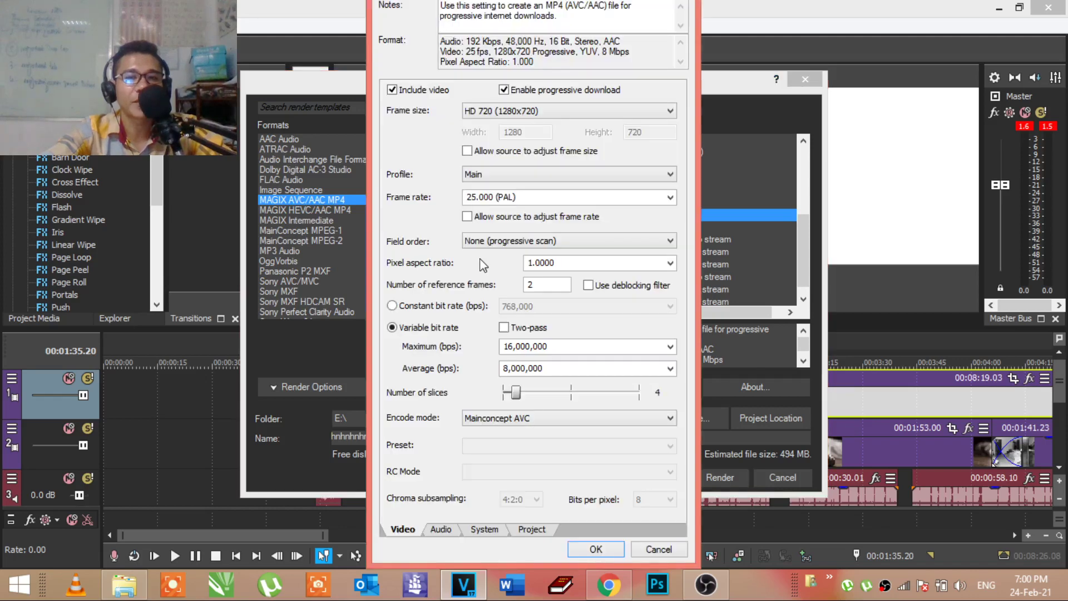
Step: Set the hnhnhnhn.mp4 template's frame rate to 12.000 (Half Film) and confirm with OK
left_click(671, 198)
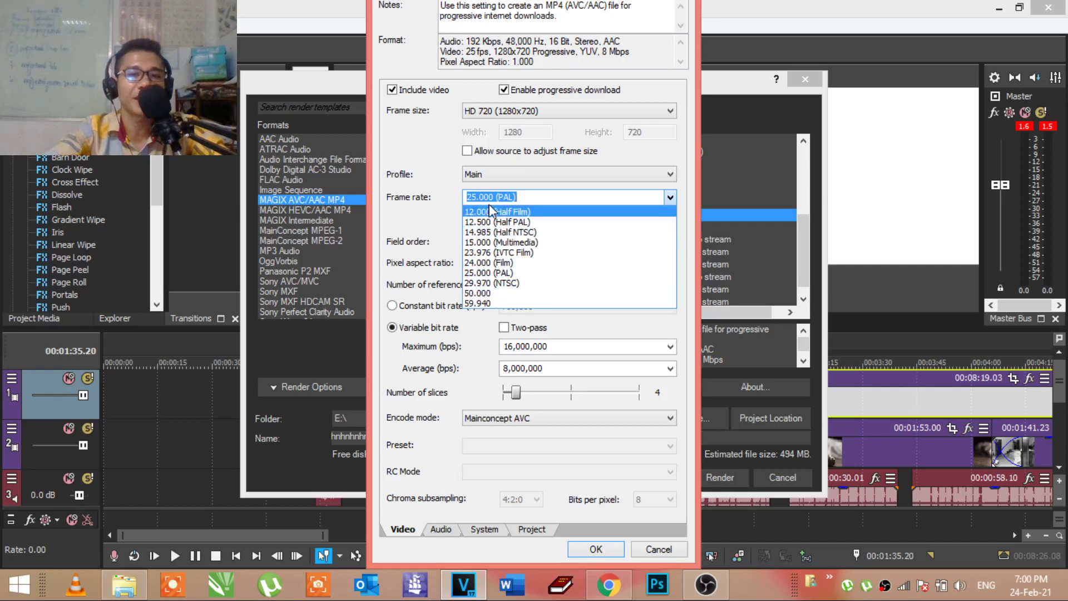
left_click(518, 196)
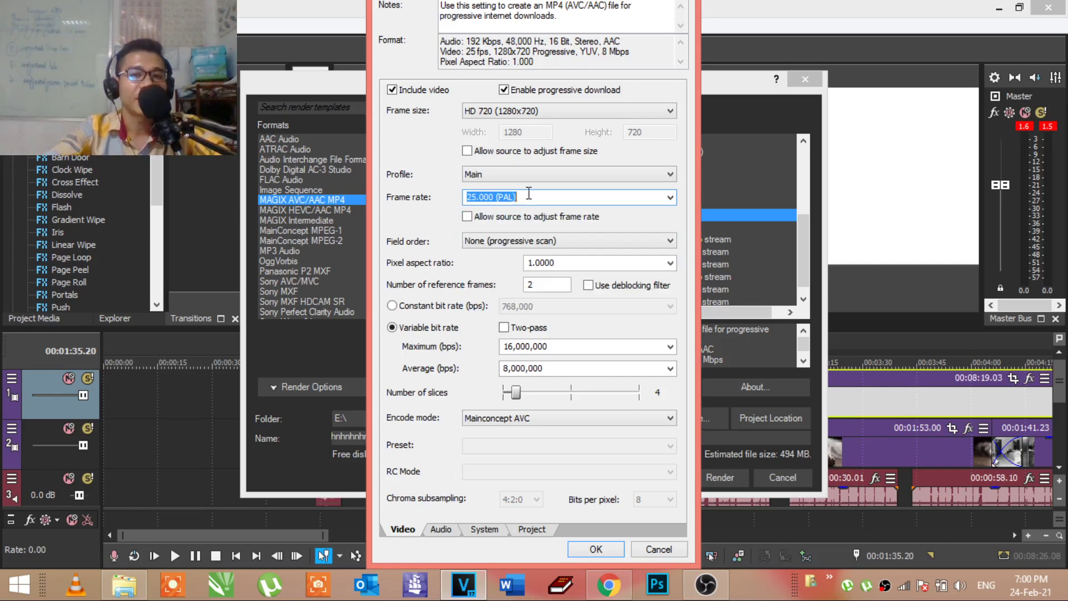
left_click(670, 197)
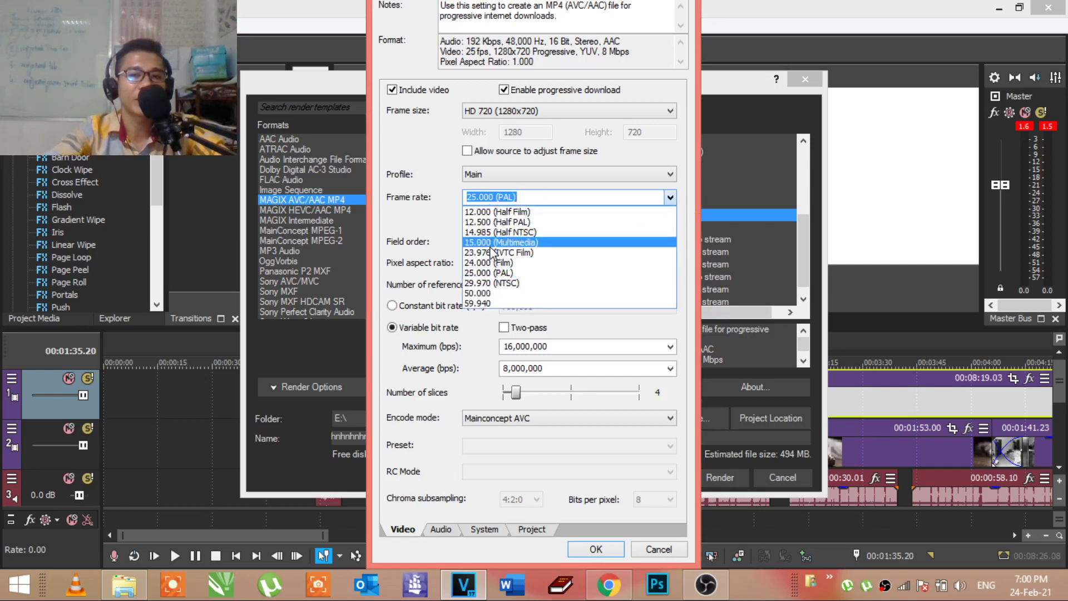
left_click(490, 214)
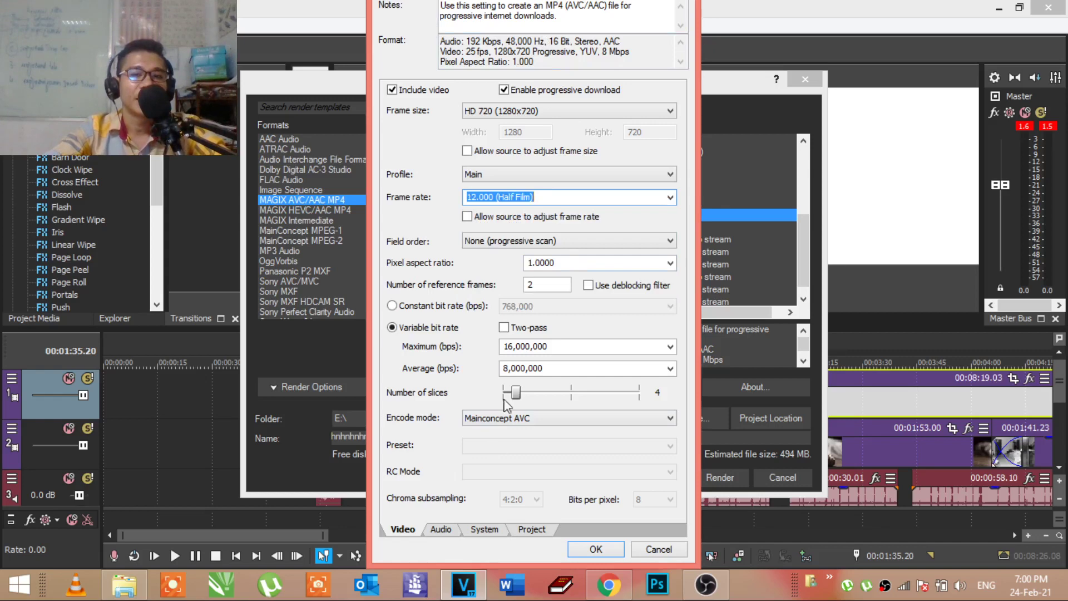
left_click(596, 551)
left_click(373, 435)
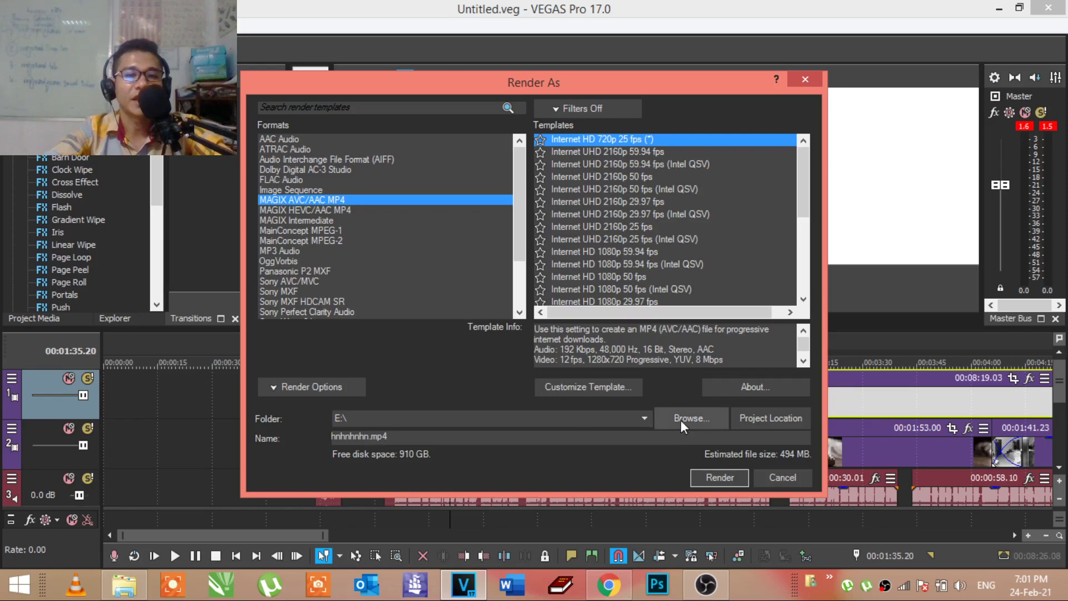
scroll(506, 212, "down", 3)
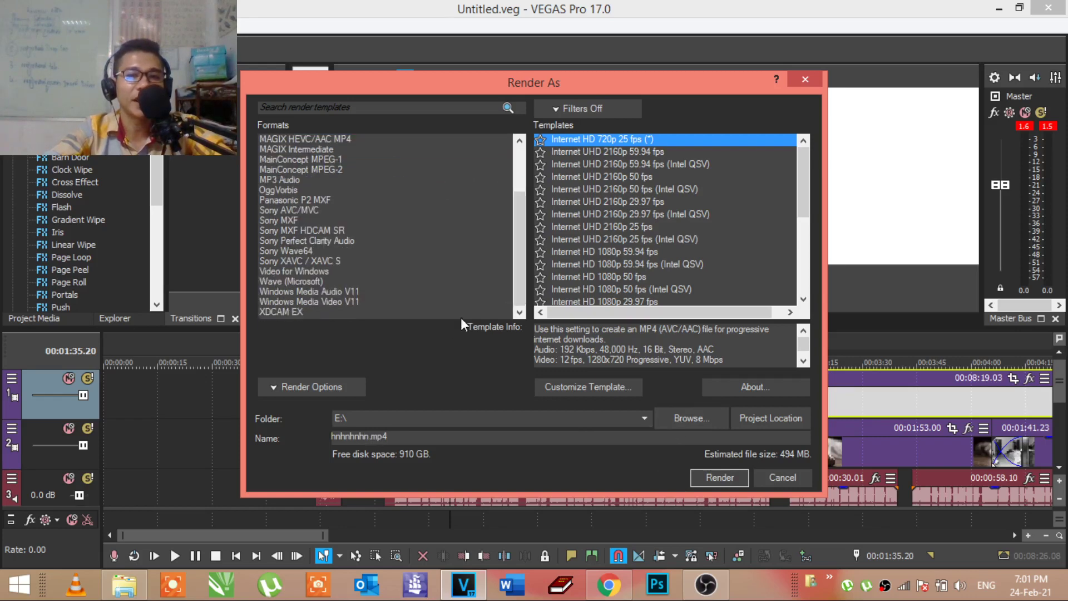
Step: Render the project to hnhnhnhn.mp4 on drive E:
left_click(720, 479)
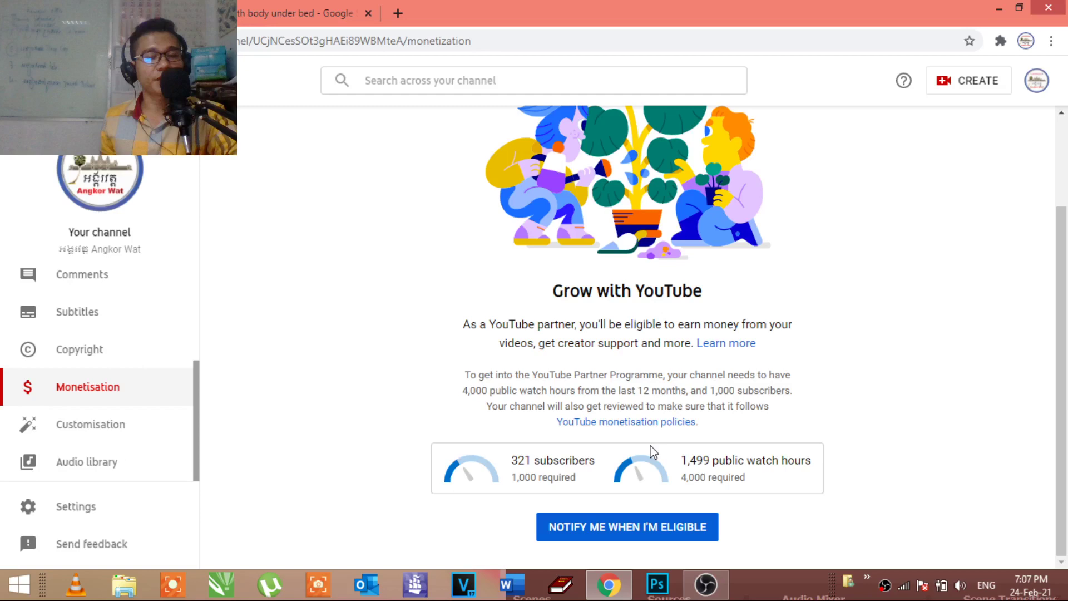
scroll(654, 451, "up", 2)
scroll(199, 339, "up", 3)
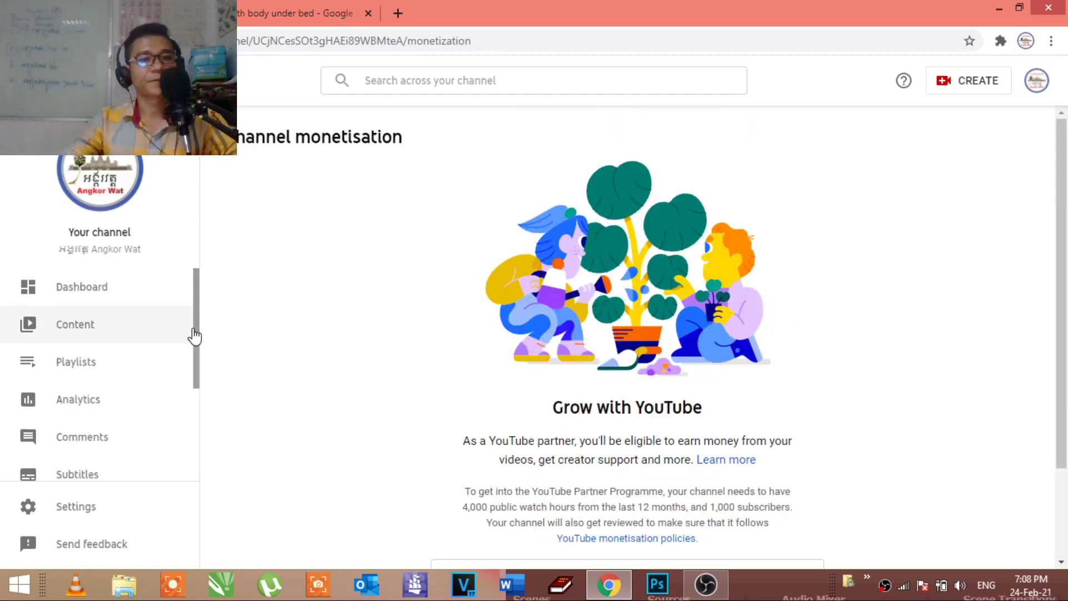